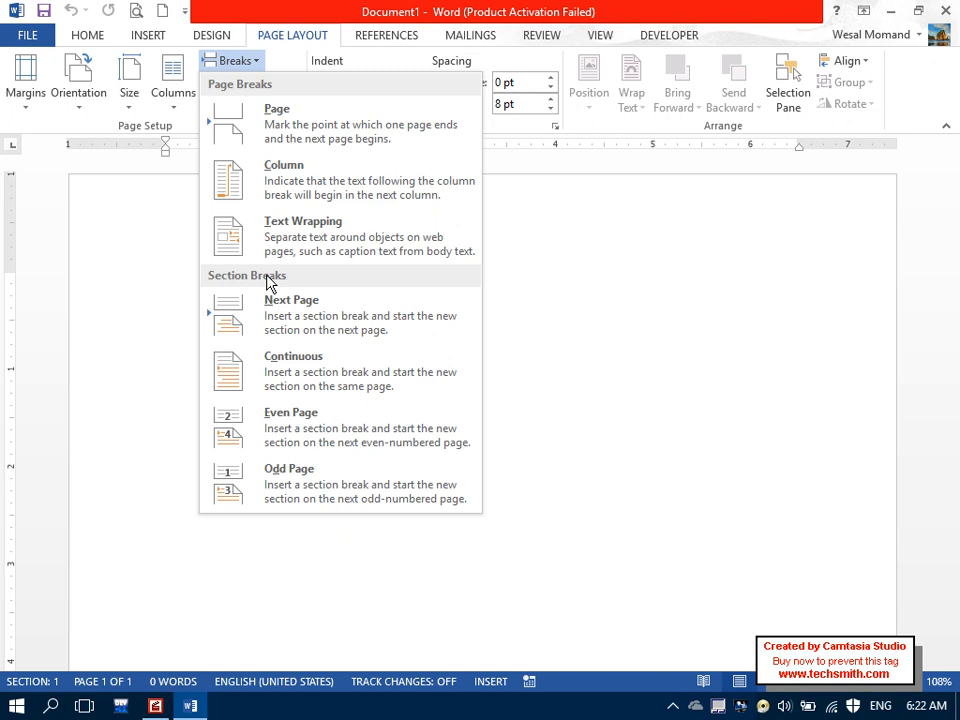
Step: Turn the section number indicator on the status bar off and back on
left_click(590, 299)
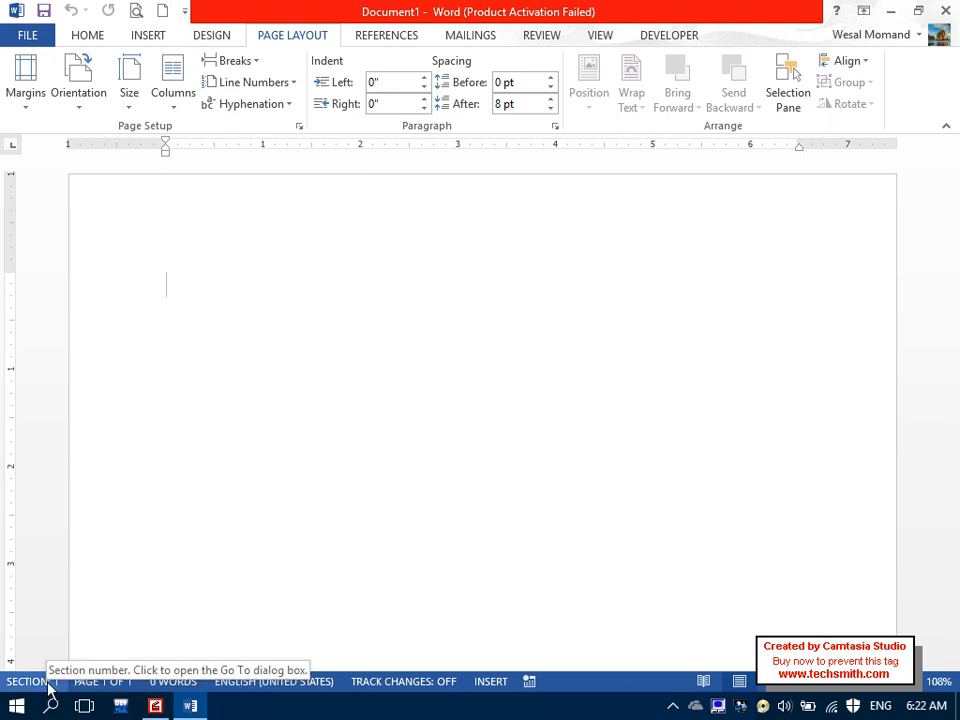
right_click(580, 684)
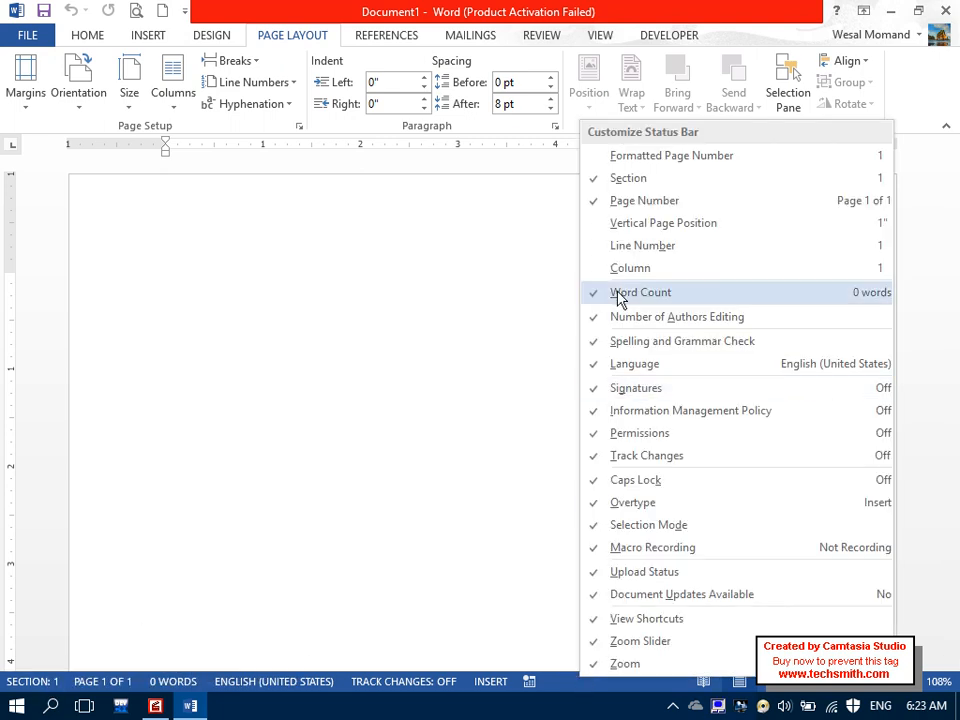
left_click(614, 180)
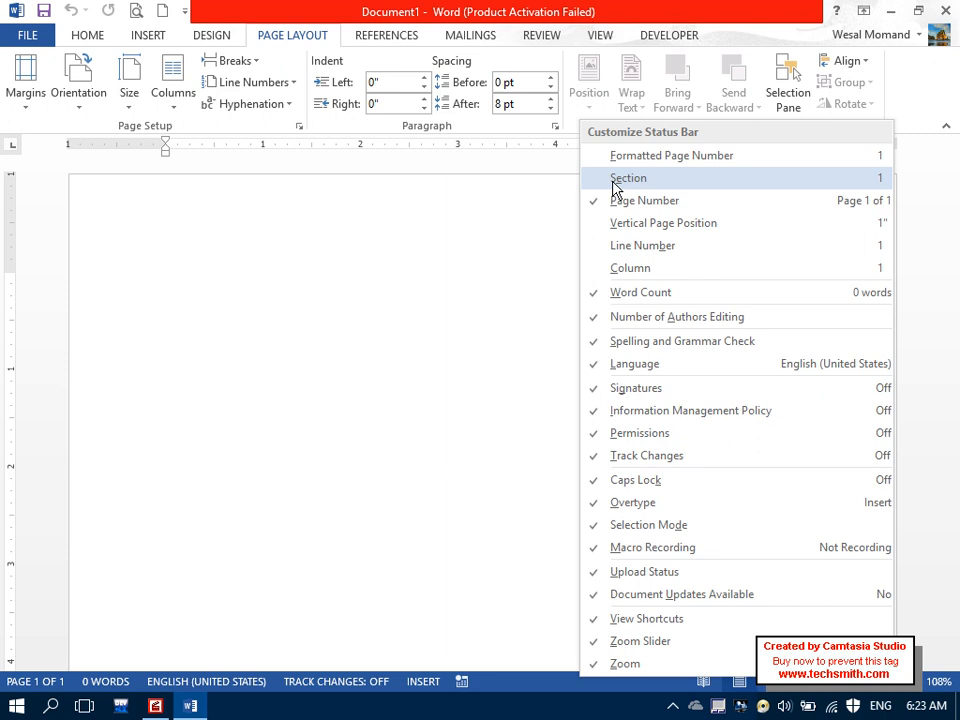
left_click(615, 189)
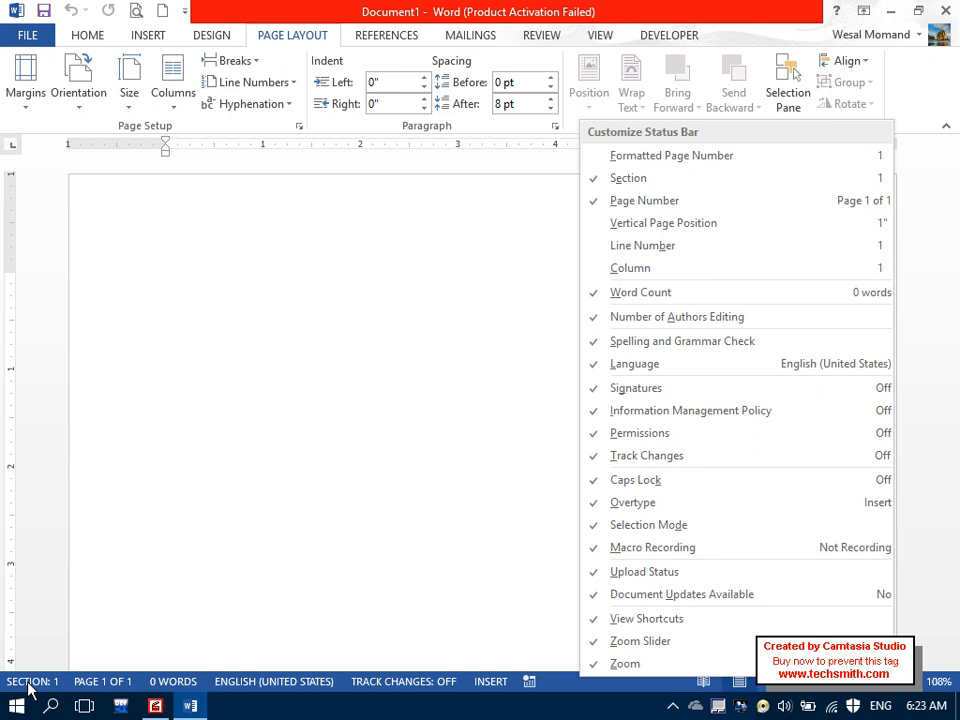
left_click(195, 253)
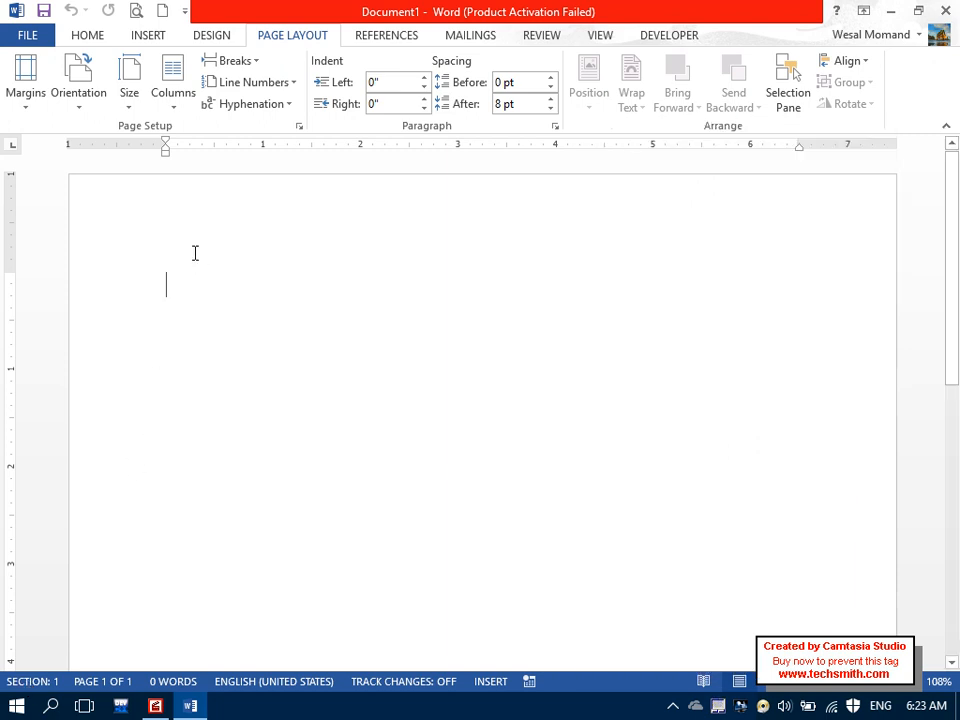
Step: Enter the heading "Microsoft Word" on the first line of the document with the font size set to 11
left_click(88, 42)
left_click(176, 68)
type("11")
key("Return")
key("Caps_Lock")
type("M")
key("Caps_Lock")
type("icrosoft")
key("Caps_Lock")
type("WO")
key("Caps_Lock")
type("rd")
key("Return")
Step: Generate sample paragraphs below the Microsoft Word heading with =rand() at font size 11
type("=")
key("BackSpace")
left_click(176, 68)
type("11")
key("Return")
type("=rand()")
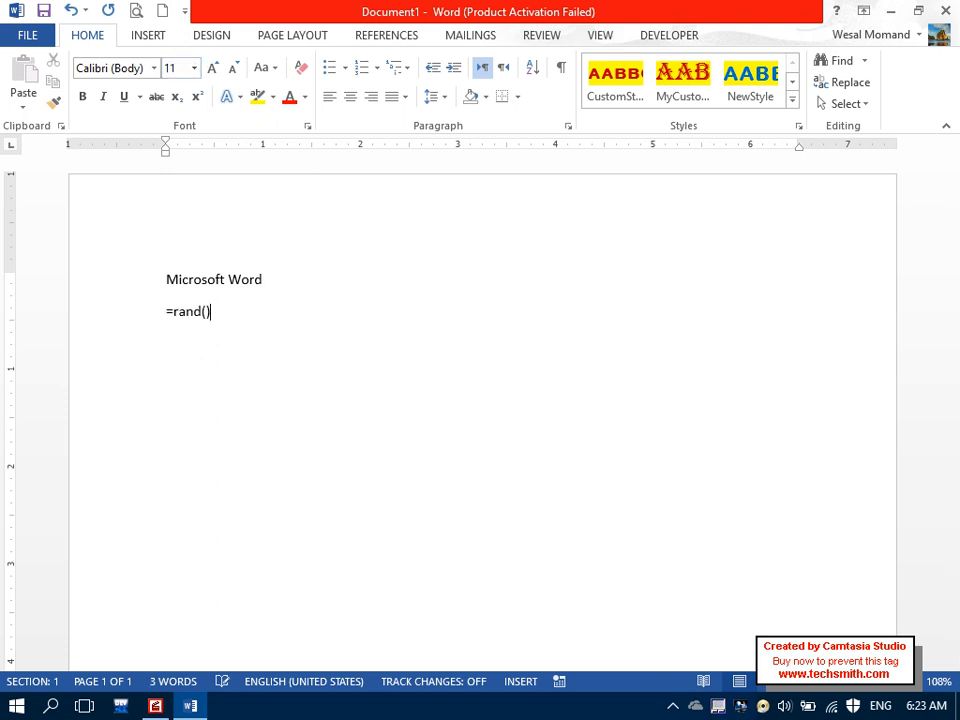
key("Return")
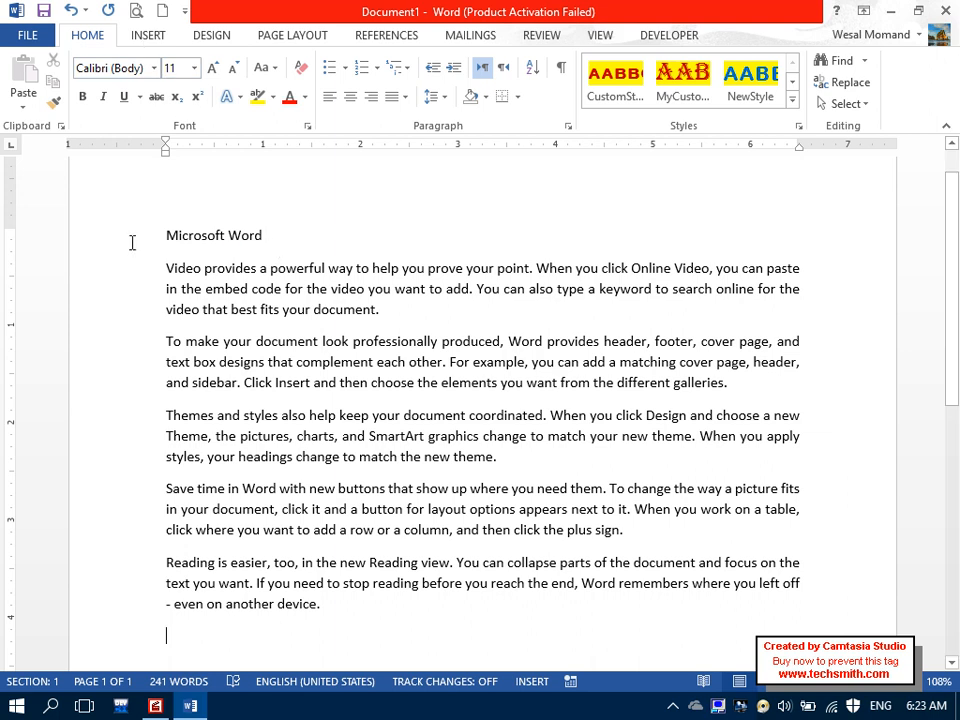
Step: Format the "Microsoft Word" heading in bold and enlarge it to 16 pt
left_click_drag(258, 236, 168, 234)
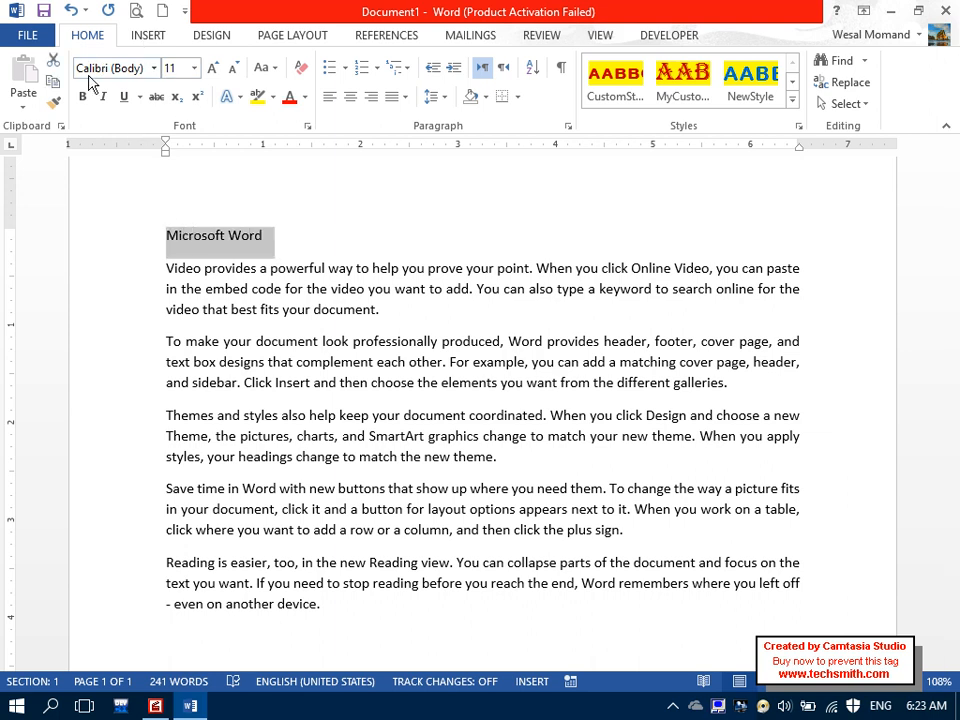
left_click(82, 96)
left_click(213, 68)
left_click(213, 68)
left_click(213, 68)
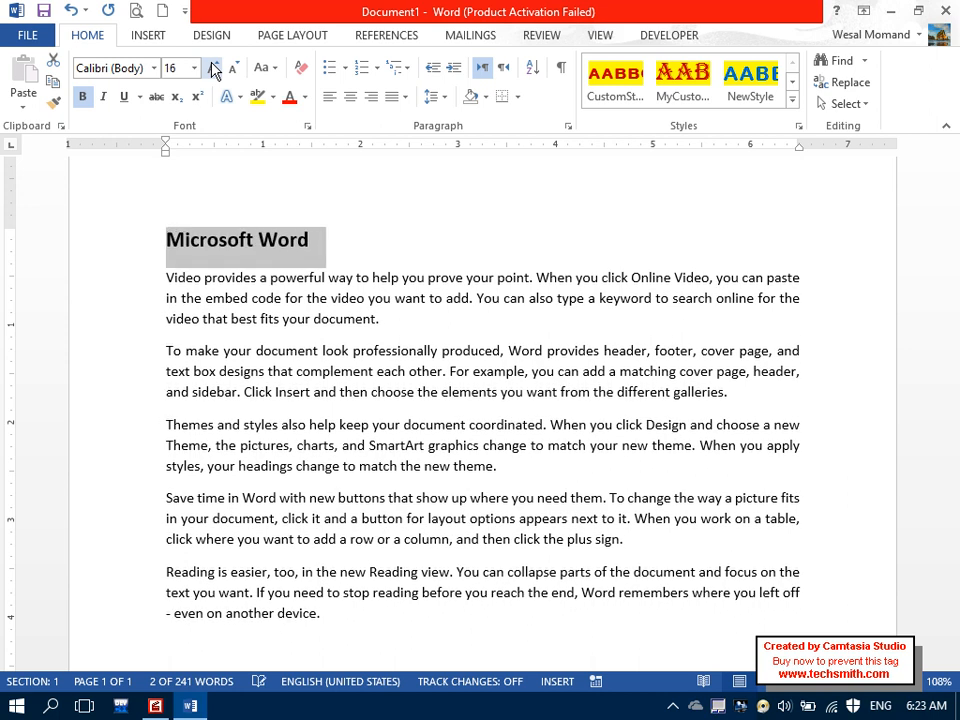
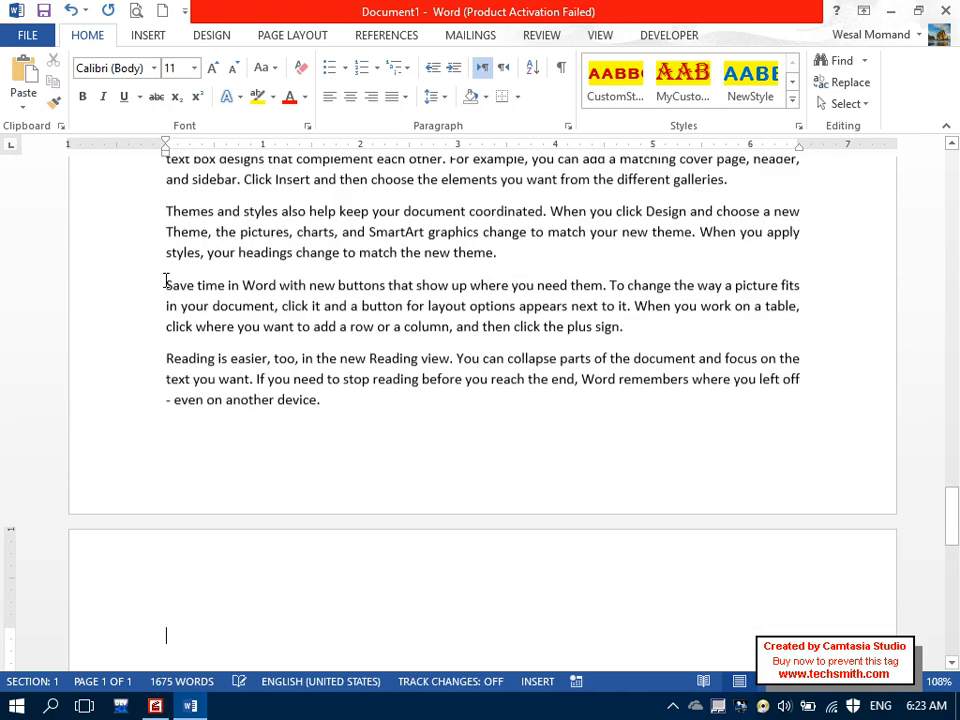
Step: Paste repeated copies of the sample paragraphs to fill six pages and insert a page break after them
key("ctrl+v")
key("ctrl+v")
key("ctrl+v")
key("ctrl+v")
key("ctrl+v")
key("ctrl+v")
key("ctrl+v")
key("ctrl+Return")
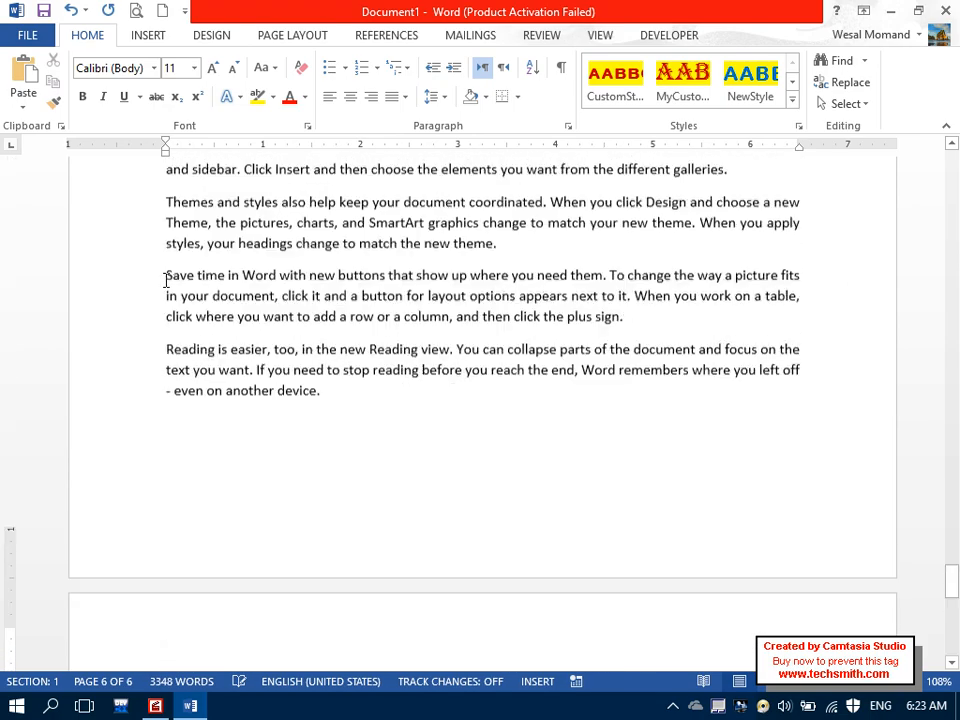
Step: Enter the heading "Microsoft Excel" in 15 pt at the start of the new page
key("ctrl+]")
key("Caps_Lock")
type("M")
key("Caps_Lock")
type("icrosoft")
key("Caps_Lock")
type("E")
key("Caps_Lock")
type("xcel")
key("Return")
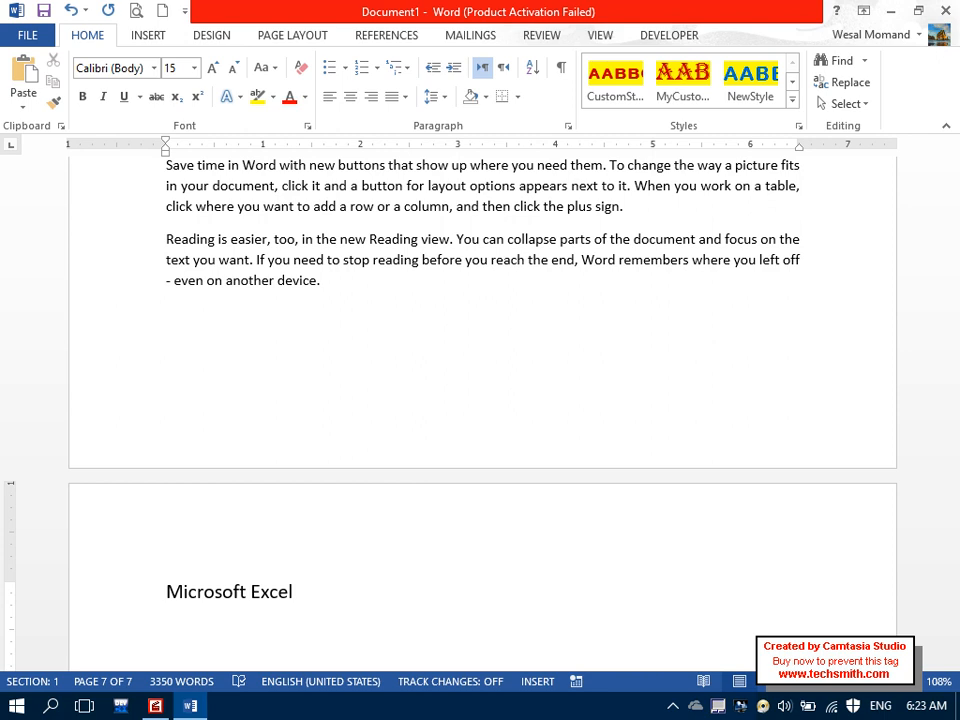
Step: Generate sample paragraphs below the Microsoft Excel heading with =rand() at font size 11
left_click_drag(950, 560, 952, 598)
left_click(184, 67)
type("11")
key("Return")
type("=rand()")
key("Return")
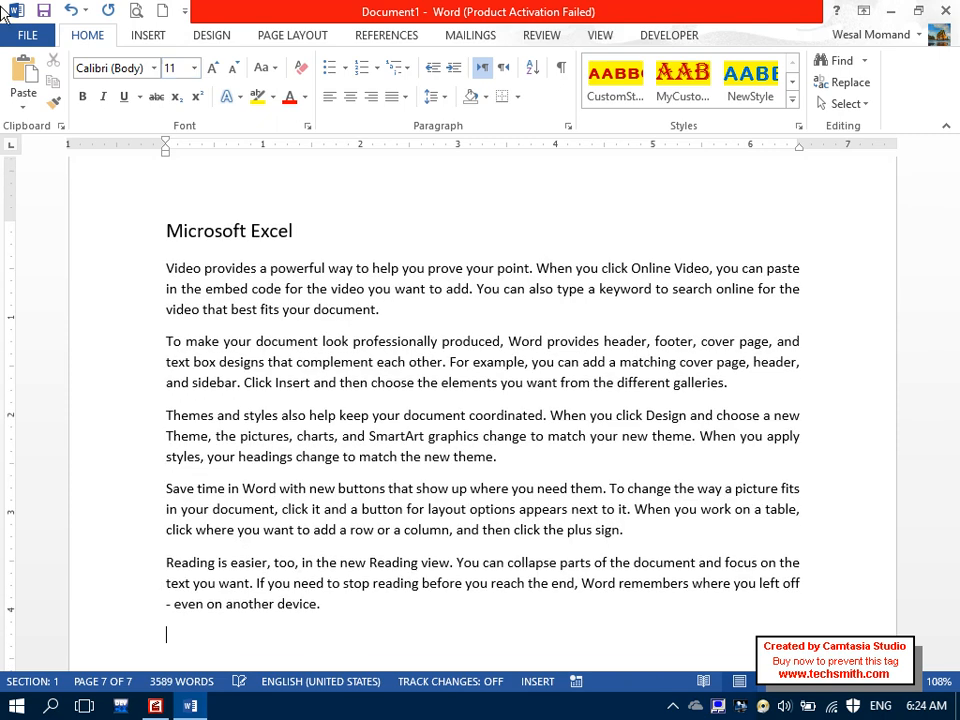
Step: Make the "Microsoft Excel" heading bold, without underlining
left_click_drag(335, 218, 168, 222)
left_click(82, 96)
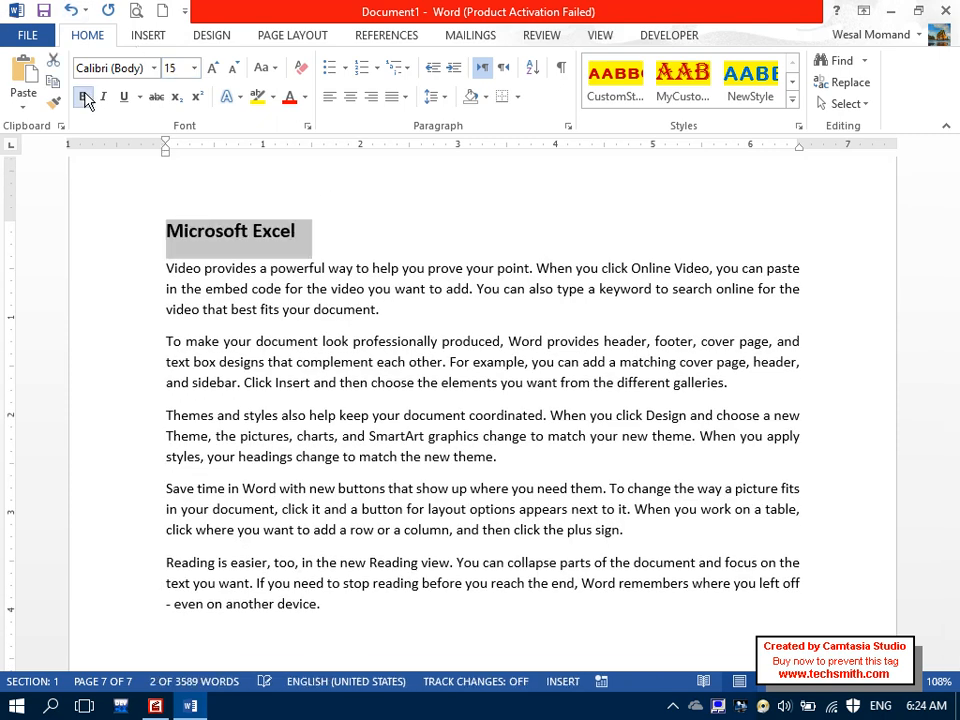
left_click(124, 97)
left_click(124, 97)
Step: Paste repeated copies of the sample paragraphs at the end of the Microsoft Excel part, extending the document to 14 pages
left_click(350, 604)
key("Return")
type("Video provides a powerful way to help you prove your point. When you click Online Video, you can paste in the embed code for the video you want to add. You can also type a keyword to search online for the video that best fits your document. To make your document look professionally produced, Word provides header, footer, cover page, and text box designs that complement each other. For example, you can add a matching cover page, header, and sidebar. Click Insert and then choose the elements you want from the different galleries. Themes and styles also help keep your document coordinated. When you click Design and choose a new Theme, the pictures, charts, and SmartArt graphics change to match your new theme. When you apply styles, your headings change to match the new theme. Save time in Word with new buttons that show up where you need them. To change the way a picture fits in your document, click it and a button for layout options appears next to it. When you work on a table, click where you want to add a row or a column, and then click the plus sign. Reading is easier, too, in the new Reading view. You can collapse parts of the document and focus on the text you want. If you need to stop reading before you reach the end, Word remembers where you left off - even on another device.")
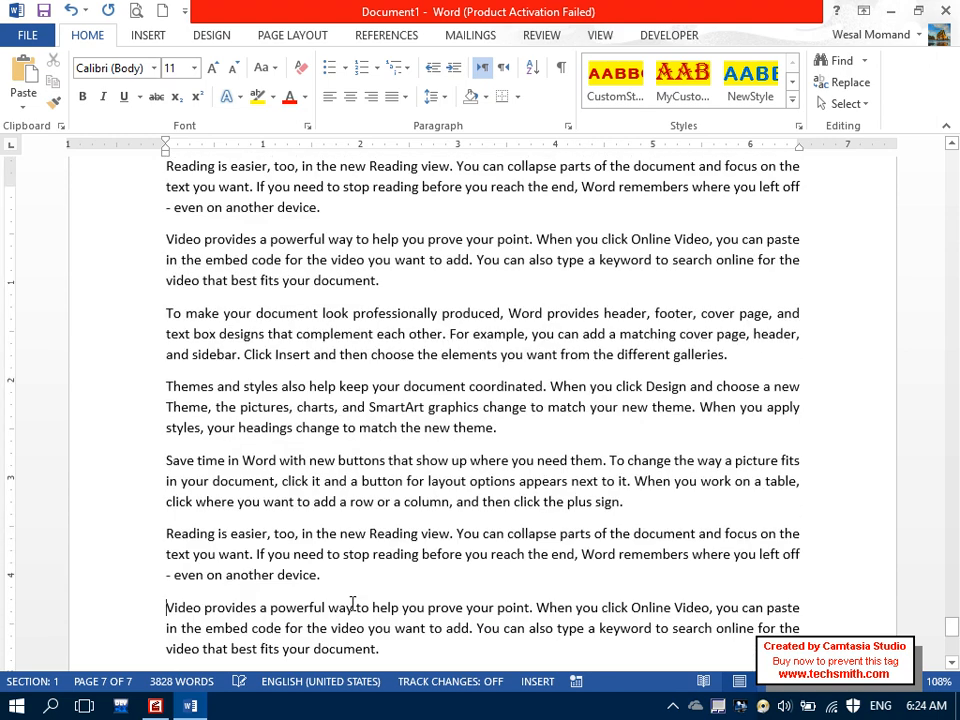
key("ctrl+v")
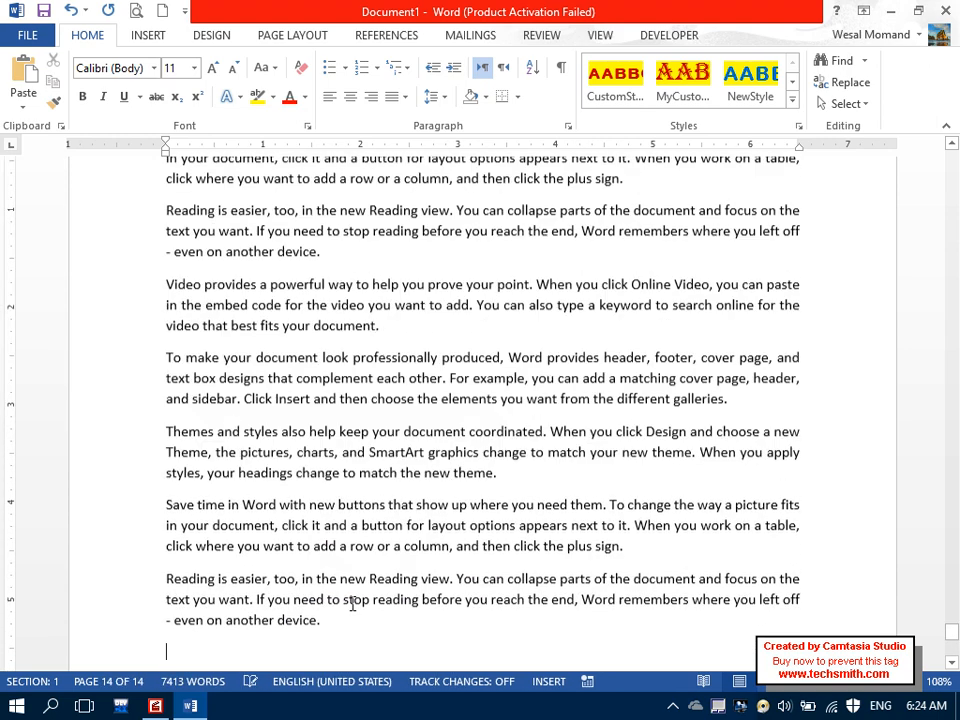
Step: Add the header text "Microsoft Excel" on the page with the Microsoft Excel heading and close header editing
left_click_drag(957, 632, 958, 41)
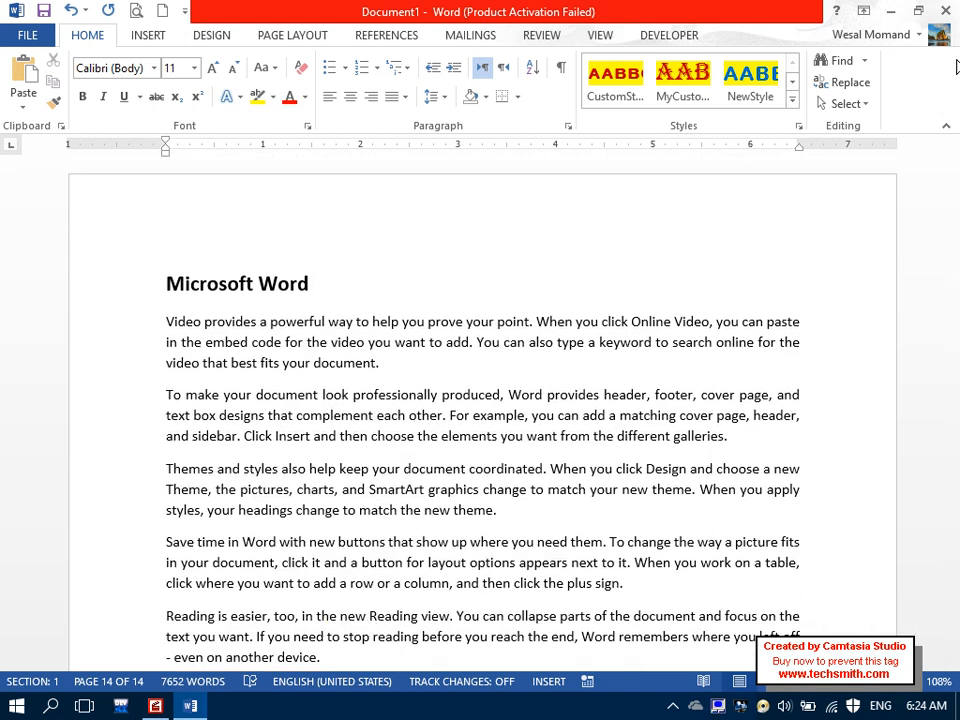
left_click_drag(953, 156, 953, 375)
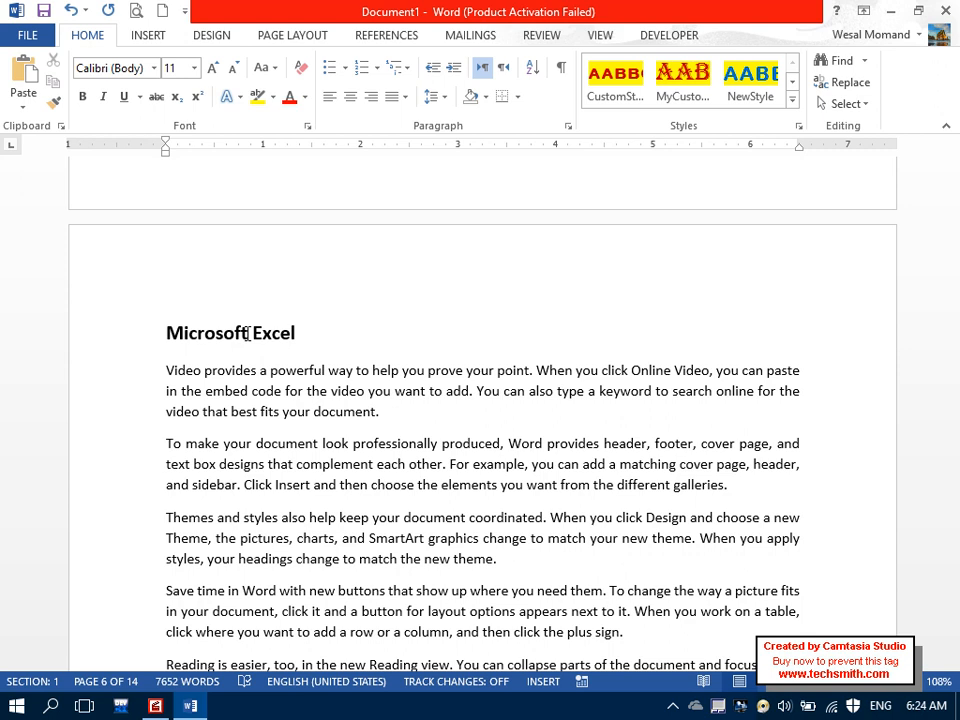
double_click(212, 268)
type("Microsoft Excel")
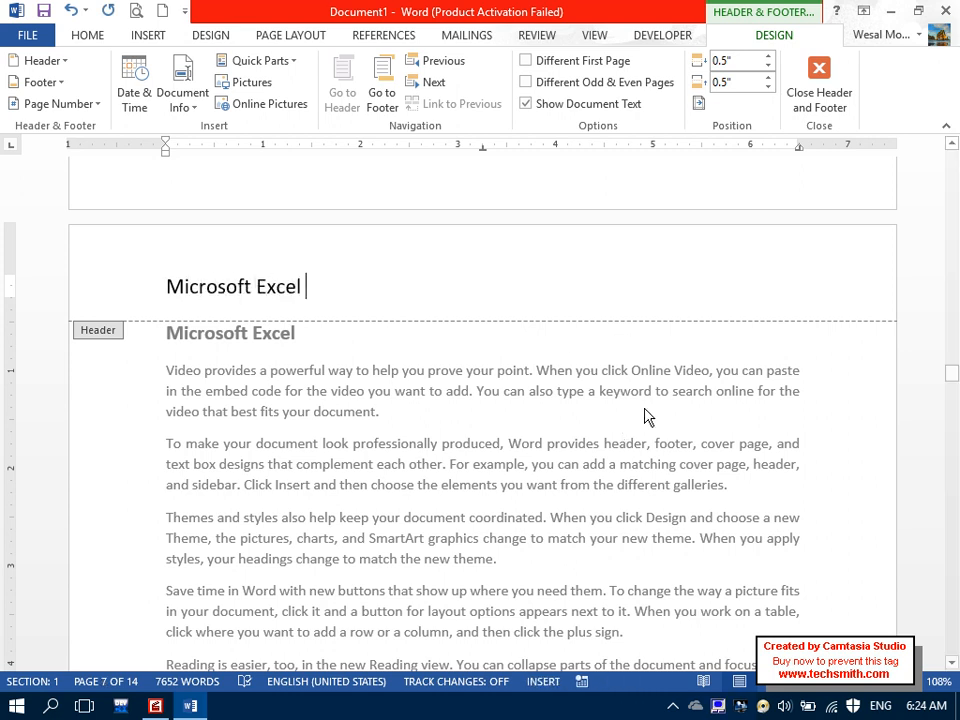
left_click(819, 90)
Step: Insert a Next Page section break after the last paragraph of the Microsoft Word part
left_click_drag(953, 372, 957, 52)
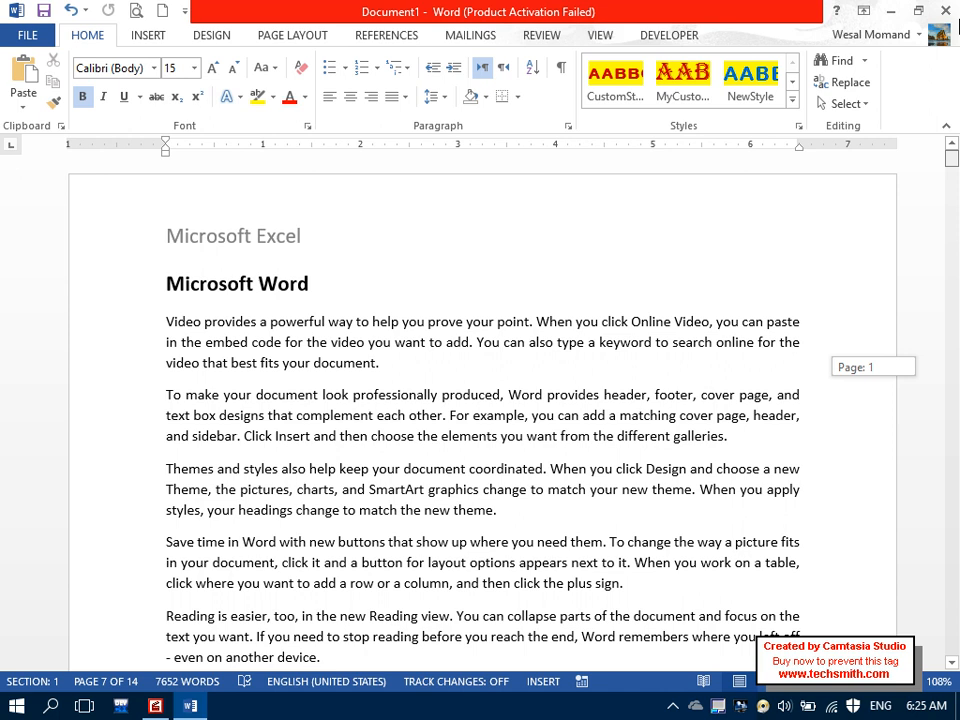
left_click_drag(957, 113, 955, 361)
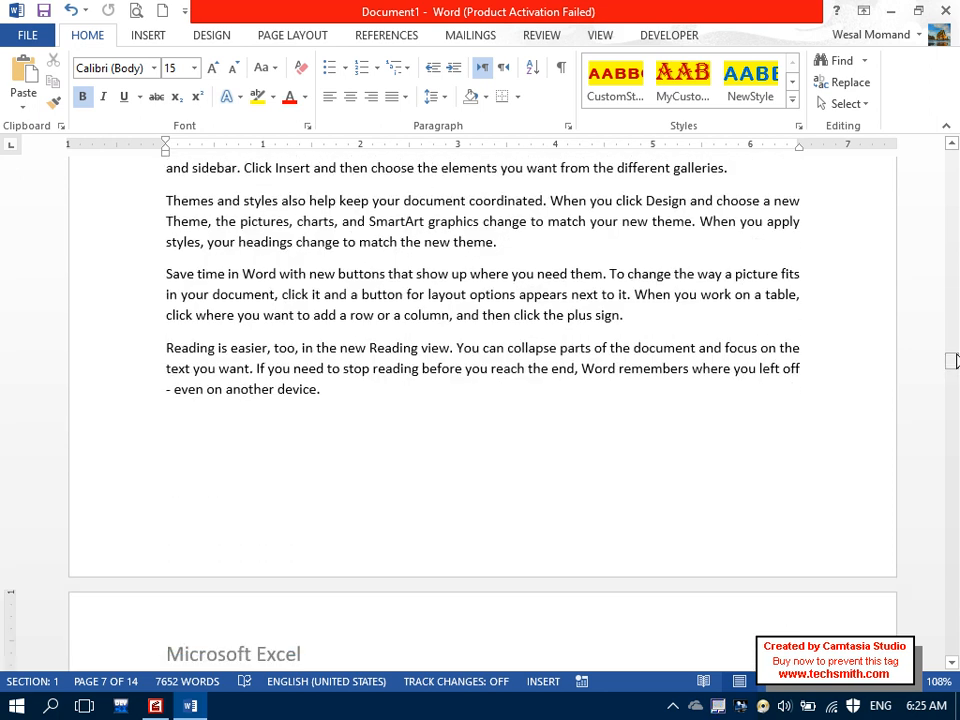
left_click(380, 396)
left_click(293, 35)
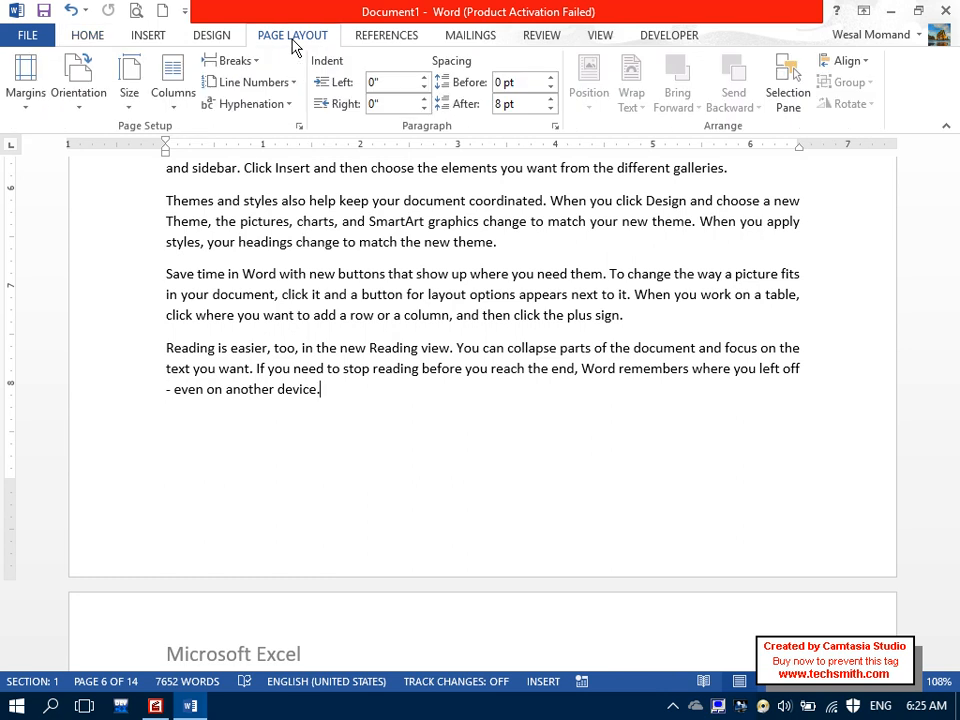
left_click(230, 60)
left_click(386, 341)
Step: Remove the extra page break in front of the Microsoft Excel heading, keeping the new section break
left_click_drag(951, 349, 951, 385)
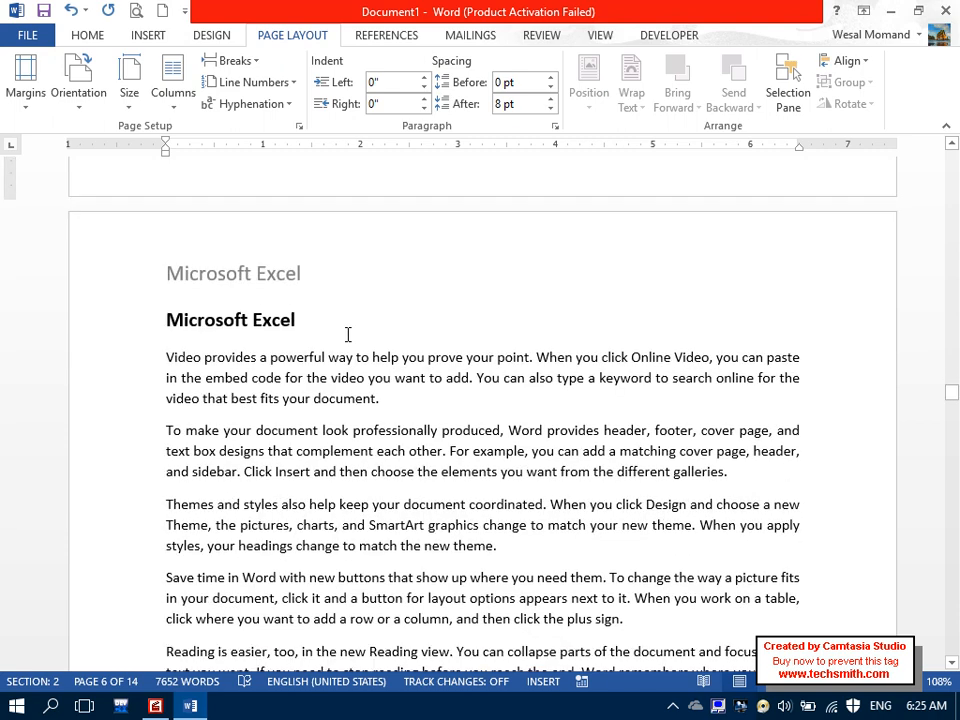
left_click(164, 326)
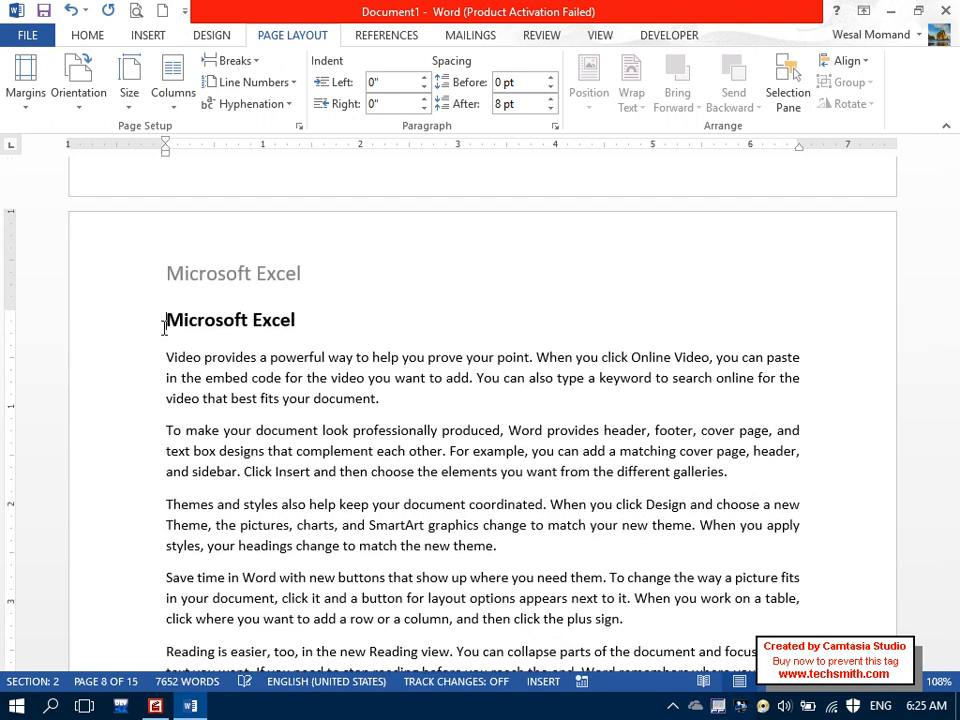
scroll(820, 278, "down", 2)
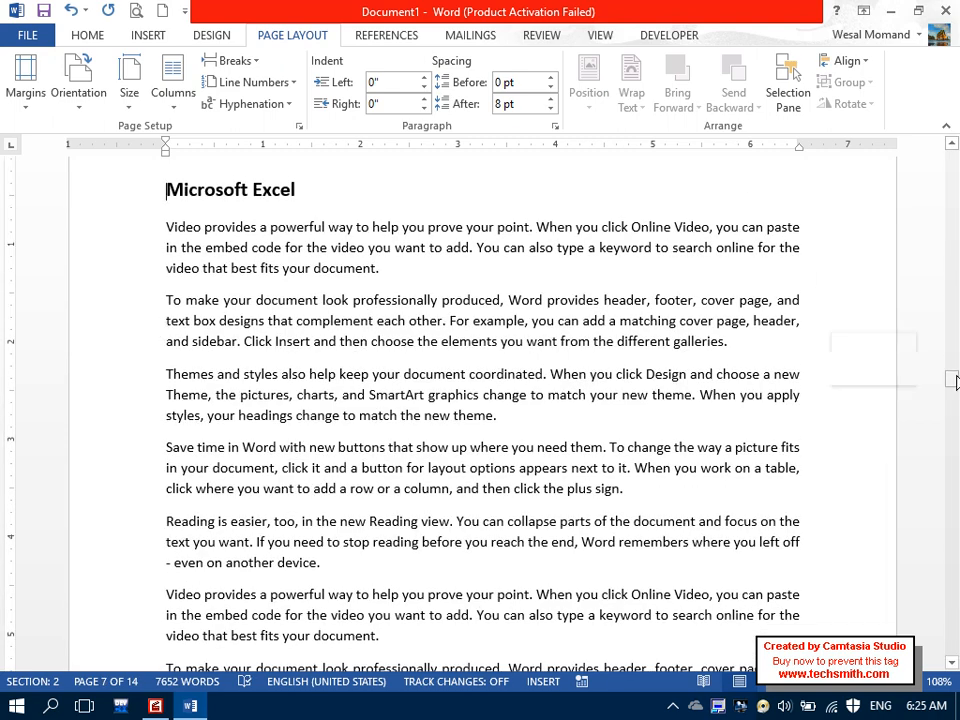
scroll(401, 447, "up", 4)
key("BackSpace")
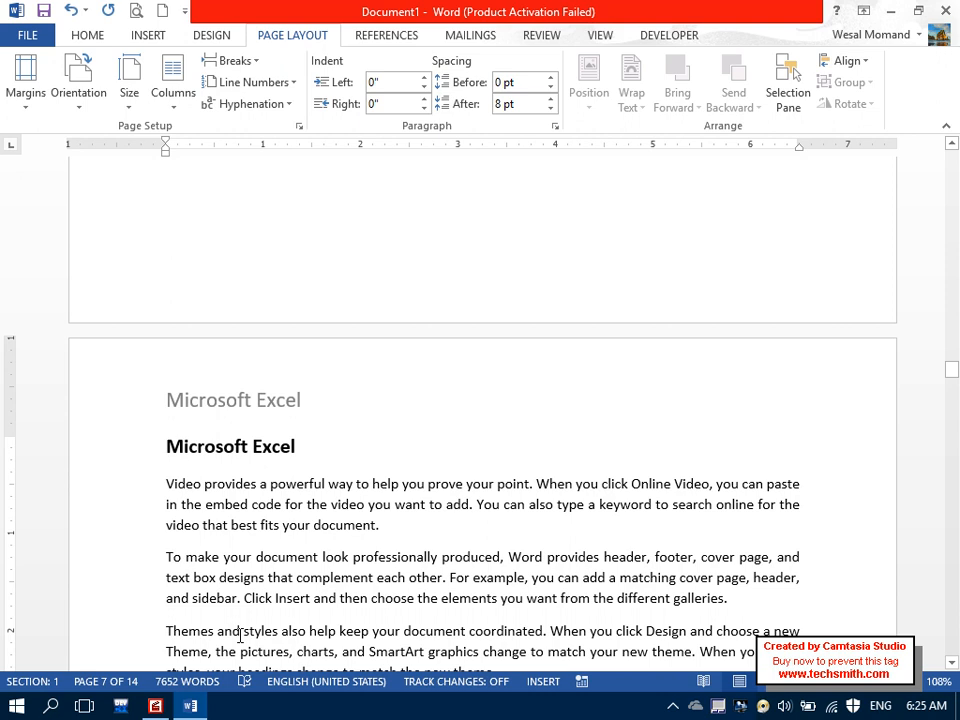
Step: Unlink the section 2 header from the previous section and close header editing
left_click_drag(951, 370, 952, 380)
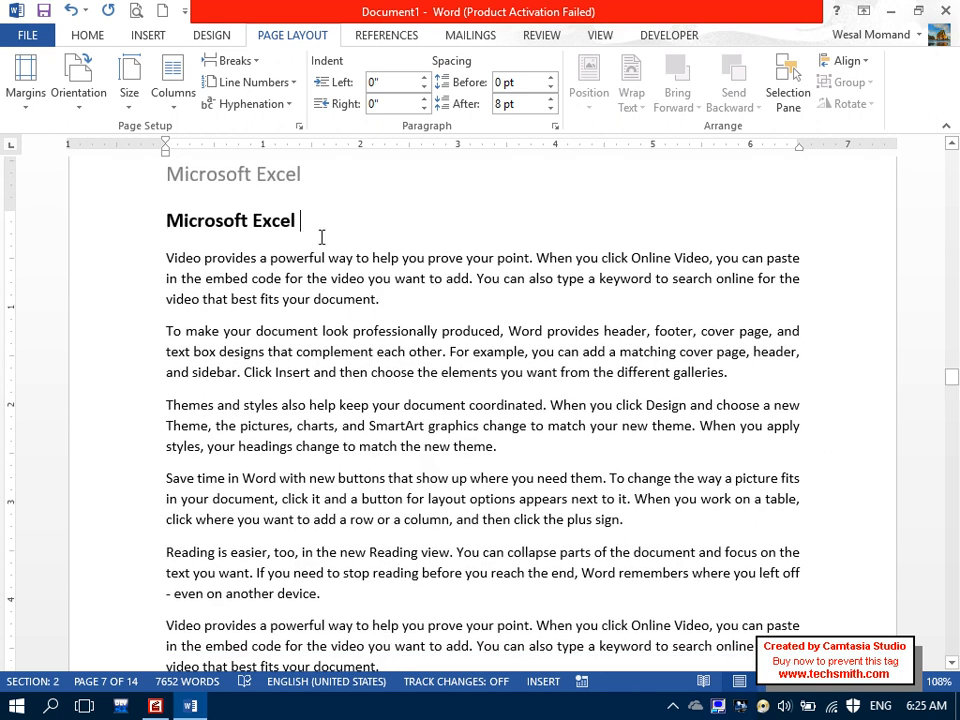
double_click(274, 221)
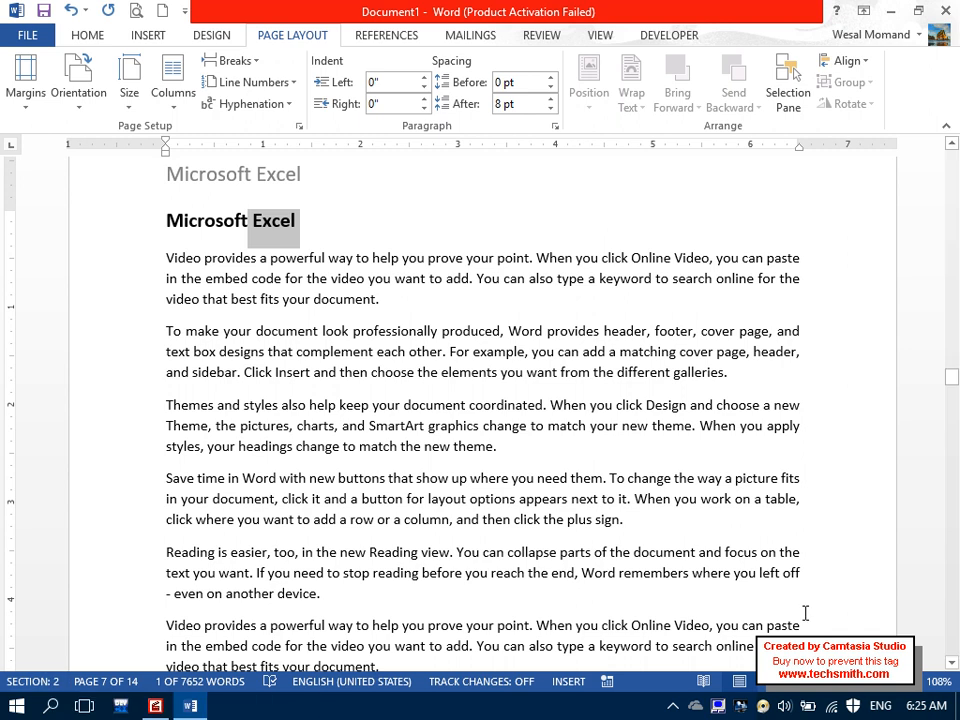
left_click(952, 149)
left_click(362, 221)
double_click(364, 230)
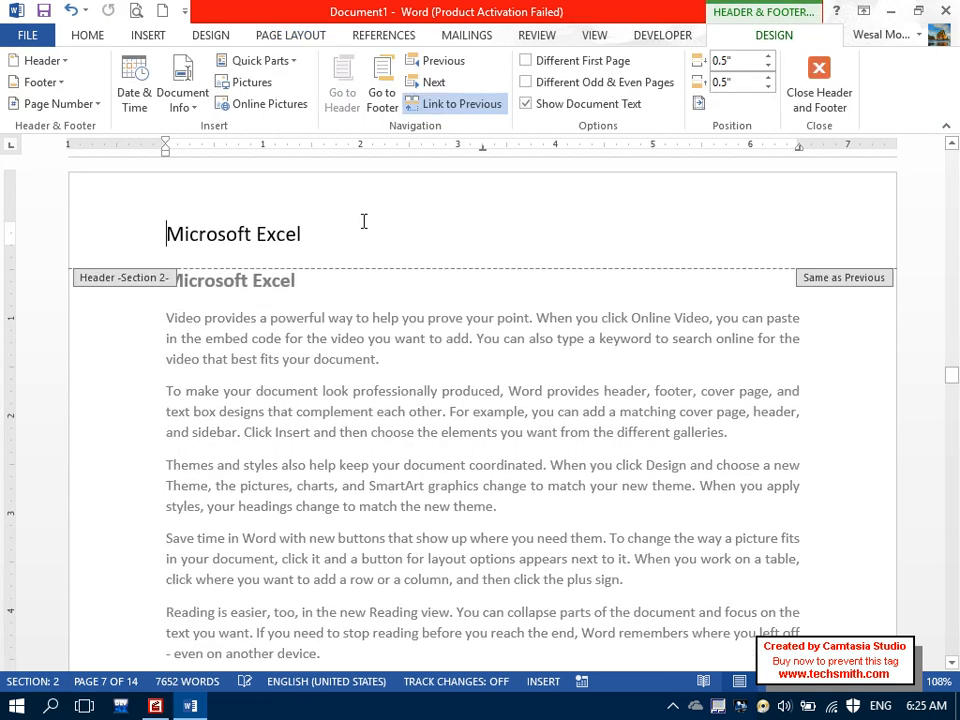
left_click(460, 108)
left_click(810, 97)
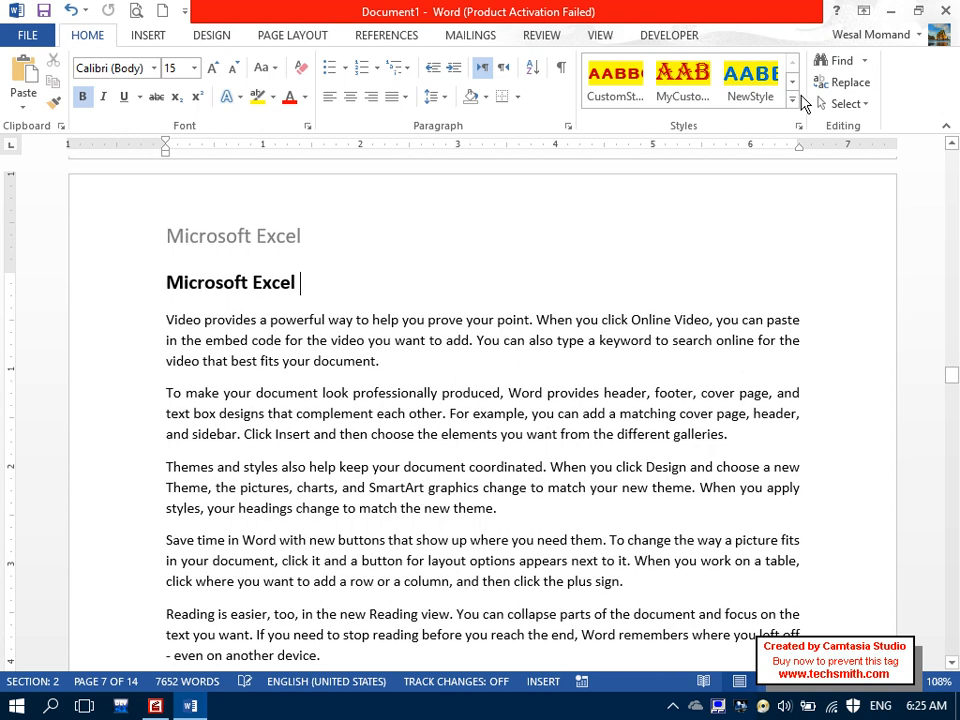
Step: Change the section 1 header text to "Microsoft Word" and close header editing
left_click_drag(952, 377, 949, 14)
double_click(399, 244)
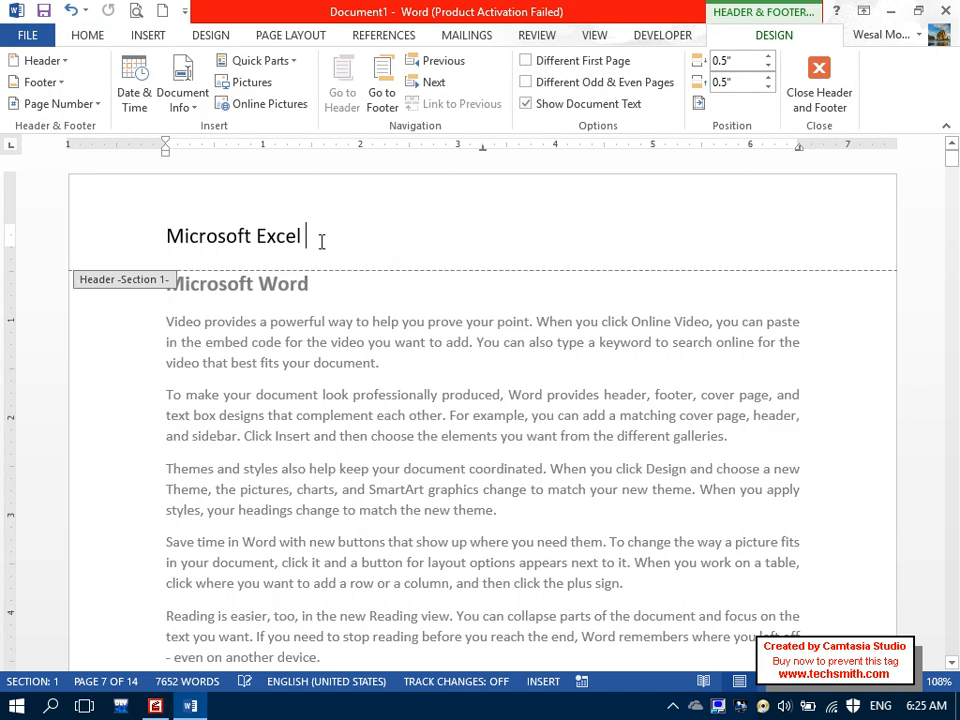
left_click_drag(321, 240, 258, 245)
key("Caps_Lock")
type("W")
key("Caps_Lock")
type("ord")
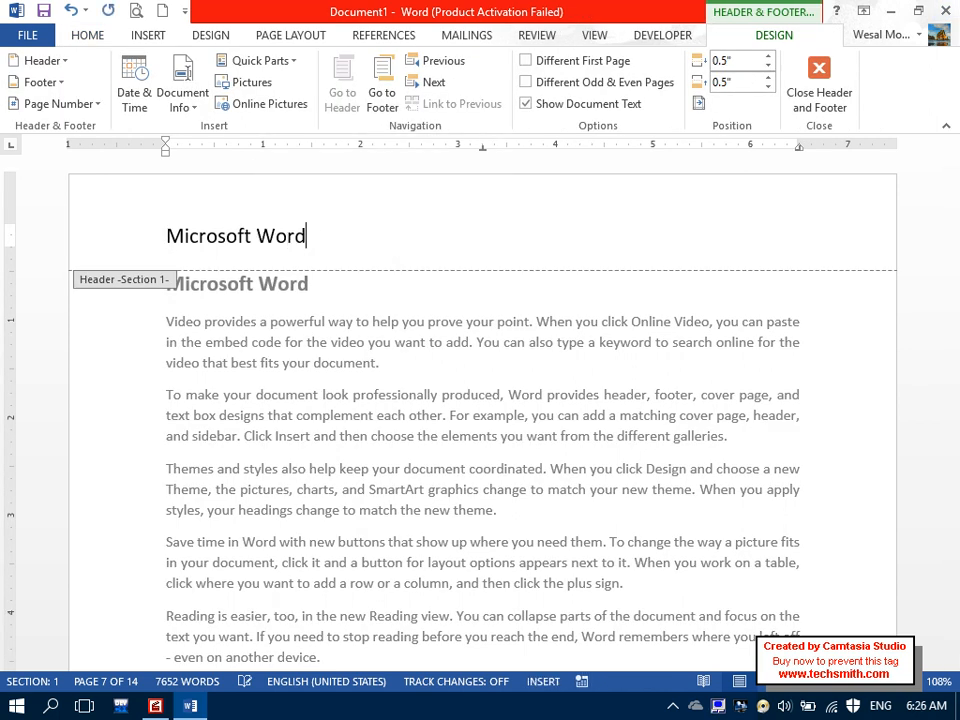
left_click(815, 108)
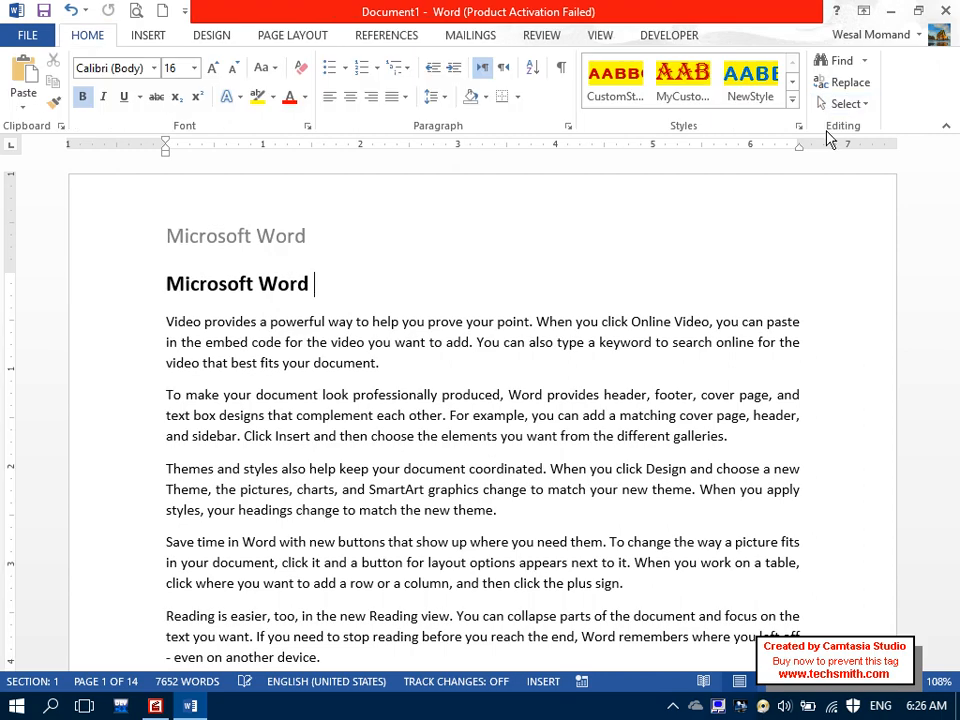
left_click_drag(953, 168, 955, 268)
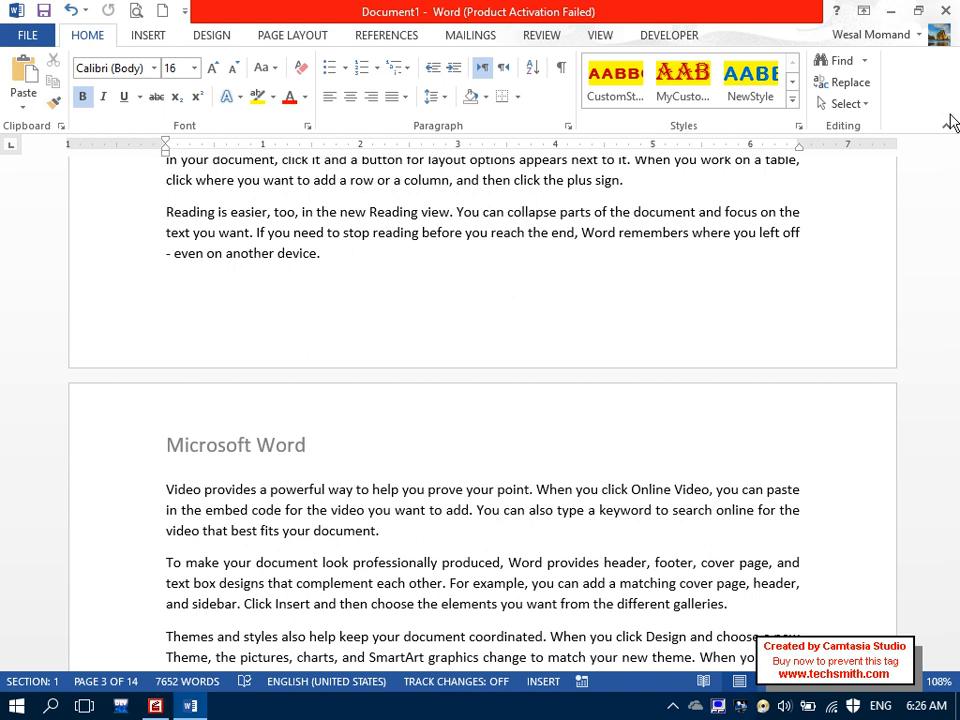
left_click_drag(955, 268, 956, 155)
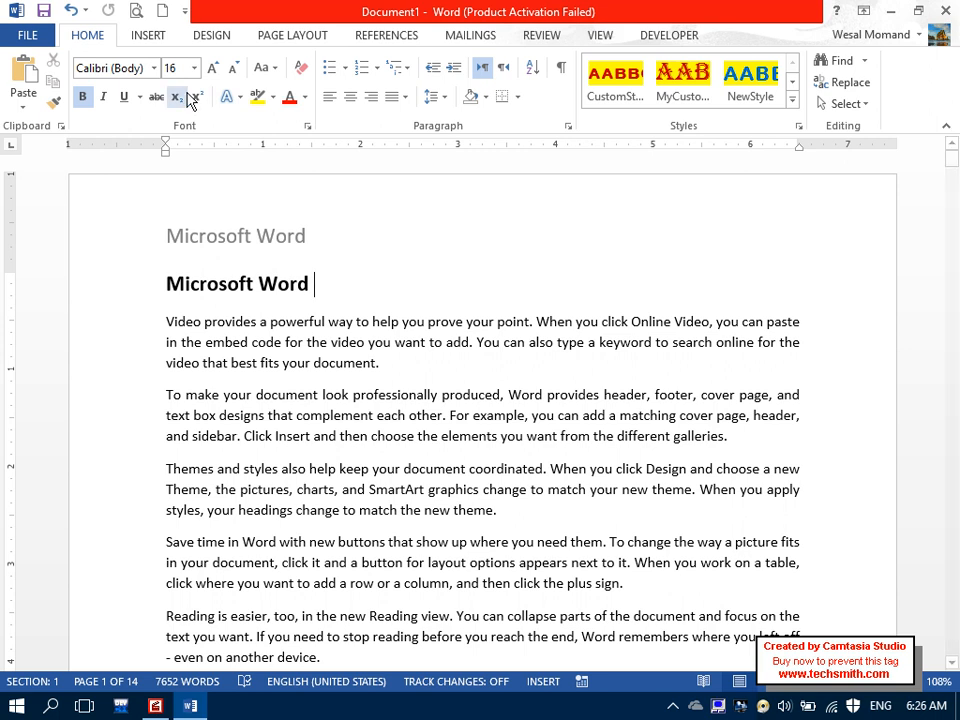
Step: Apply a Box page border in the 3 pt thin-thick-thin triple line style to the whole document
left_click(519, 100)
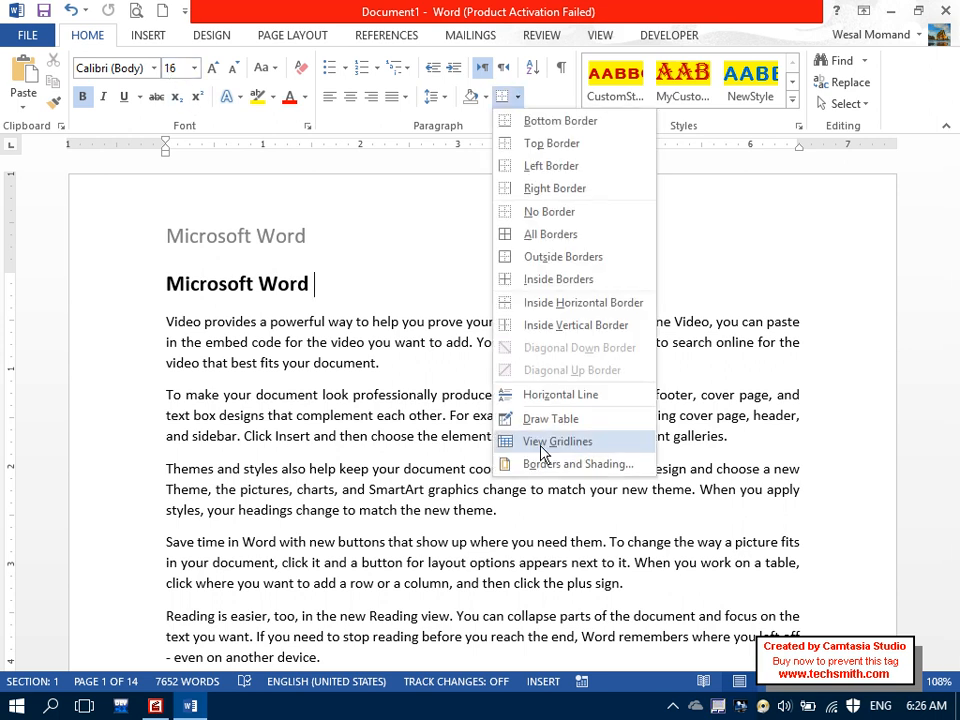
left_click(558, 498)
left_click(519, 100)
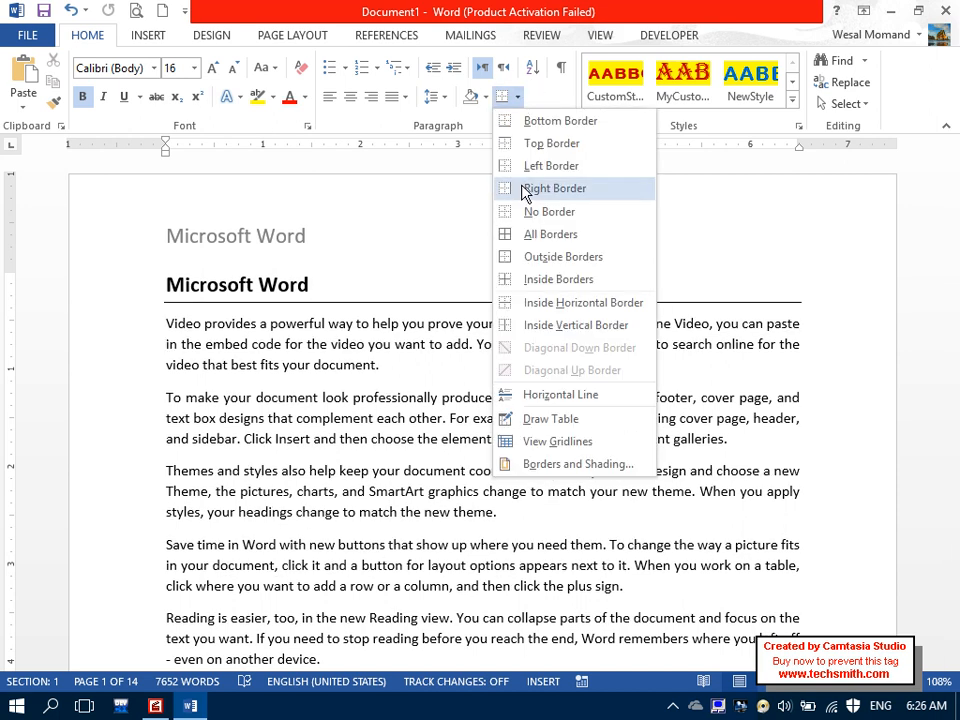
left_click(553, 441)
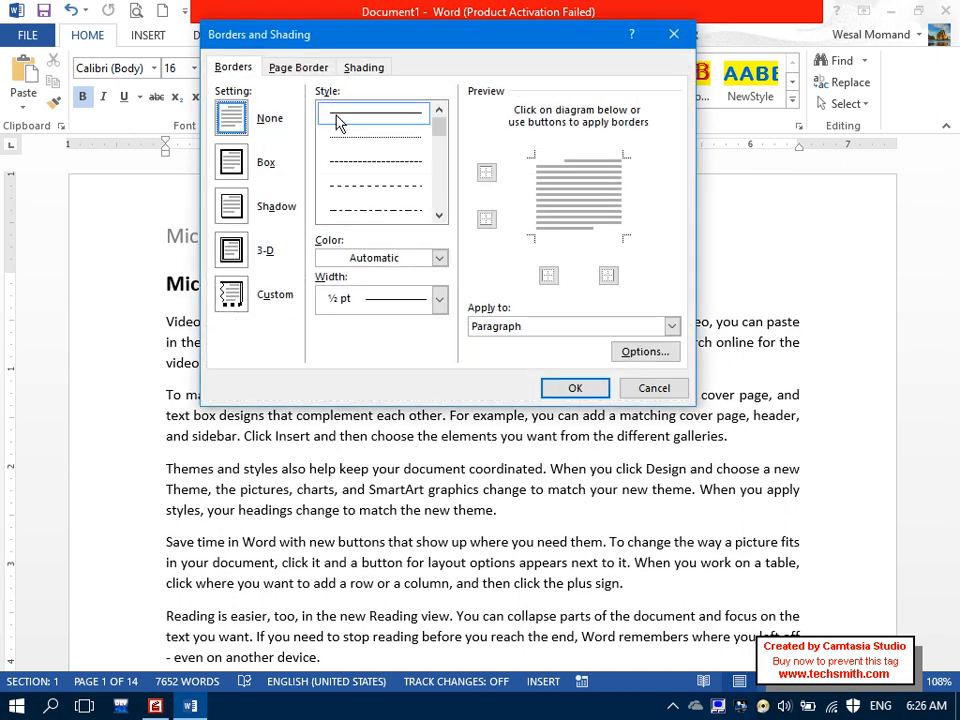
left_click(283, 67)
left_click(231, 162)
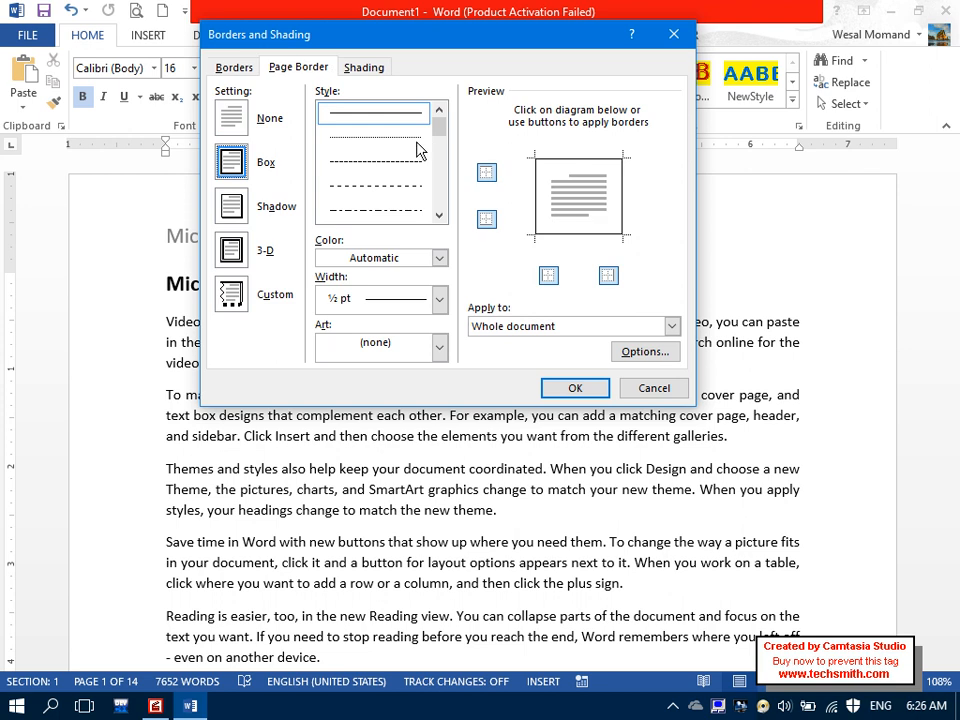
left_click_drag(437, 133, 440, 168)
left_click(375, 209)
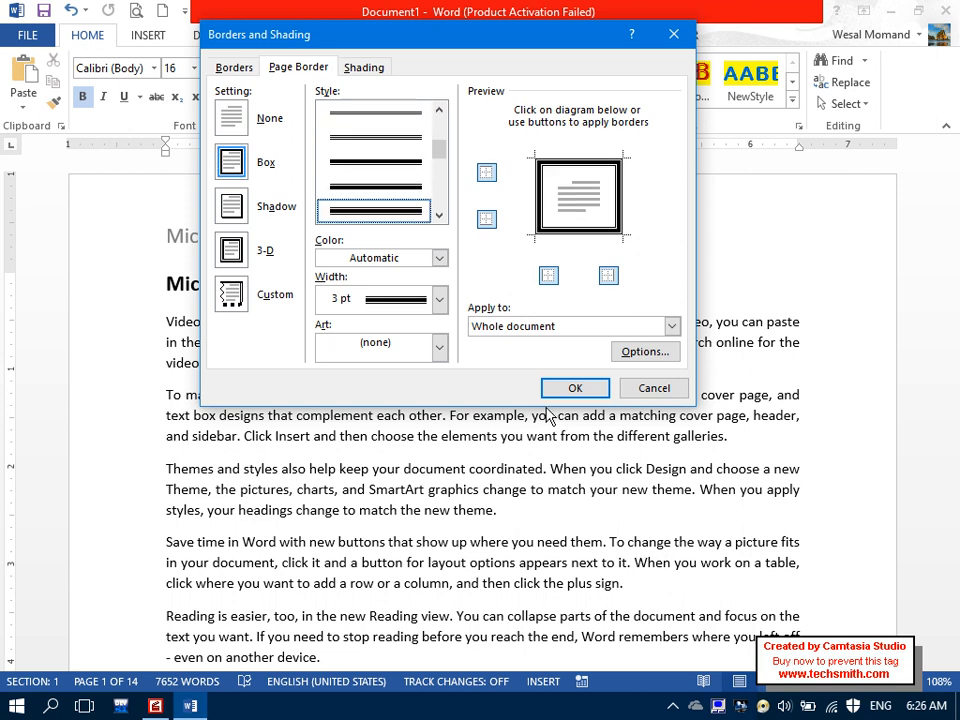
left_click(550, 388)
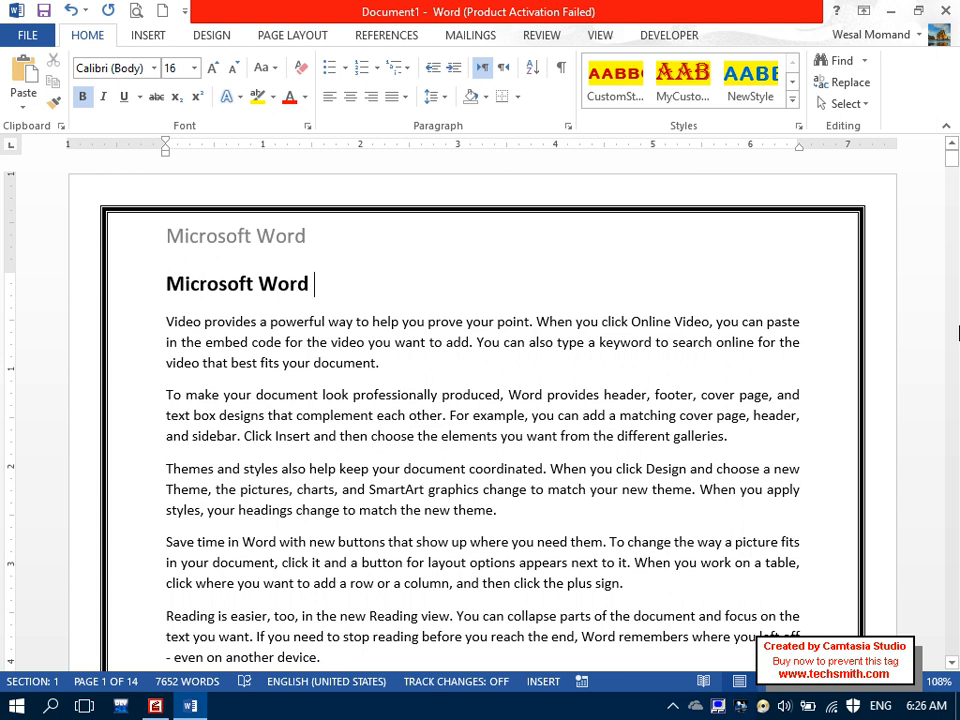
Step: Apply the red apples art page border to the Microsoft Excel part only, using the This section scope
left_click_drag(951, 157, 951, 372)
left_click(336, 347)
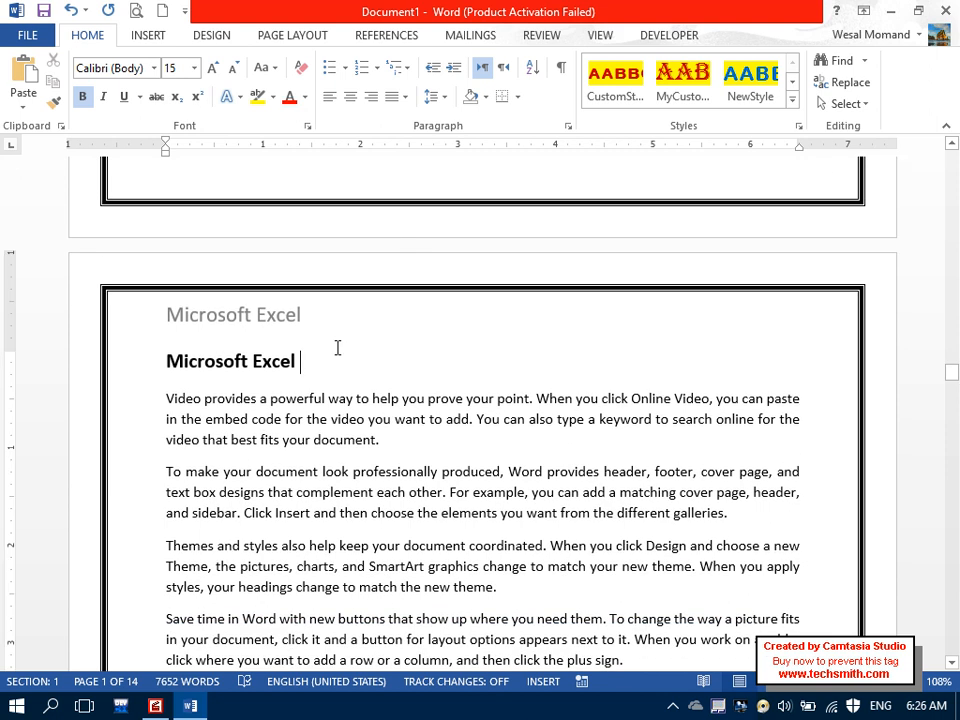
left_click(516, 97)
left_click(555, 464)
left_click(298, 67)
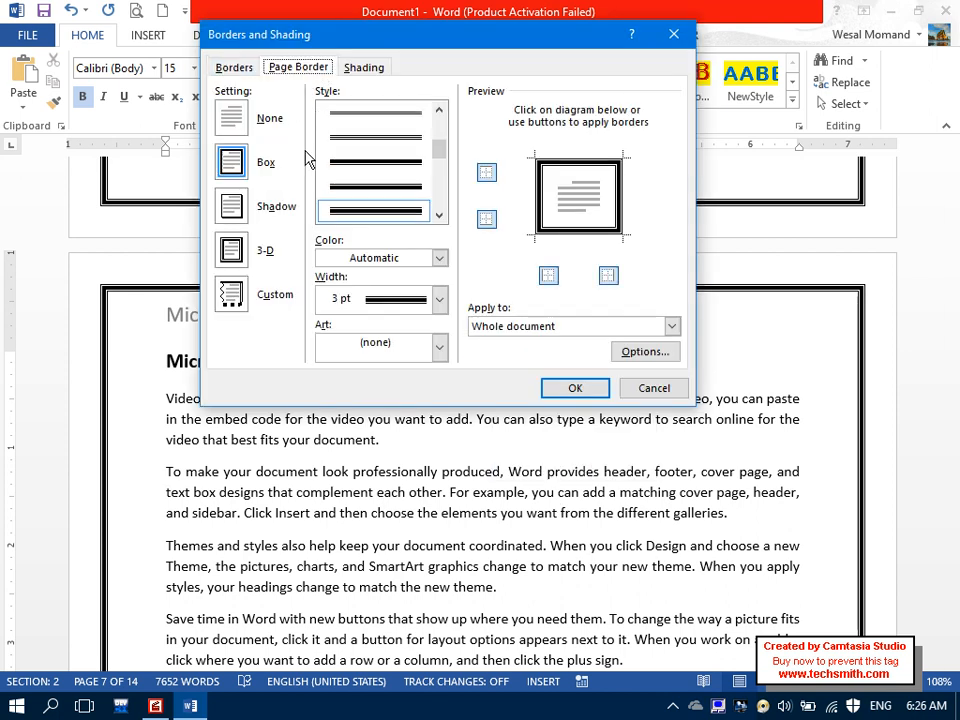
left_click(510, 326)
left_click(510, 358)
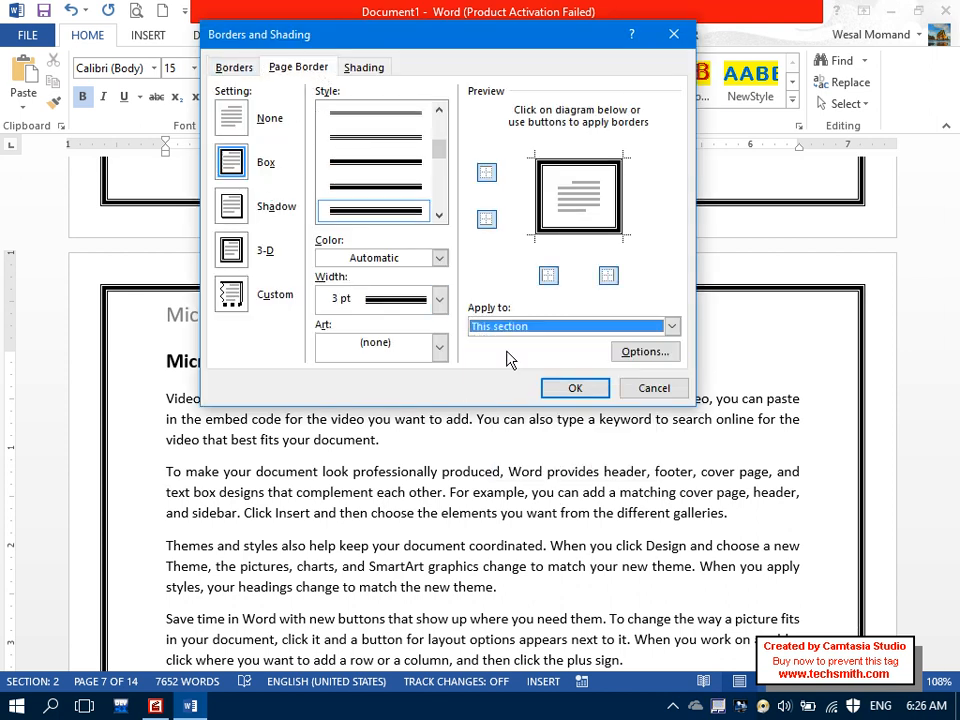
left_click(437, 346)
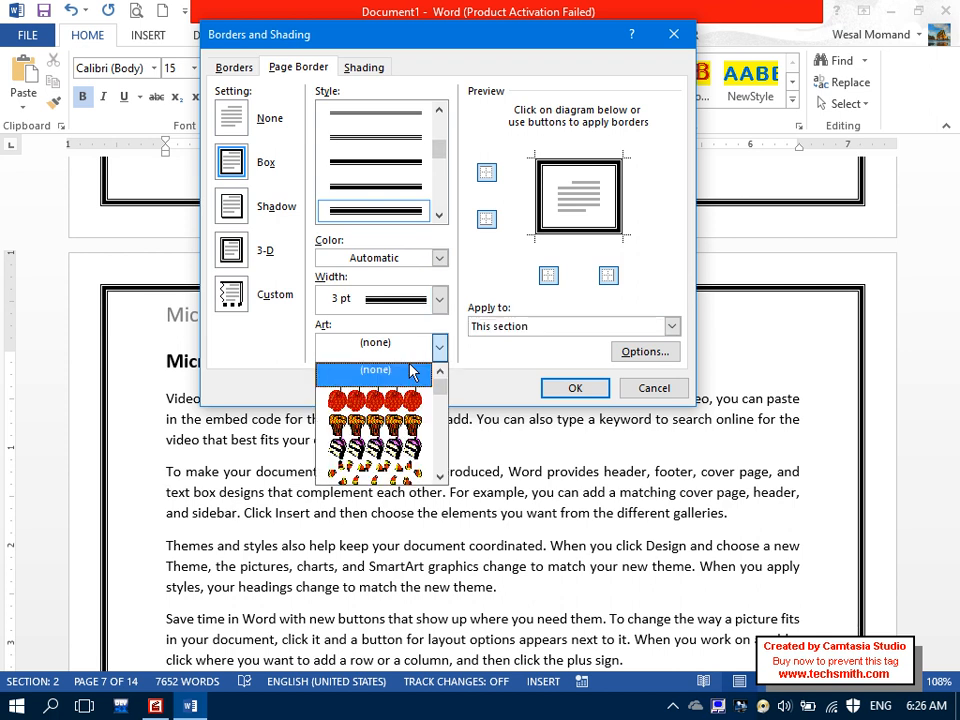
left_click(390, 398)
left_click(560, 391)
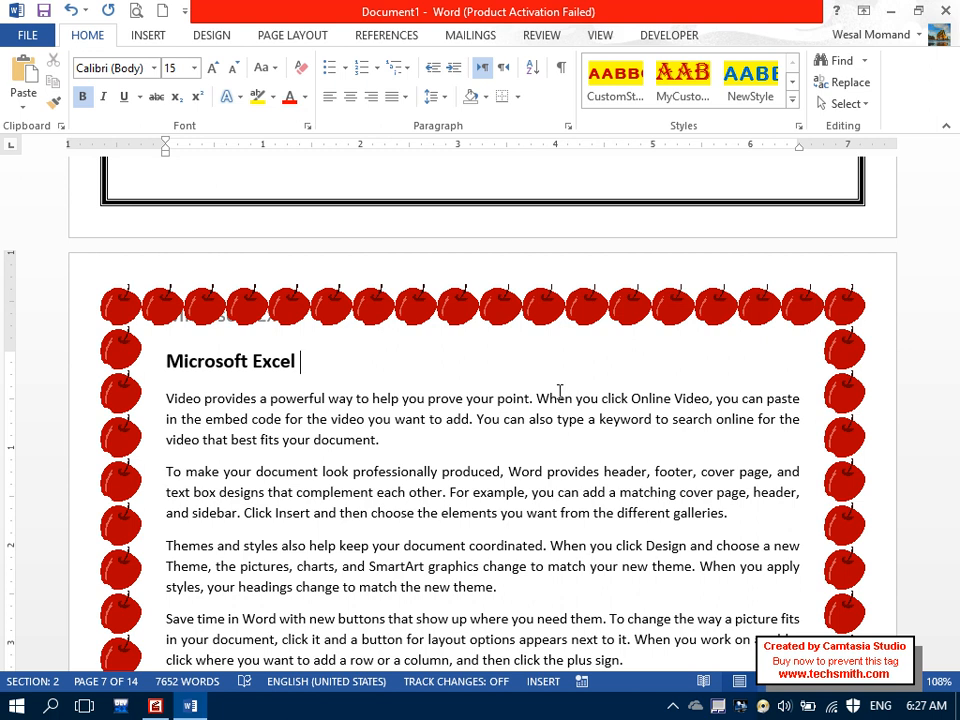
left_click(303, 40)
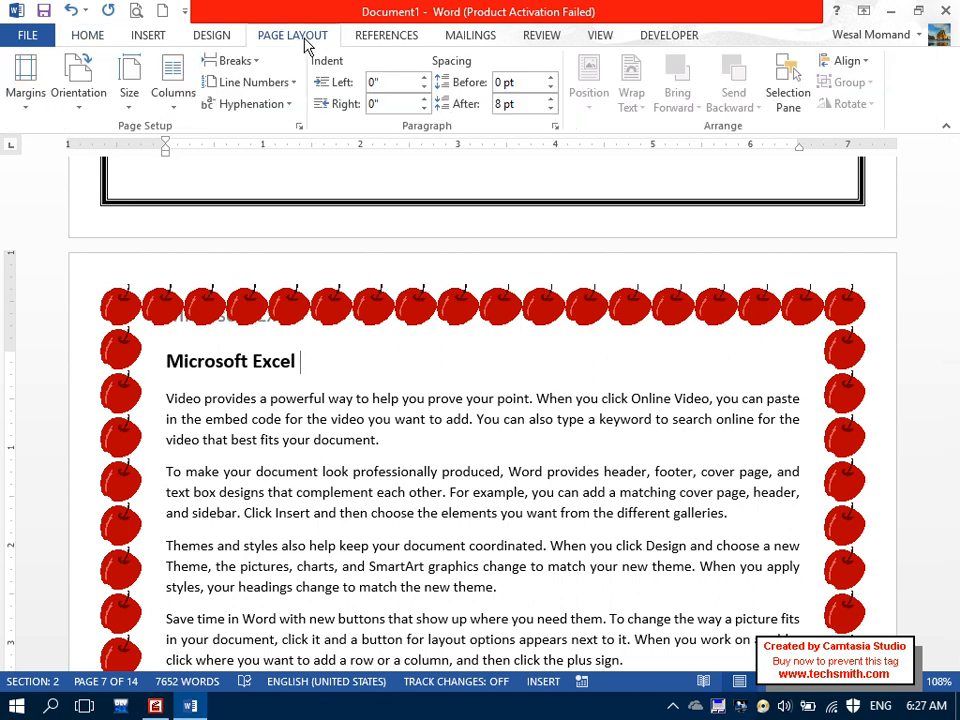
left_click(232, 61)
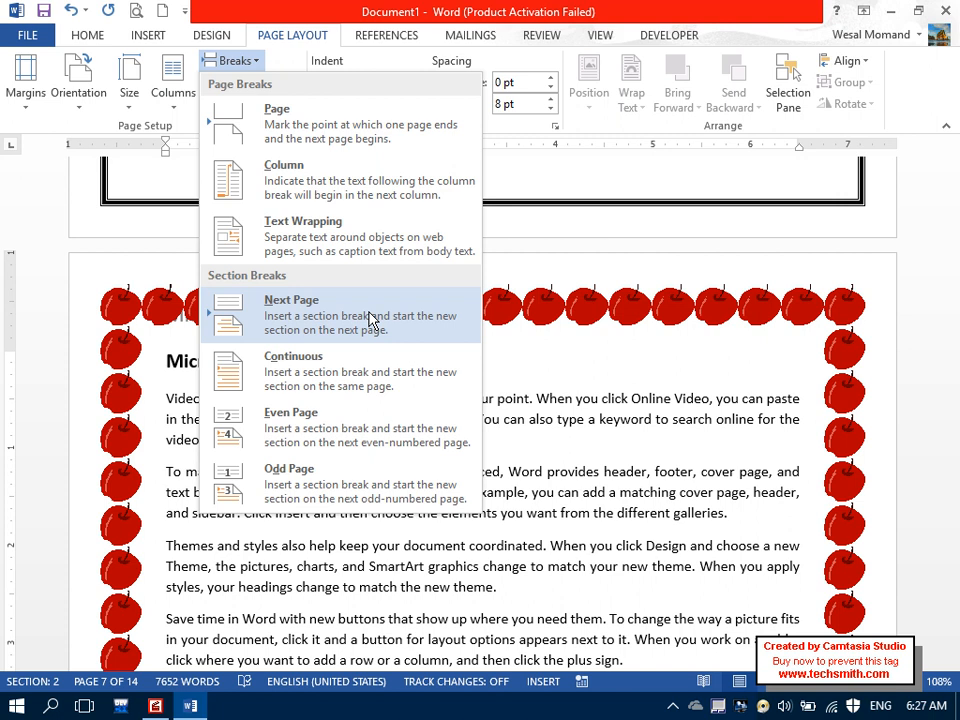
left_click(649, 341)
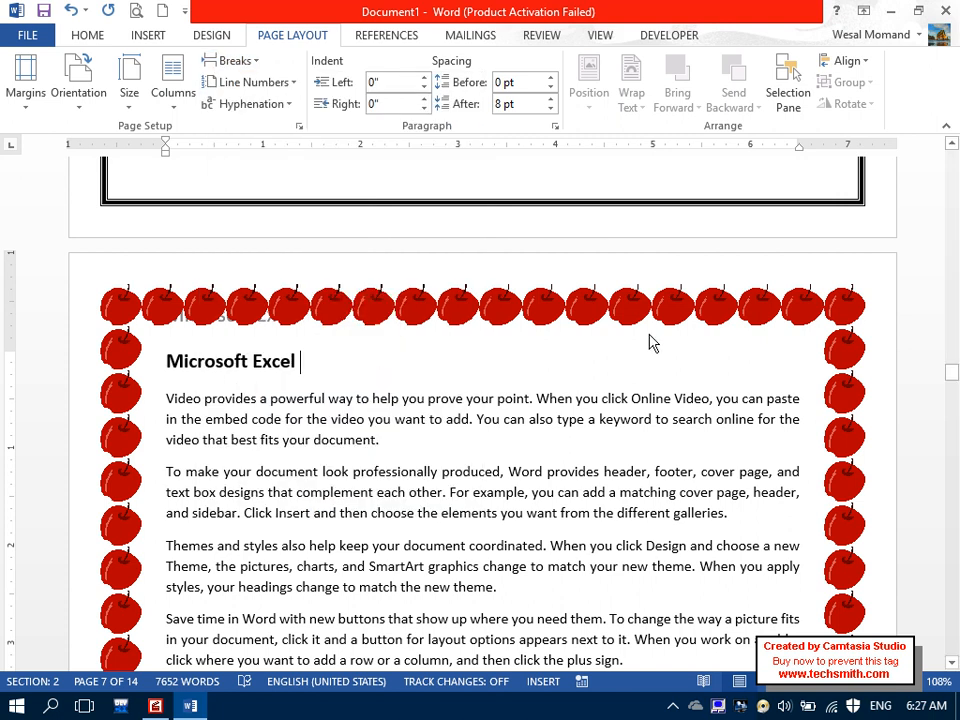
Step: Create a new blank document and enter the heading "Unit One Words" followed by a new line
left_click(161, 11)
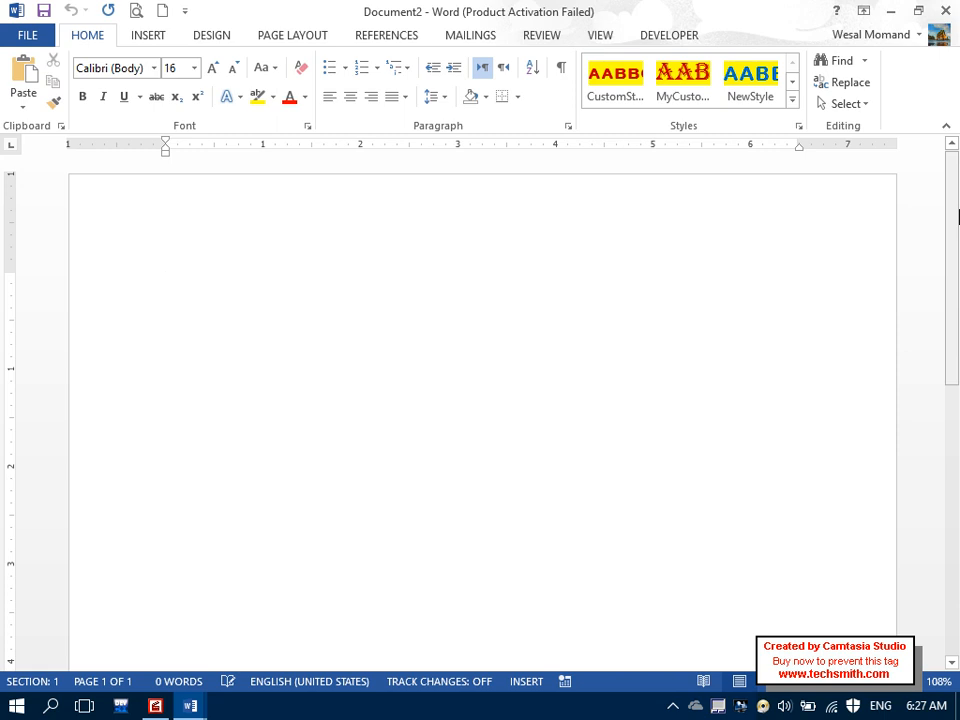
type("Unit")
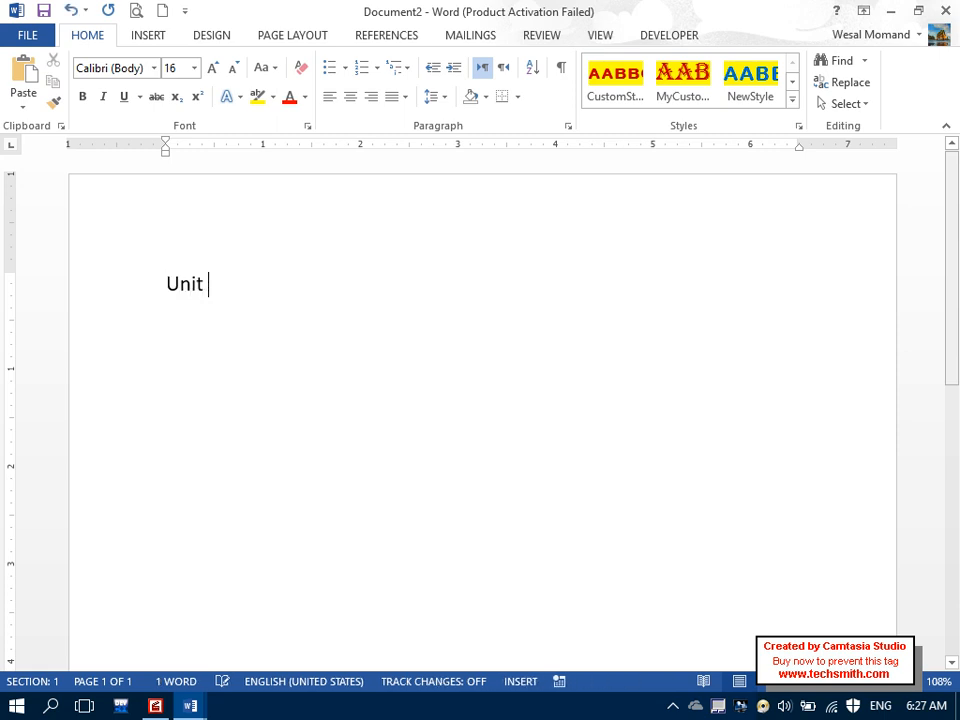
type("s One Word")
key("Return")
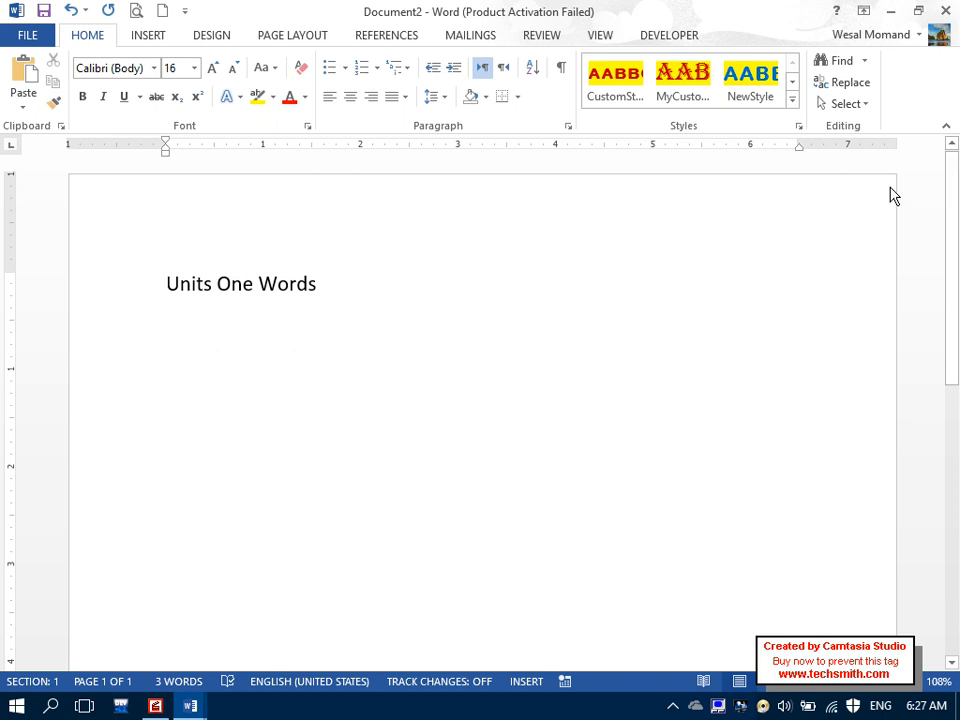
left_click(212, 285)
key("BackSpace")
key("ctrl+End")
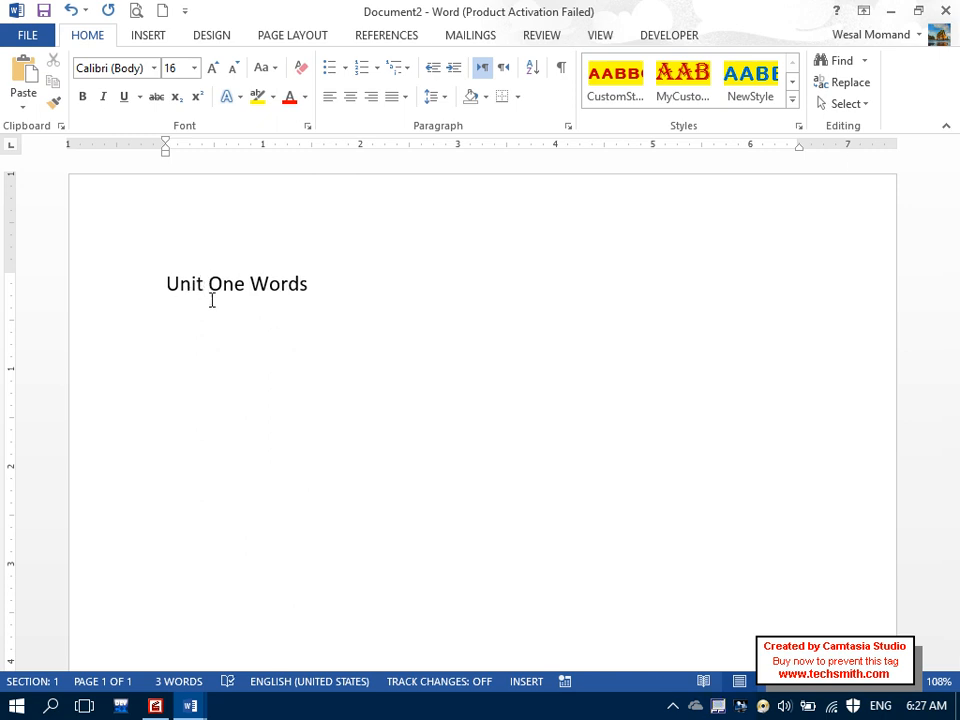
Step: Turn on continuous line numbering and suppress the line number for the "Unit One Words" heading
left_click(319, 32)
left_click(252, 82)
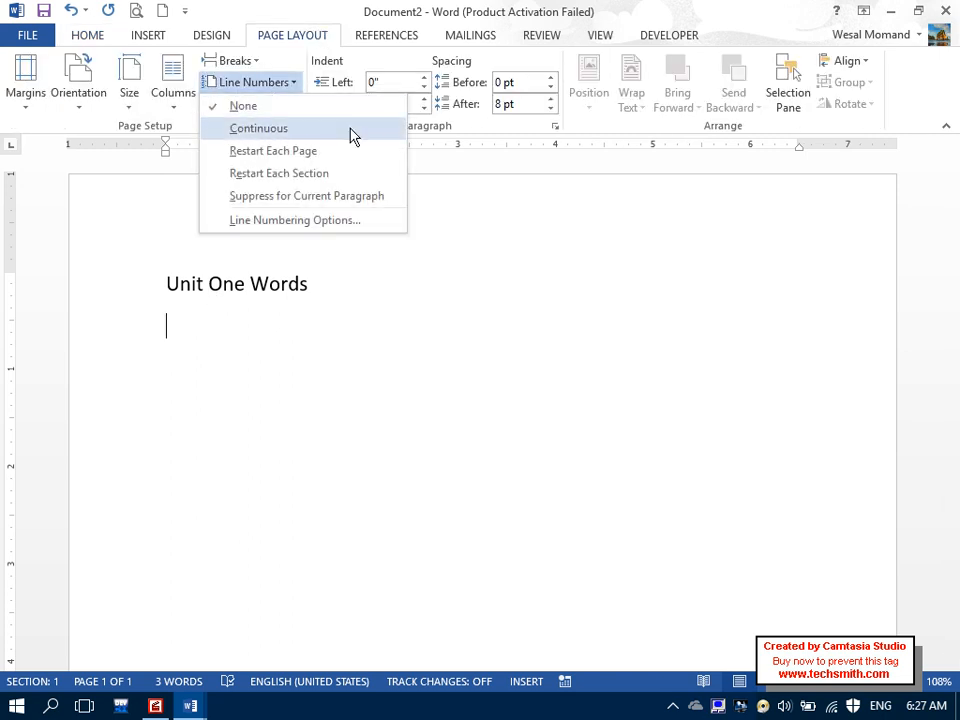
left_click(352, 136)
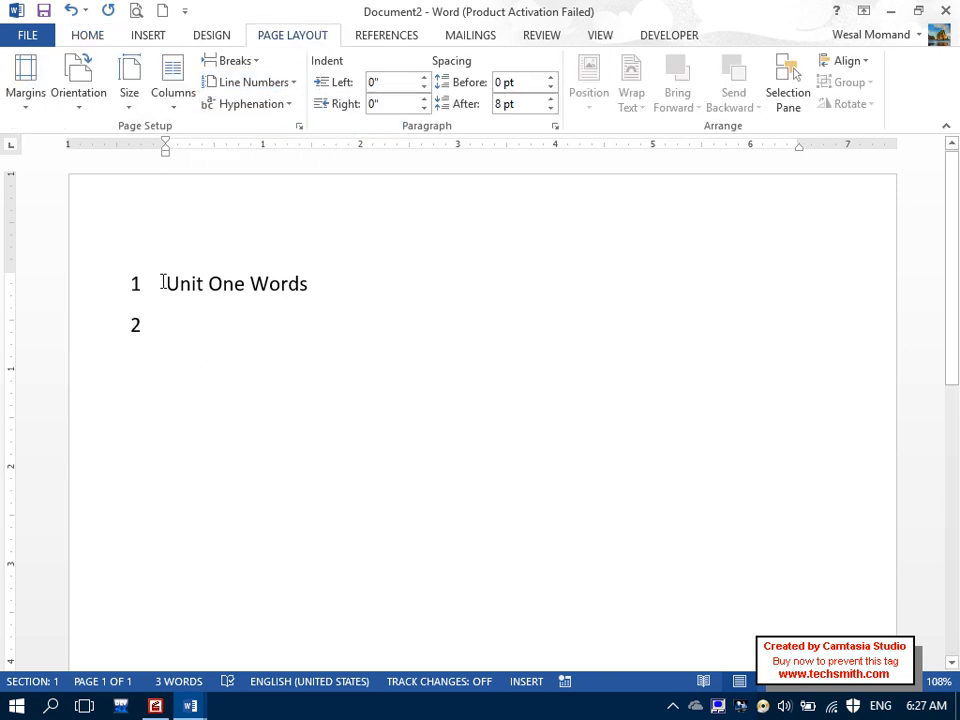
left_click(262, 84)
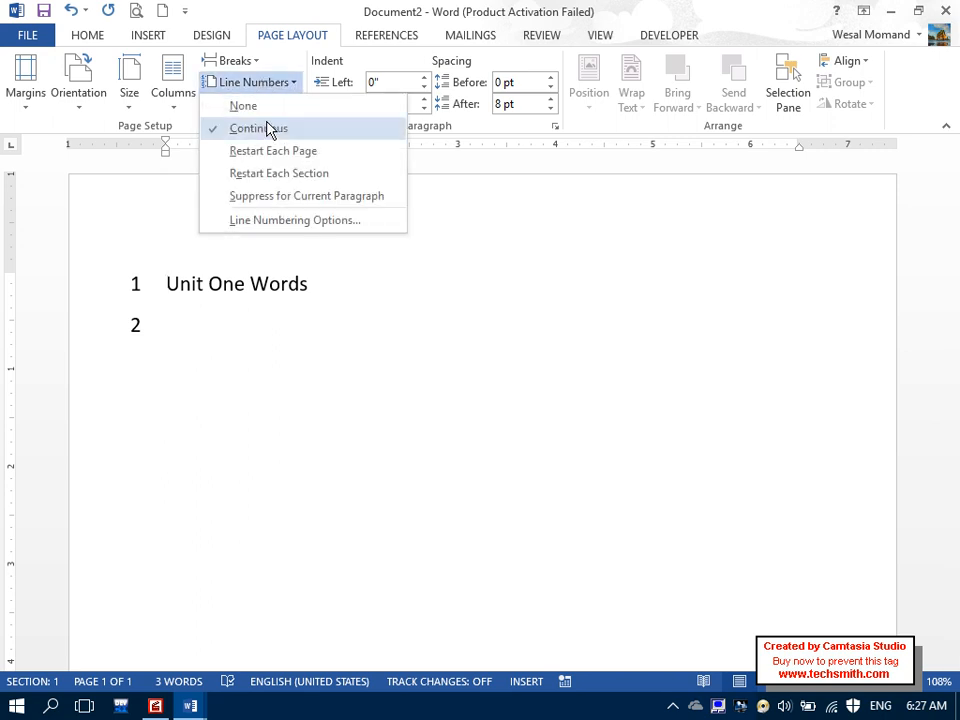
left_click(258, 197)
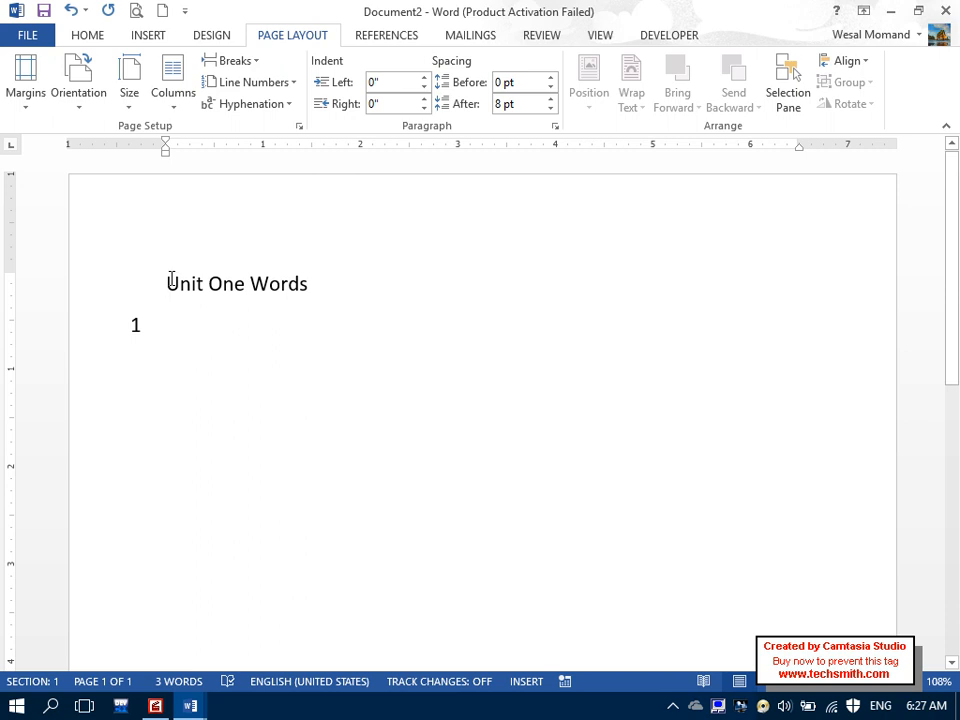
Step: Enter nine short placeholder words below the heading, each on its own line, from "Asdsad" to "as"
left_click(182, 330)
type("asdsad as das d as dasdas dasd asd")
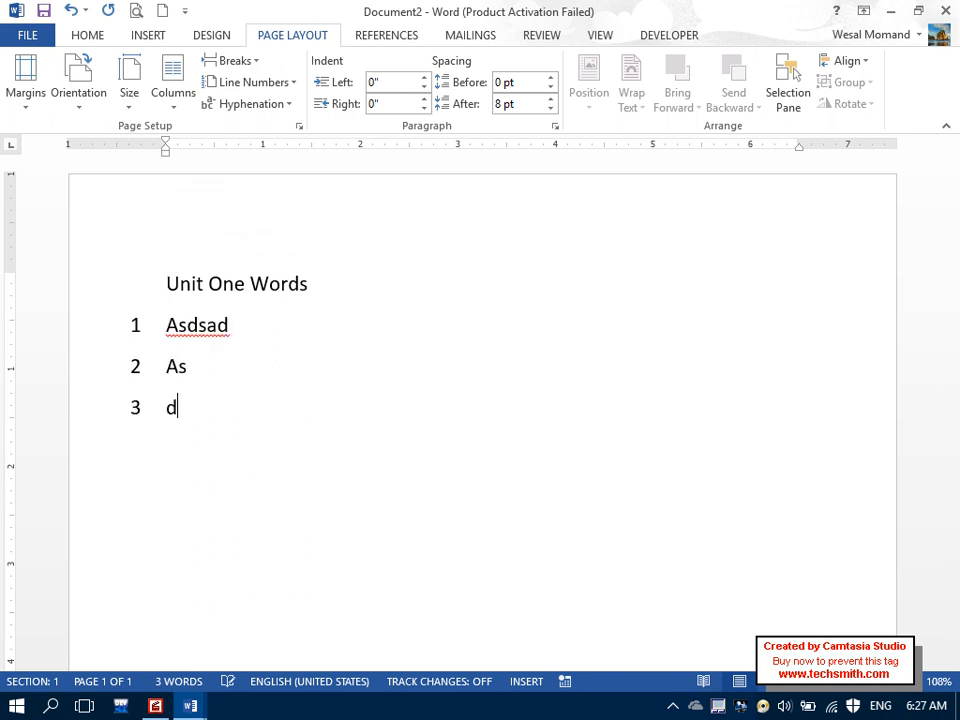
key("Return")
type("as")
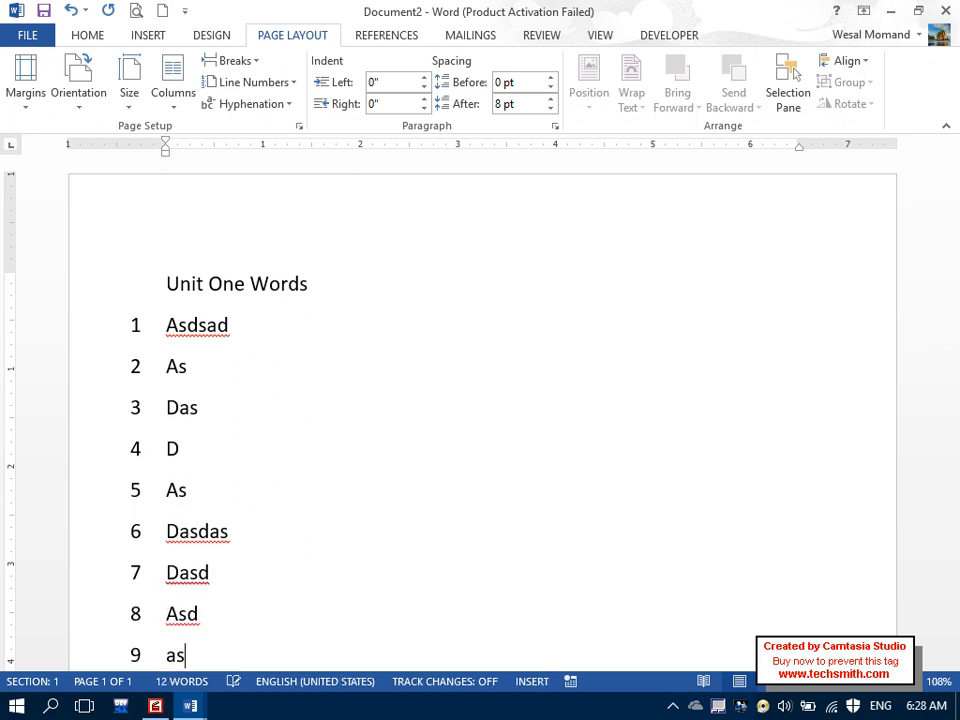
Step: Remove the spacing between the nine placeholder word lines in their paragraph settings
left_click_drag(195, 637, 95, 333)
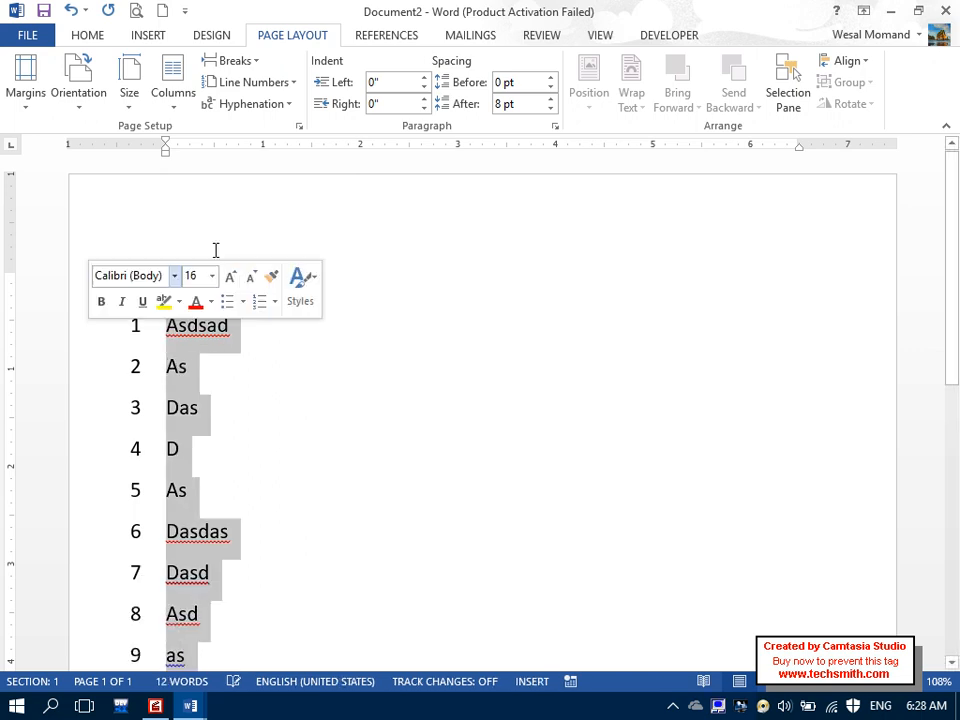
left_click(82, 36)
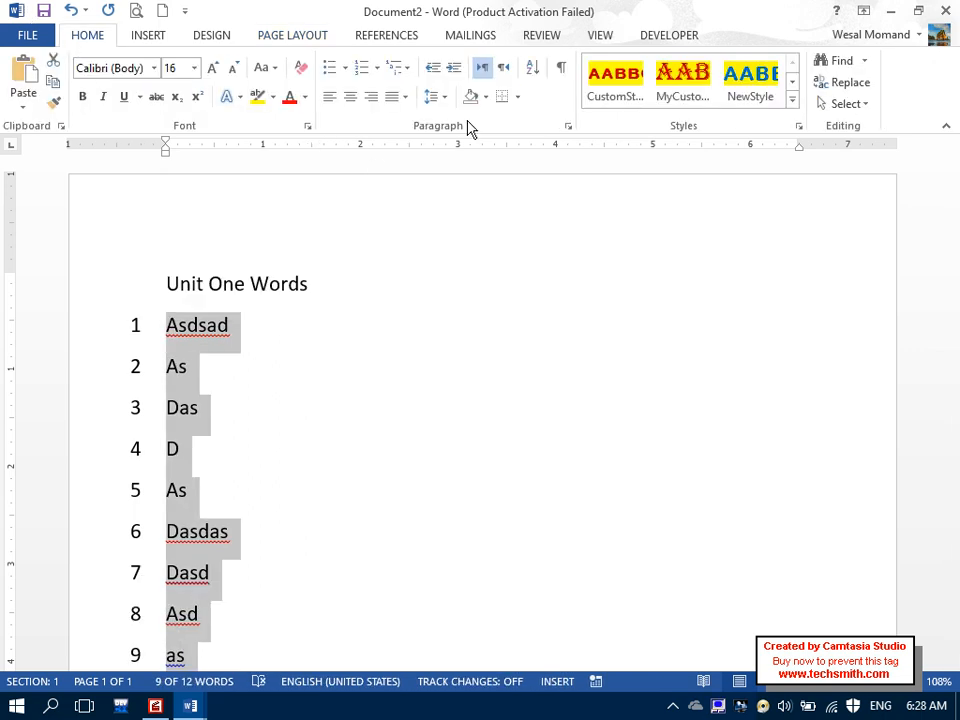
left_click(568, 126)
left_click(378, 353)
left_click(505, 518)
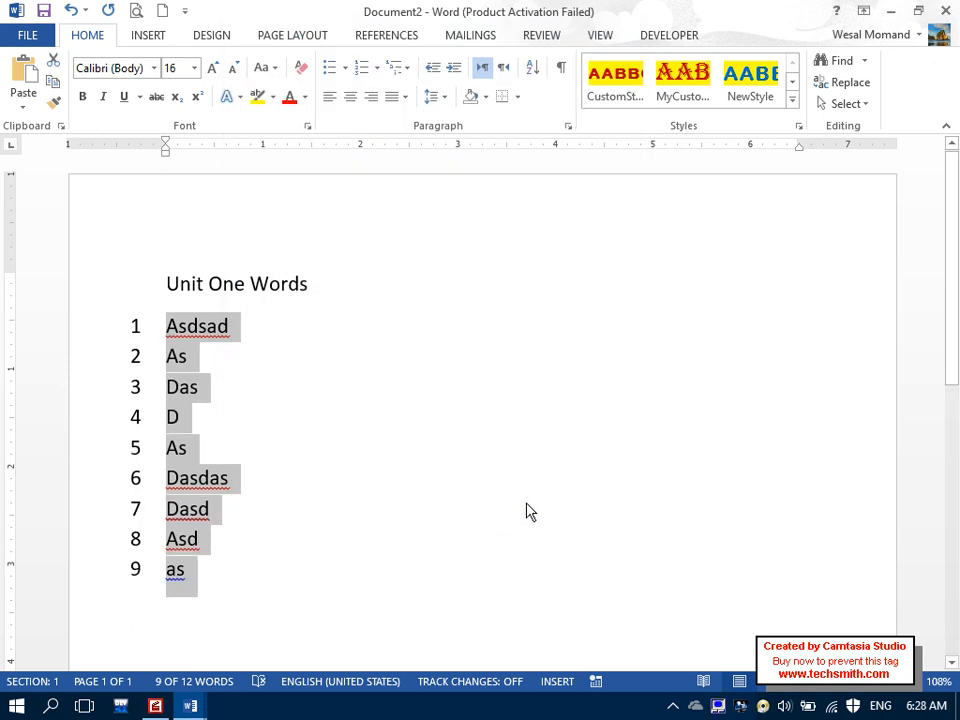
Step: Add a new line after the ninth word and suppress its line number
left_click(339, 572)
key("Return")
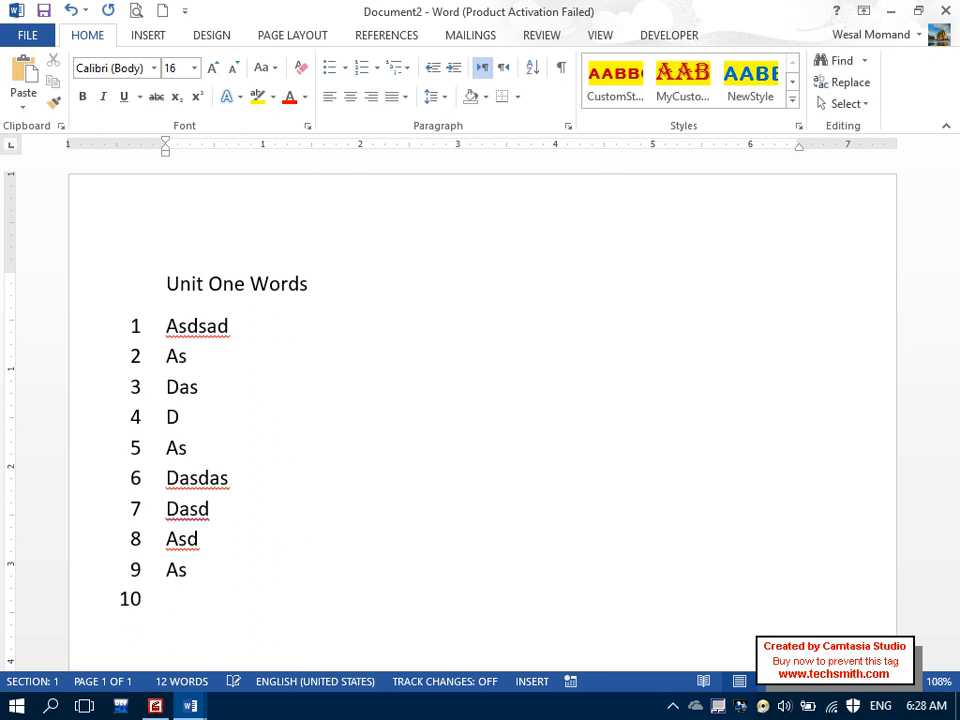
left_click(308, 37)
left_click(253, 82)
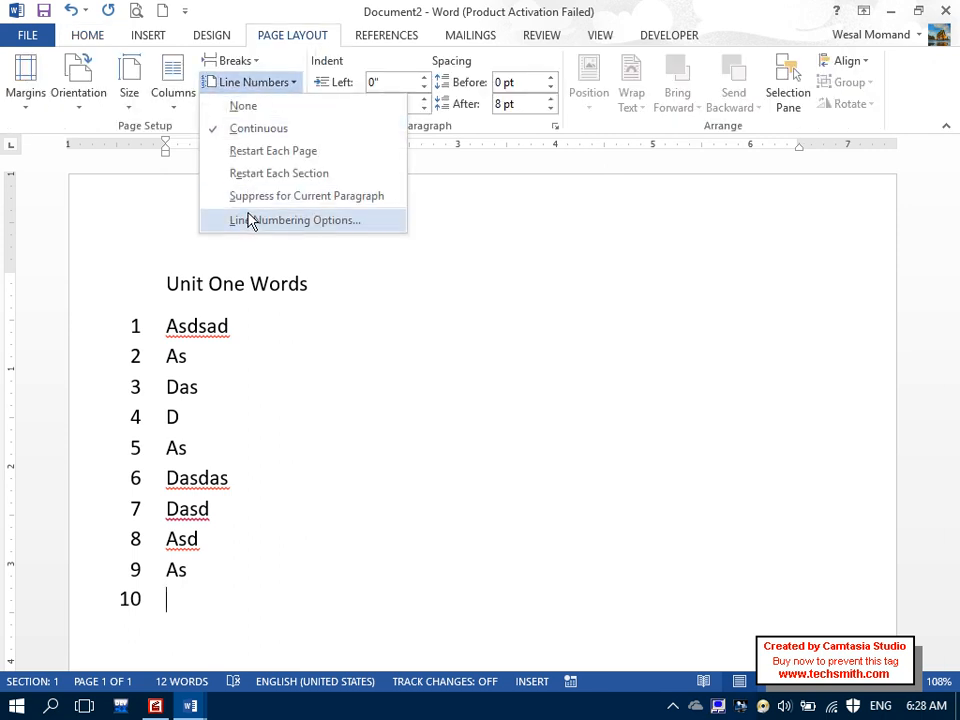
left_click(249, 198)
Step: Write the heading "Unit Two Words", start a new line and toggle line number suppression for that line
key("Caps_Lock")
type("U")
key("Caps_Lock")
type("nit")
key("Caps_Lock")
type("T")
key("Caps_Lock")
type("wo")
key("Caps_Lock")
type("W")
key("Caps_Lock")
type("ords")
key("Return")
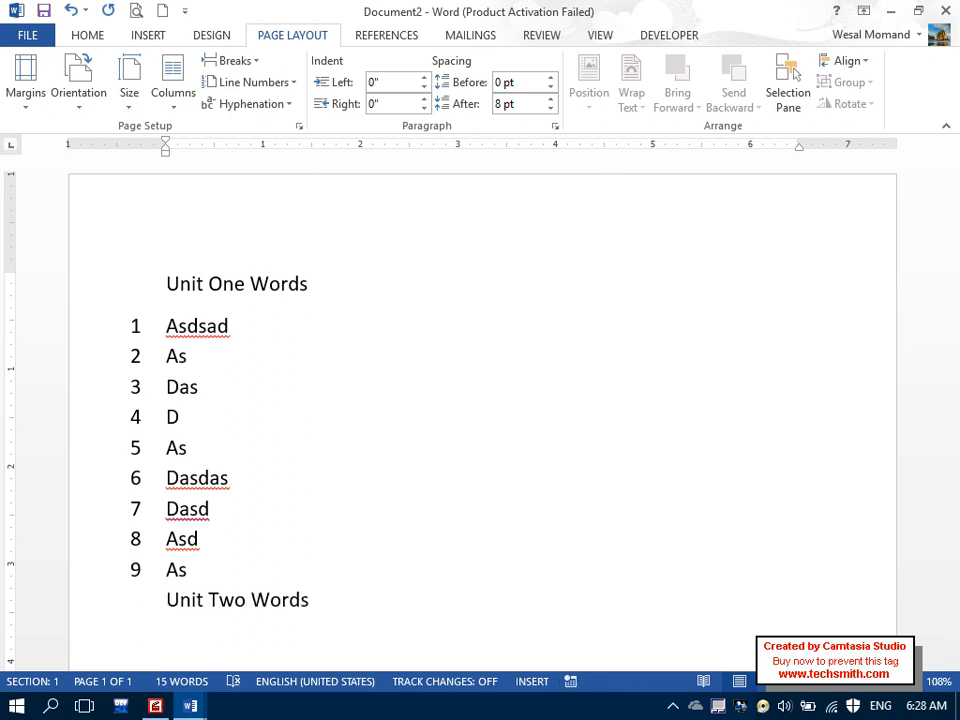
left_click(245, 84)
left_click(244, 196)
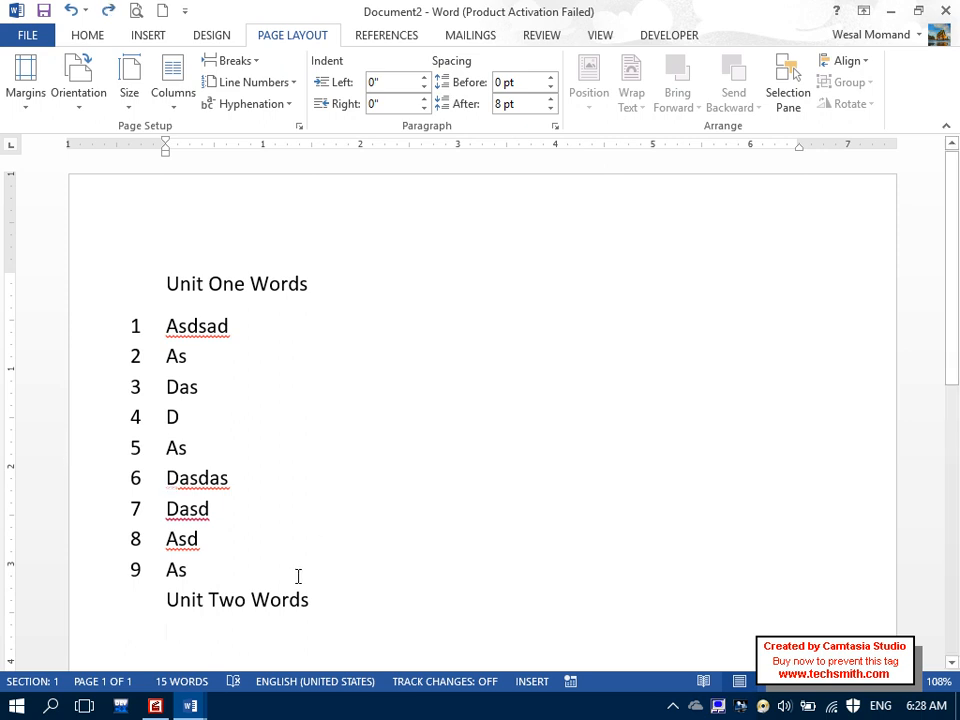
Step: Insert a Continuous section break after the ninth word, ahead of the "Unit Two Words" heading
left_click(230, 580)
left_click(236, 64)
left_click(214, 377)
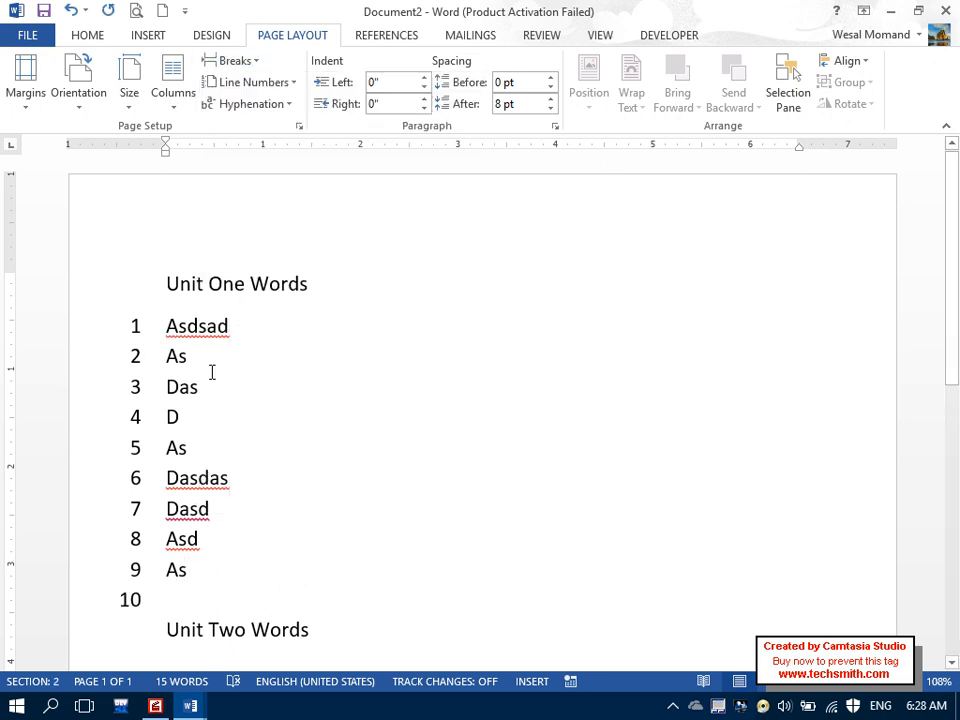
Step: Suppress the line number of the empty line above "Unit Two Words" and delete that empty line
left_click(262, 82)
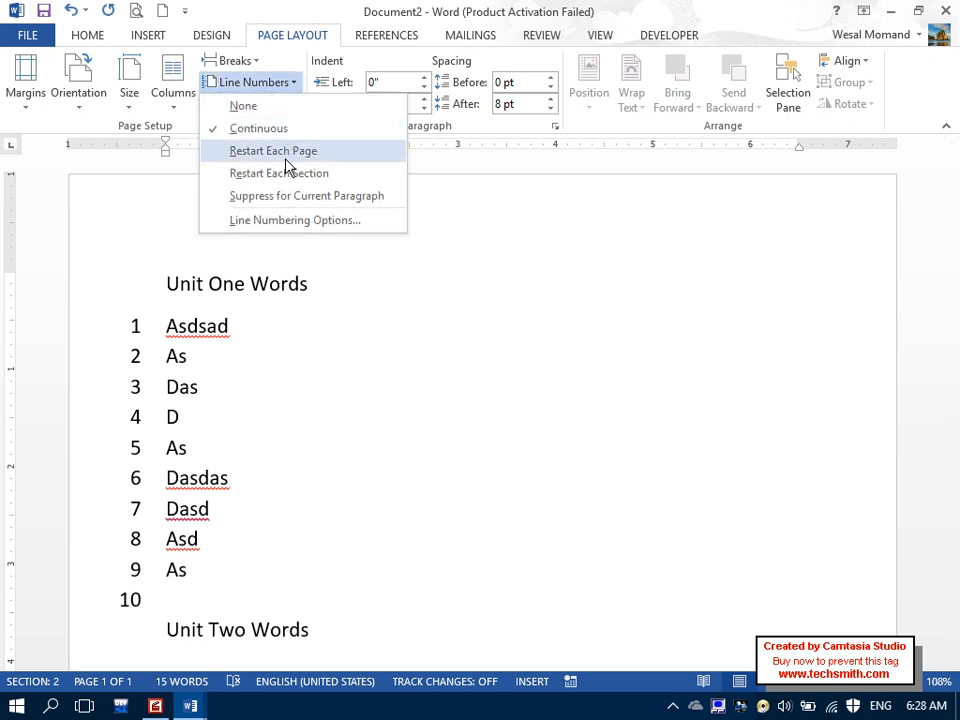
left_click(287, 197)
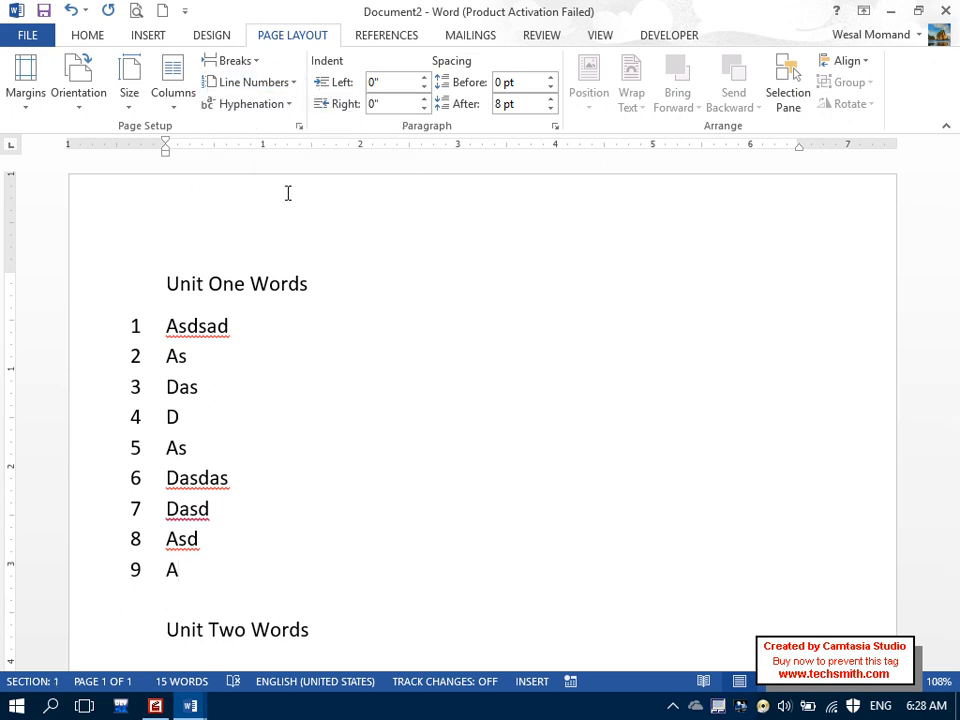
left_click(166, 630)
key("BackSpace")
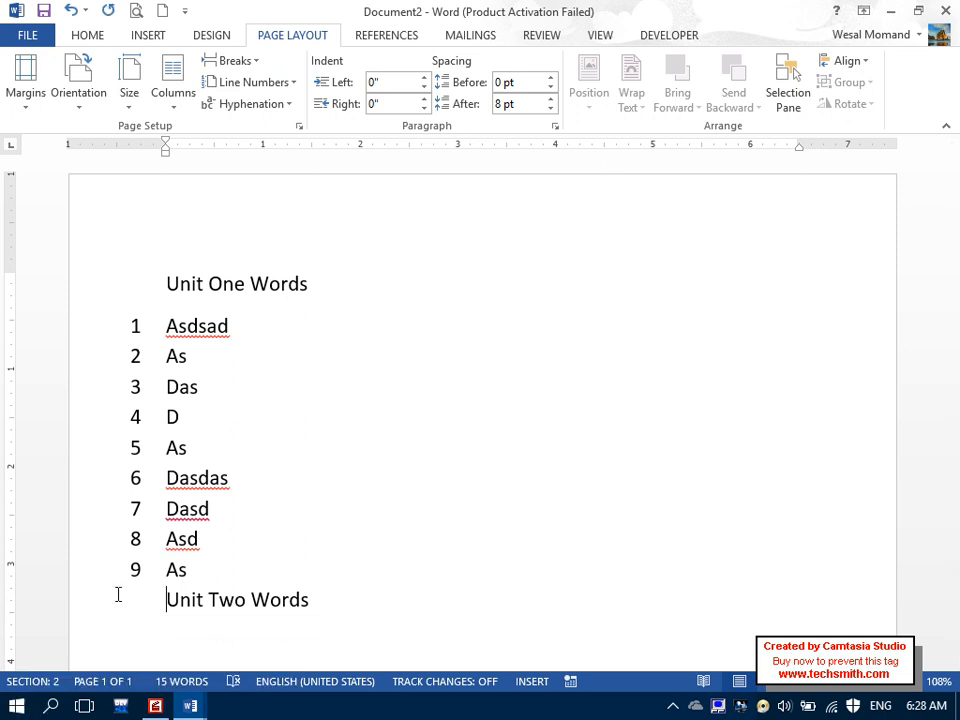
Step: Add a new line below "Unit Two Words" without line number suppression and restart the line numbering at each section
left_click(212, 546)
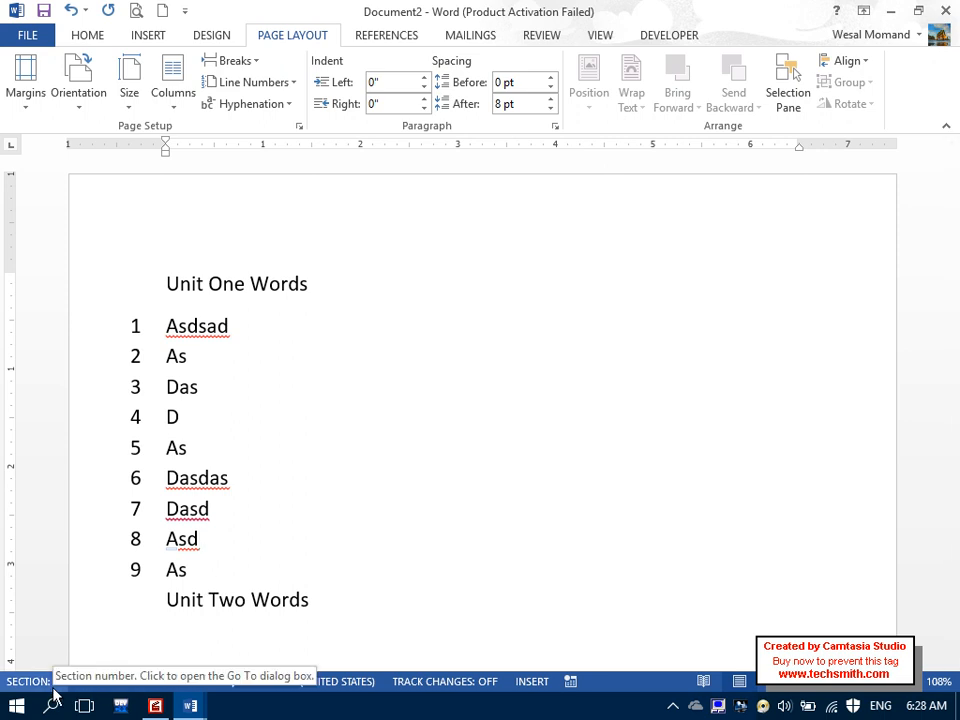
left_click_drag(135, 611, 368, 606)
left_click(366, 605)
key("Return")
left_click(255, 82)
left_click(231, 196)
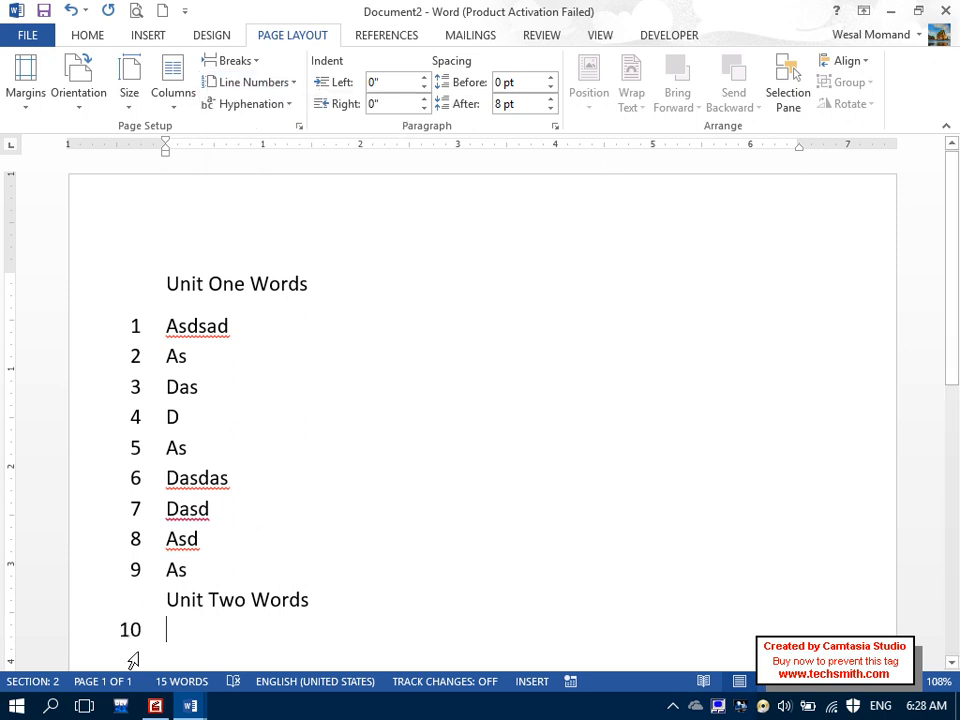
left_click(258, 84)
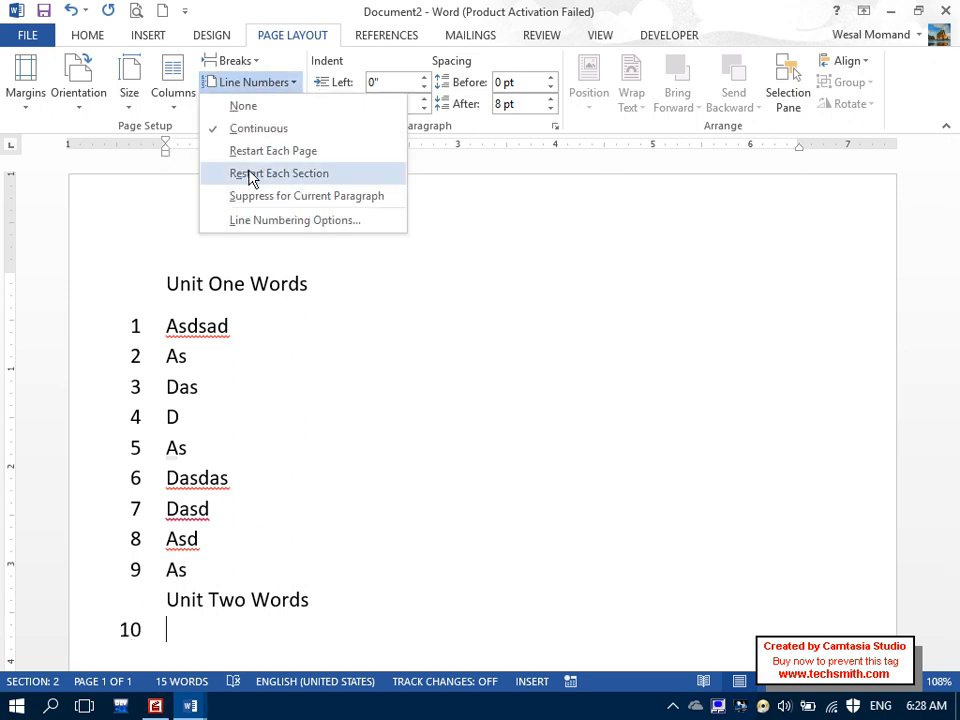
left_click(285, 176)
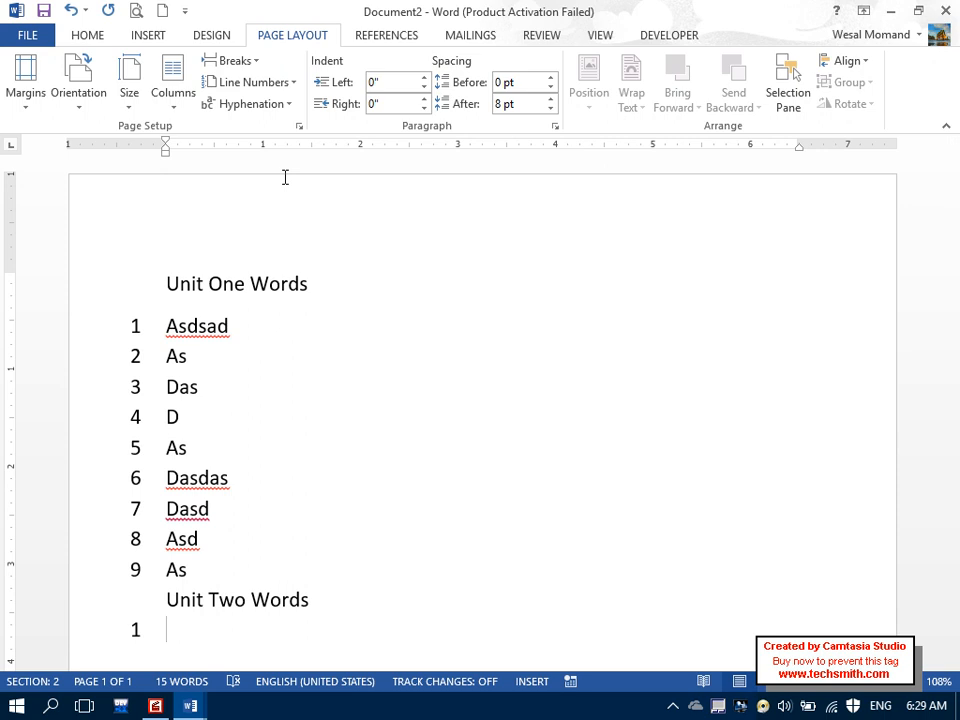
Step: List five words under "Unit Two Words": Adadasdas, Asdasdas, Dsadasdasd, Asdasdasasdas and sdadasdasda
type("adadasdas")
key("Return")
type("asdasdas")
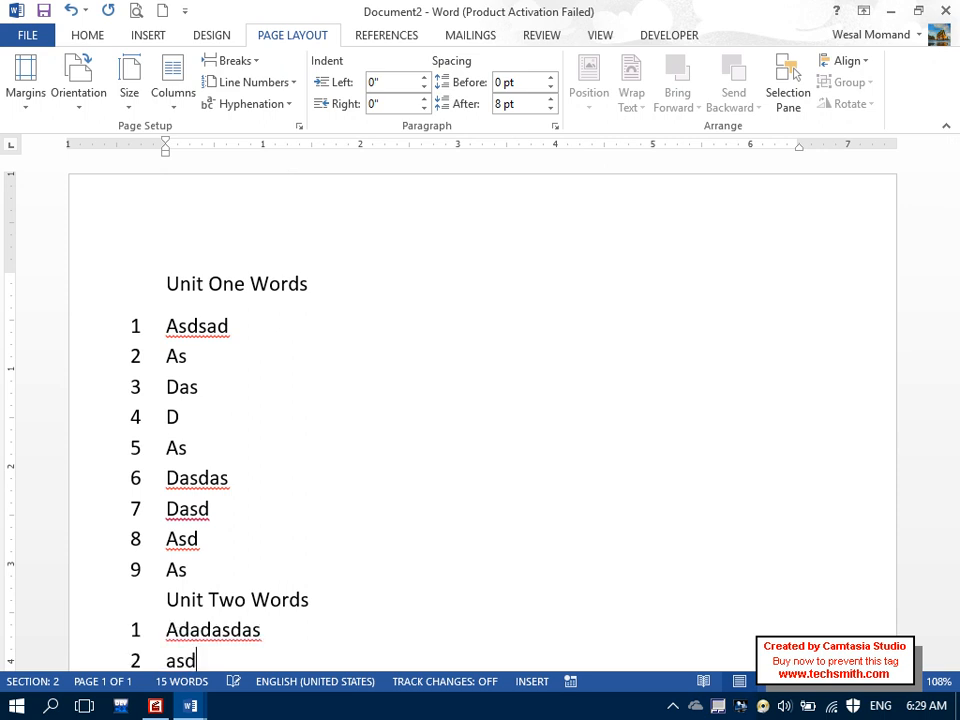
key("Return")
type("dsadasdasd")
key("Return")
type("asdasdas")
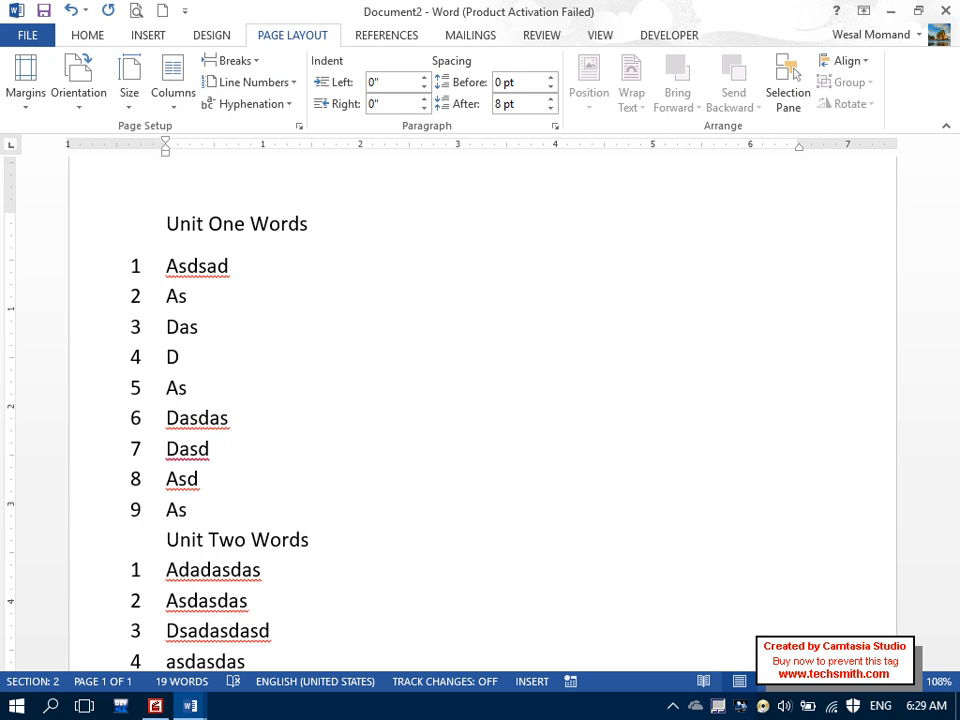
type("asd")
key("Return")
type("sdadasdasda")
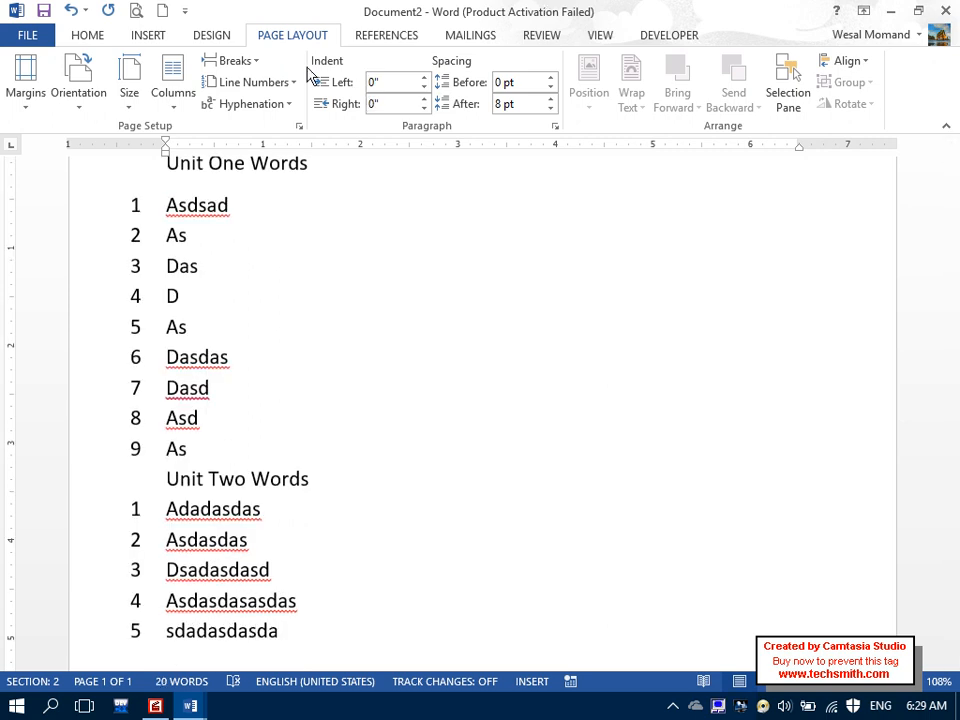
left_click(235, 62)
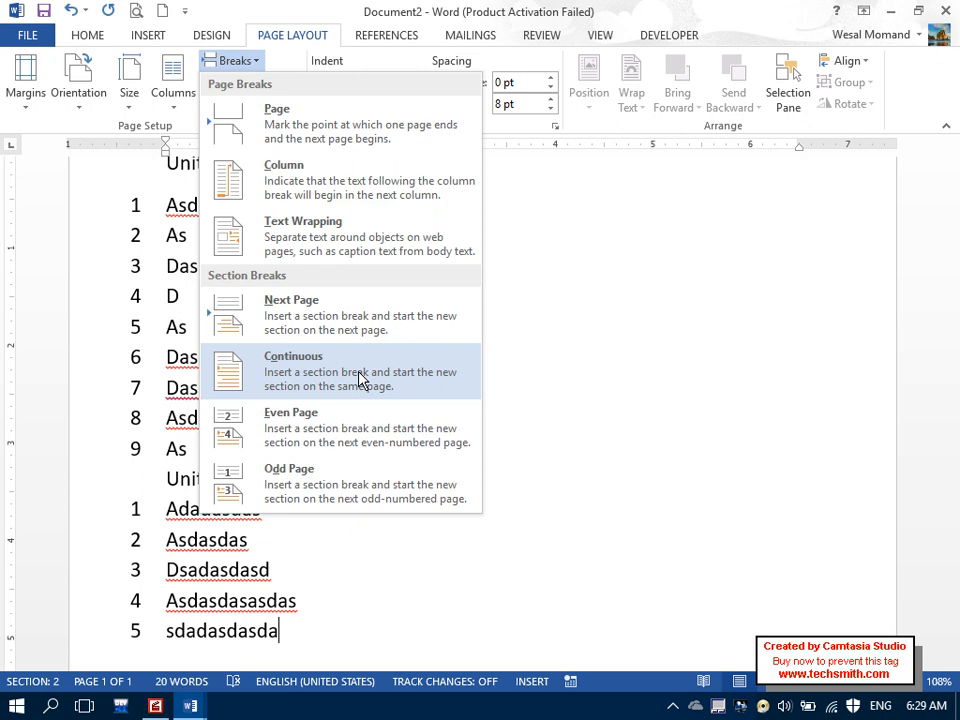
left_click(361, 380)
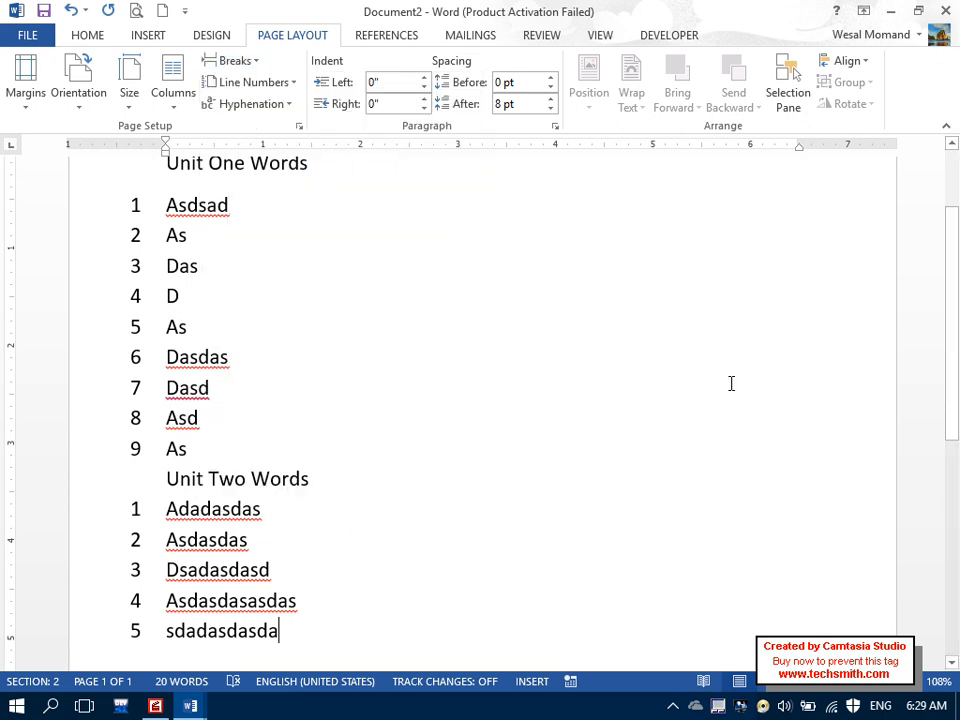
Step: Create a new blank document and insert an Even Page section break in it
left_click(162, 10)
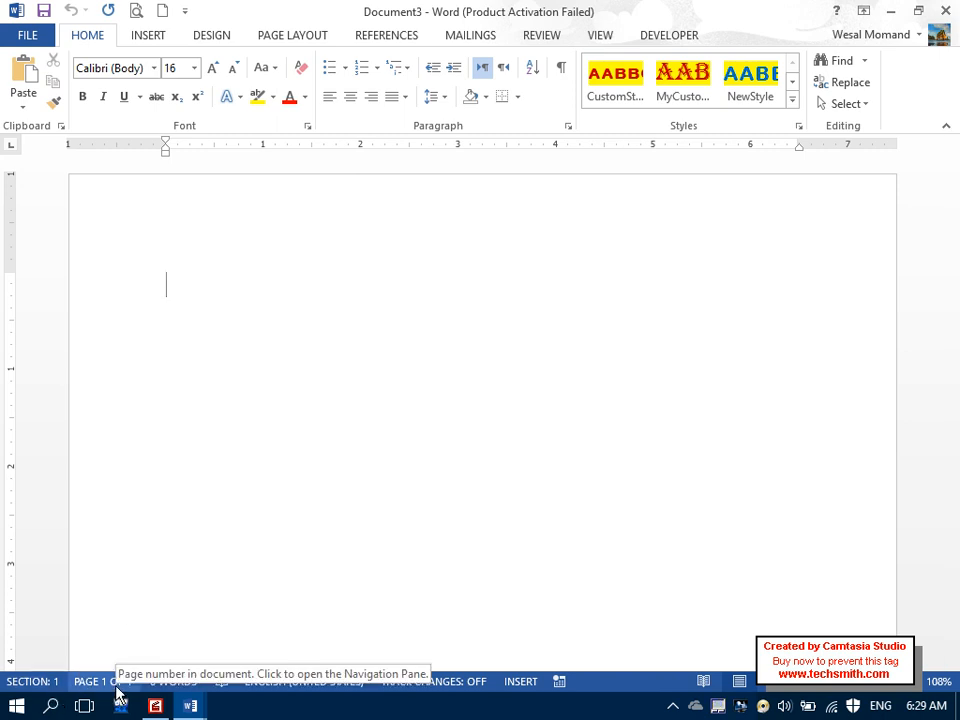
left_click(322, 40)
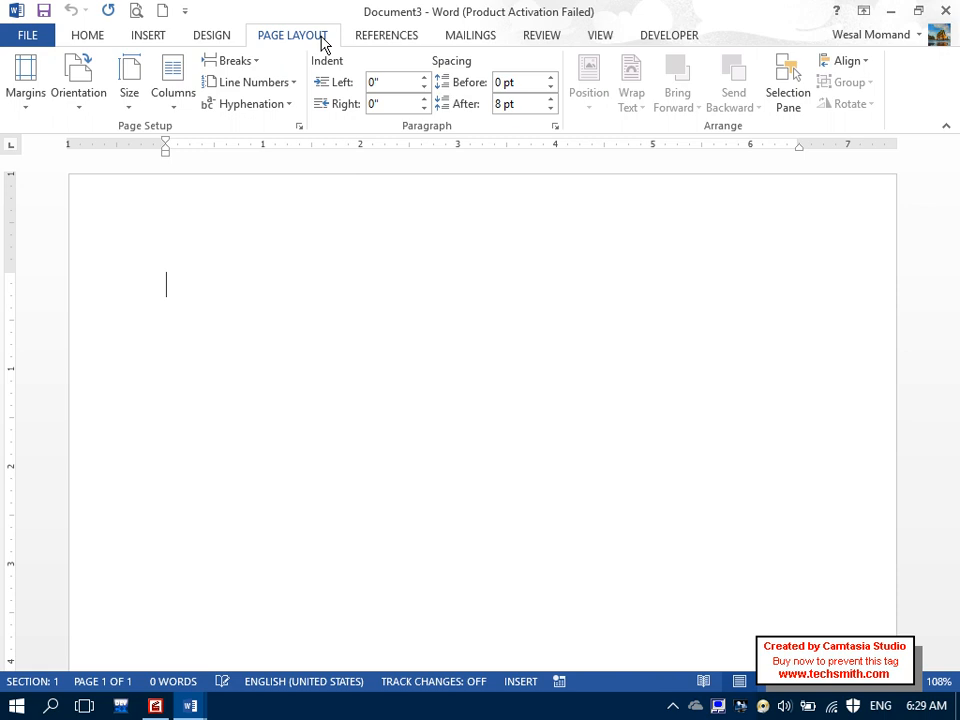
left_click(256, 63)
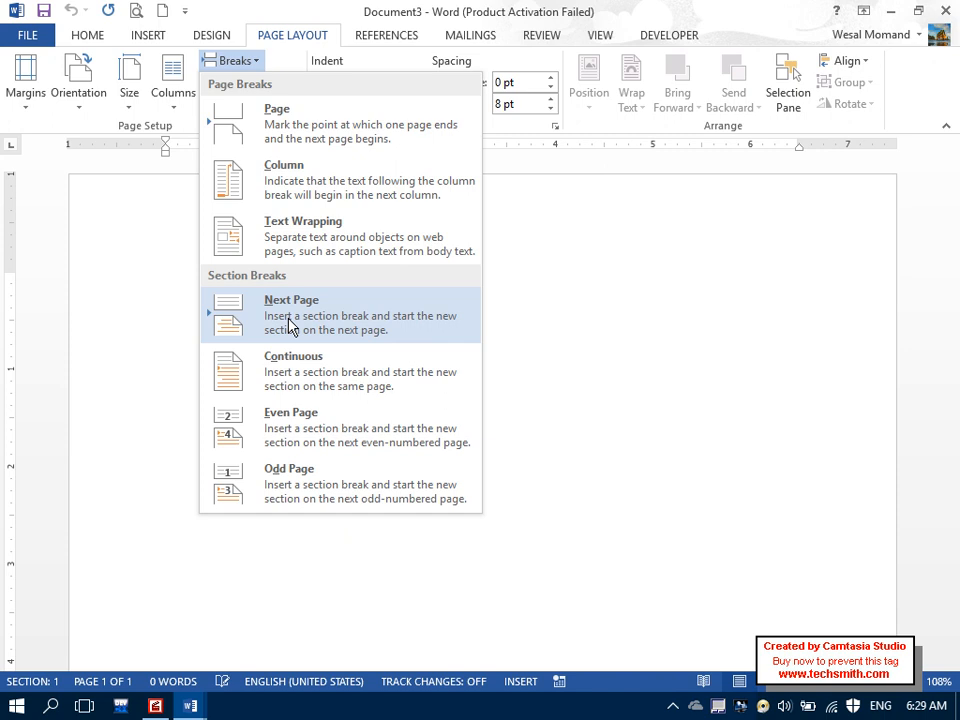
left_click(296, 448)
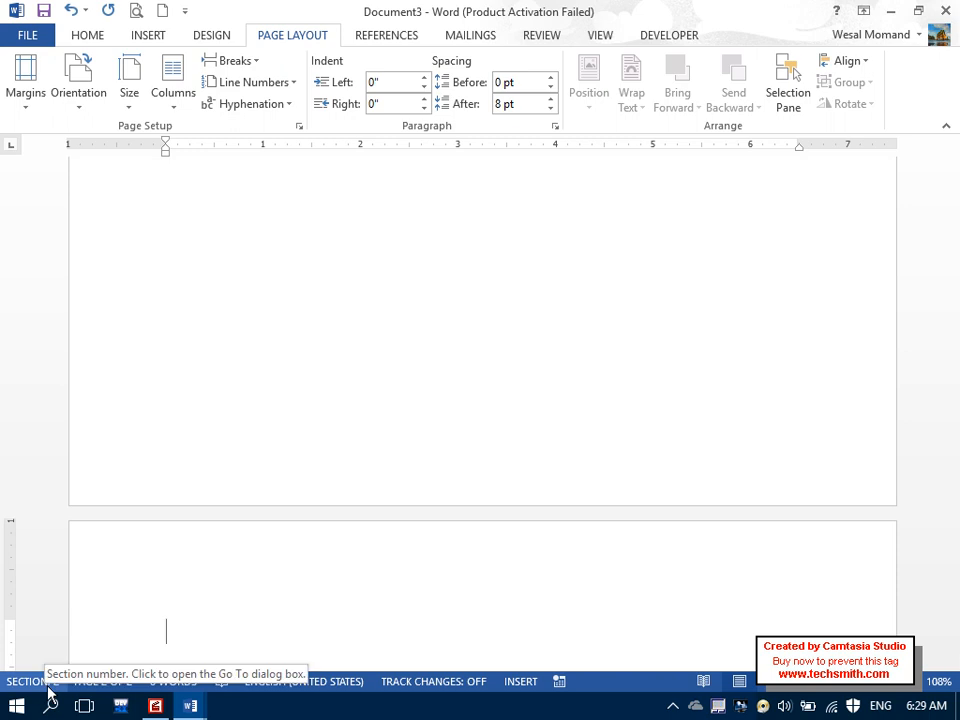
Step: Insert two more Even Page section breaks at the end of the document
left_click(238, 61)
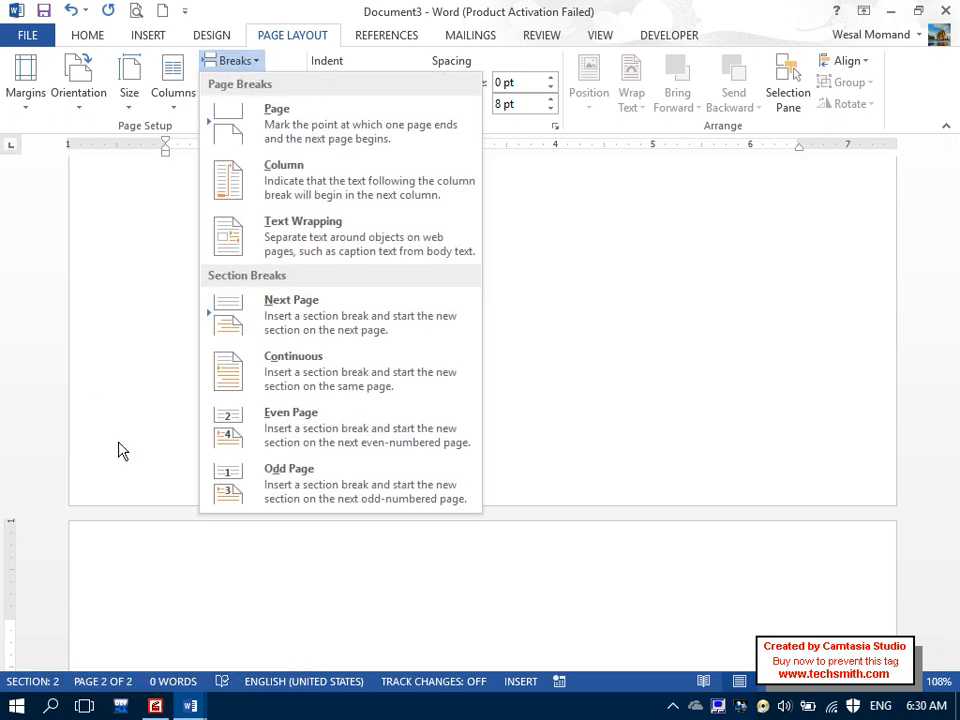
left_click(236, 433)
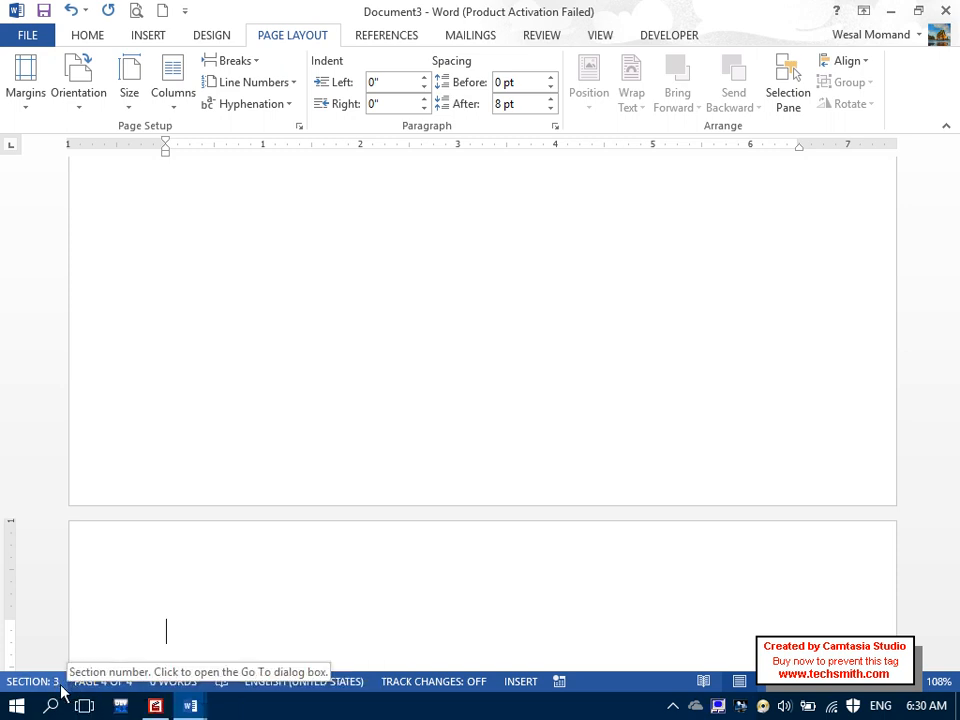
left_click(245, 82)
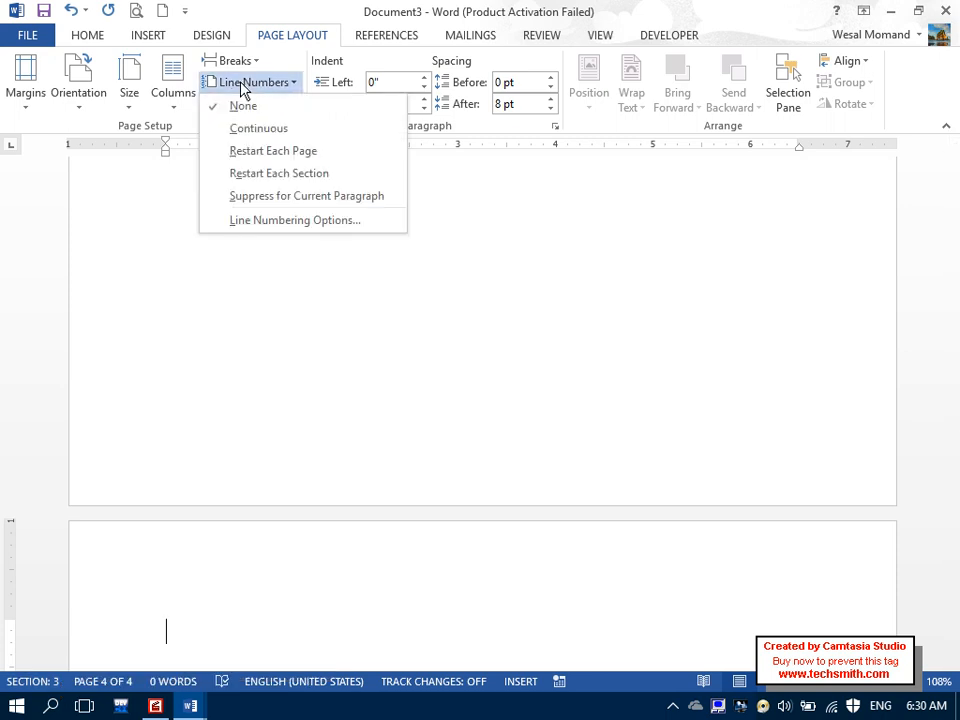
left_click(237, 62)
left_click(265, 438)
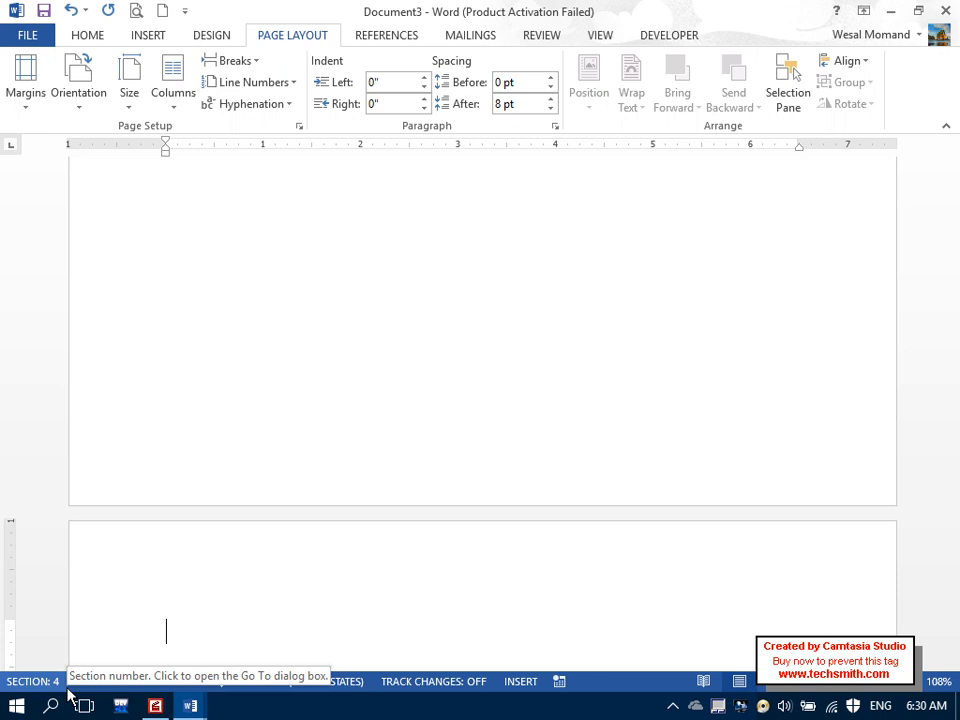
Step: Delete all content of the document and insert two Odd Page section breaks
key("ctrl+a")
key("Delete")
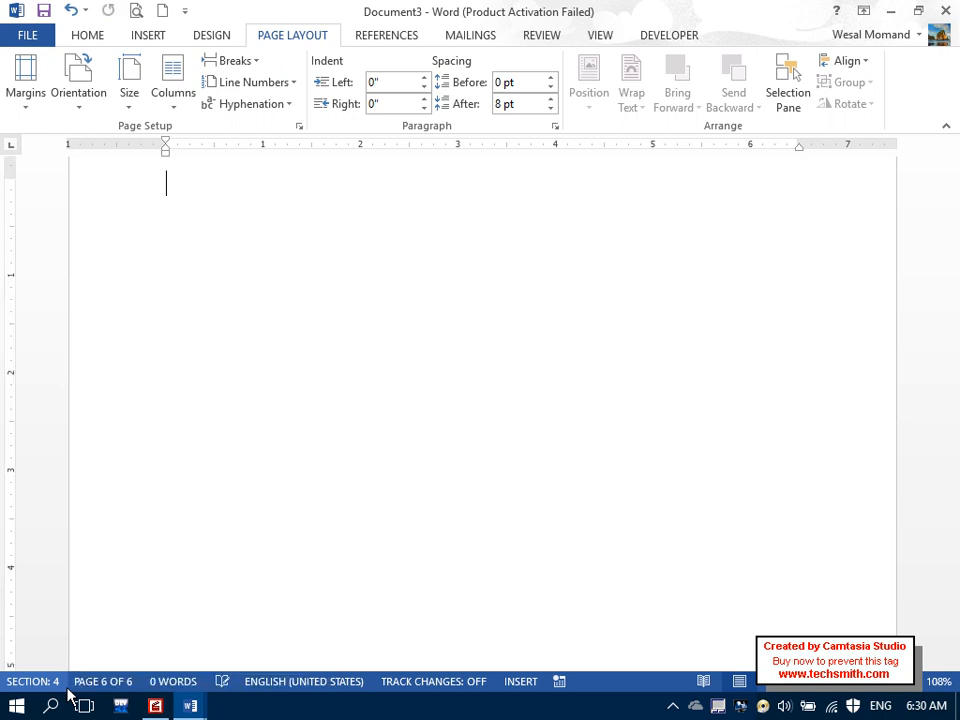
left_click(210, 63)
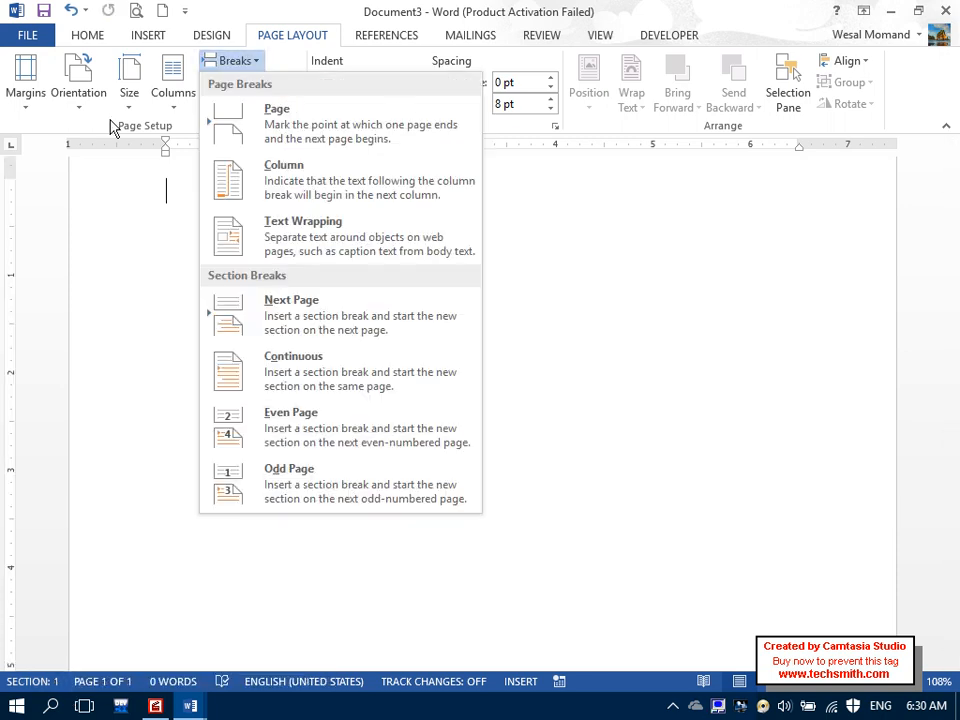
left_click(273, 482)
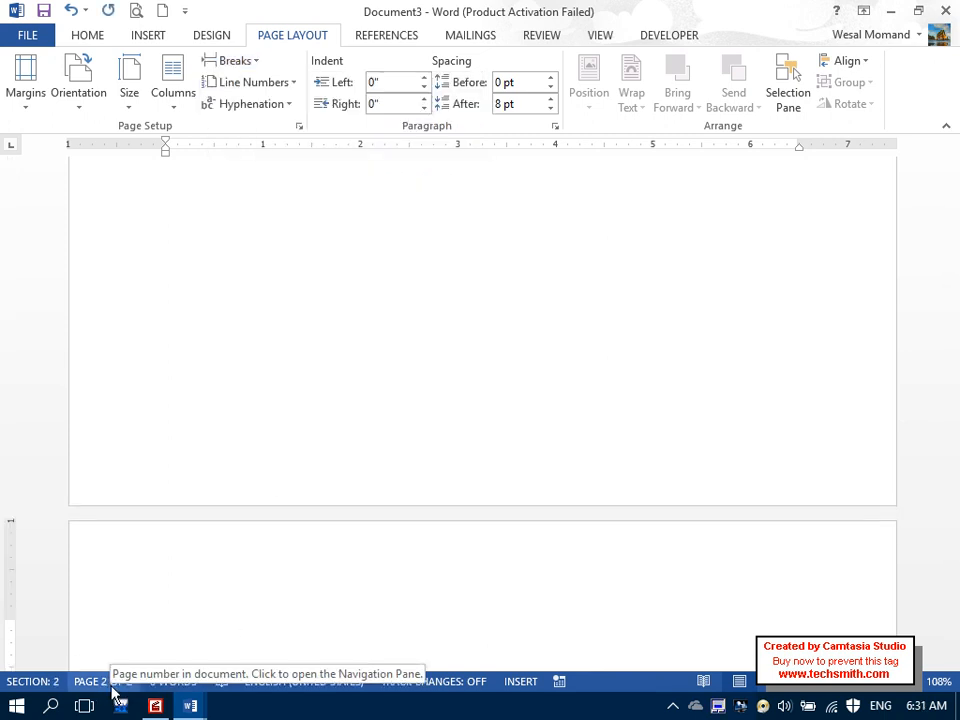
left_click(236, 60)
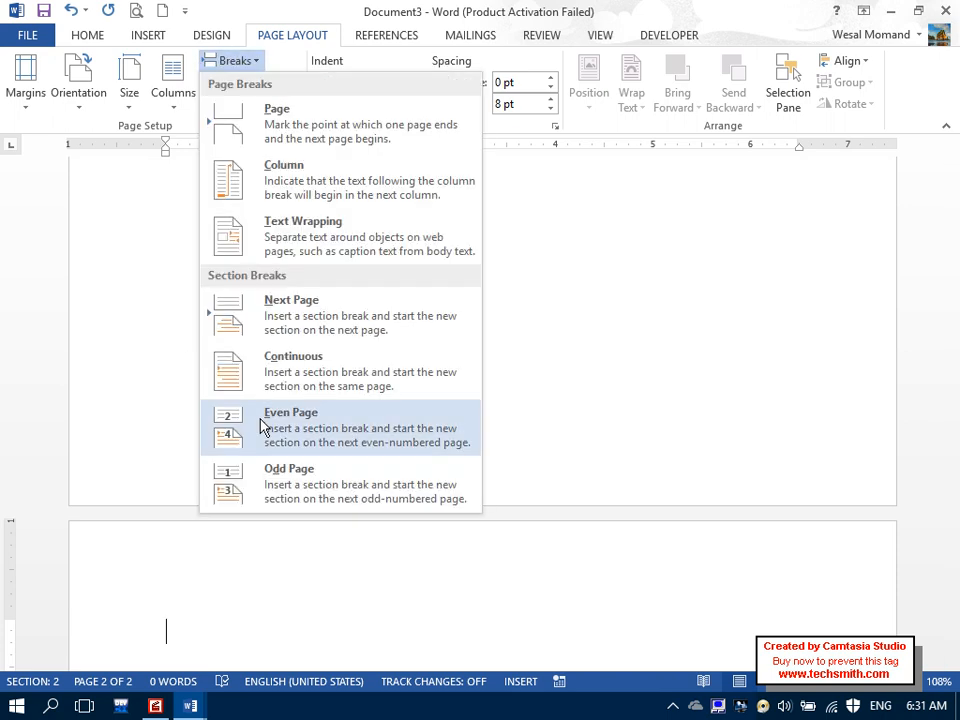
left_click(305, 483)
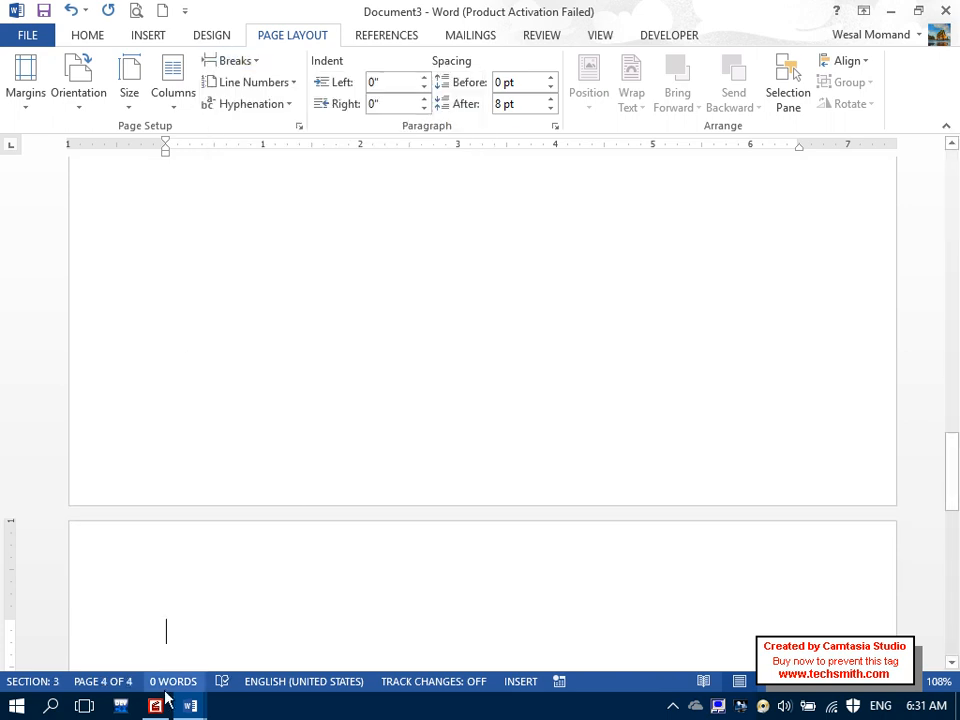
Step: Create another blank document and insert an Odd Page section break in it
left_click(163, 11)
left_click(274, 37)
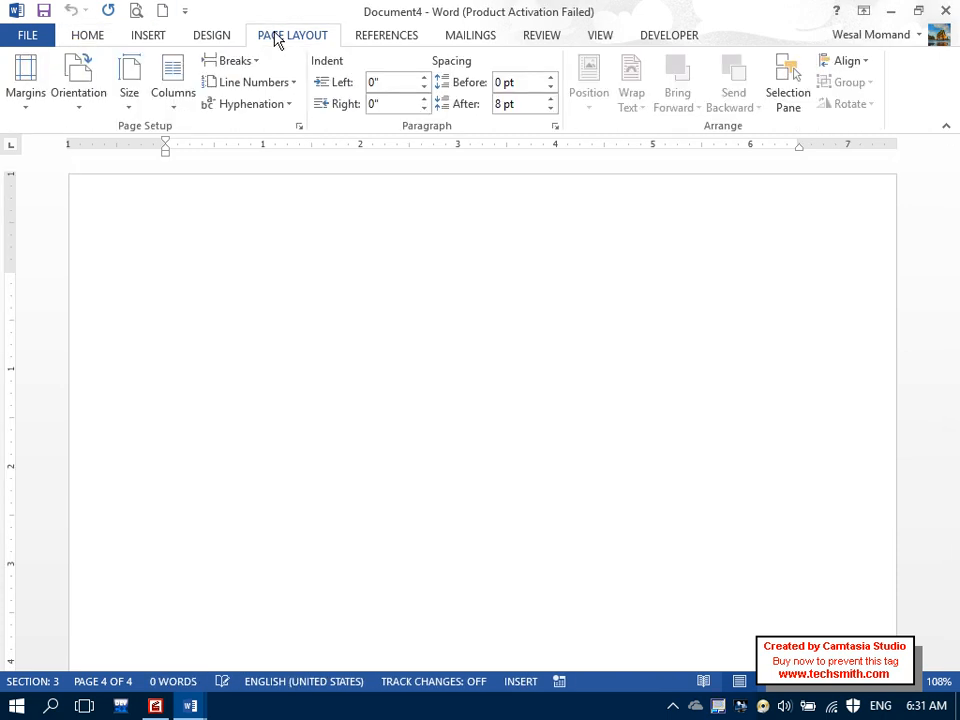
left_click(238, 60)
left_click(273, 490)
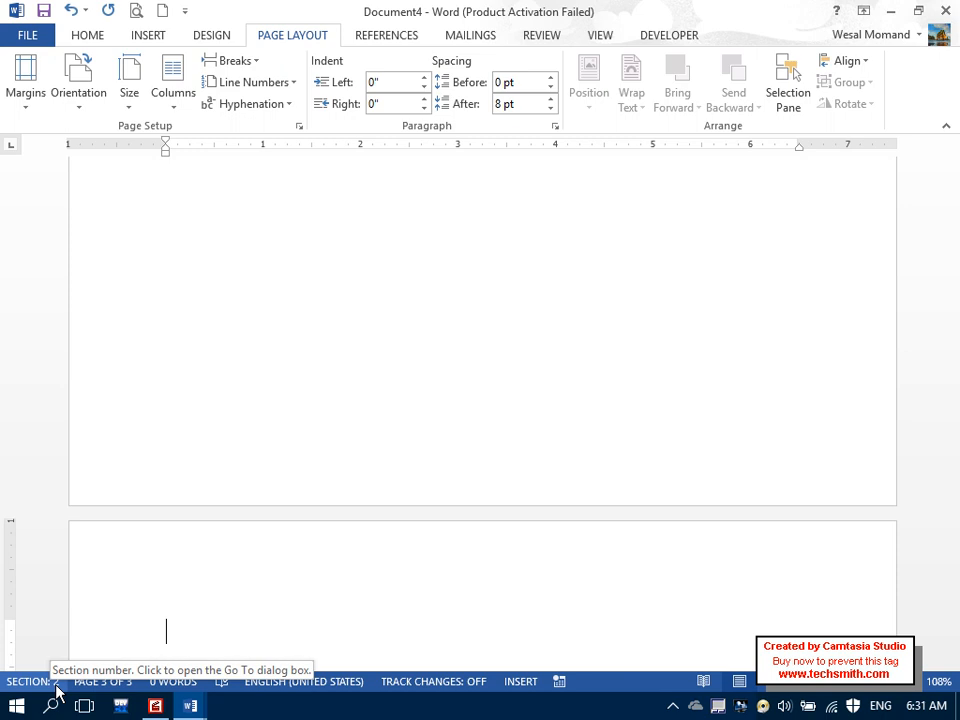
Step: Delete the entire content of the new document, including its section break
left_click(258, 62)
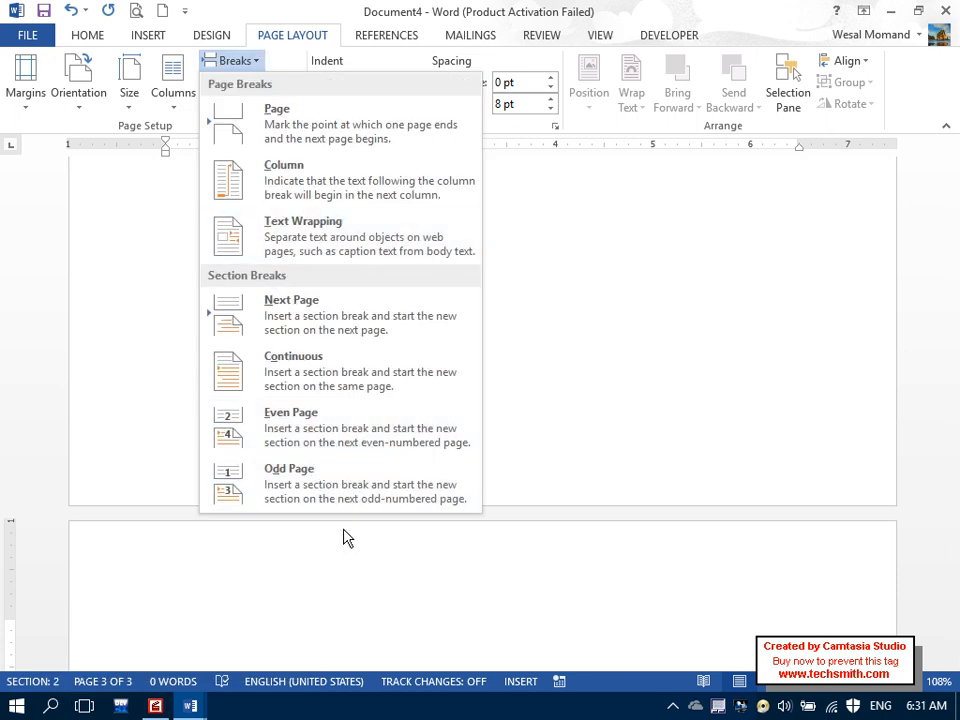
left_click(344, 615)
key("ctrl+a")
key("Delete")
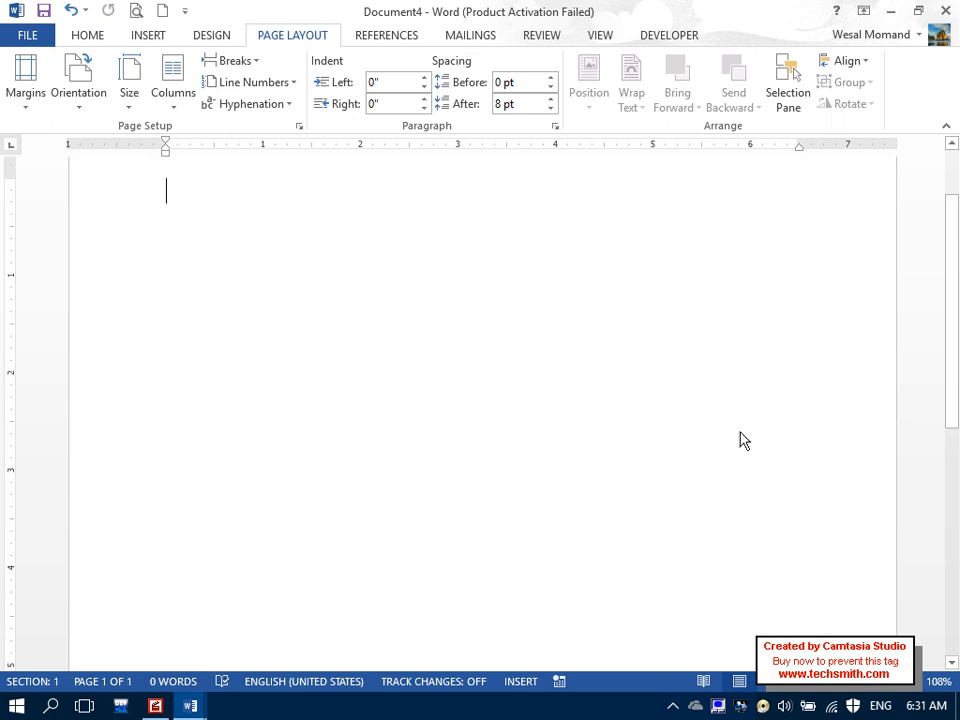
left_click(255, 68)
left_click(254, 64)
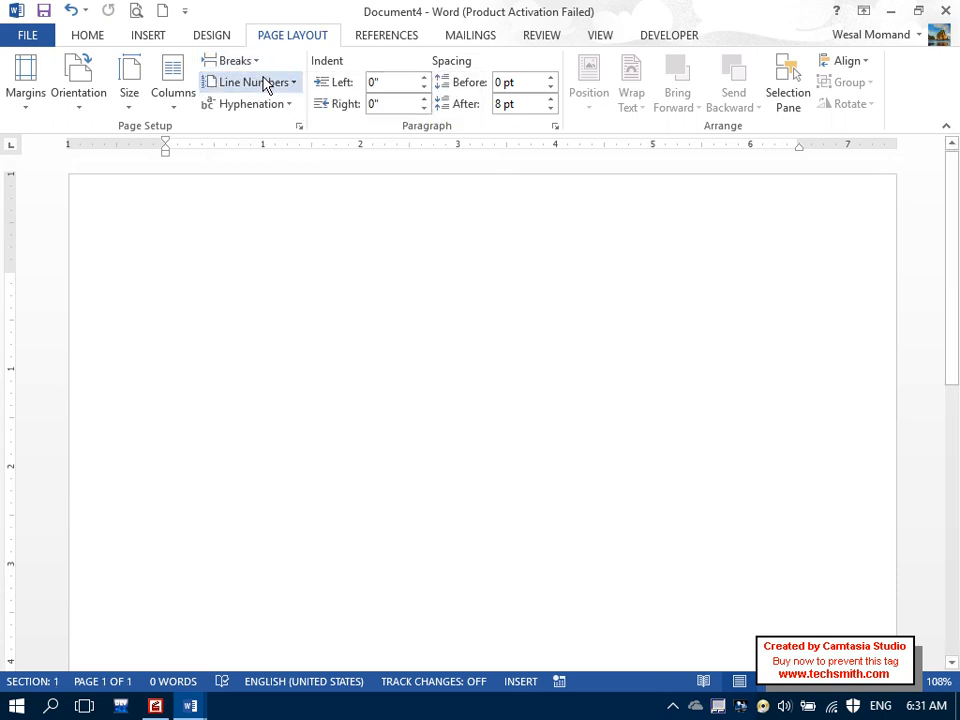
Step: Turn on Continuous line numbering, enter the text "Das D Asd As D Asd As D" and add empty lines up to line 33
left_click(266, 86)
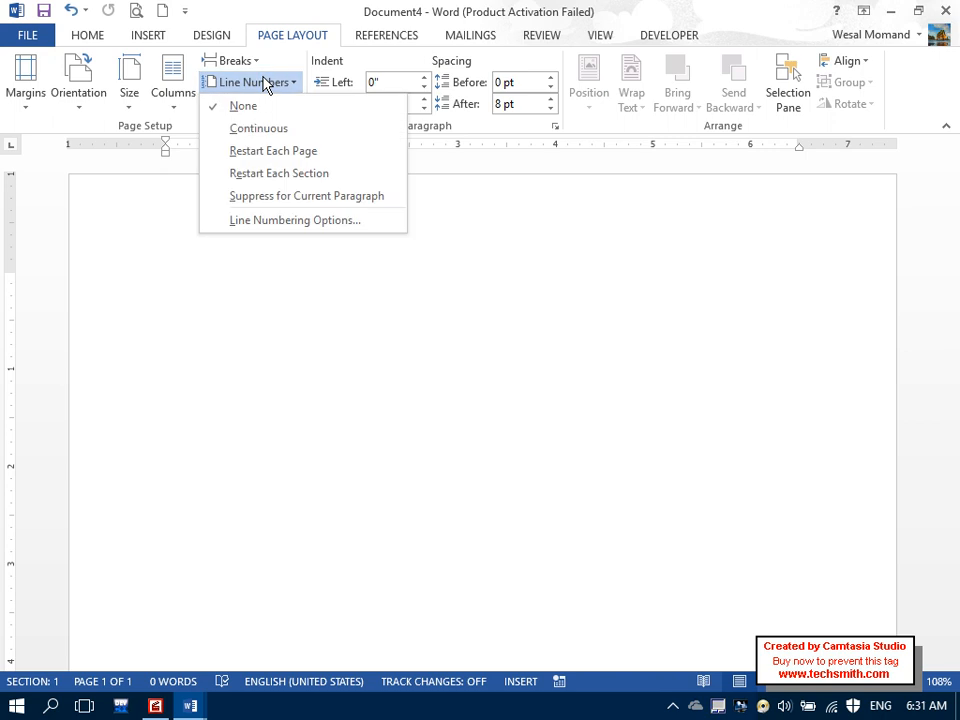
left_click(279, 130)
type("Das D Asd As D Asd As D")
key("Return")
key("Return")
key("Return")
key("Return")
key("Return")
key("Return")
key("Return")
key("Return")
key("Return")
key("Return")
key("Return")
key("Return")
key("Return")
key("Return")
key("Return")
key("Return")
key("Return")
key("Return")
key("Return")
key("Return")
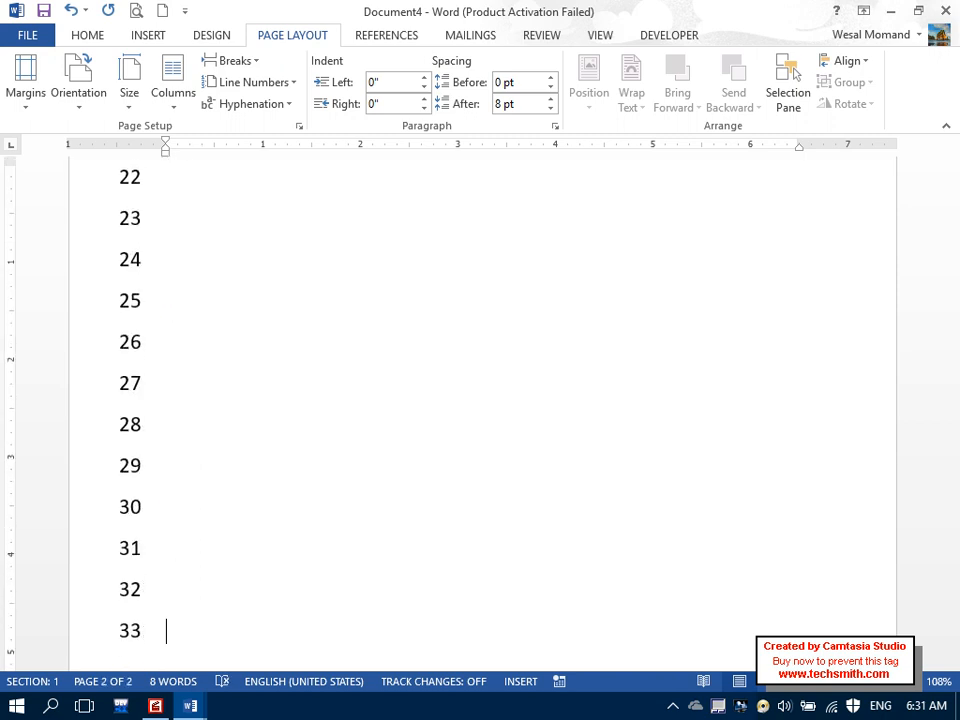
Step: Set the line numbering to Restart Each Page and place the cursor on the second page's first line
left_click_drag(953, 480, 957, 397)
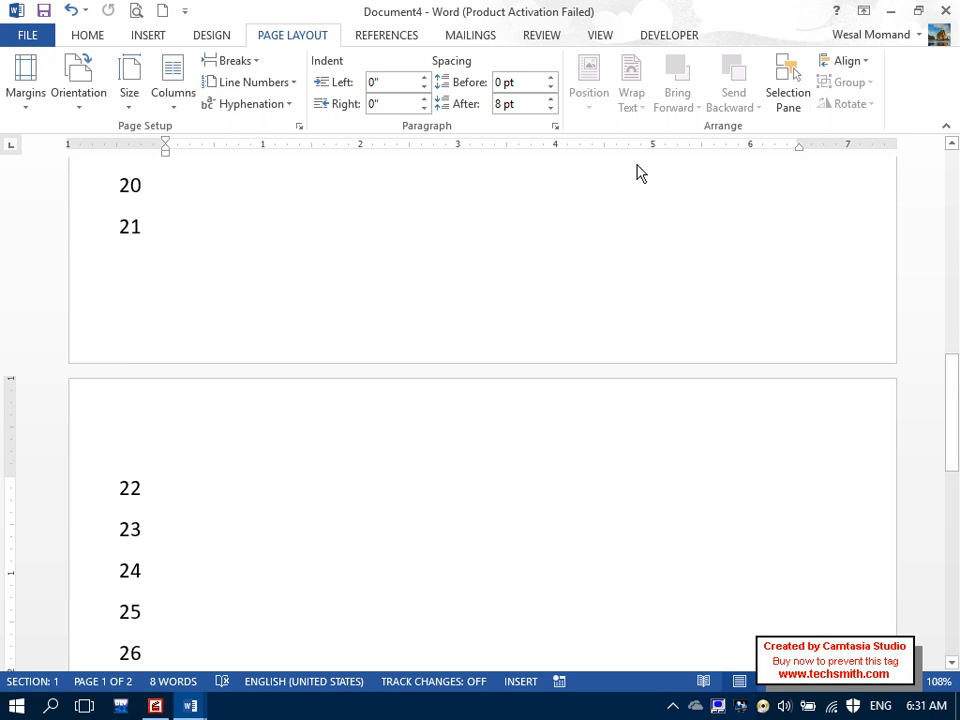
left_click(240, 84)
left_click(248, 151)
left_click_drag(955, 501, 957, 455)
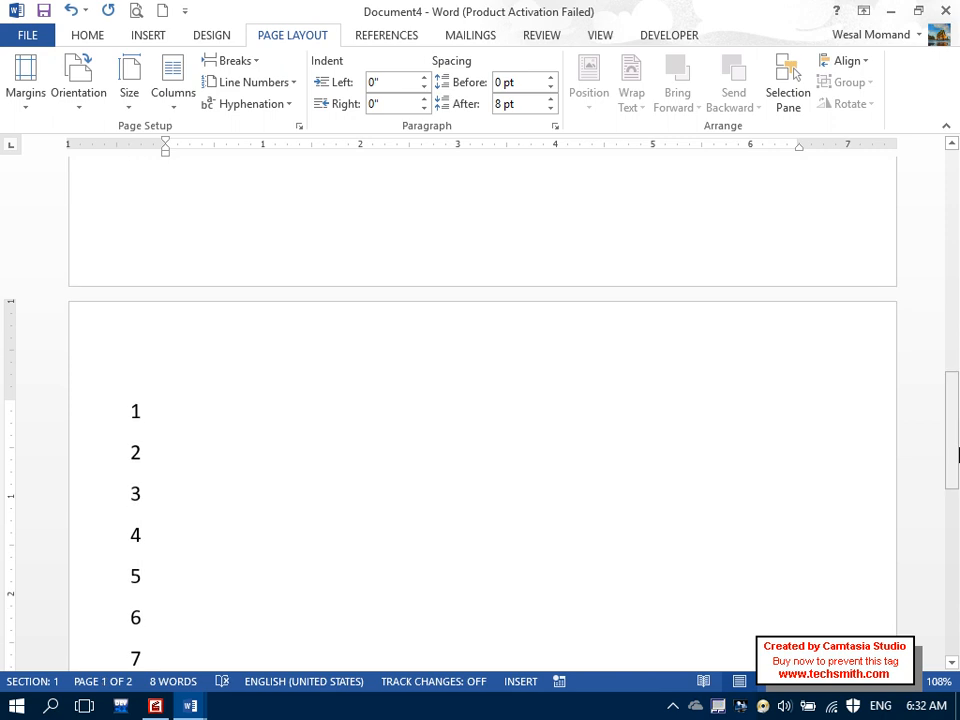
left_click(182, 402)
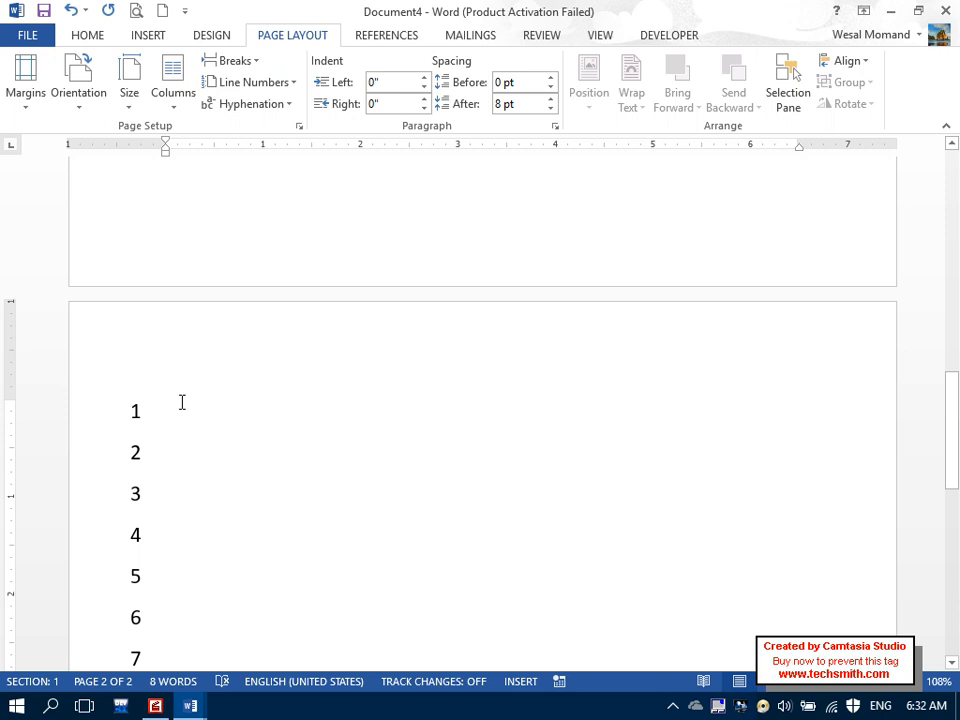
Step: Set the document's line numbering back to Continuous
left_click_drag(953, 420, 957, 378)
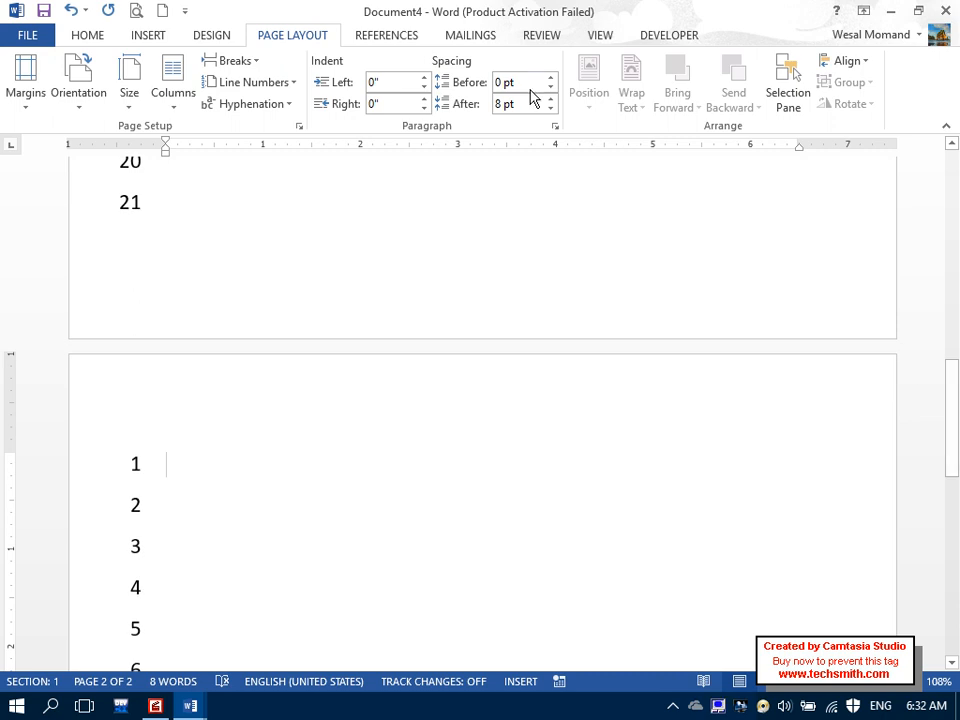
left_click(246, 84)
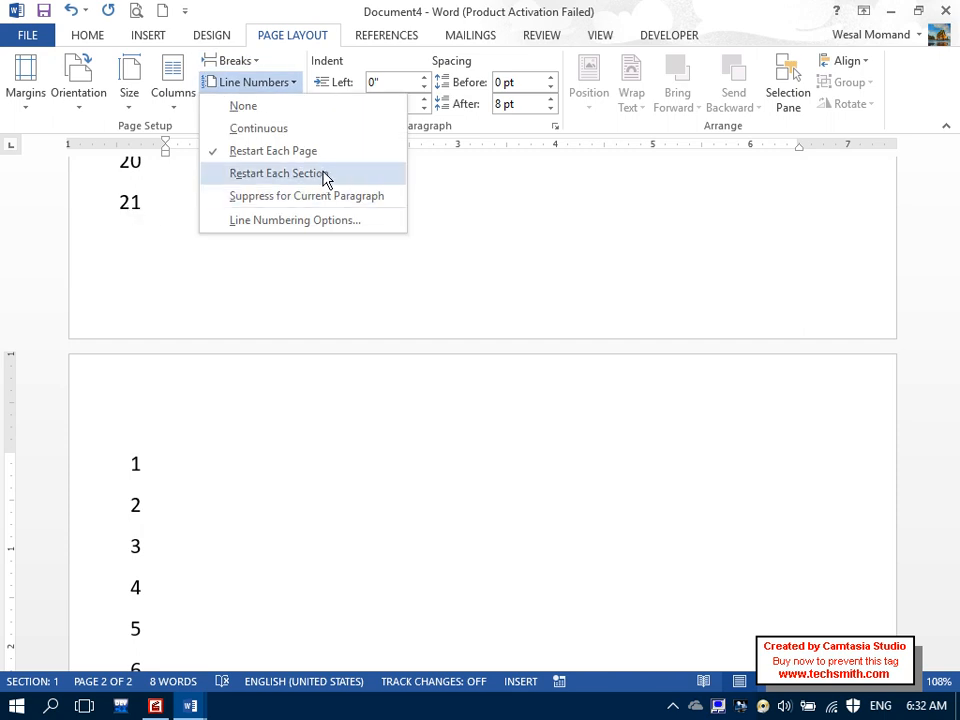
left_click(287, 141)
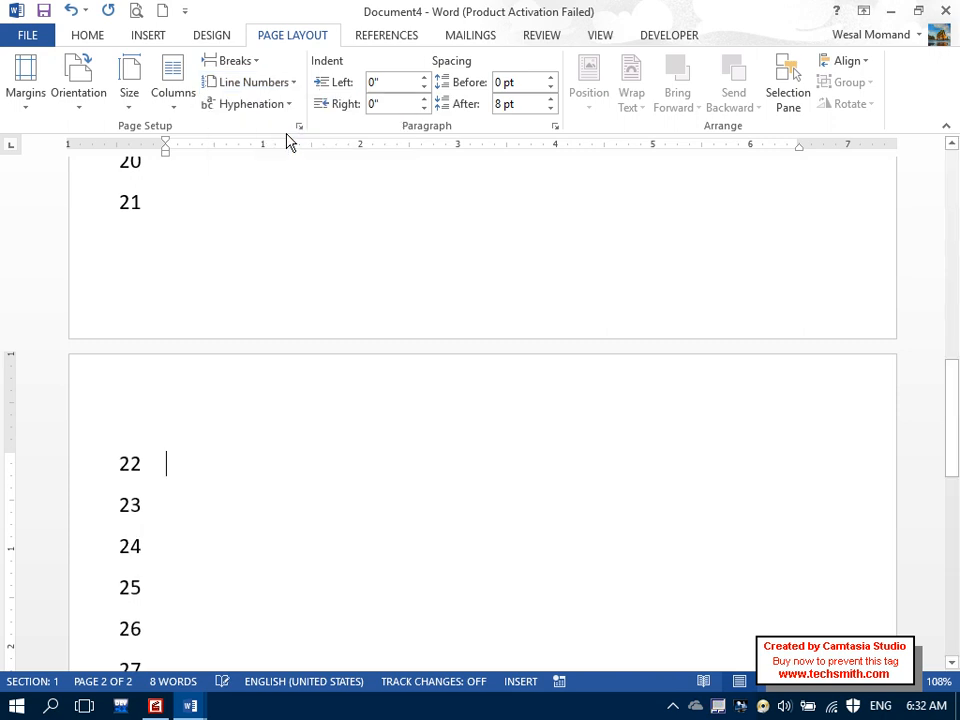
Step: Set the document's line numbering to Restart Each Page
left_click(255, 103)
left_click(253, 82)
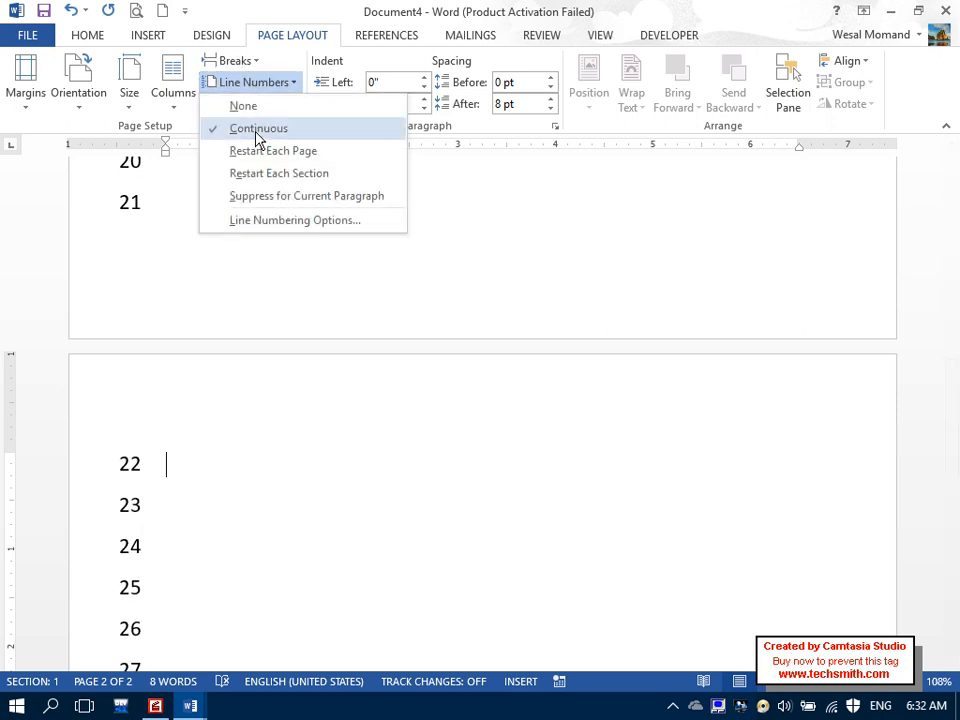
left_click(261, 150)
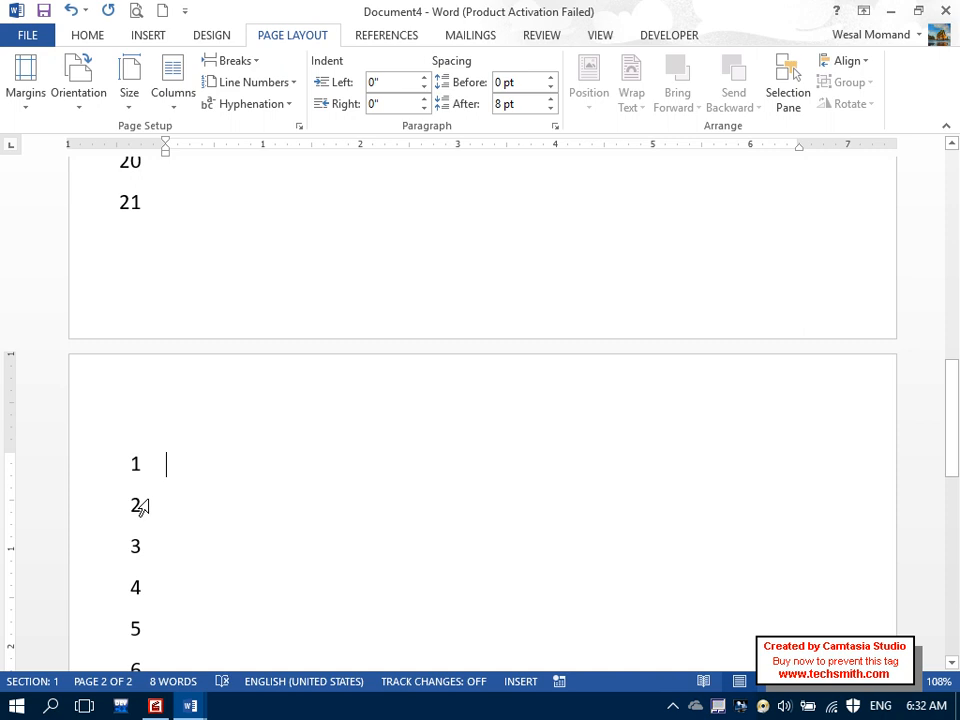
Step: Delete the entire content of the document
left_click(250, 84)
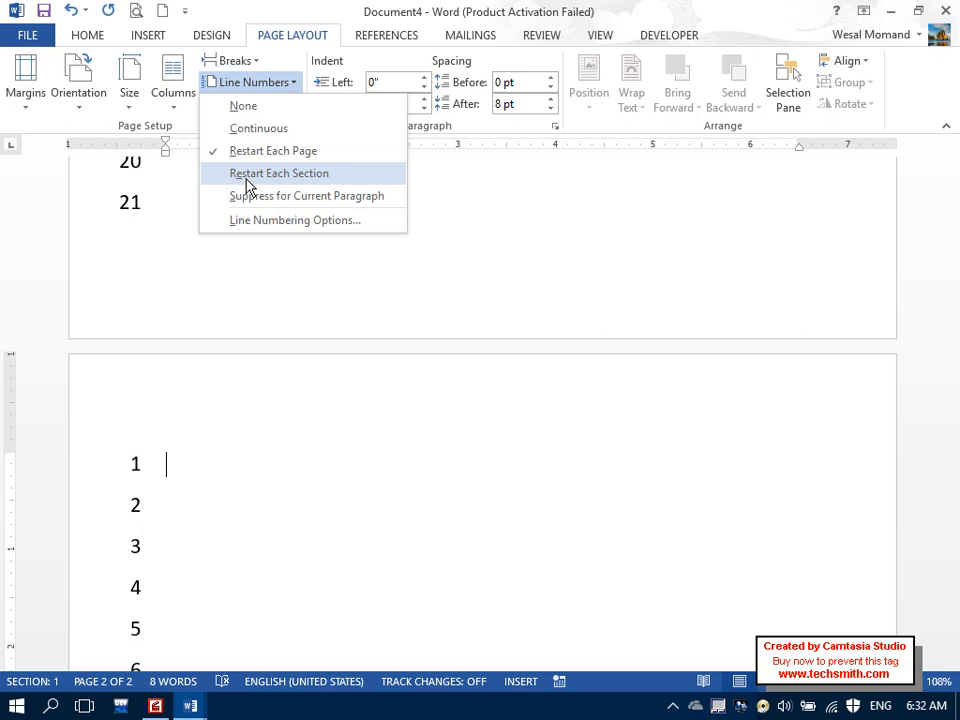
left_click(186, 321)
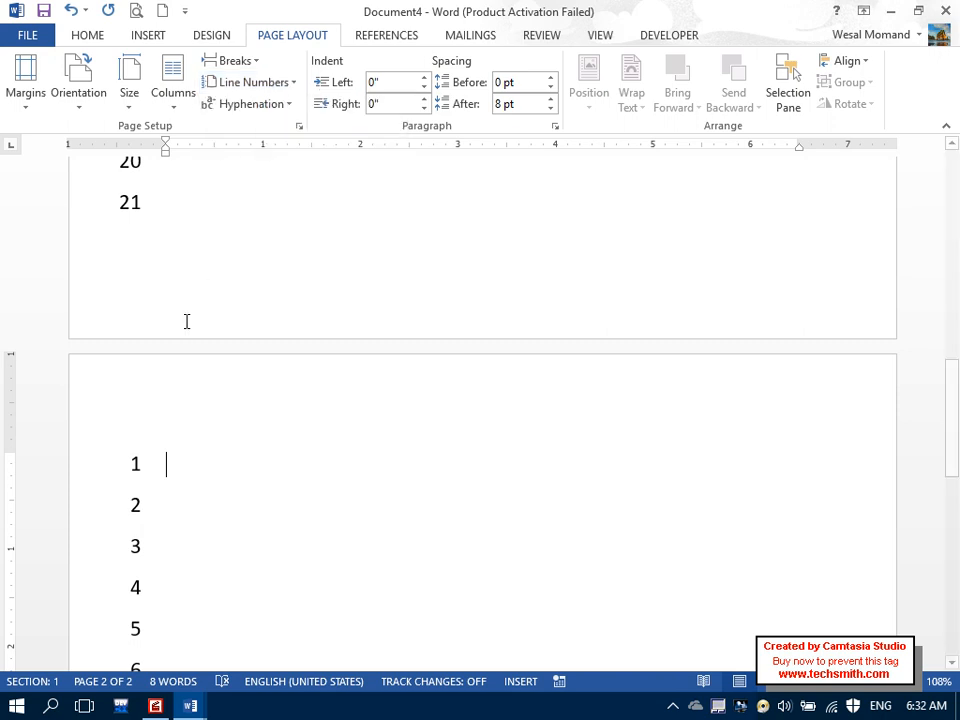
key("ctrl+a")
key("Delete")
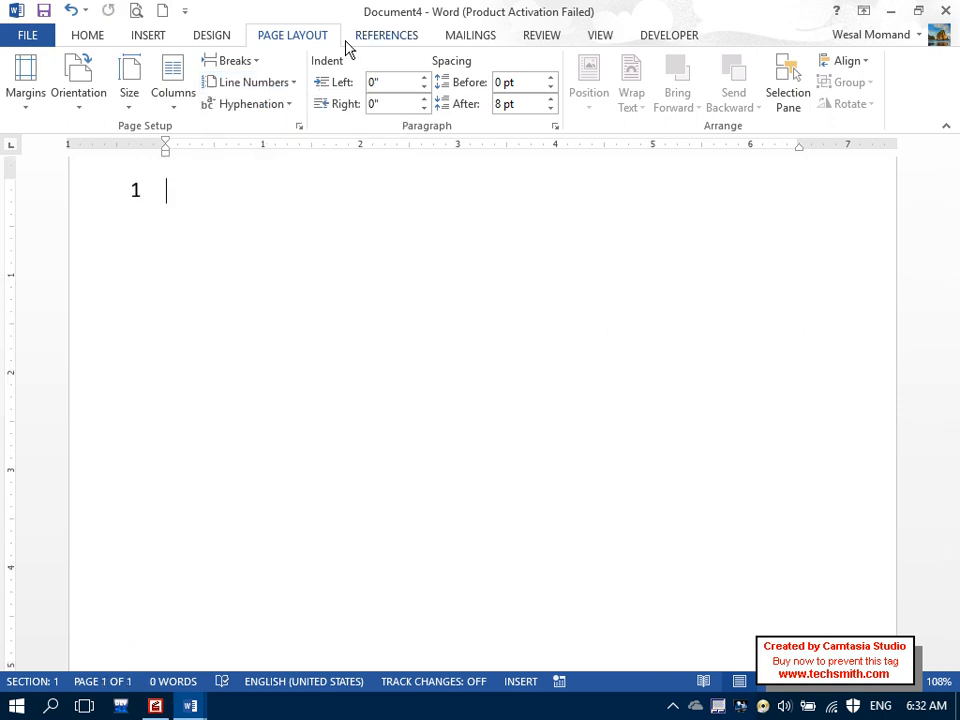
left_click(248, 60)
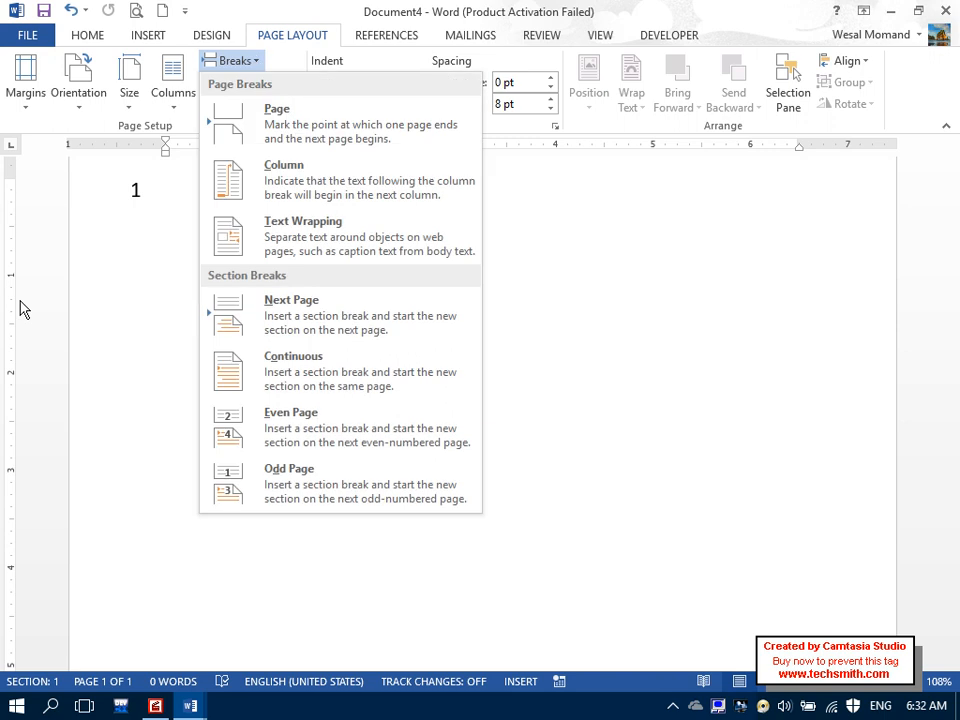
left_click(226, 477)
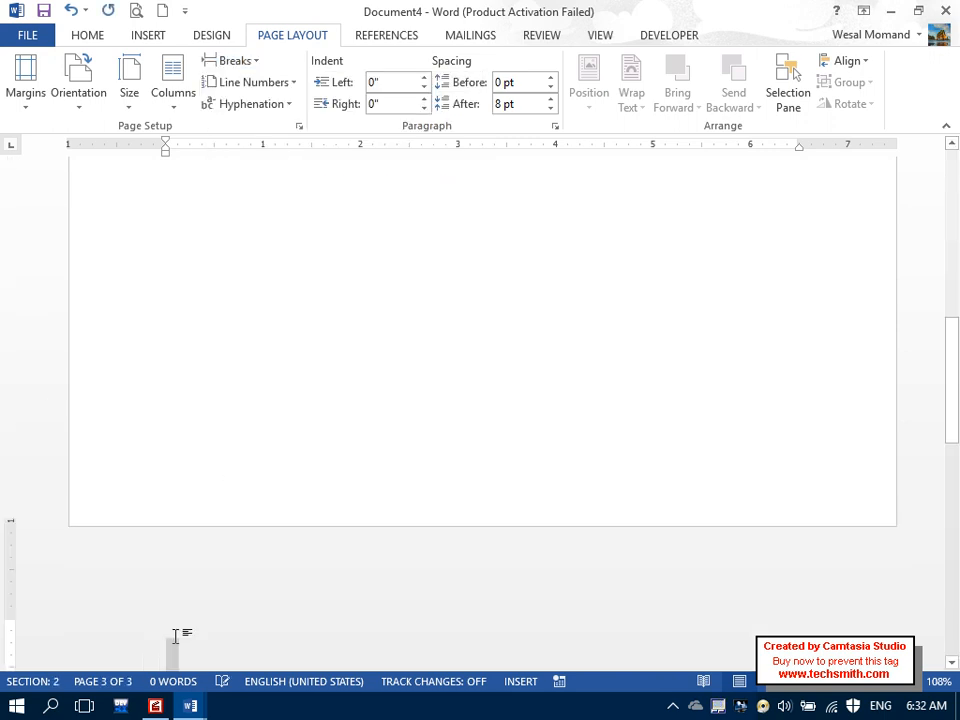
key("ctrl+z")
Step: Turn off line numbering in the empty document and insert an Even Page section break
left_click(245, 82)
left_click(245, 105)
left_click(236, 63)
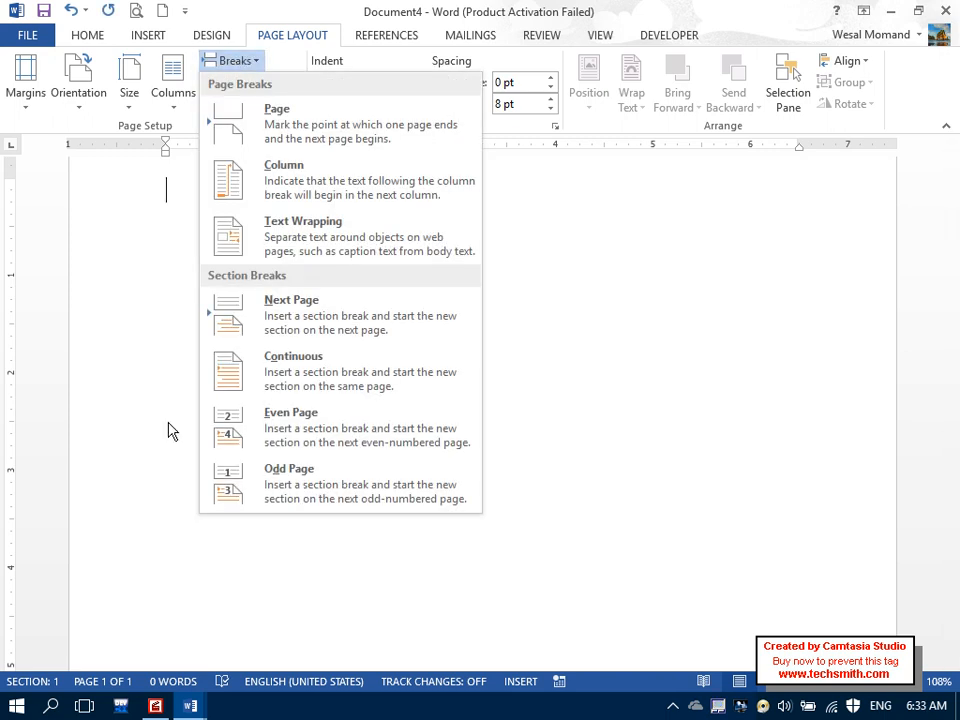
left_click(296, 490)
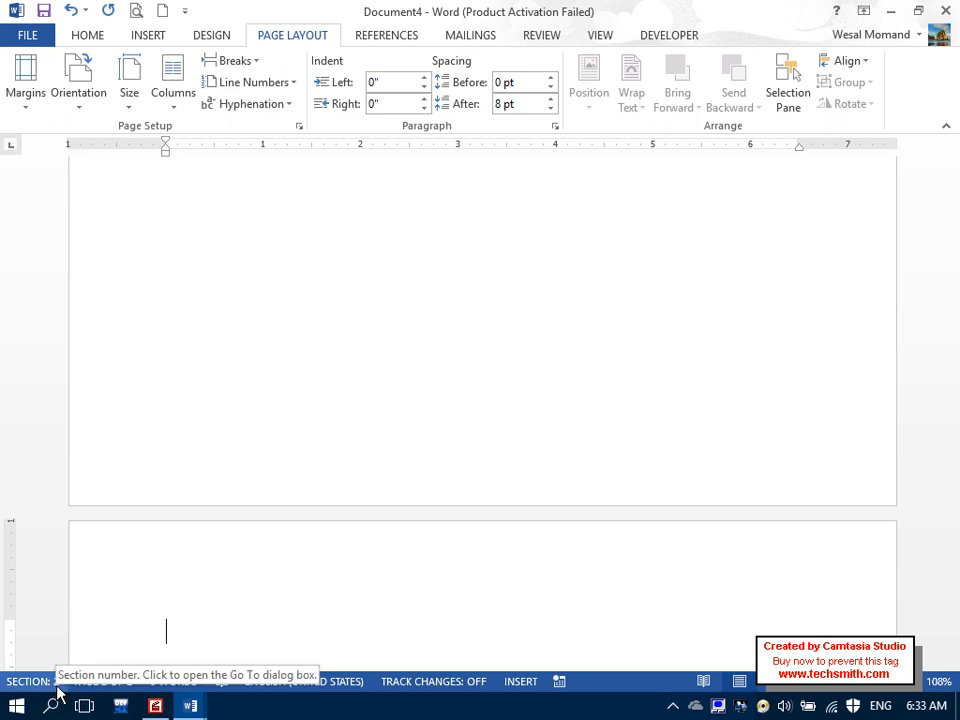
Step: Turn on Continuous line numbering for the second section
left_click(249, 82)
left_click(252, 136)
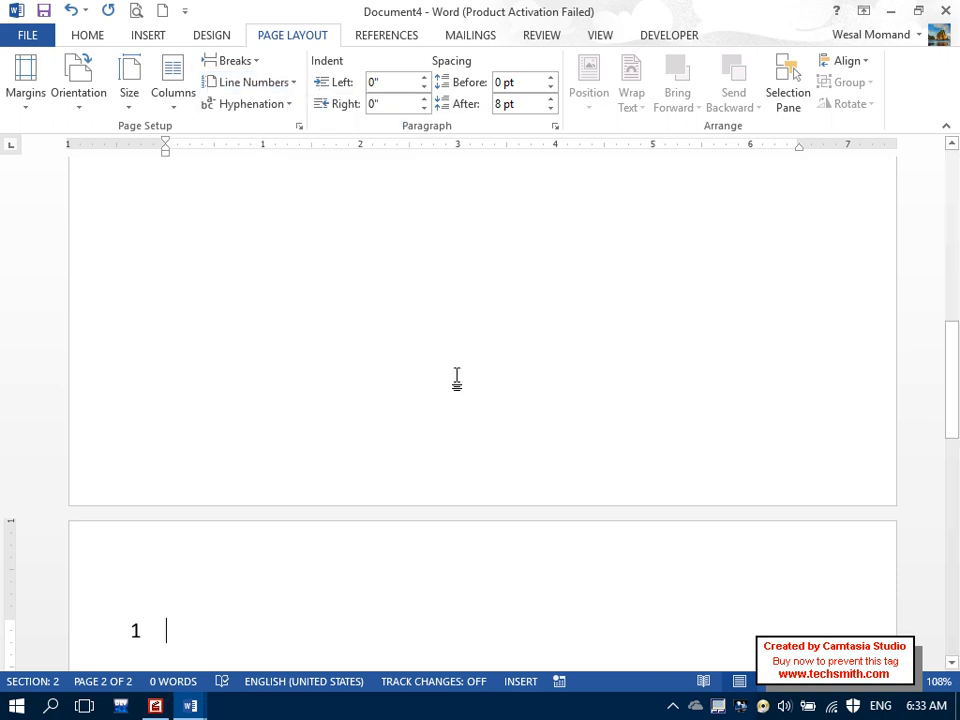
left_click_drag(951, 412, 953, 455)
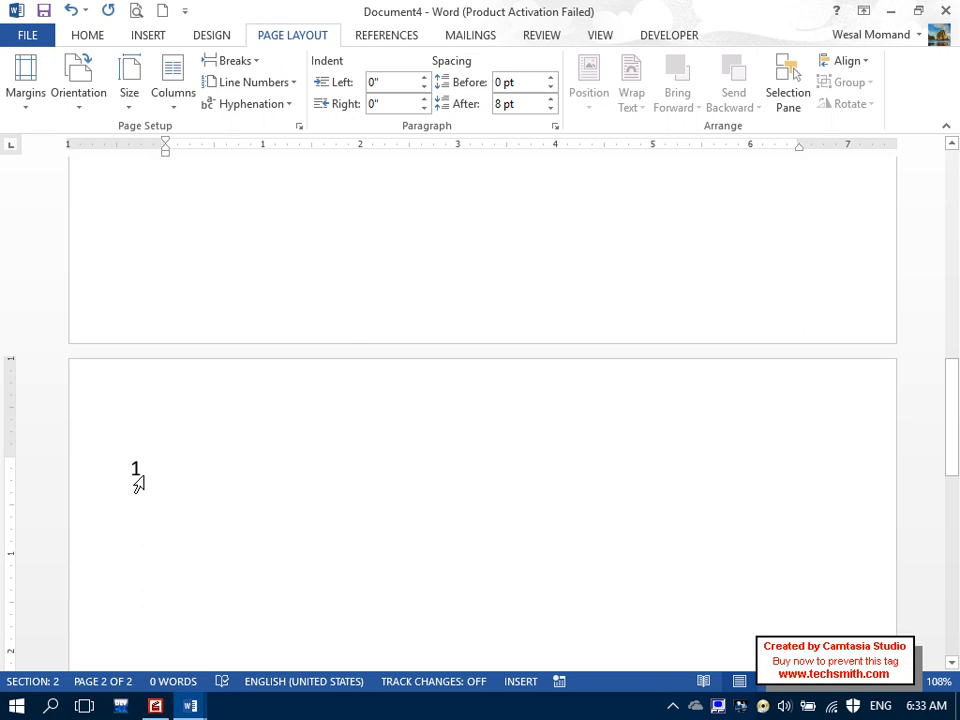
Step: Turn on Continuous line numbering for the first section on page 1
left_click_drag(951, 410, 951, 190)
left_click(176, 225)
left_click(240, 82)
left_click(242, 125)
double_click(200, 290)
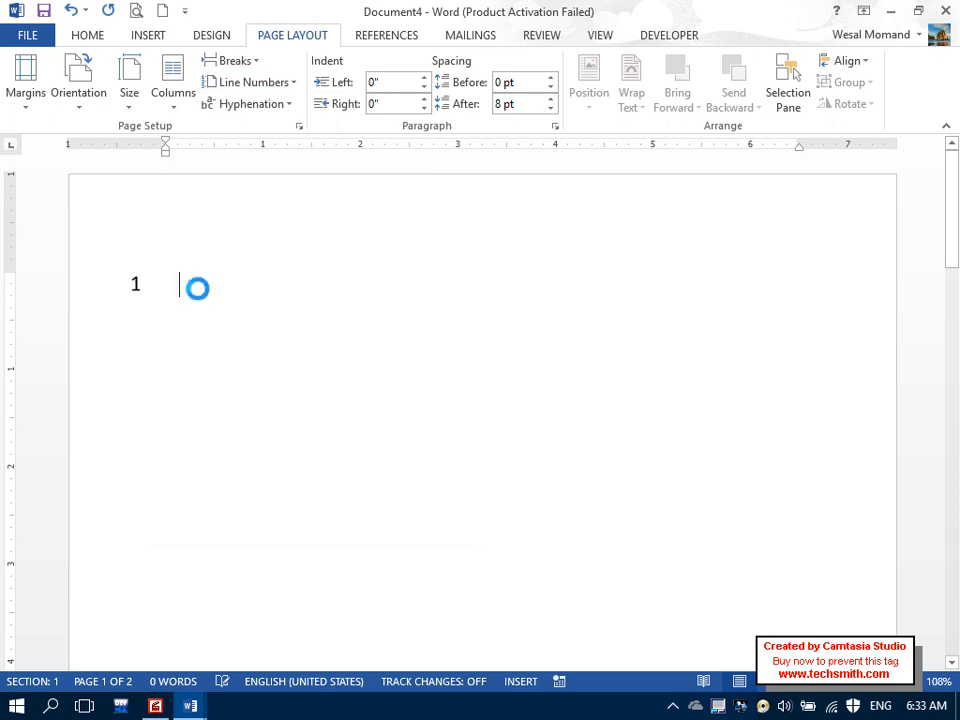
left_click(466, 522)
Step: Set the line numbering of the second section on page 2 to Restart Each Section
left_click_drag(953, 255, 956, 472)
left_click(136, 519)
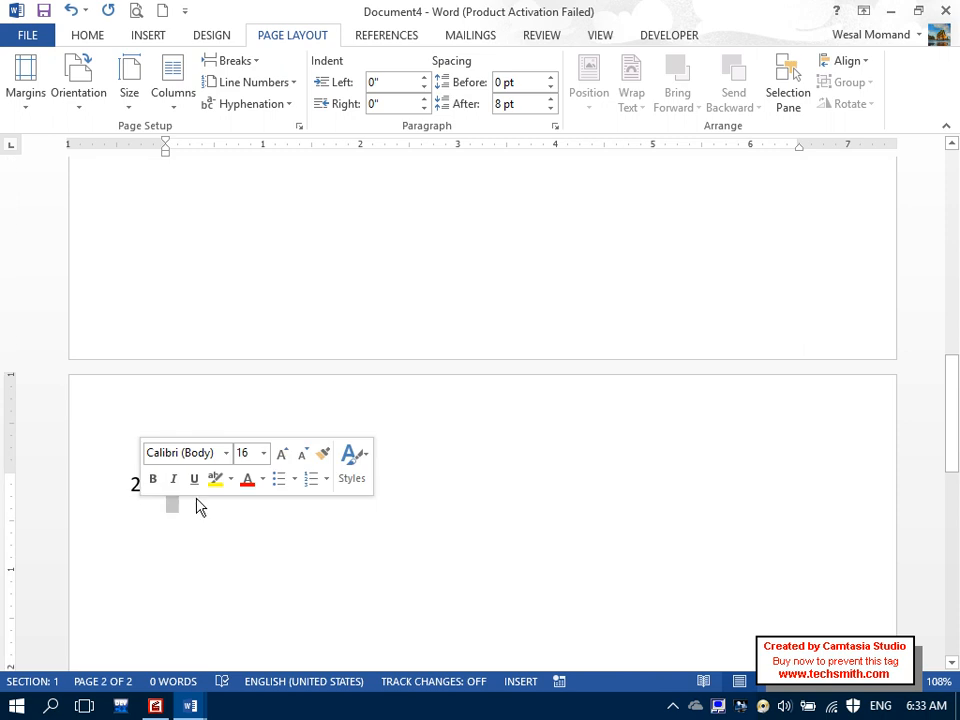
left_click(250, 84)
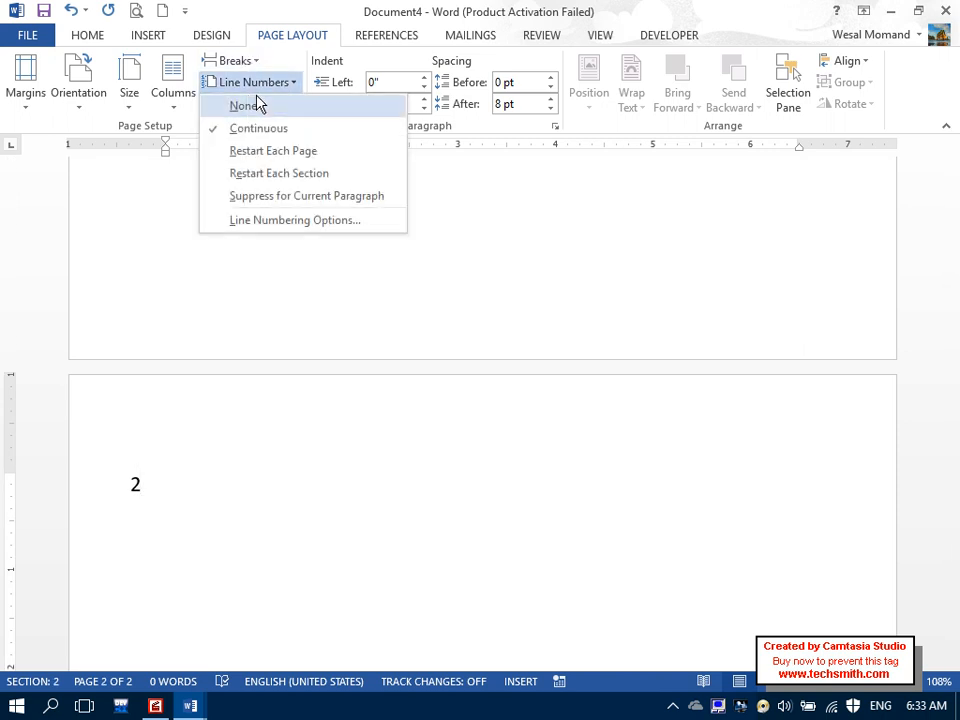
left_click(329, 174)
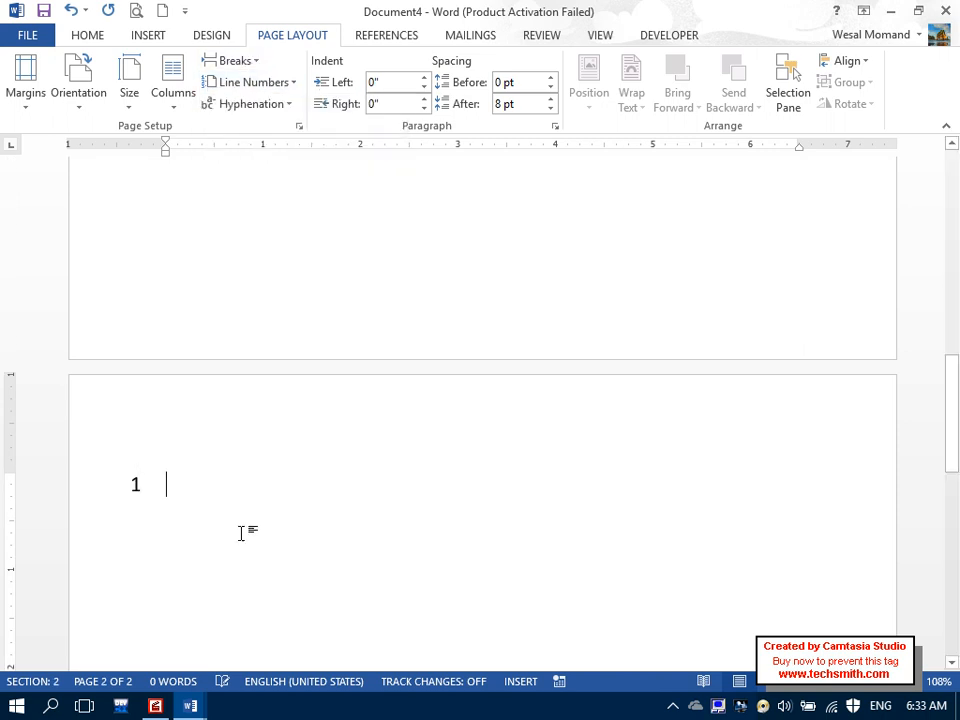
Step: Clear the document and enter ten lines: Asd, As, Da, Sd, Asdas, D, Aasdas, Asdasd, Asdasdas and Dasda
left_click_drag(952, 420, 937, 155)
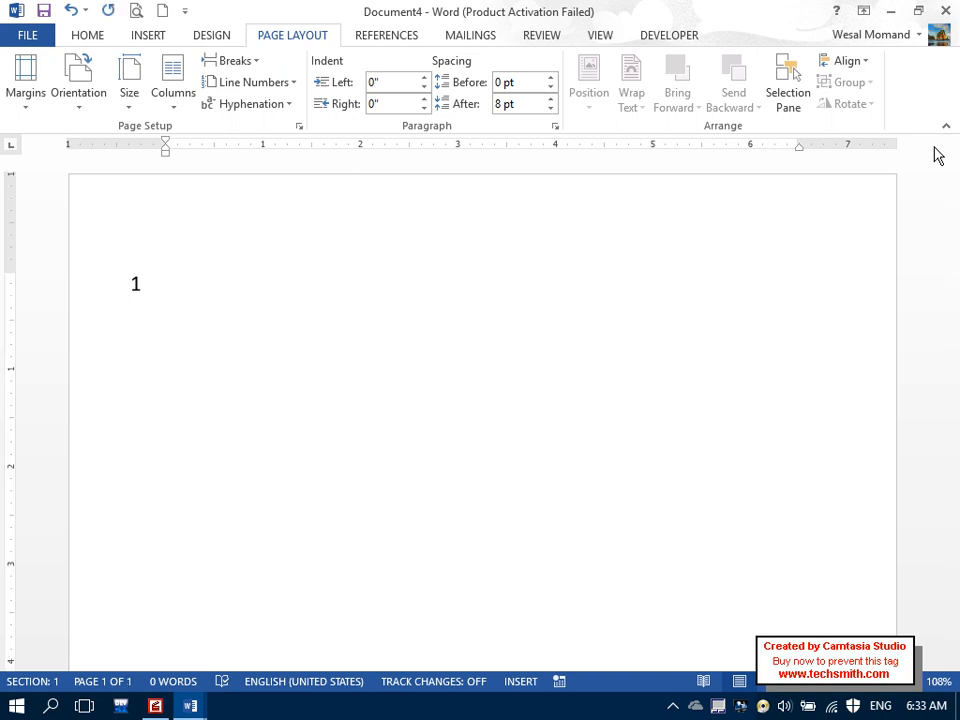
type("asd as da sd as")
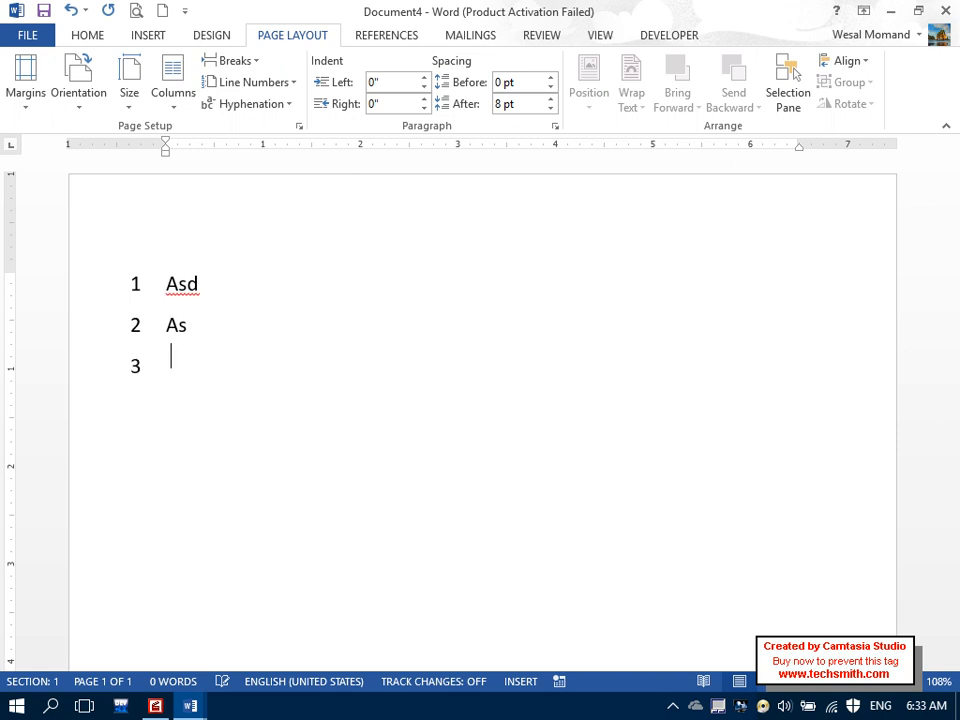
type("das")
key("Return")
type("d")
key("Return")
type("aasdas")
key("Return")
type("asdasd")
key("Return")
type("asdasdas")
key("Return")
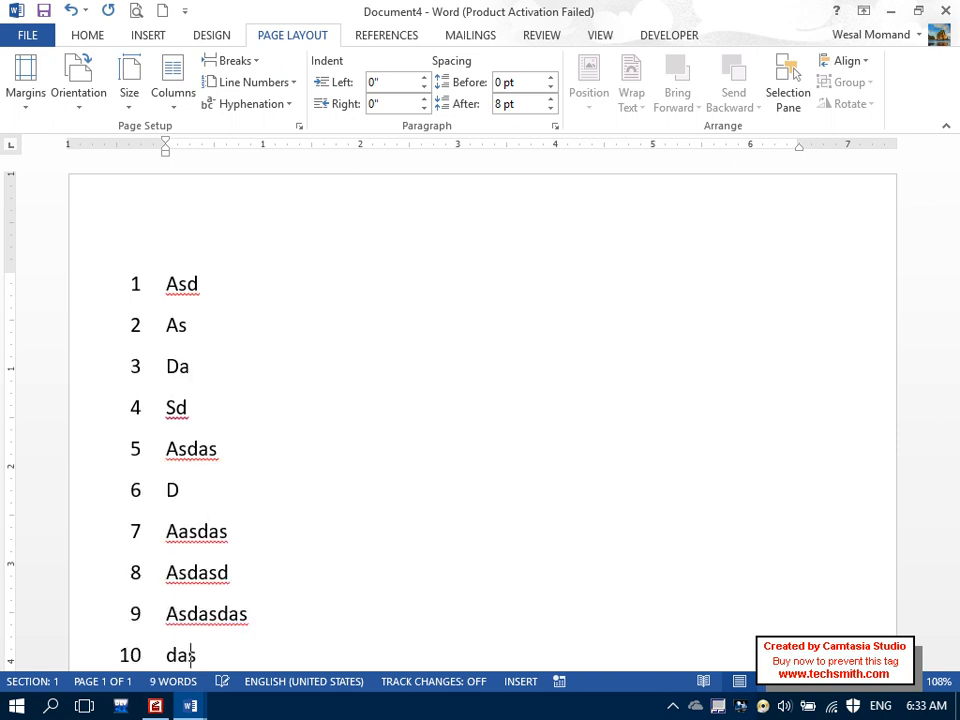
type("dasda")
key("Return")
Step: Suppress line numbers for the paragraph after "Dasda" and generate sample text there with =rand(1)
left_click(250, 84)
left_click(266, 196)
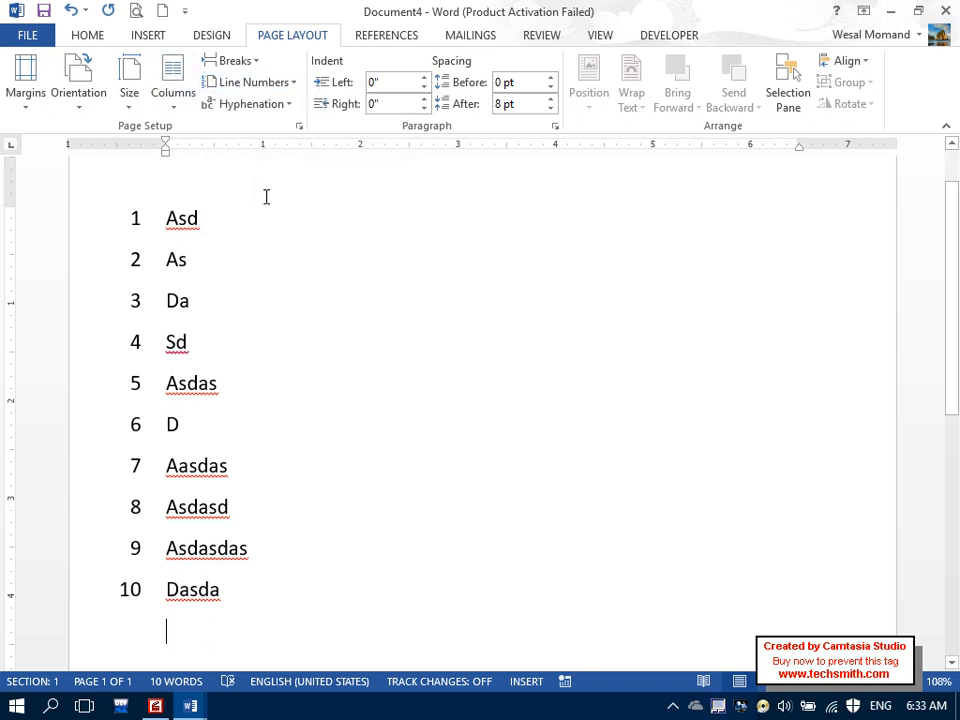
type("=rand(1)")
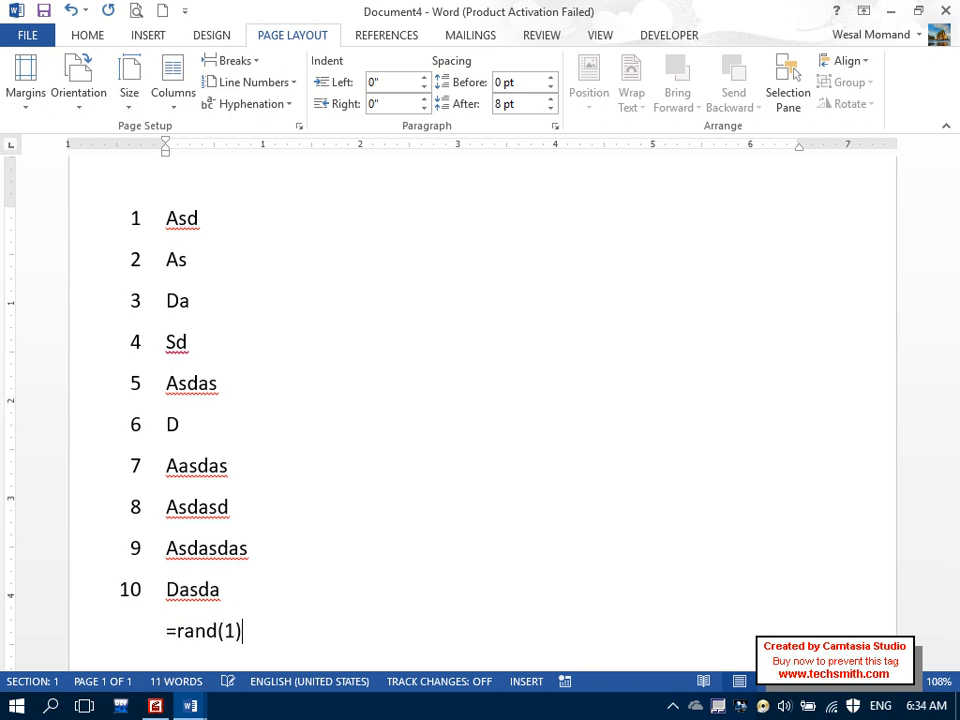
key("Return")
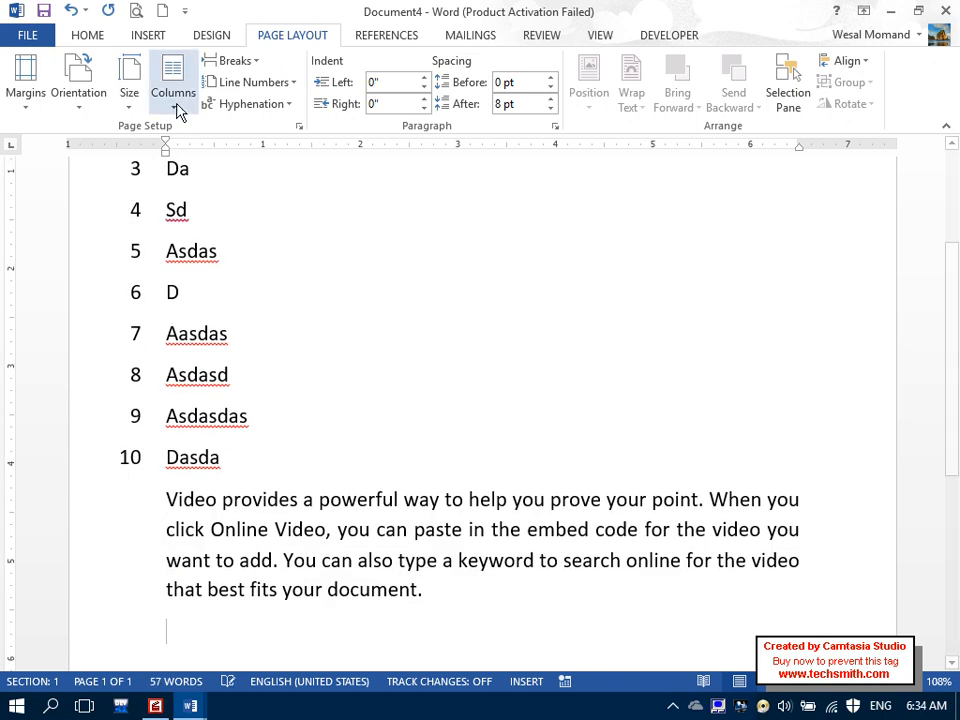
Step: Turn off Suppress for Current Paragraph on the empty line after the sample paragraph, and delete the document's entire content
left_click(236, 90)
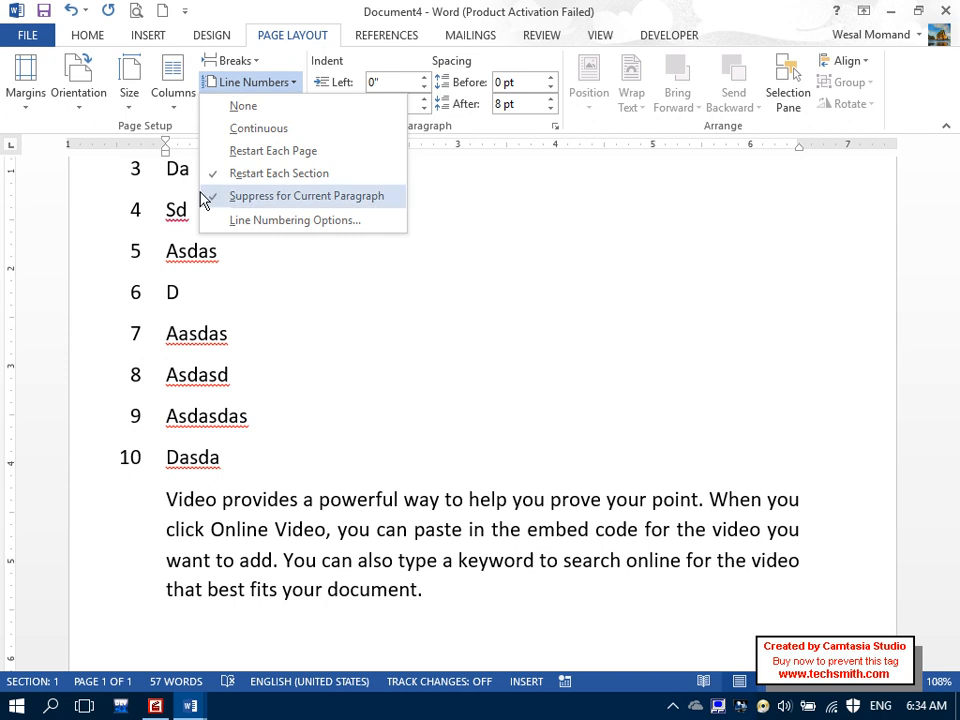
left_click(245, 198)
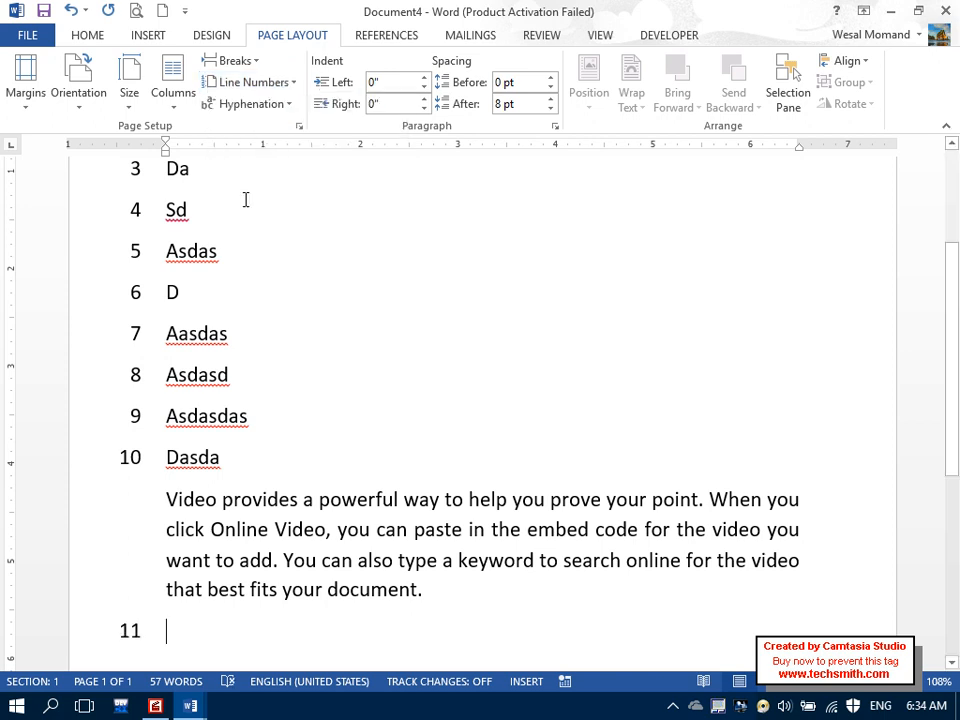
left_click(236, 82)
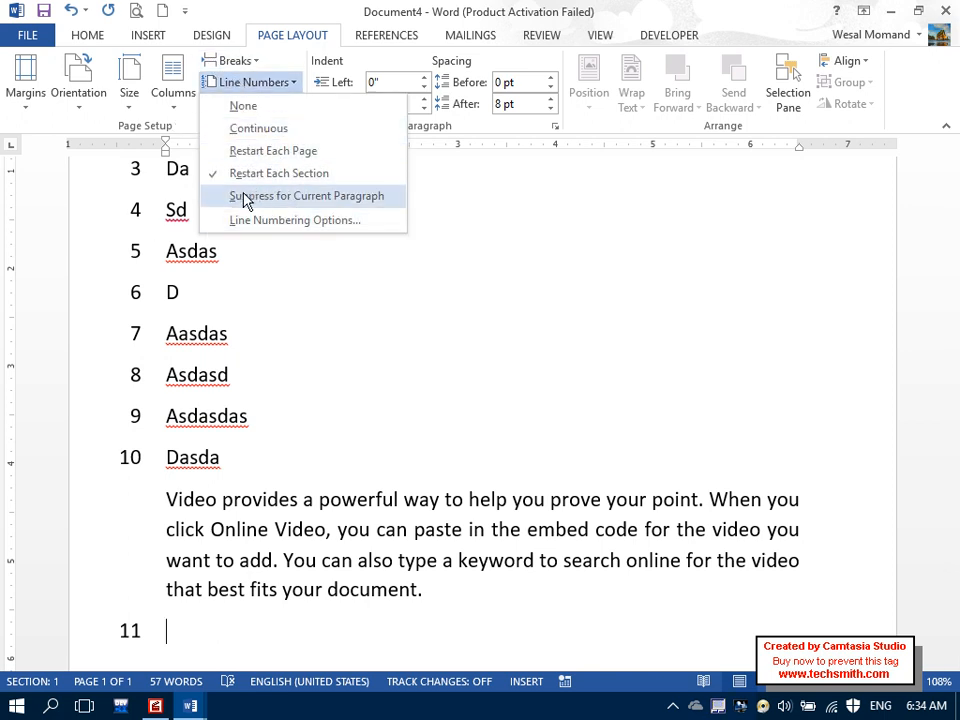
left_click(302, 404)
key("ctrl+a")
key("Delete")
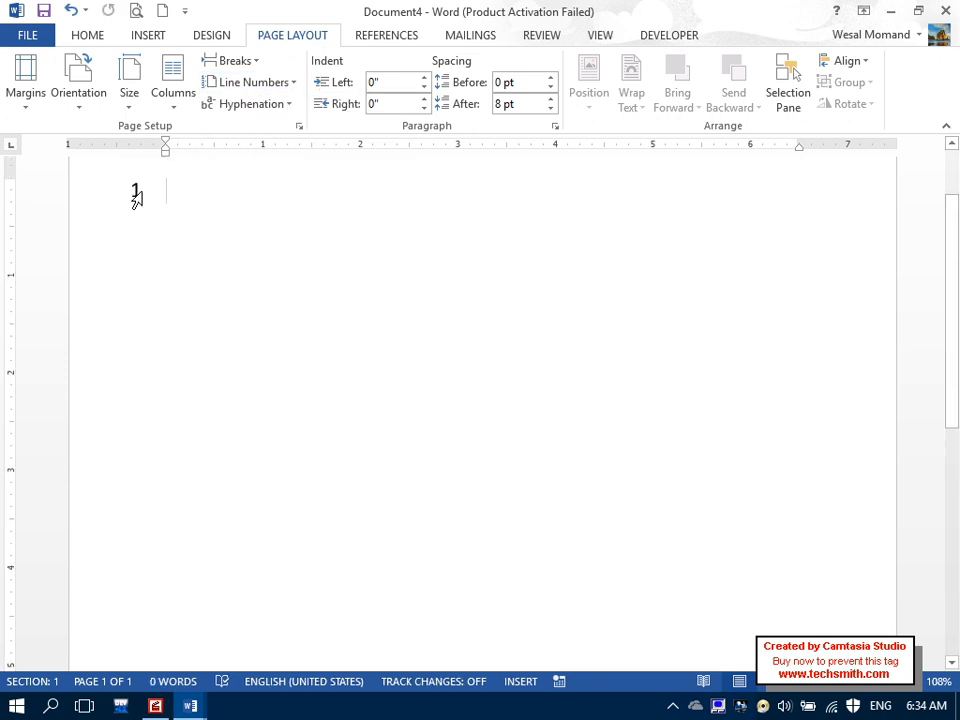
Step: Set the line numbering to start at 100 and enter the words Asd, As, D, As, Da and Sd on separate lines
left_click(248, 84)
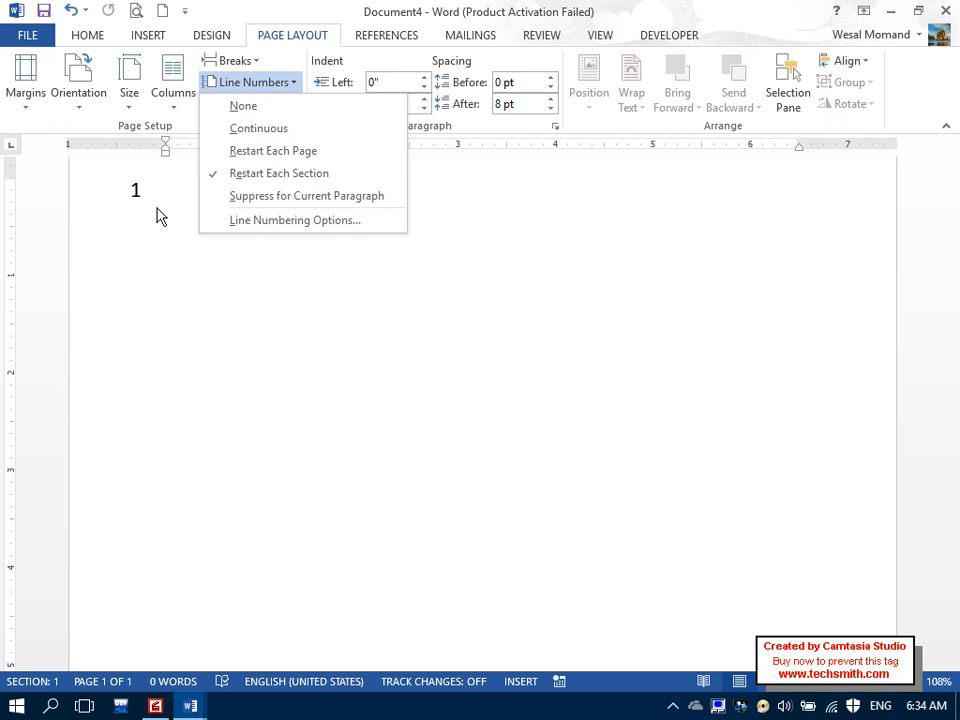
left_click(284, 227)
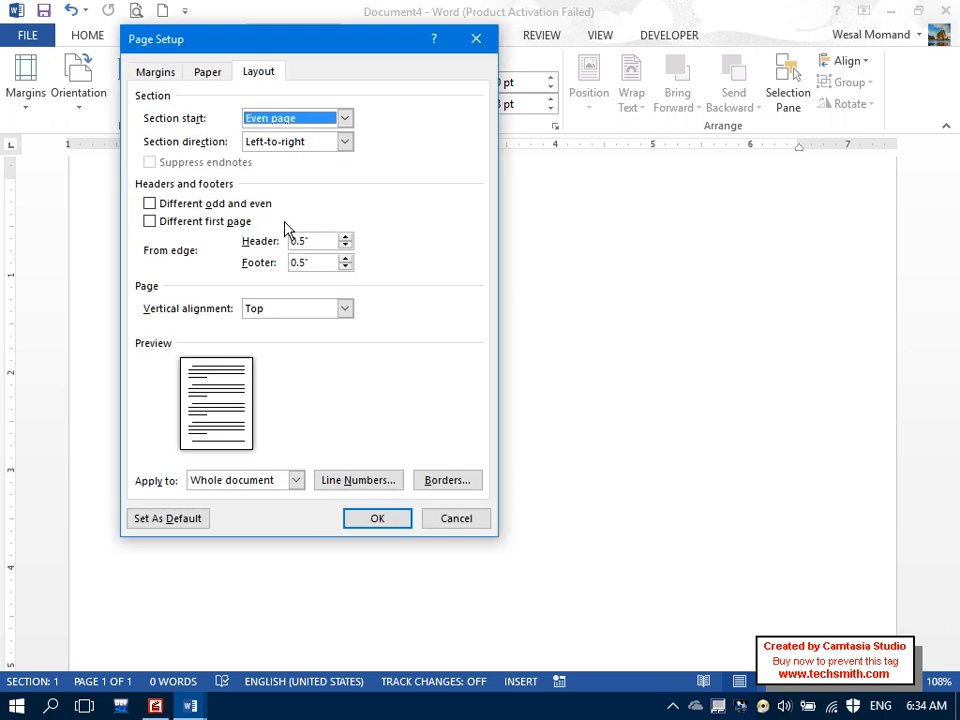
left_click(336, 482)
key("Tab")
type("100")
key("Return")
key("Return")
scroll(806, 266, "up", 2)
type("asd as d as da sd")
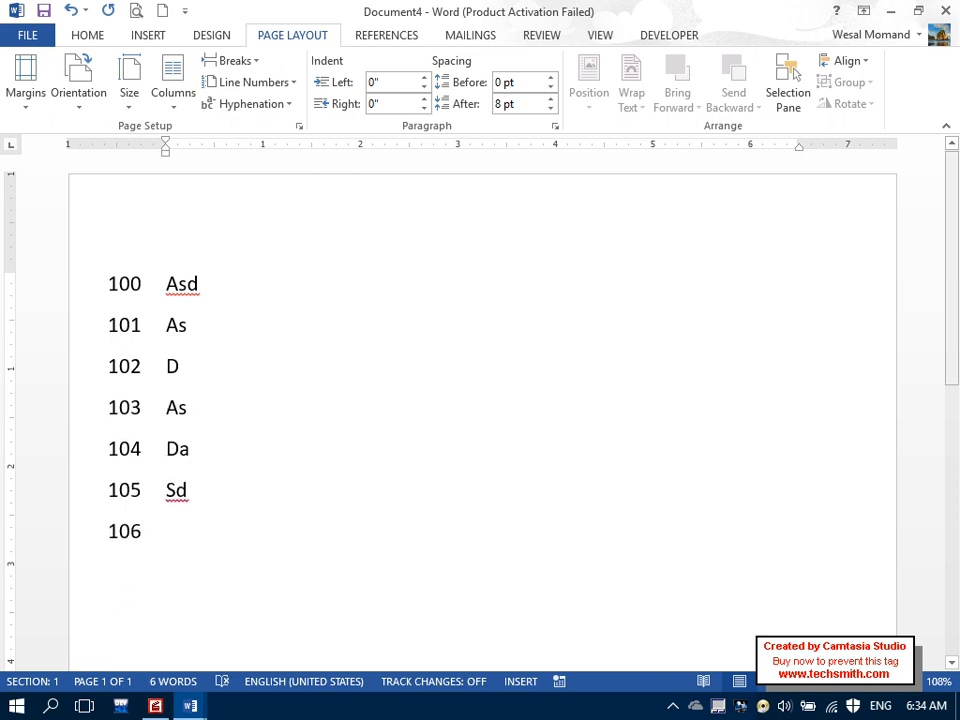
Step: Delete all the test words and set the line numbering to None
key("ctrl+a")
key("BackSpace")
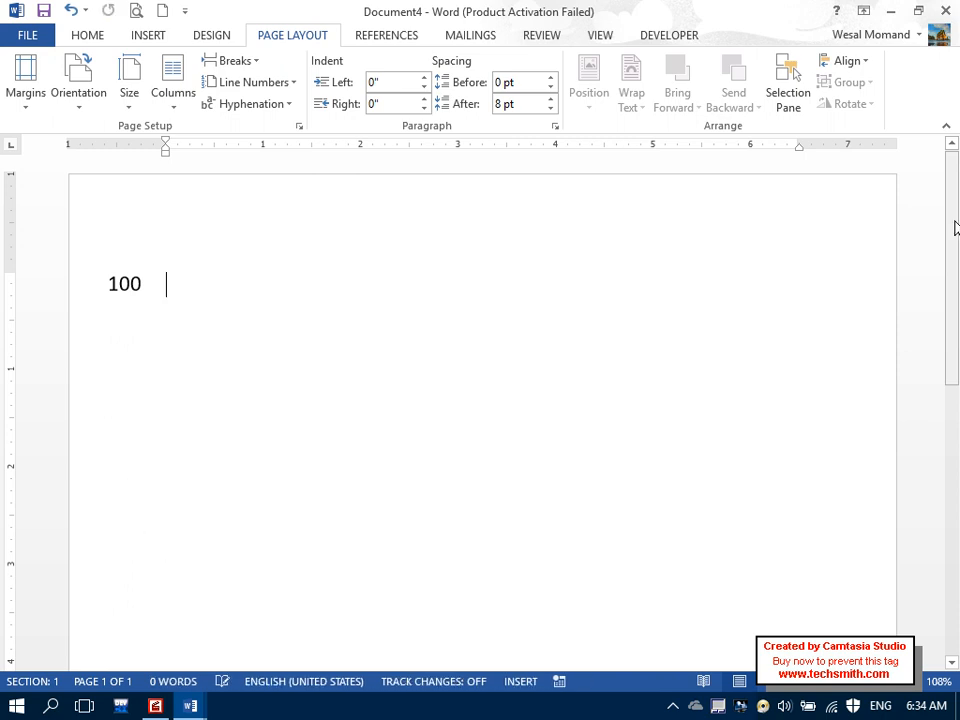
left_click(253, 88)
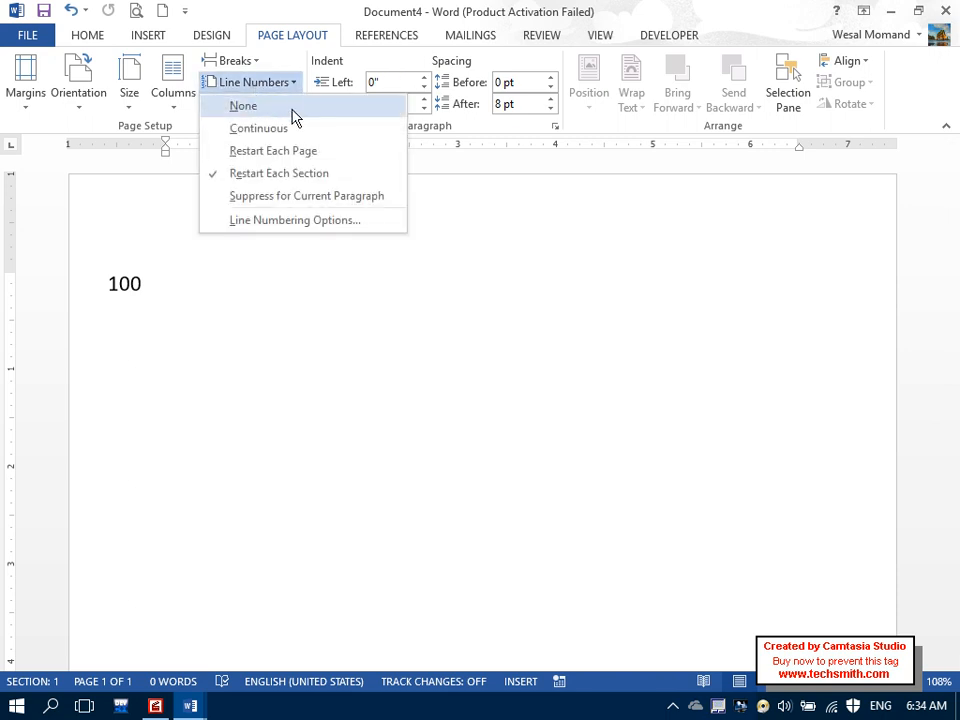
left_click(292, 107)
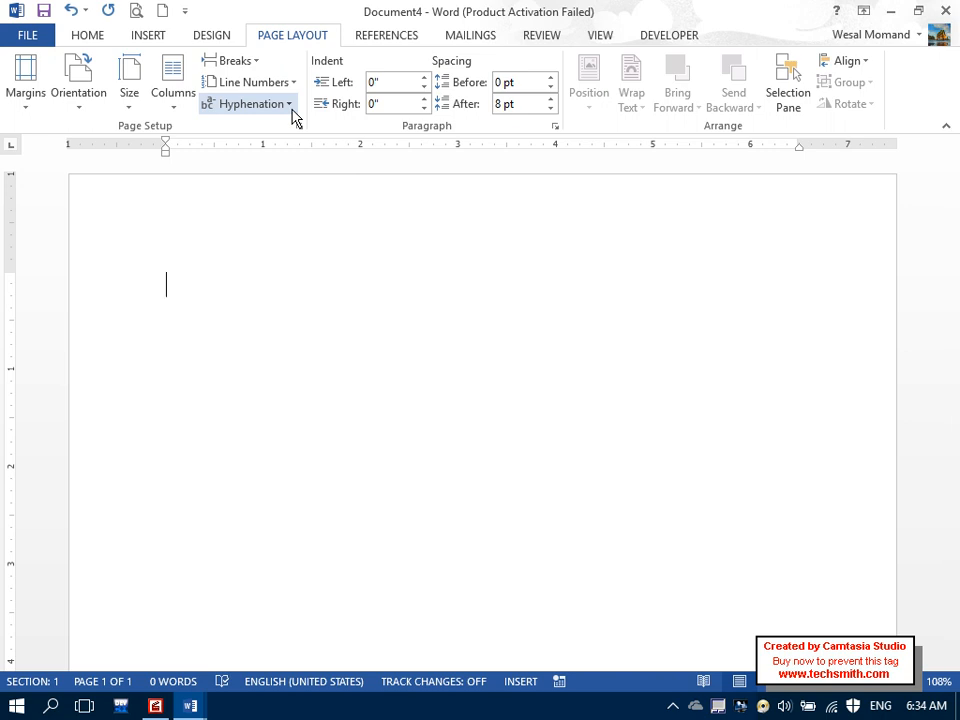
left_click(291, 86)
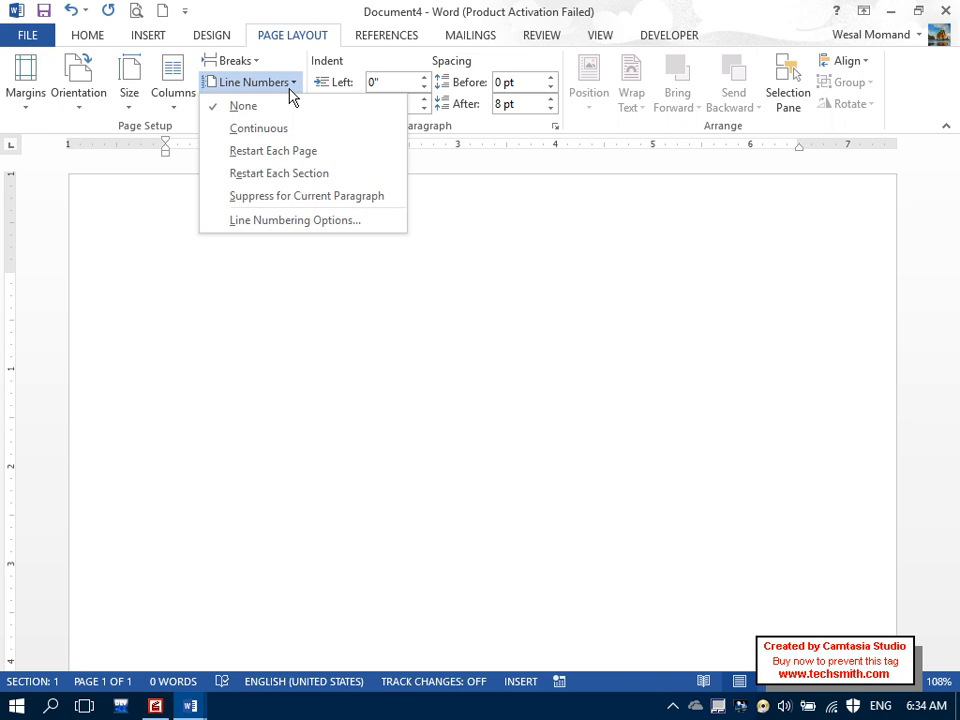
left_click(288, 87)
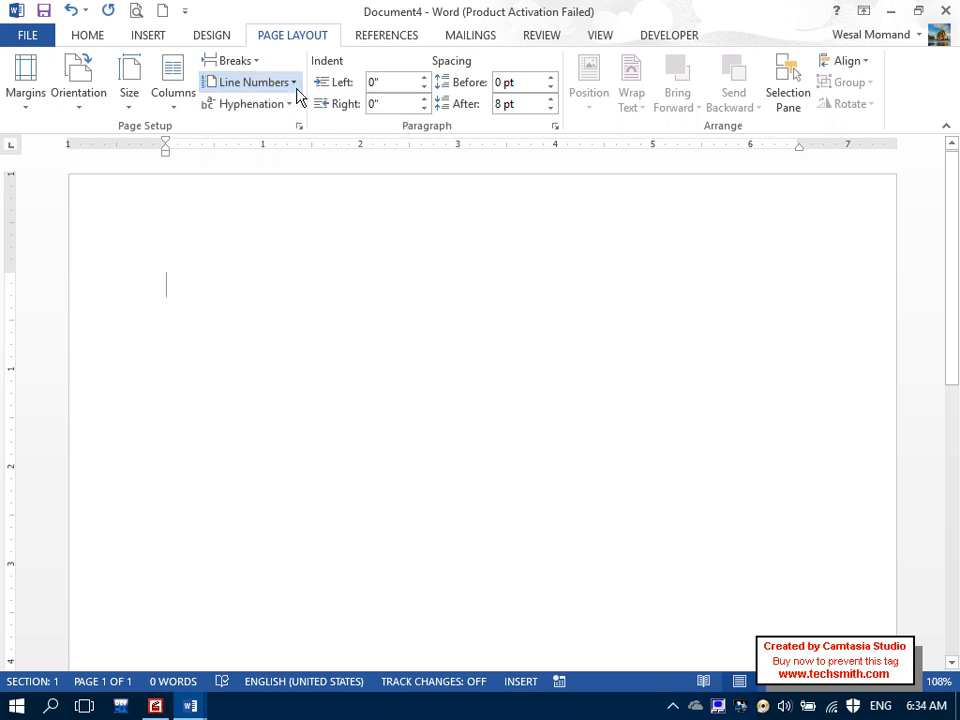
left_click(284, 110)
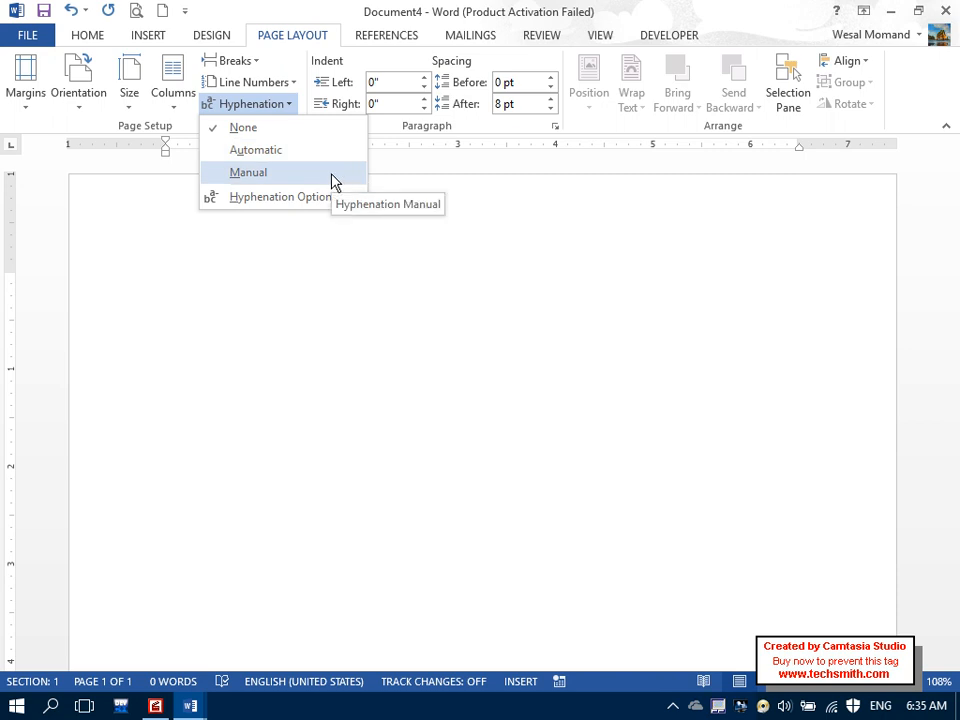
left_click(201, 334)
type("asdjas")
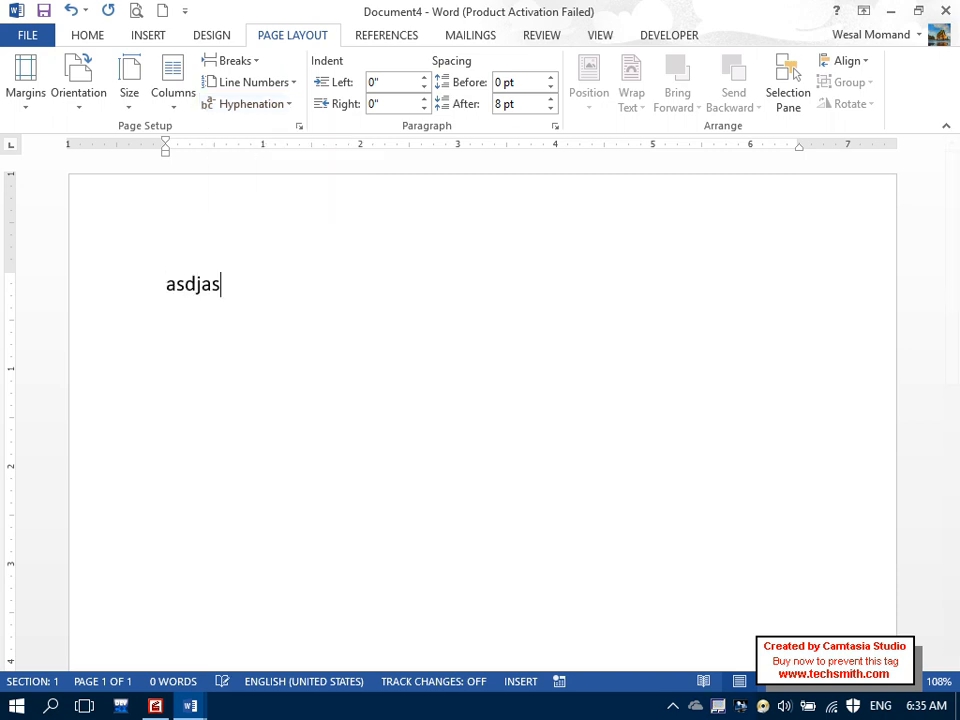
key("BackSpace")
key("BackSpace")
key("BackSpace")
key("BackSpace")
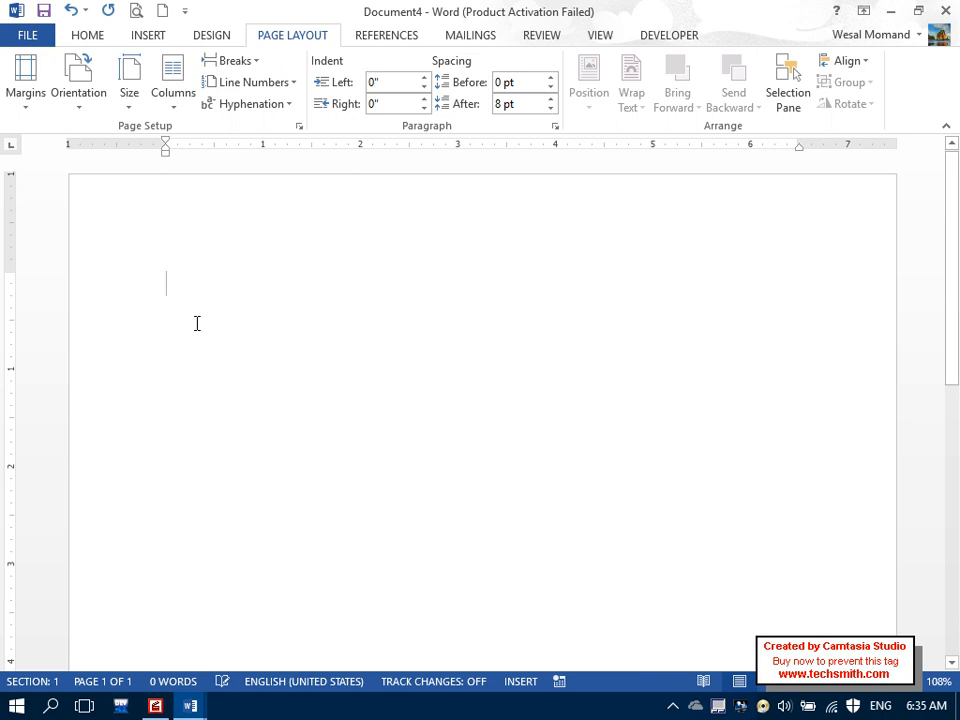
Step: Set the font size for the empty document to 11
left_click(93, 39)
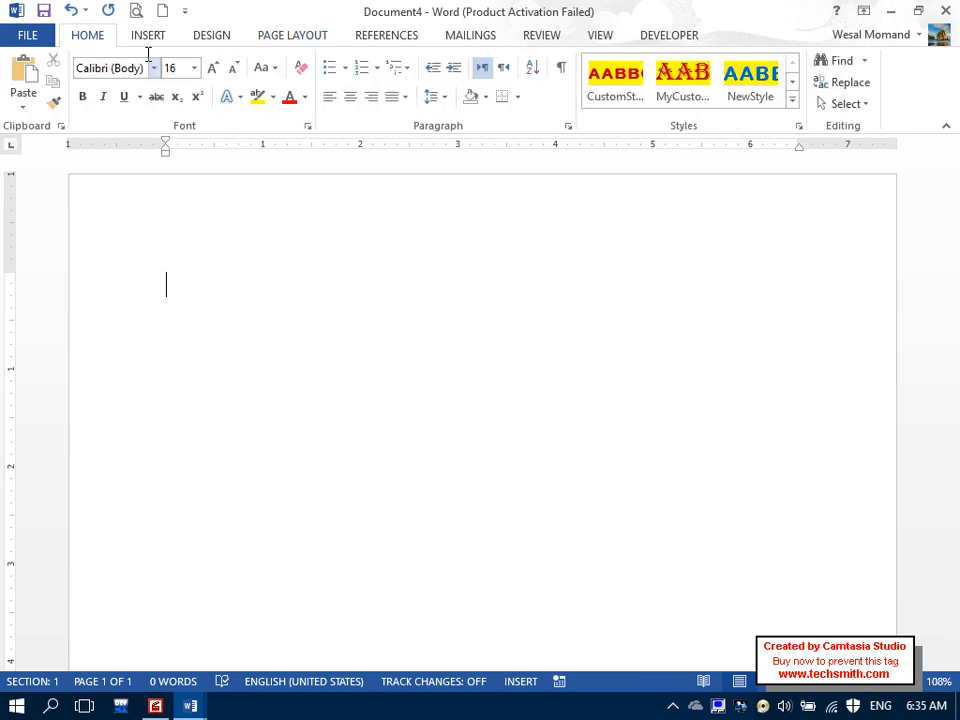
left_click(193, 68)
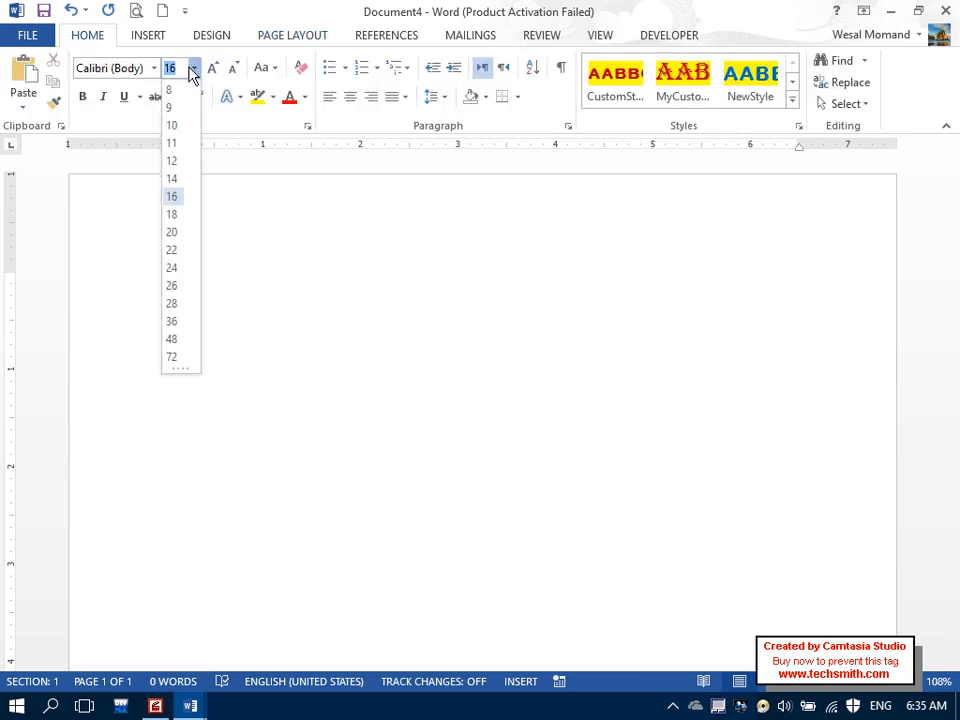
left_click(175, 143)
type("asldjasldjals")
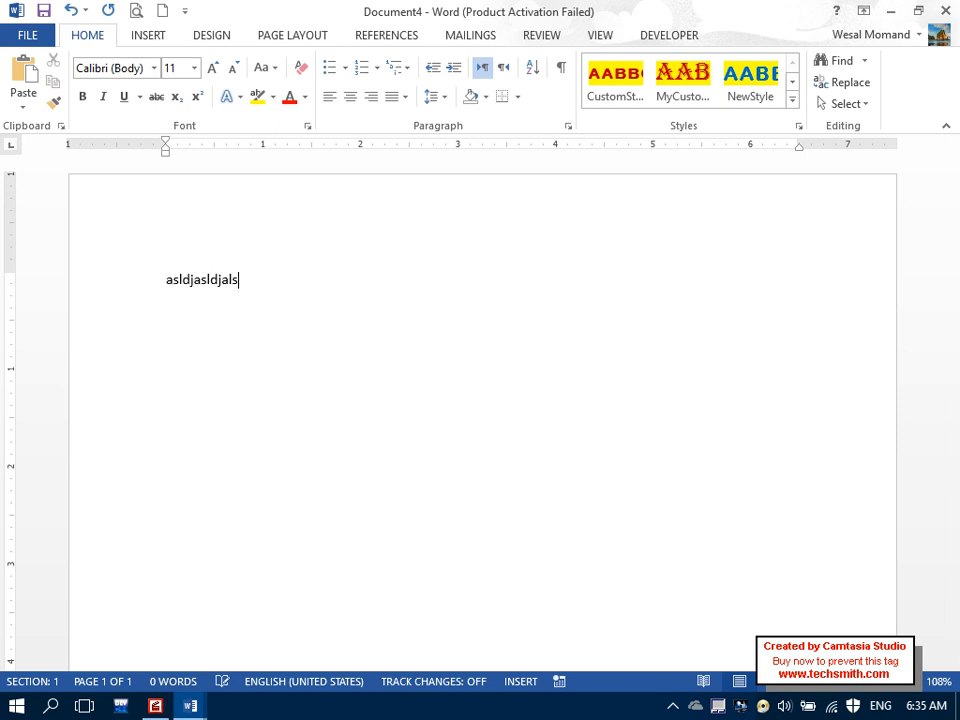
type("djlasdjasldjlashflashfalhalfhalsfhaslf")
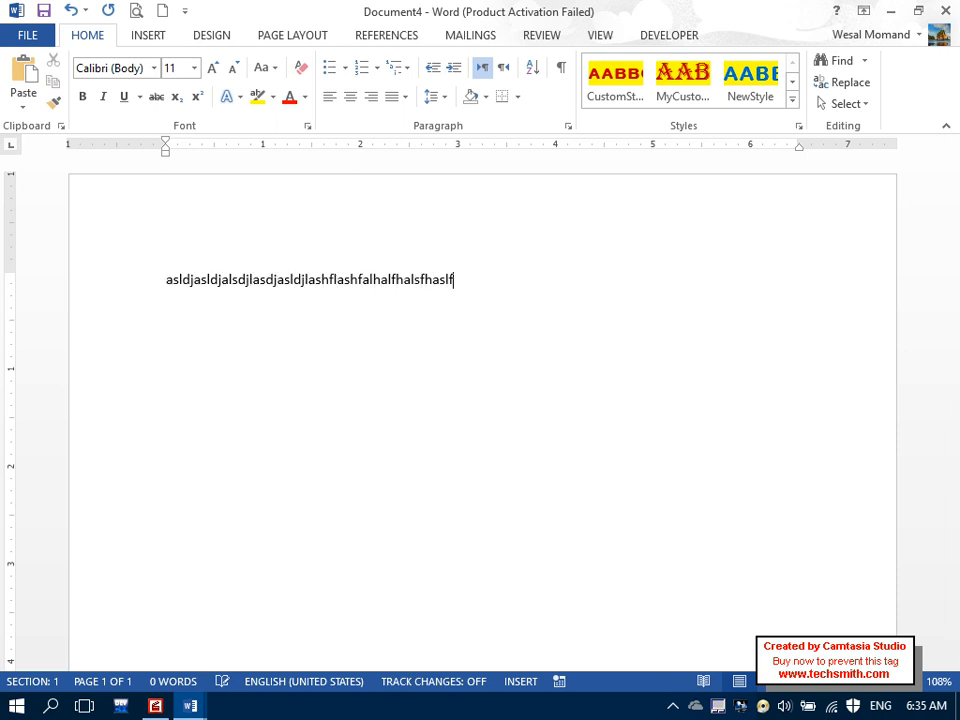
type("fffffffffffffffffffffffffffffshvksdhgfkdshksdhfksdh")
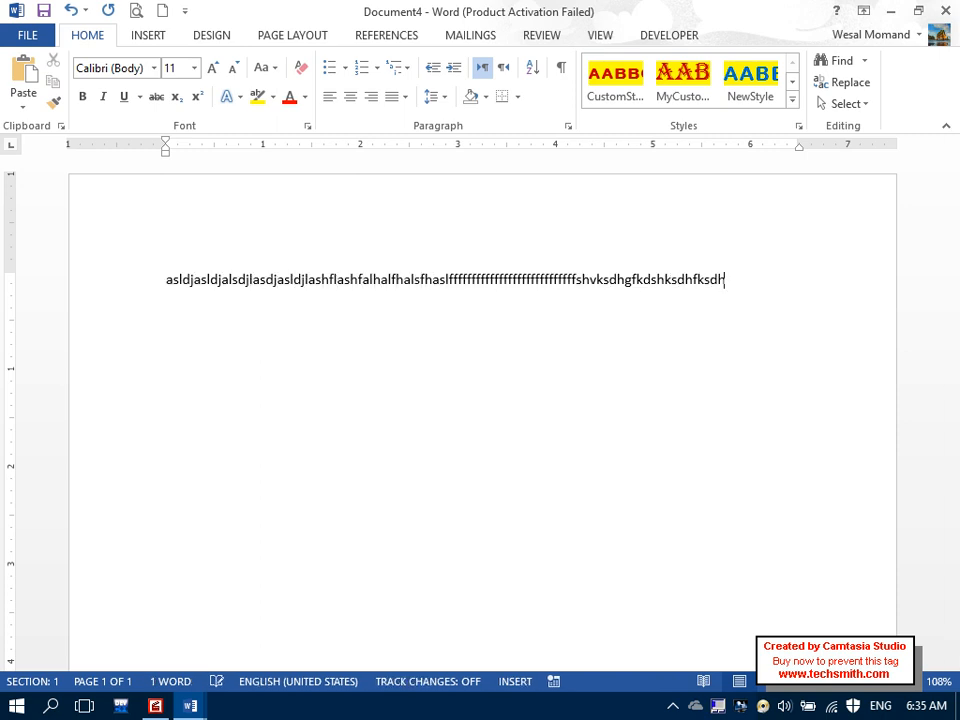
type("fskdhfsdfsdfsdfsd")
key("BackSpace")
key("BackSpace")
key("BackSpace")
key("BackSpace")
key("BackSpace")
key("BackSpace")
key("BackSpace")
key("BackSpace")
key("BackSpace")
type("ds")
key("BackSpace")
key("Caps_Lock")
type("A")
key("Caps_Lock")
type("fghanistanm")
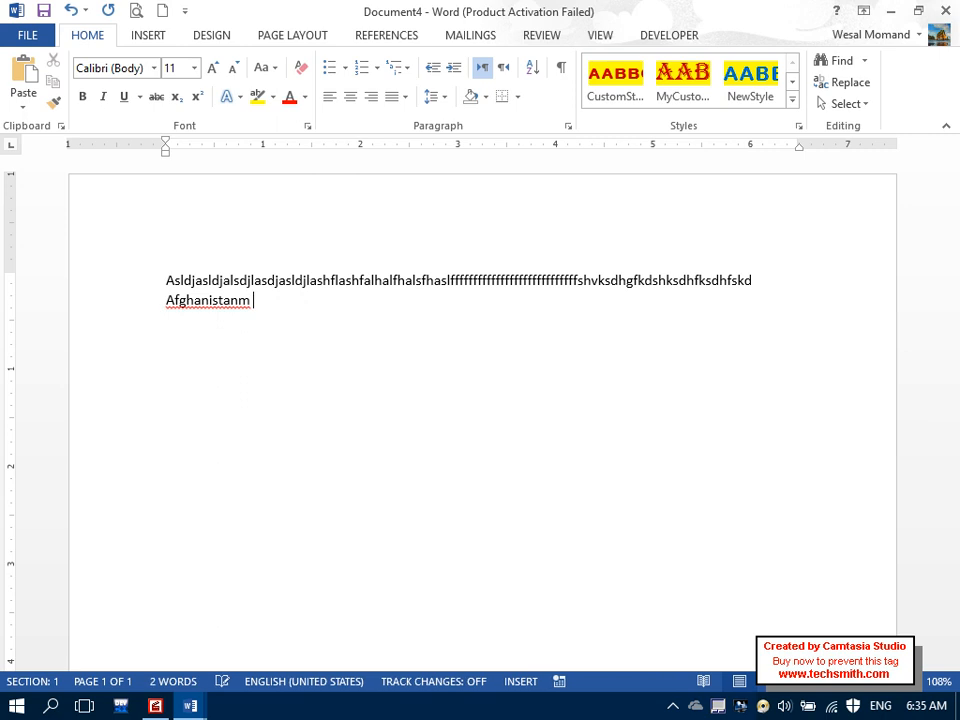
key("ctrl+a")
key("BackSpace")
Step: Enter a nearly line-long filler word beginning with "Asdksahkkk", followed by the word Afghanistan so that it wraps to the second line
type("asdksahkkkkkkkkkkkkkkkkkkkkk")
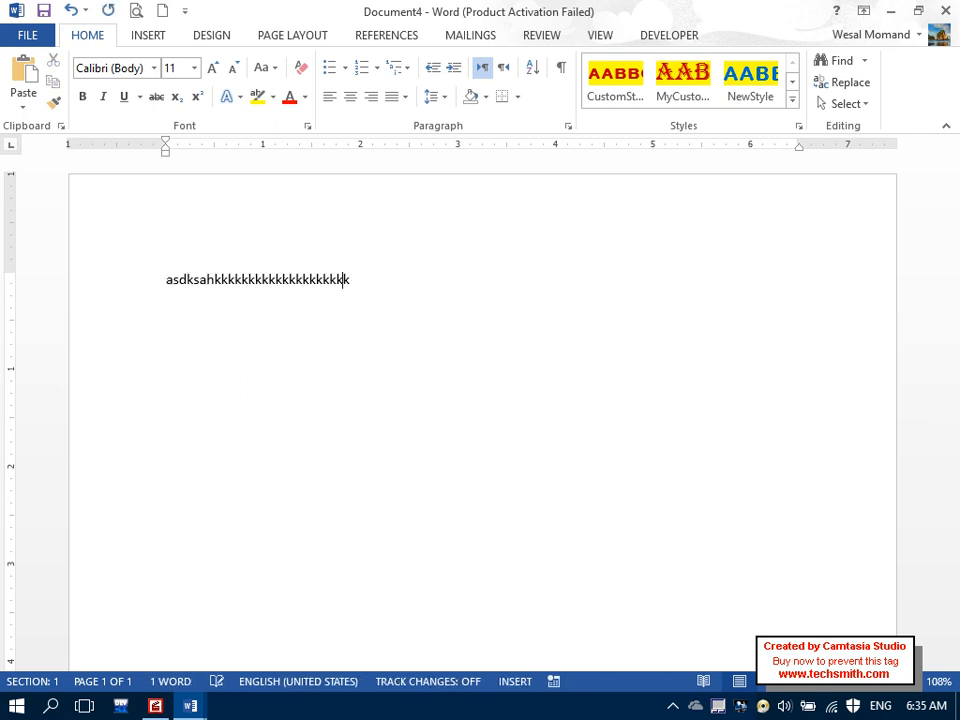
type("kkkkkkkkkkkkkkkkkkk,ashcdaskdhaskdhaskdgasdgaskdg")
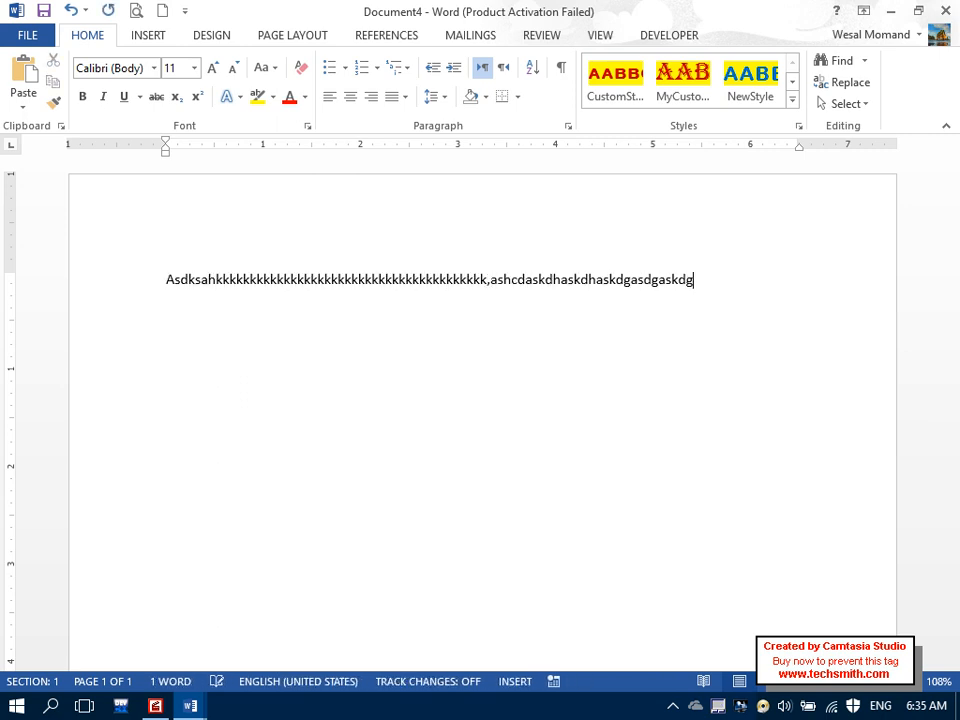
type("askdgaskdgas")
key("Caps_Lock")
type("A")
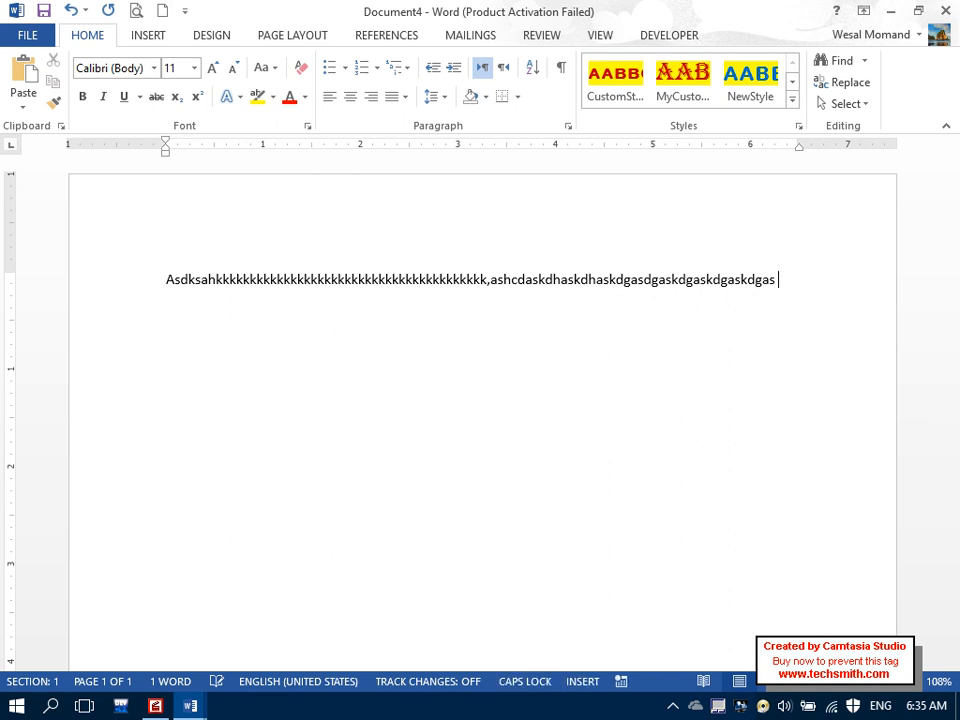
key("Caps_Lock")
type("fghanistan")
Step: Enlarge all the text to 12 pt and set the document's hyphenation to Automatic
key("ctrl+a")
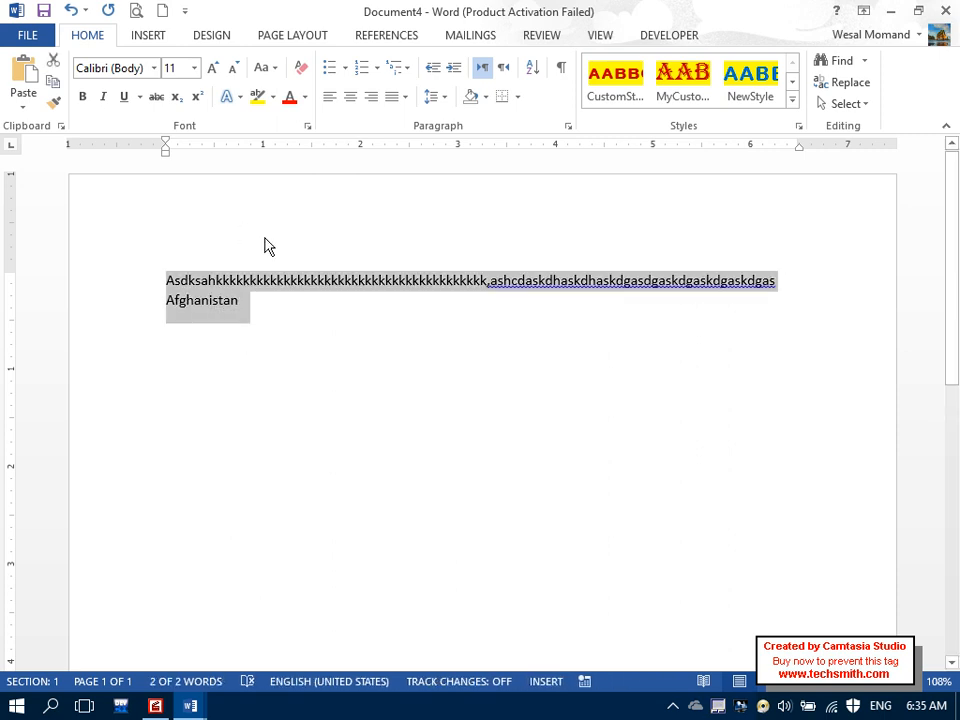
key("ctrl+shift+period")
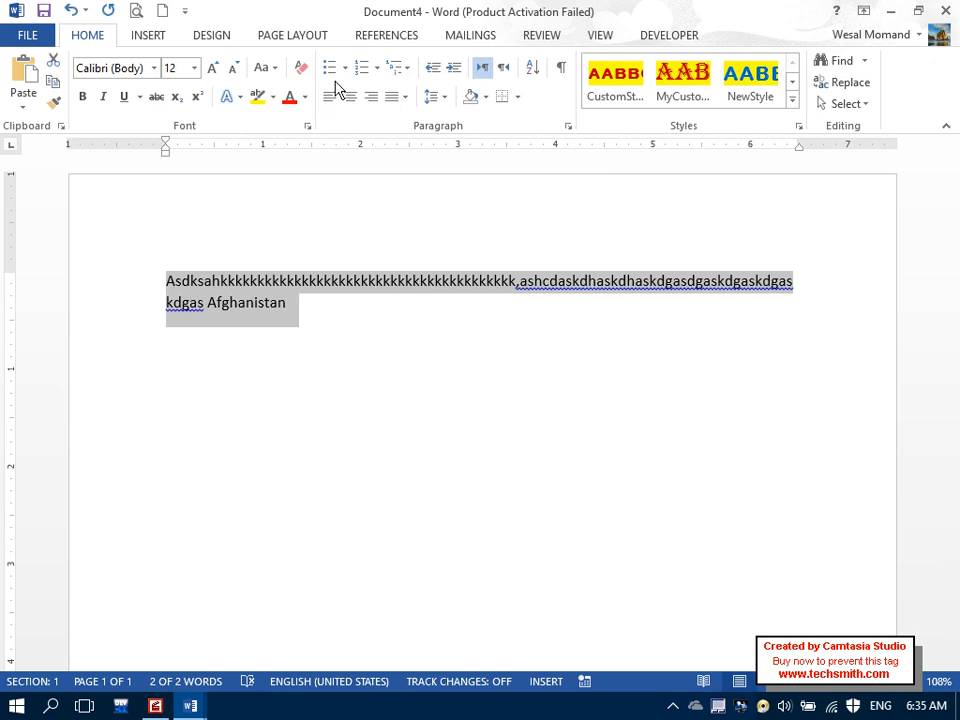
left_click(298, 38)
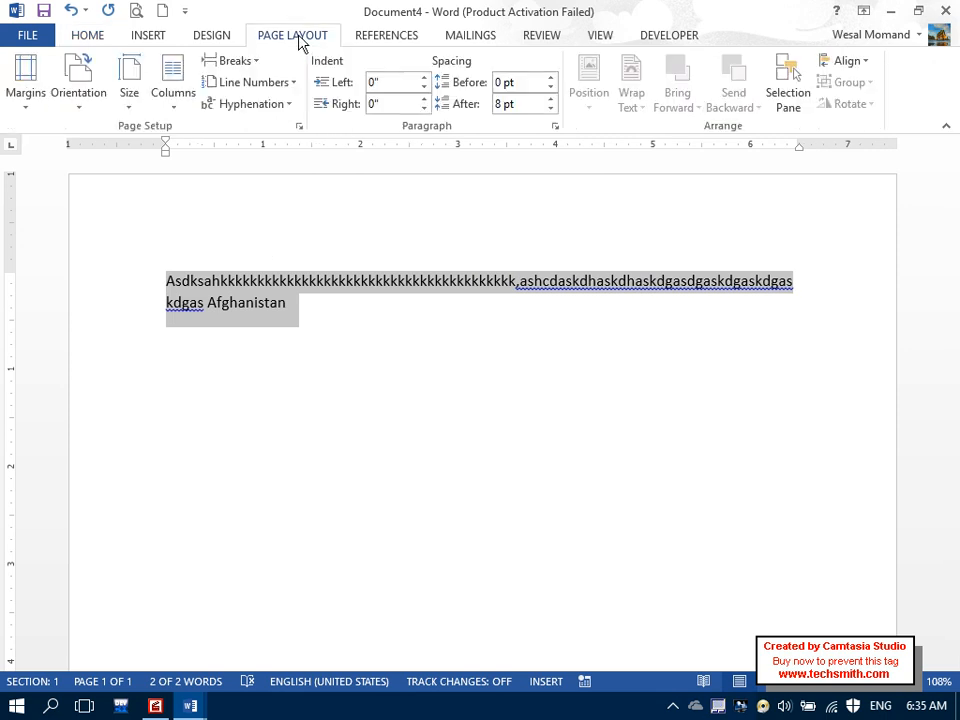
left_click(260, 104)
left_click(278, 150)
left_click(375, 360)
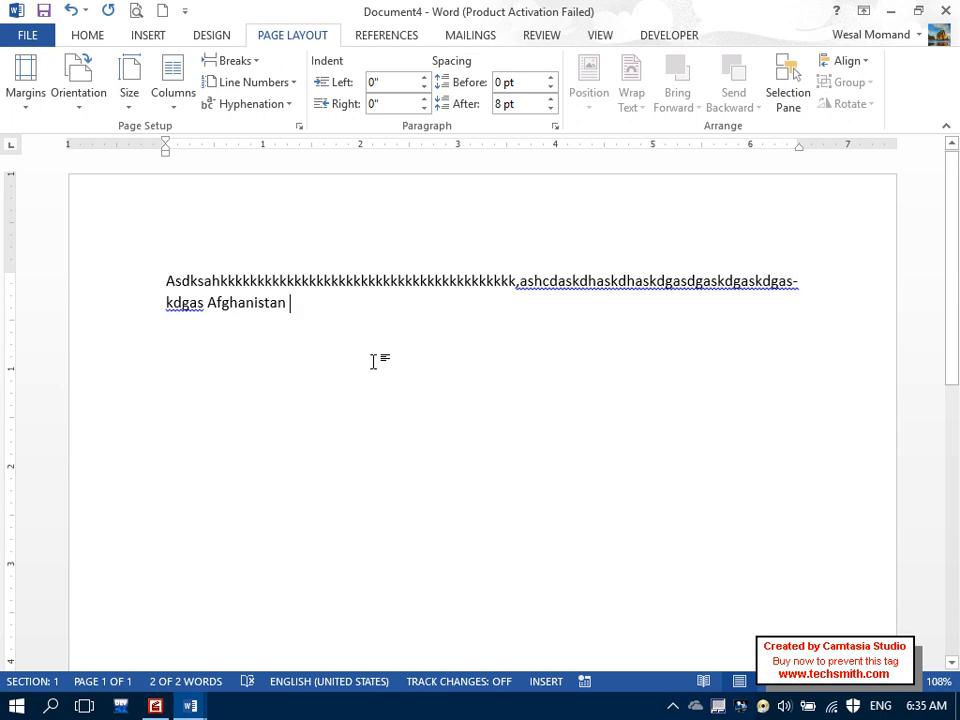
Step: Reduce the font size of the whole paragraph to 11 pt
left_click(69, 240)
key("ctrl+bracketleft")
key("ctrl+bracketleft")
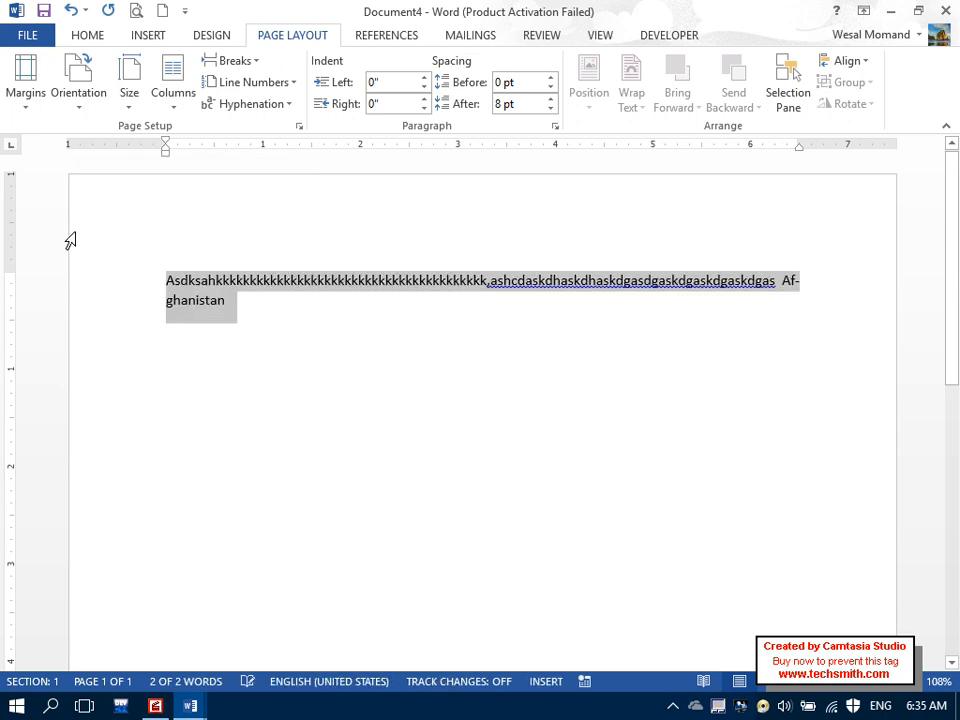
key("ctrl+bracketright")
left_click(201, 349)
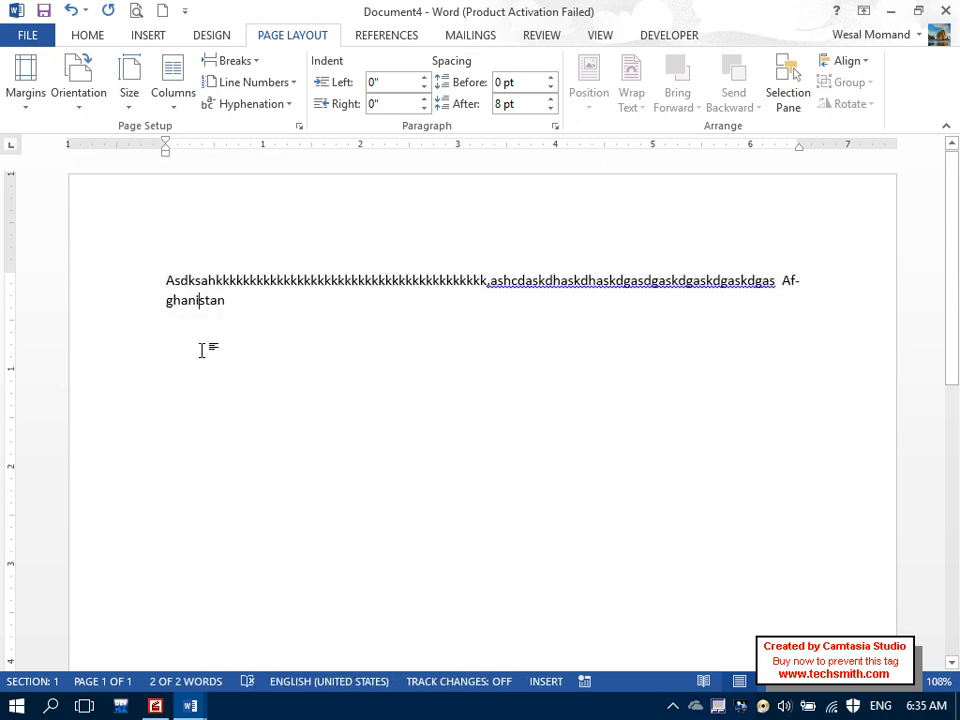
Step: Examine how the word Afghanistan is split at the line end by highlighting its parts
left_click(527, 306)
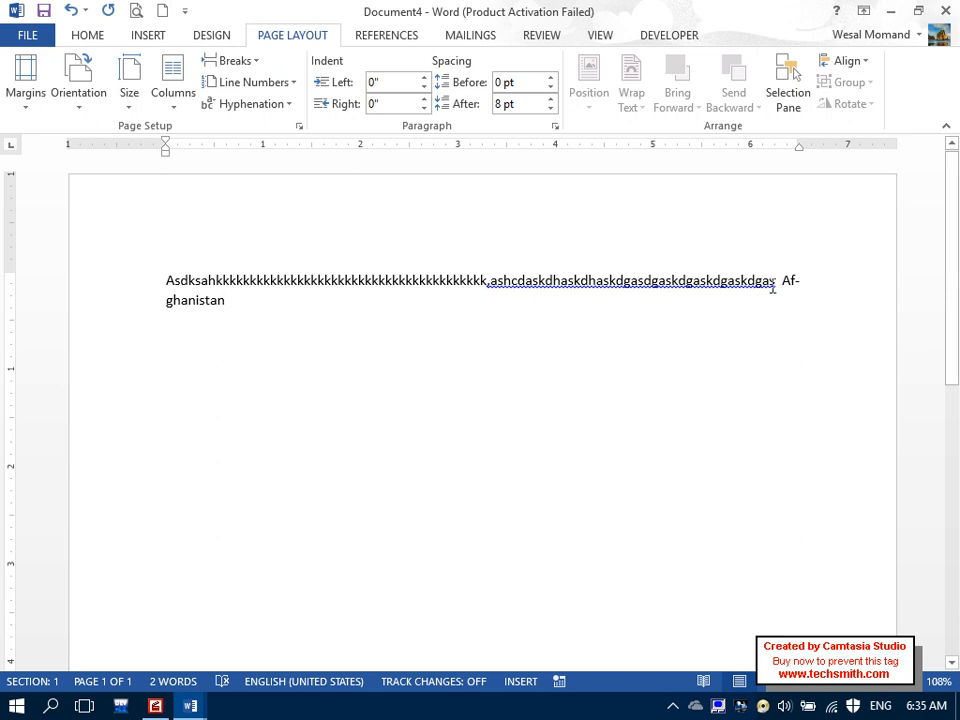
left_click_drag(790, 281, 812, 286)
left_click(100, 300)
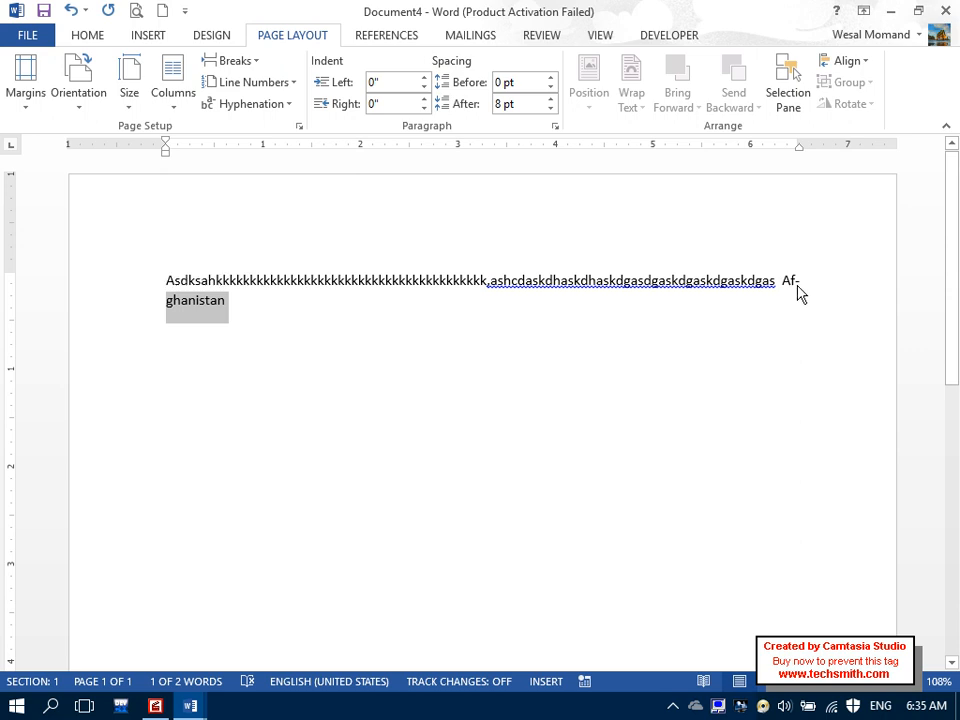
left_click_drag(799, 284, 798, 284)
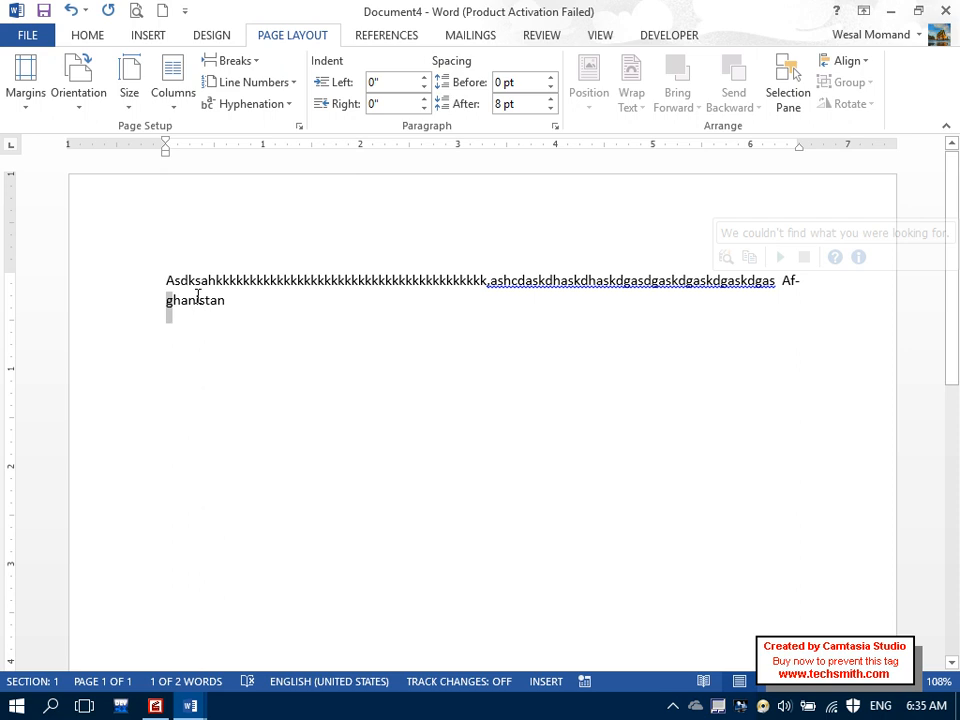
type("i")
double_click(86, 291)
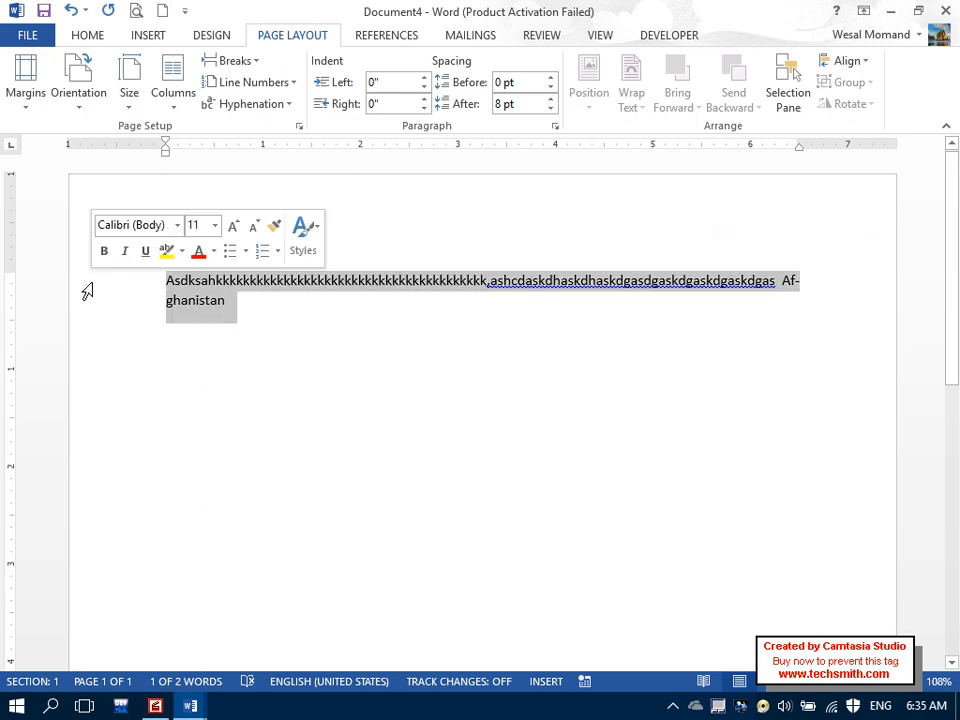
Step: Add a second paragraph with a nearly line-long filler word beginning with "Asdlasddd", followed by spaces and the word Pakistan
left_click(266, 300)
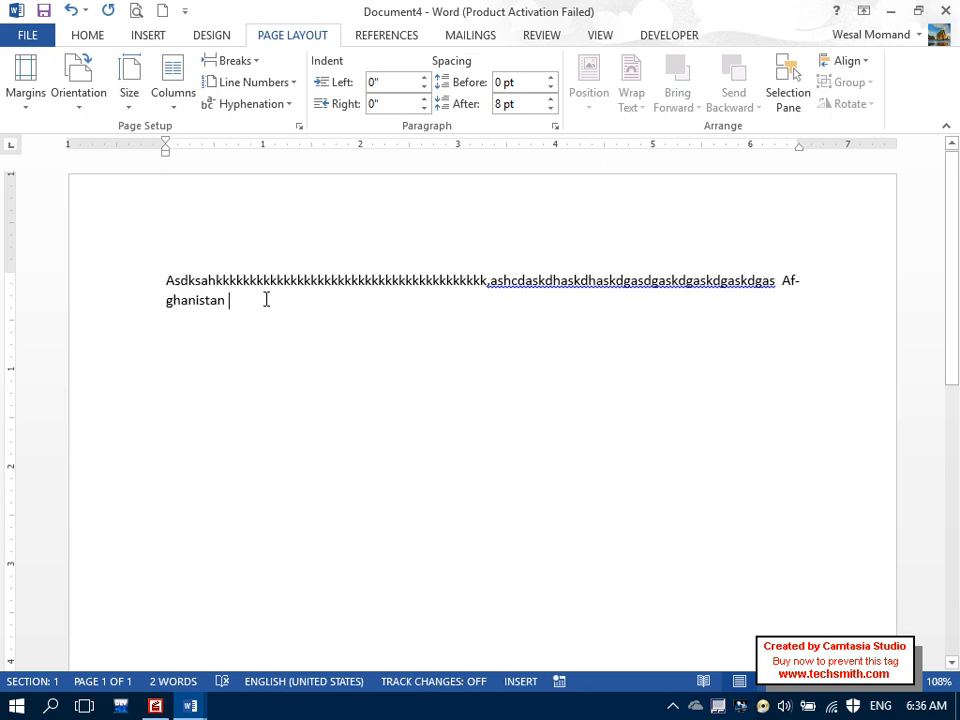
key("Return")
type("asdlasdddddddddddddd")
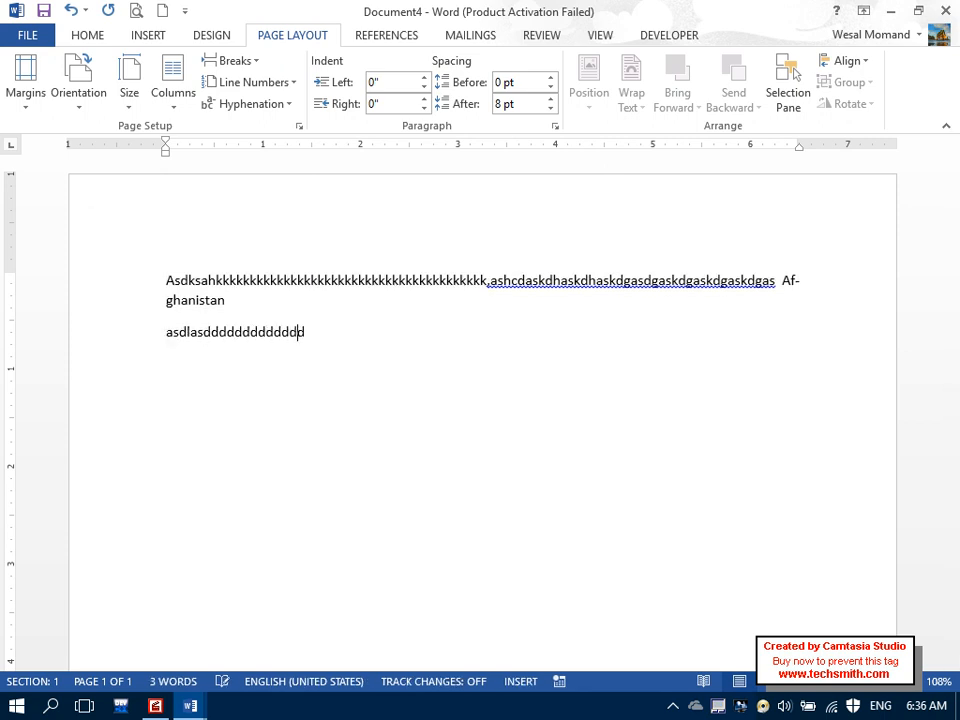
type("dddddddddddddddddddddddddddddhlhasldhasldhasldhlas")
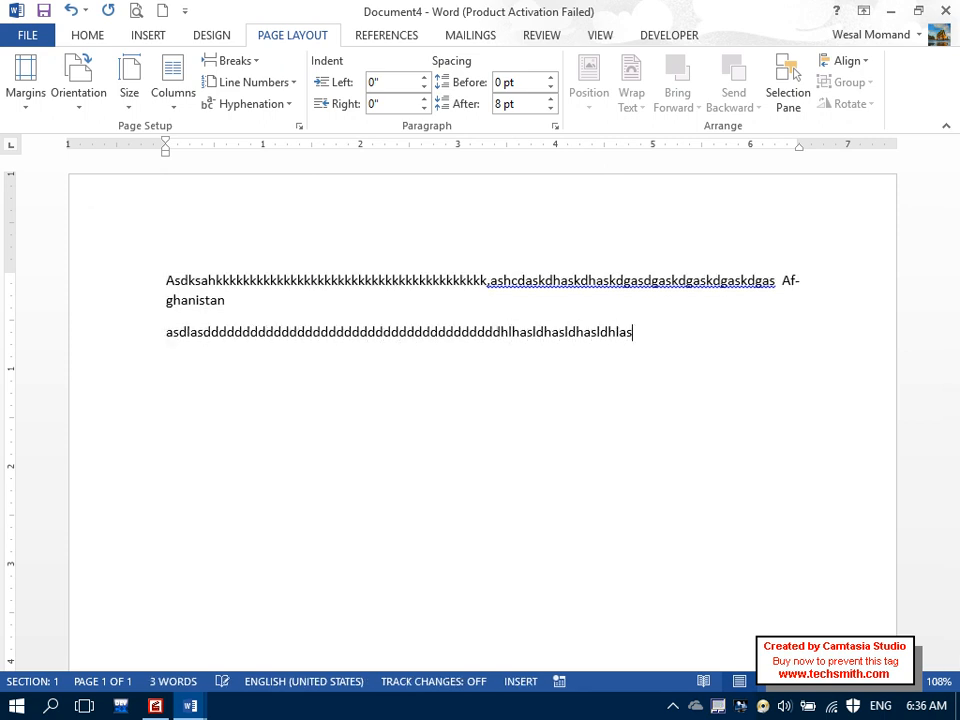
type("hdlashashdlashdlashddas")
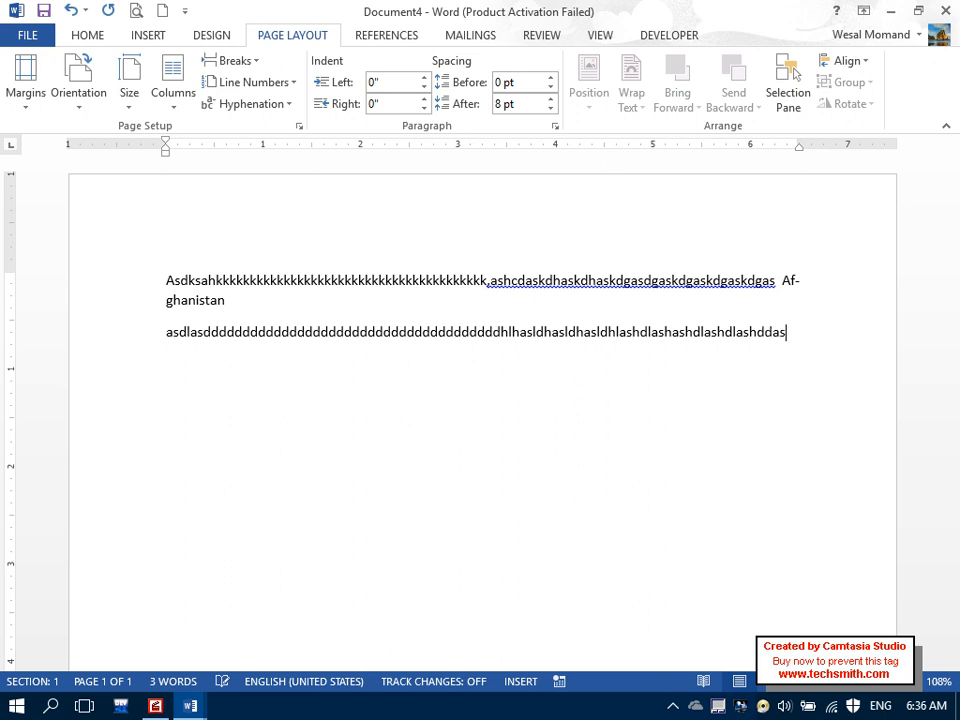
type(" Paki")
key("BackSpace")
key("BackSpace")
key("BackSpace")
key("BackSpace")
key("BackSpace")
key("BackSpace")
key("BackSpace")
key("Caps_Lock")
type("P")
key("Caps_Lock")
type("a")
type("kistan")
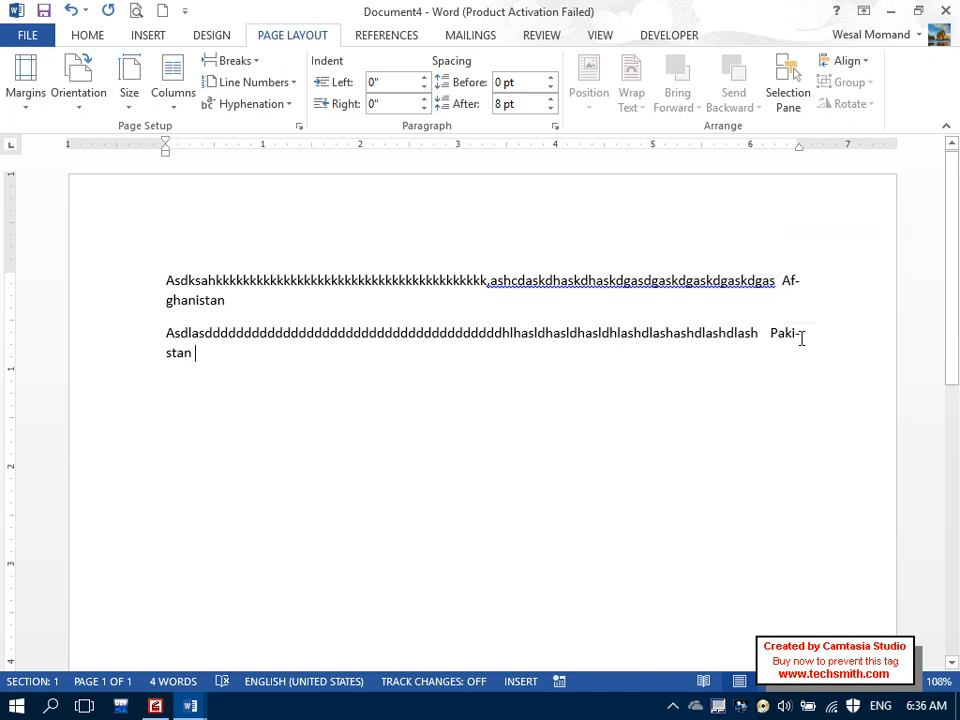
Step: Switch the hyphenation of the whole text to None and back to Automatic to compare the line ends
key("ctrl+a")
left_click(288, 104)
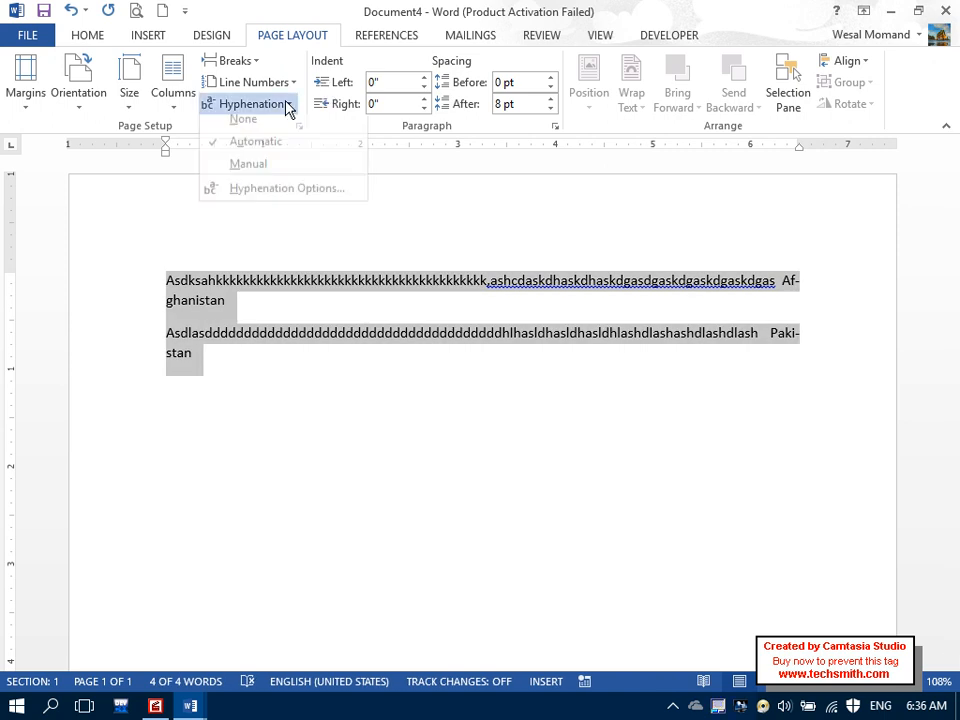
left_click(288, 127)
left_click(274, 108)
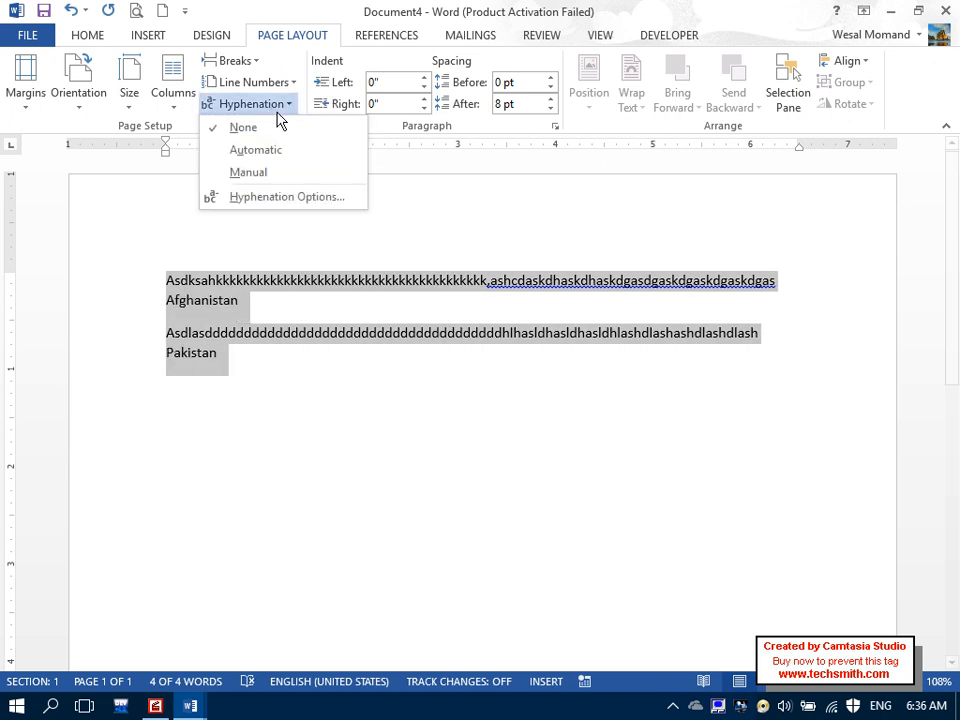
left_click(260, 150)
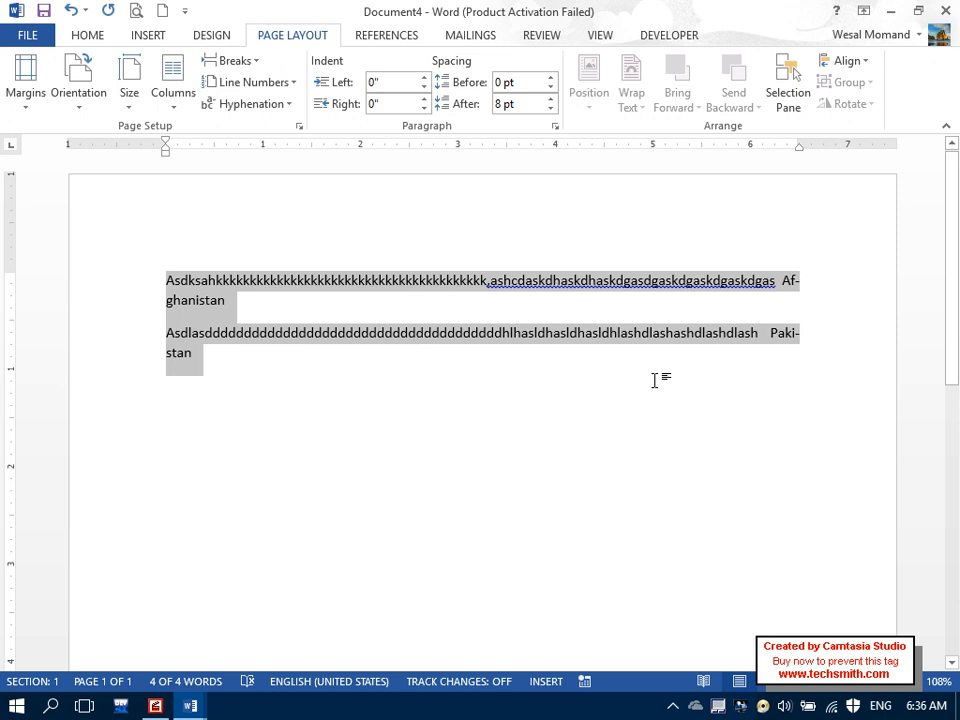
Step: Add a third paragraph with a nearly line-long filler word beginning with "Asldjald", followed by spaces and the word Lagman
left_click(186, 358)
key("Return")
type("asldjaldasldhsaldhaslddddddddddddddddddddddddddddddddddddddddddddddd")
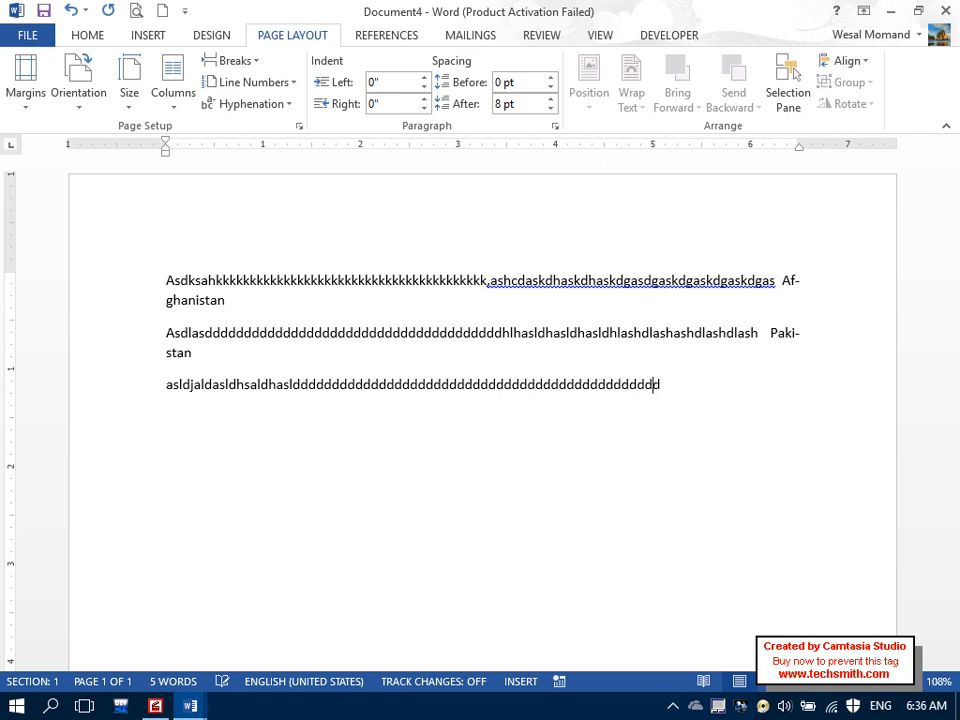
type("ddddddddldsahdla")
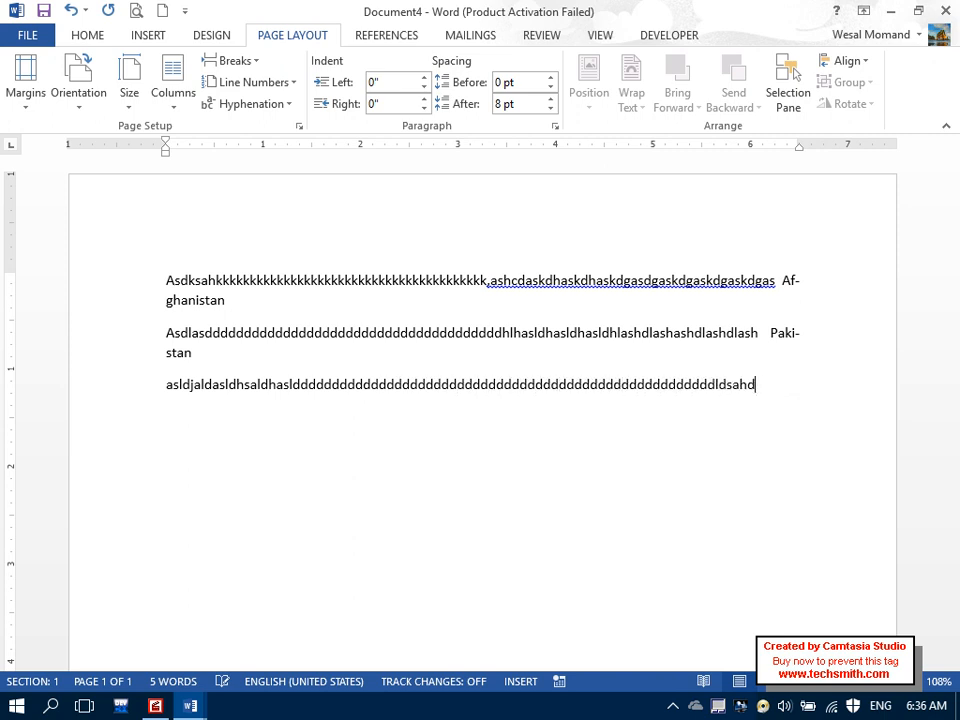
key("Caps_Lock")
type("L")
key("Caps_Lock")
type("agman")
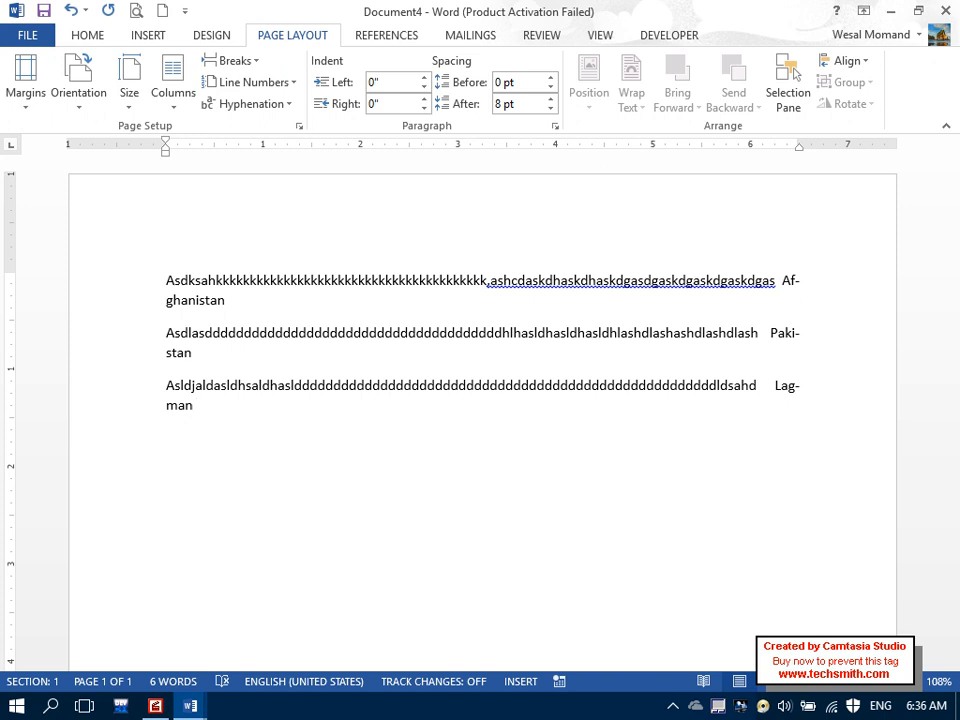
Step: Run Manual hyphenation on the entire text
key("ctrl+a")
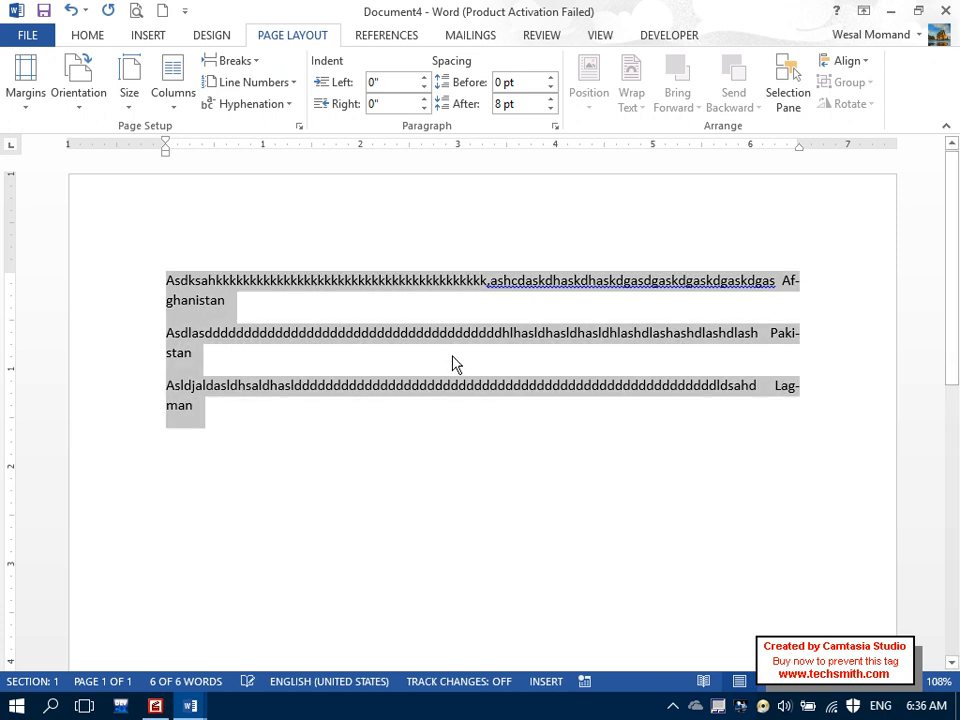
left_click(283, 104)
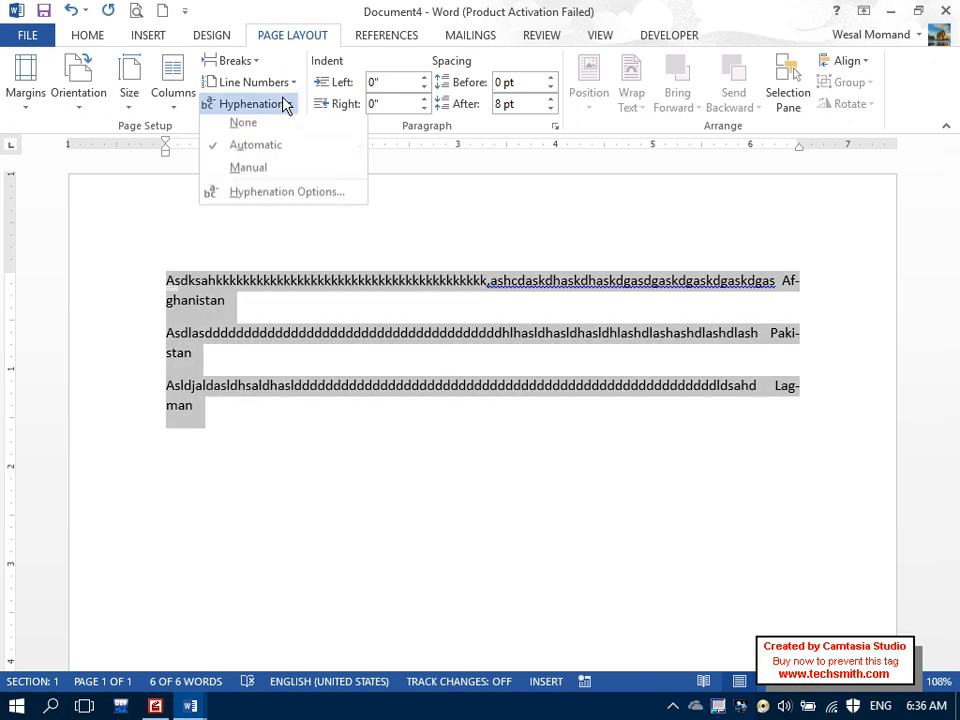
left_click(291, 188)
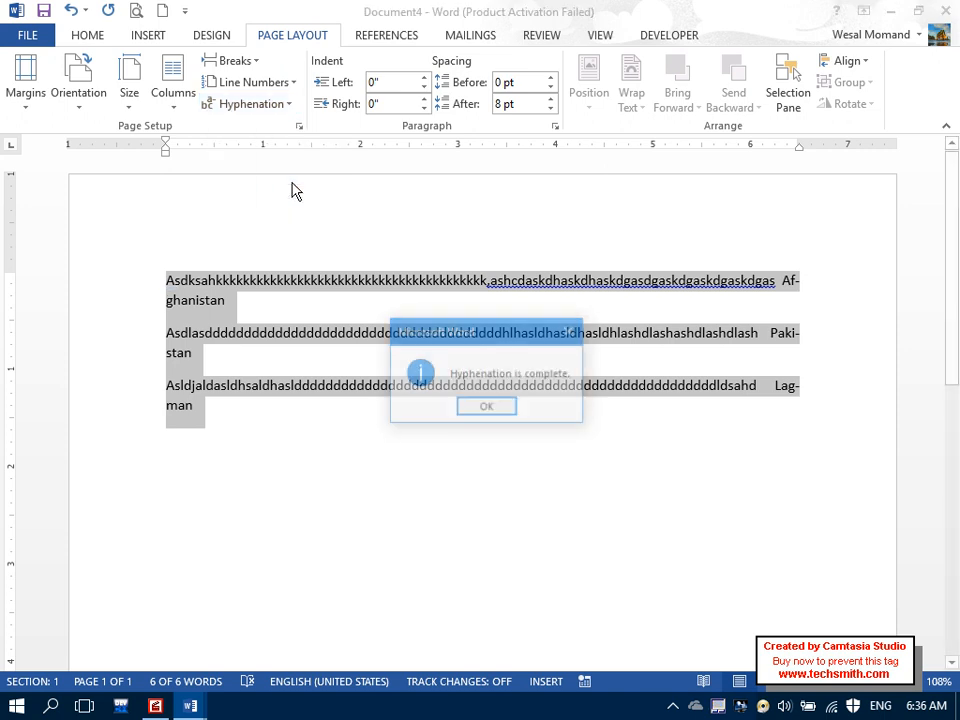
Step: Reset hyphenation to None and run Manual hyphenation on the whole text, accepting the breaks in Afghanistan and Pakistan but rejecting the one in Lagman
left_click(470, 412)
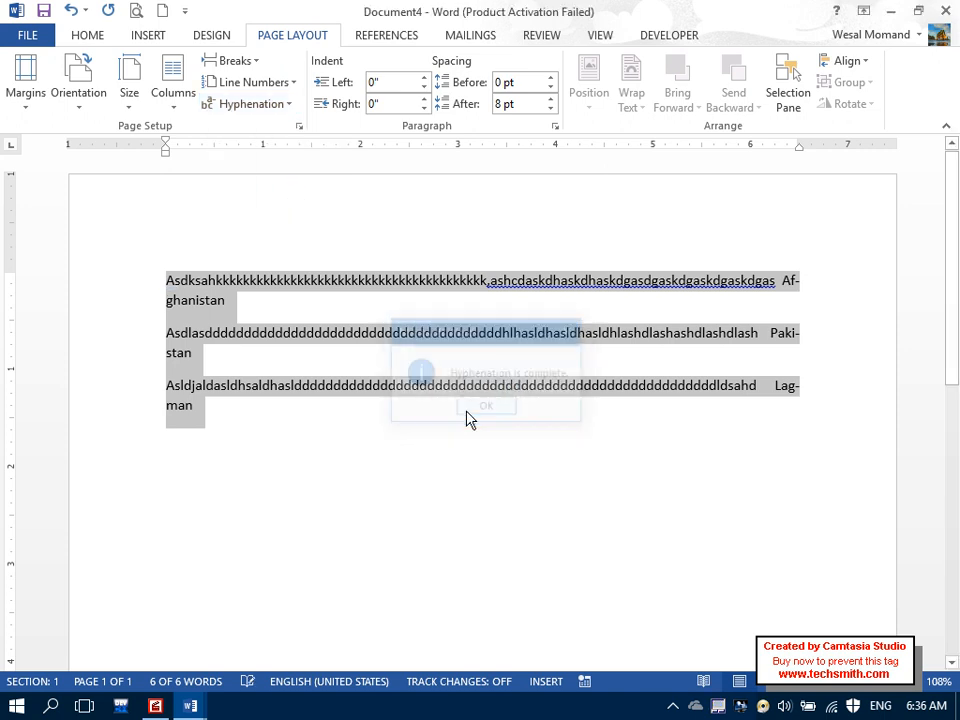
left_click(257, 103)
left_click(259, 126)
left_click(255, 108)
left_click(259, 171)
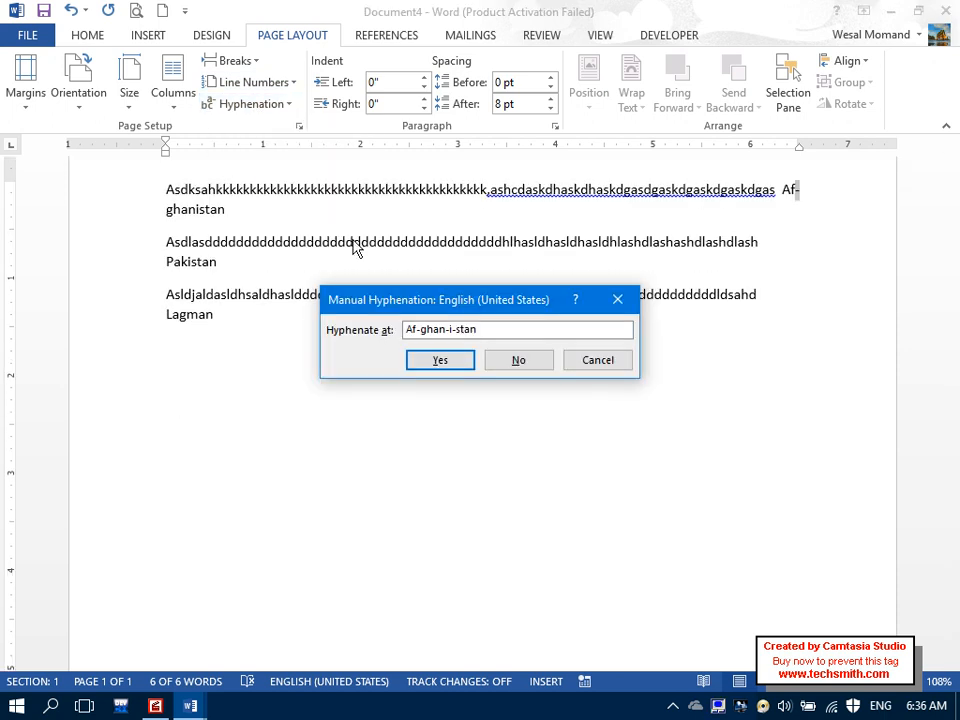
left_click(438, 362)
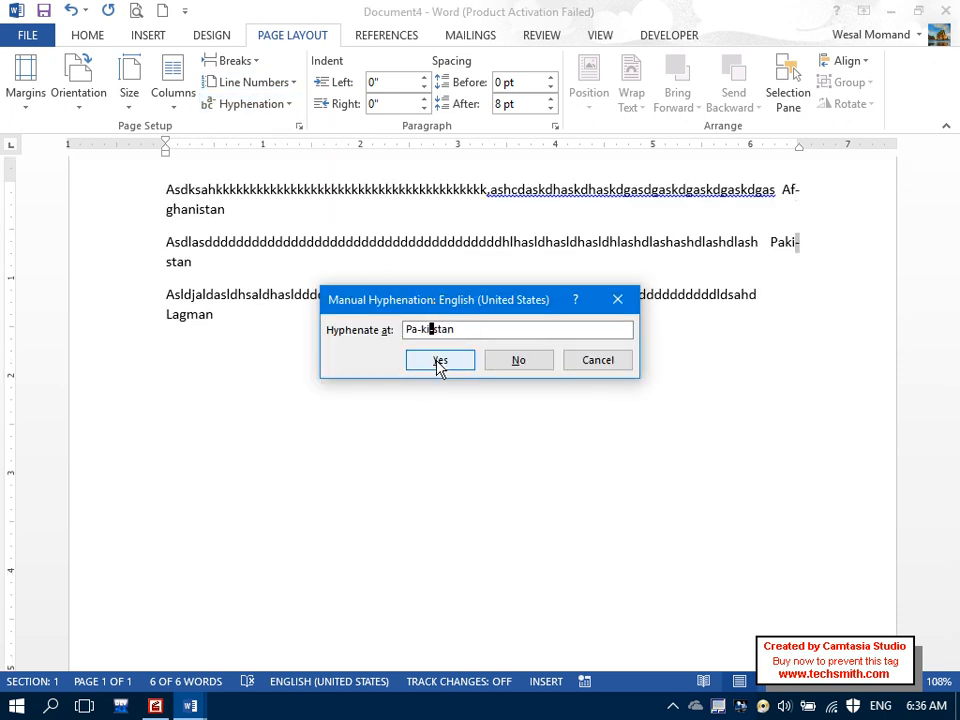
left_click(438, 362)
left_click(518, 362)
left_click(448, 407)
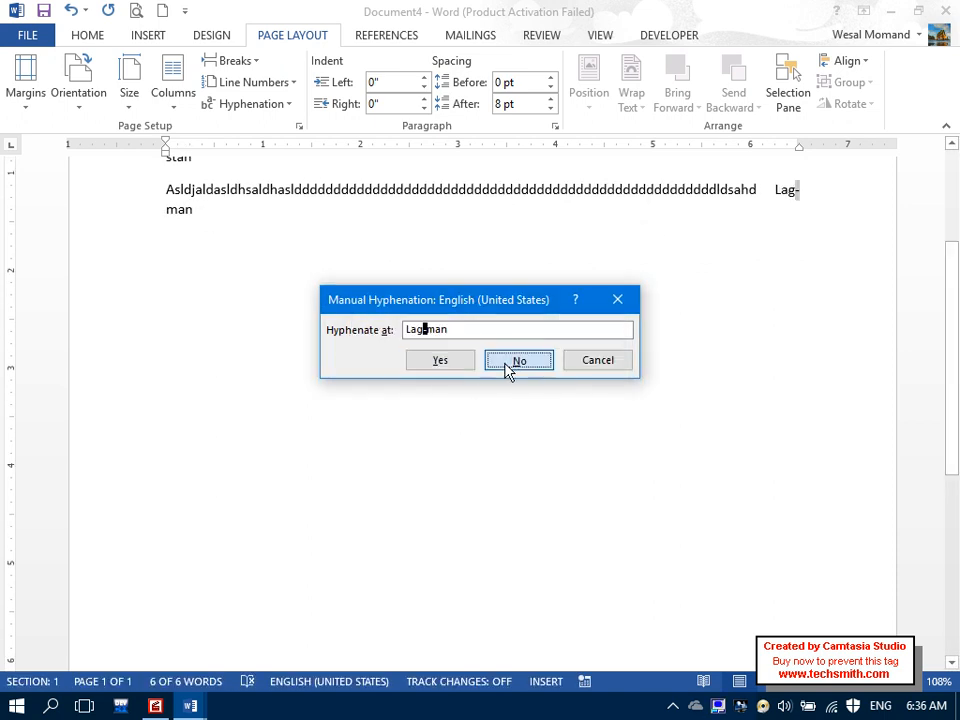
left_click(503, 366)
left_click(484, 408)
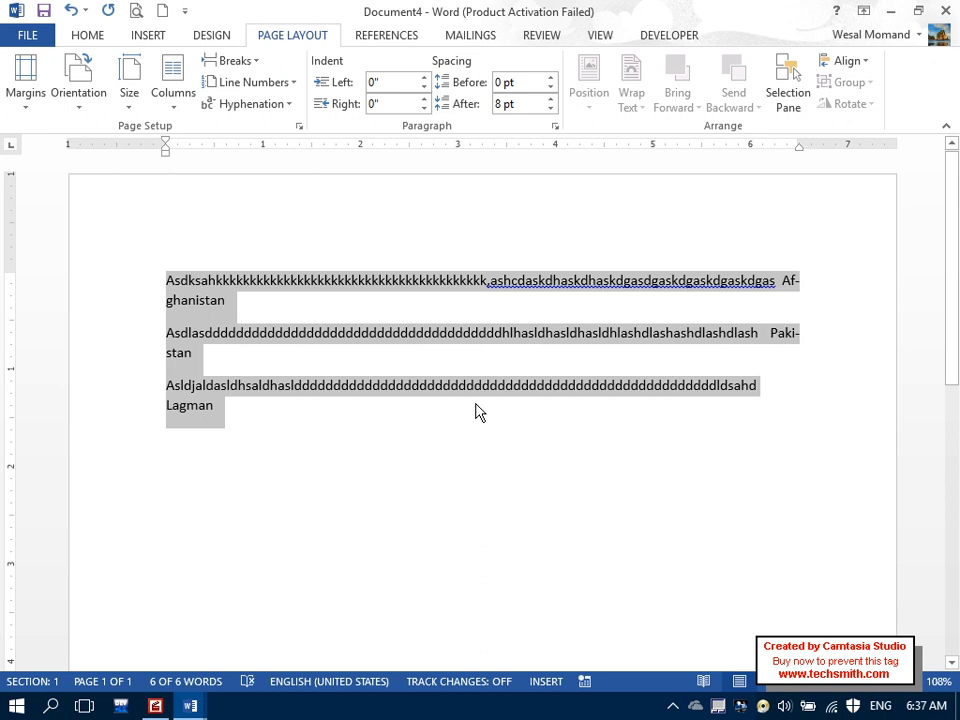
Step: Switch the hyphenation of the selected text to Automatic, to None and back to Automatic to compare how Lagman breaks
left_click(262, 104)
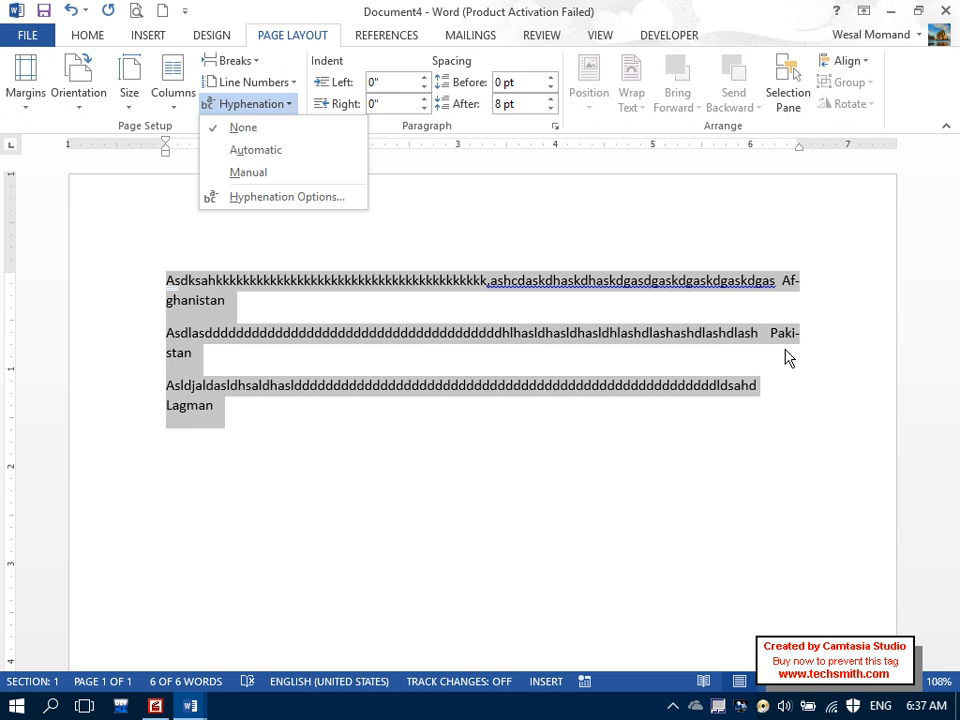
left_click(268, 150)
left_click(244, 104)
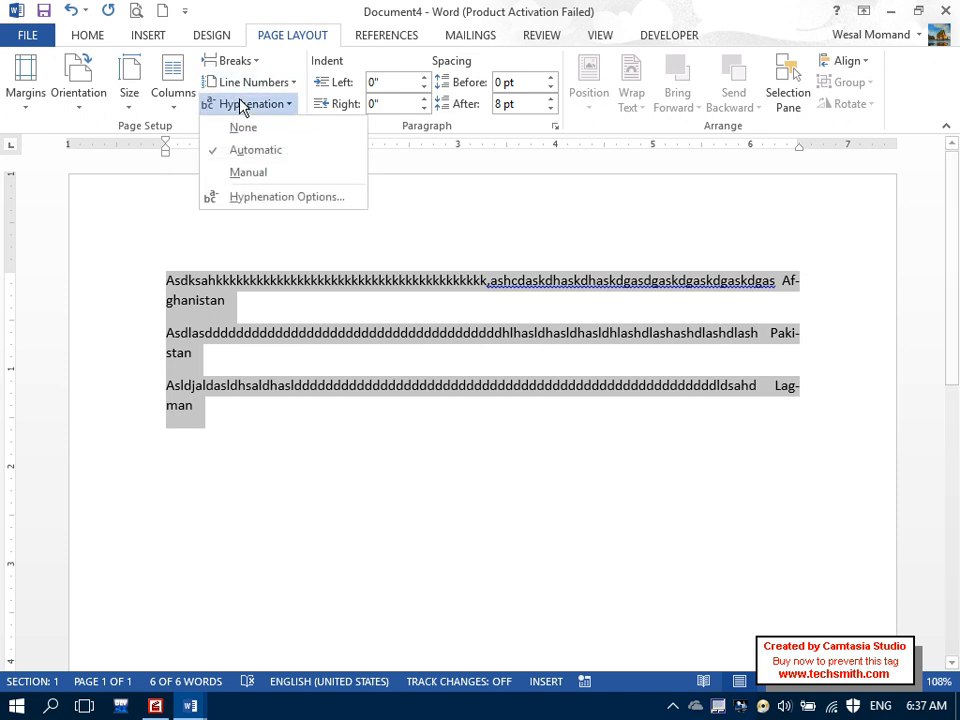
left_click(268, 128)
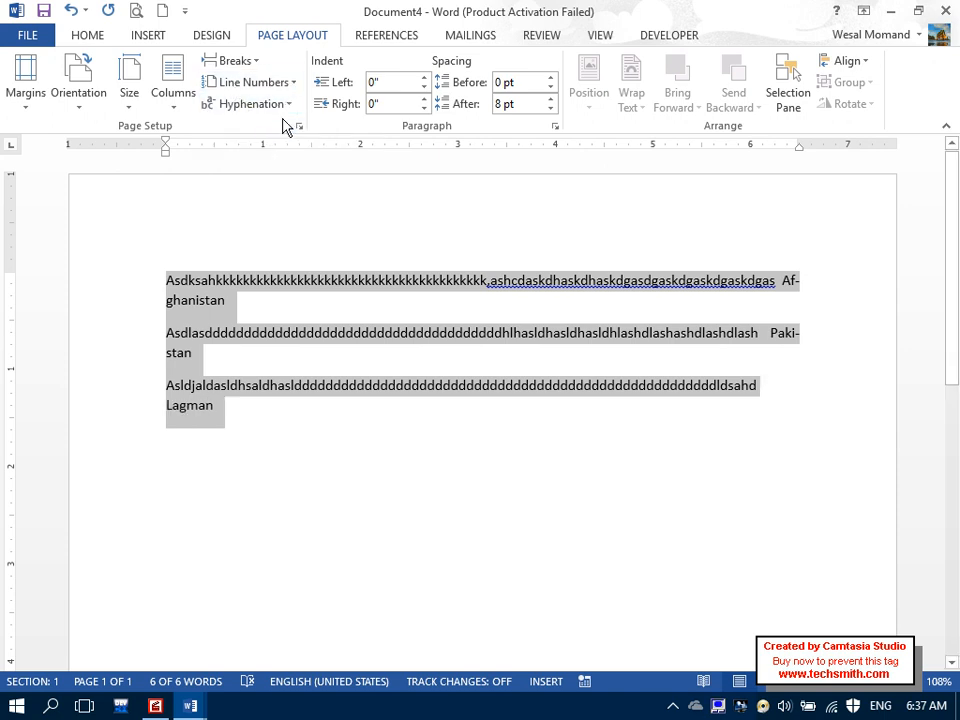
left_click(270, 104)
left_click(295, 152)
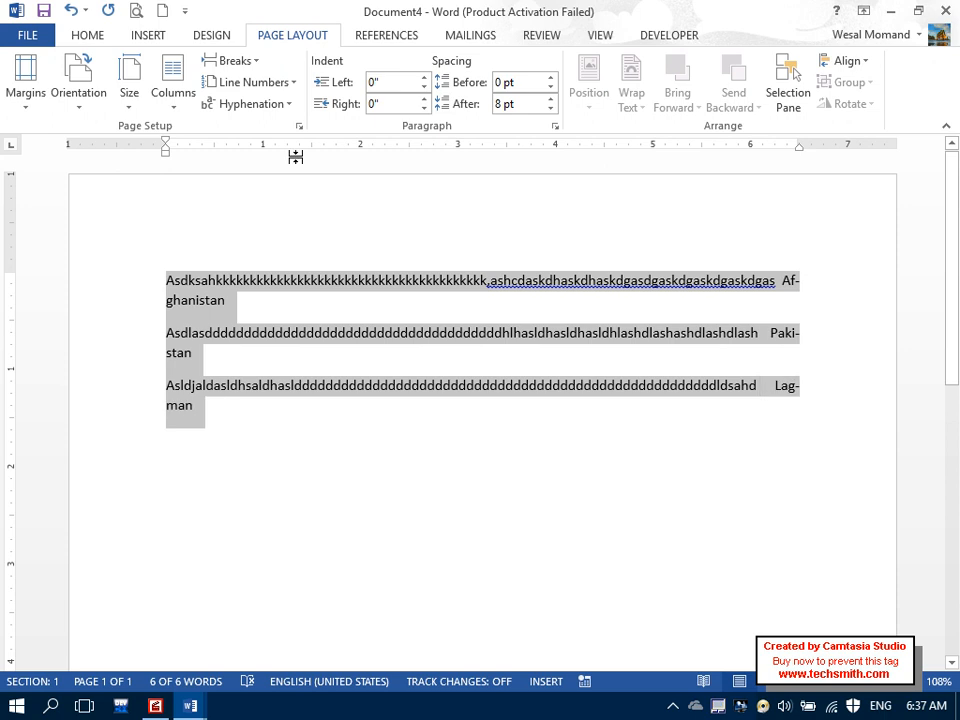
Step: Examine the hyphenation options, including the setting for words in CAPS, without changing anything
left_click(256, 108)
left_click(246, 201)
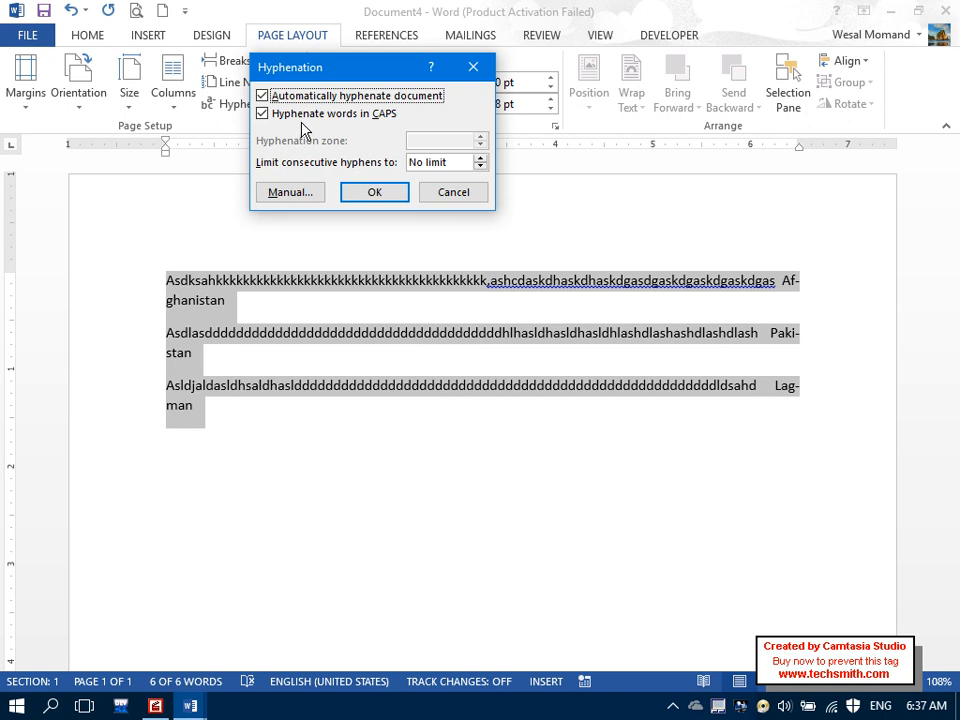
left_click(453, 192)
Step: Add a fourth paragraph with a nearly line-long filler word beginning with "Asdlkaaa", followed by the word Nooristan
left_click(333, 485)
key("Return")
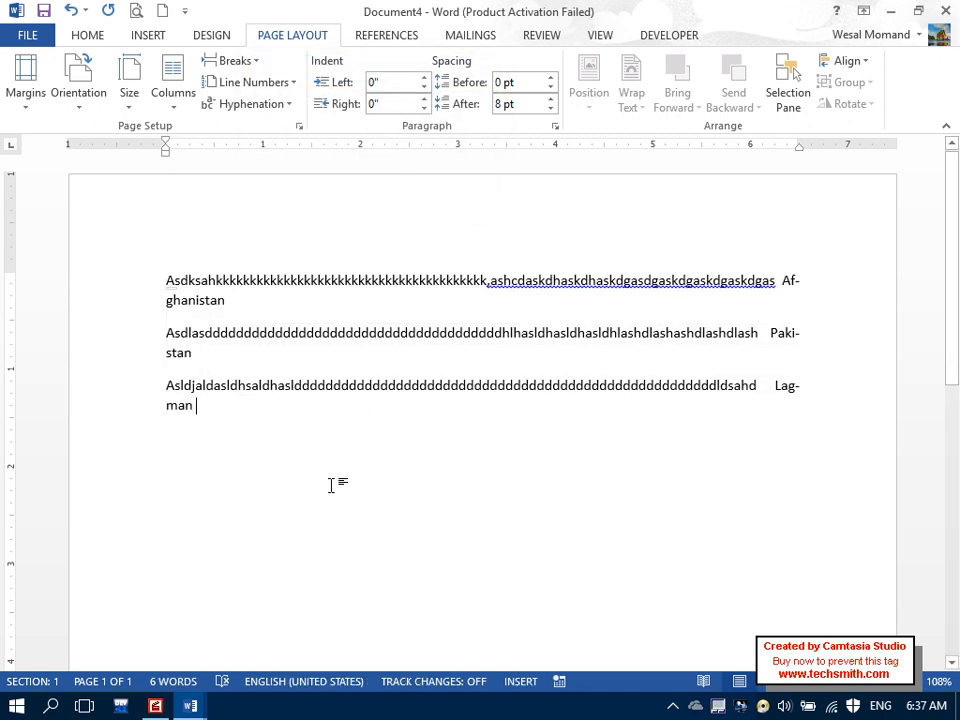
type("asdlkaaaaaaadddddddddddddhkas")
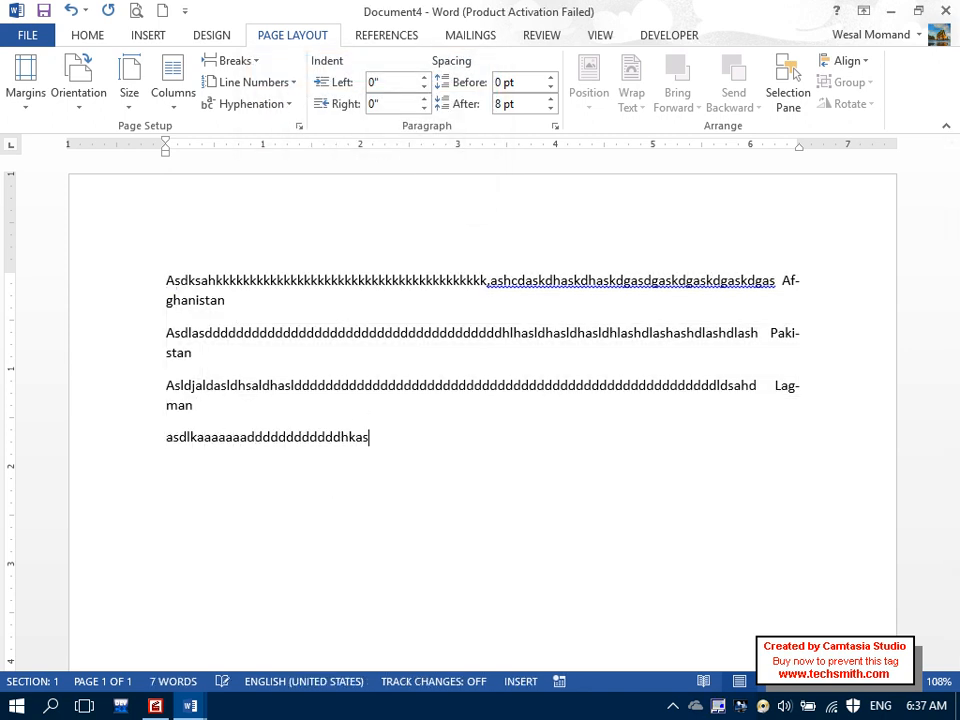
type("hdkashdaskdhaksdkashdkashdkashdkashdkas")
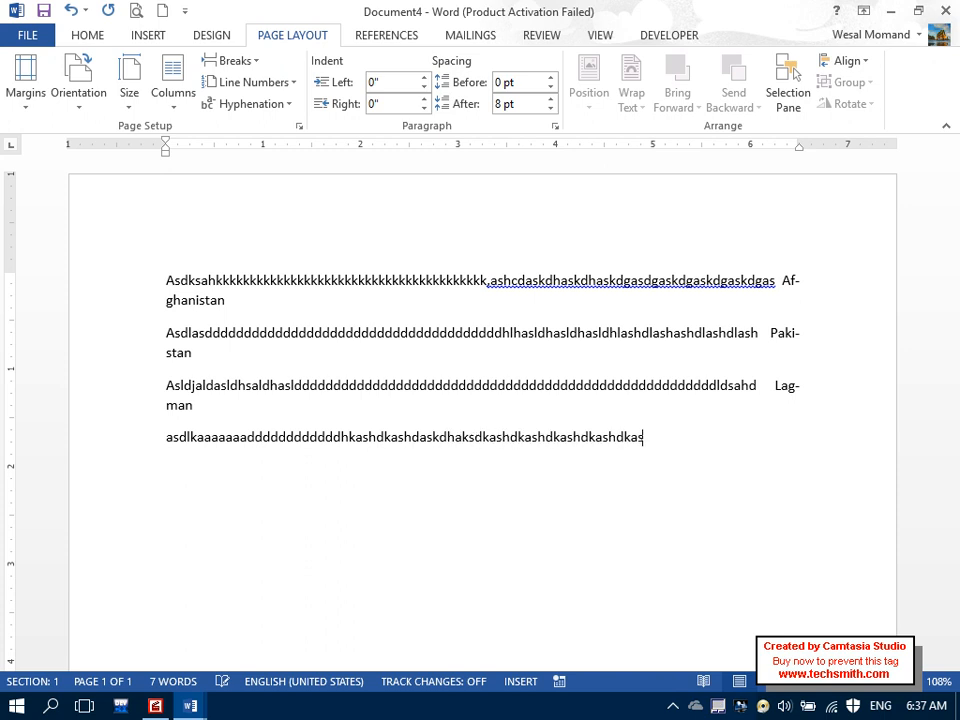
type("hfkadagfsdkfgksdf")
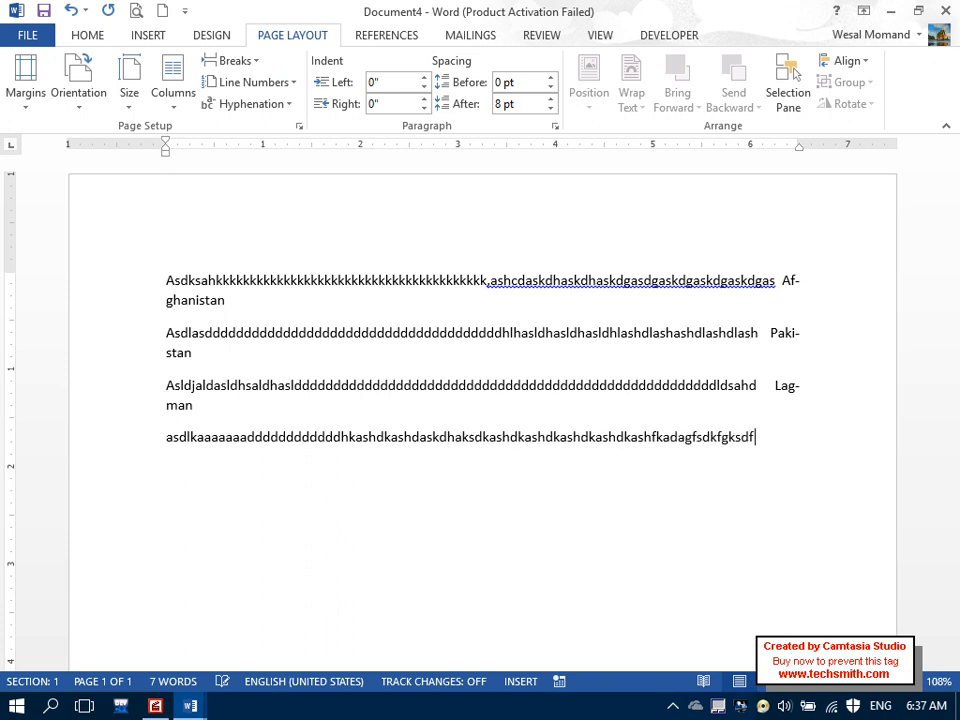
key("Caps_Lock")
type("N")
key("Caps_Lock")
type("ooristan")
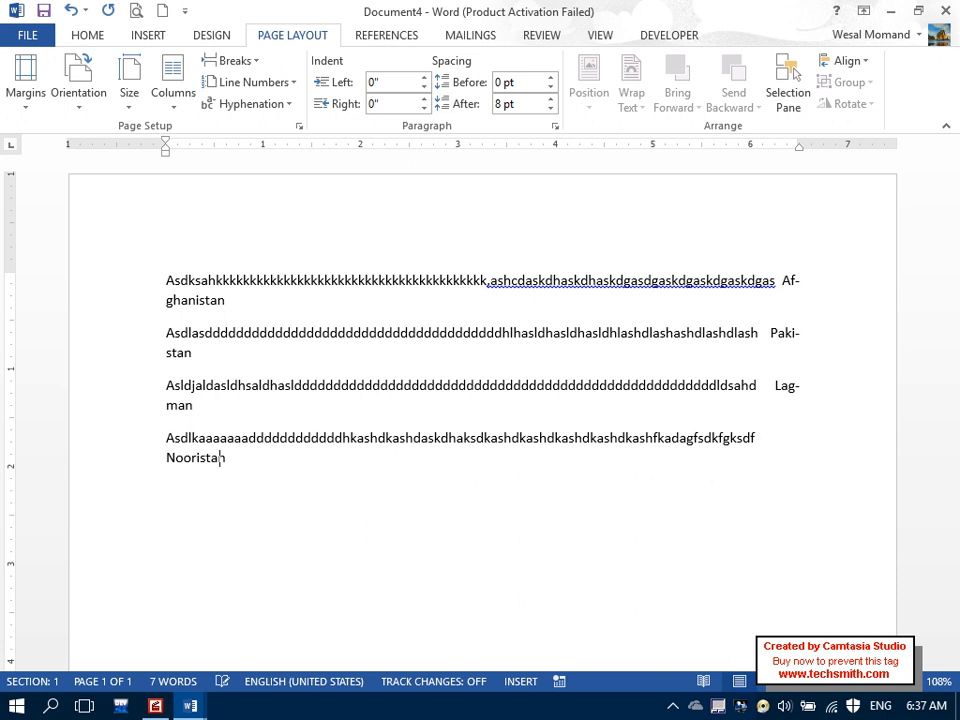
Step: Shorten the fourth paragraph's filler word slightly and replace Nooristan with the all-caps word NOORISTAN to test its hyphenation
key("BackSpace")
key("BackSpace")
key("BackSpace")
key("BackSpace")
key("BackSpace")
key("BackSpace")
key("BackSpace")
key("BackSpace")
key("BackSpace")
key("BackSpace")
key("BackSpace")
key("BackSpace")
key("BackSpace")
key("BackSpace")
key("Caps_Lock")
type("NOORISTAN")
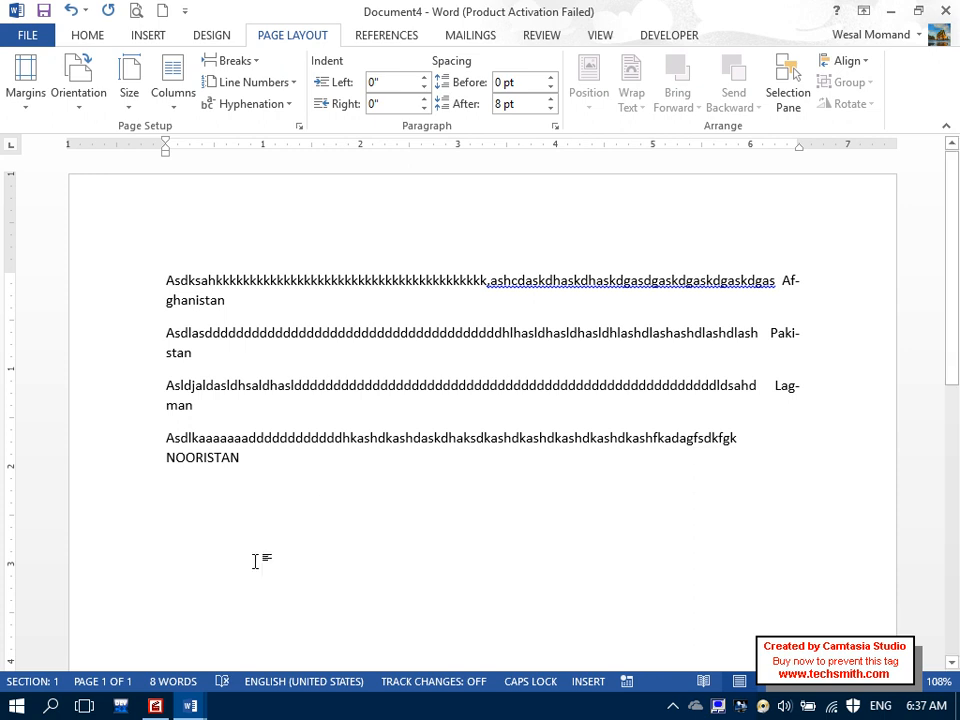
left_click_drag(227, 463, 45, 278)
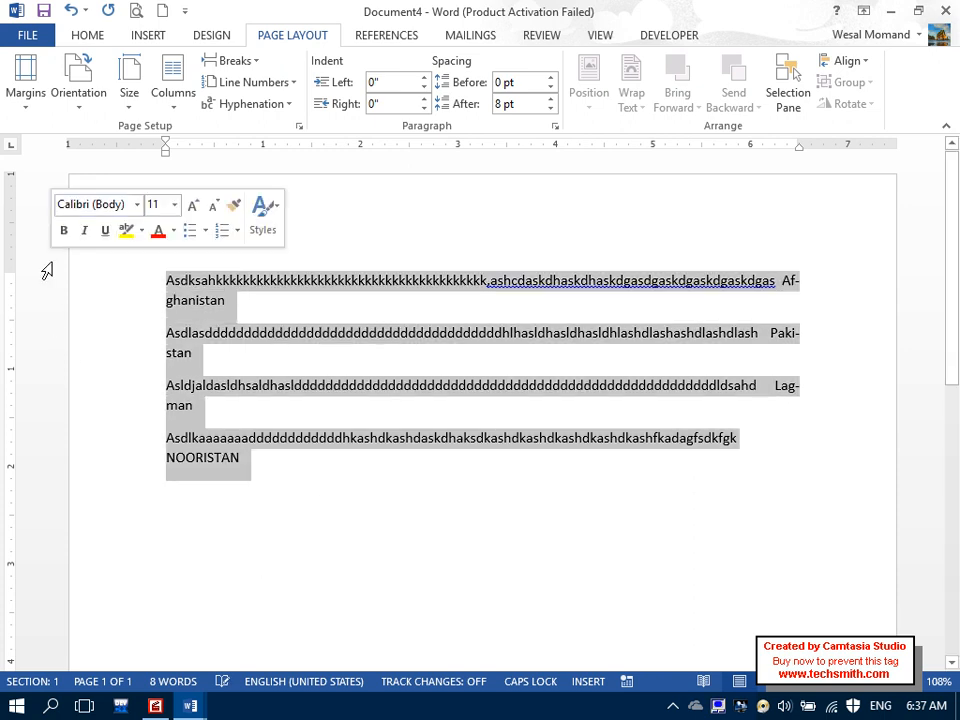
left_click(232, 104)
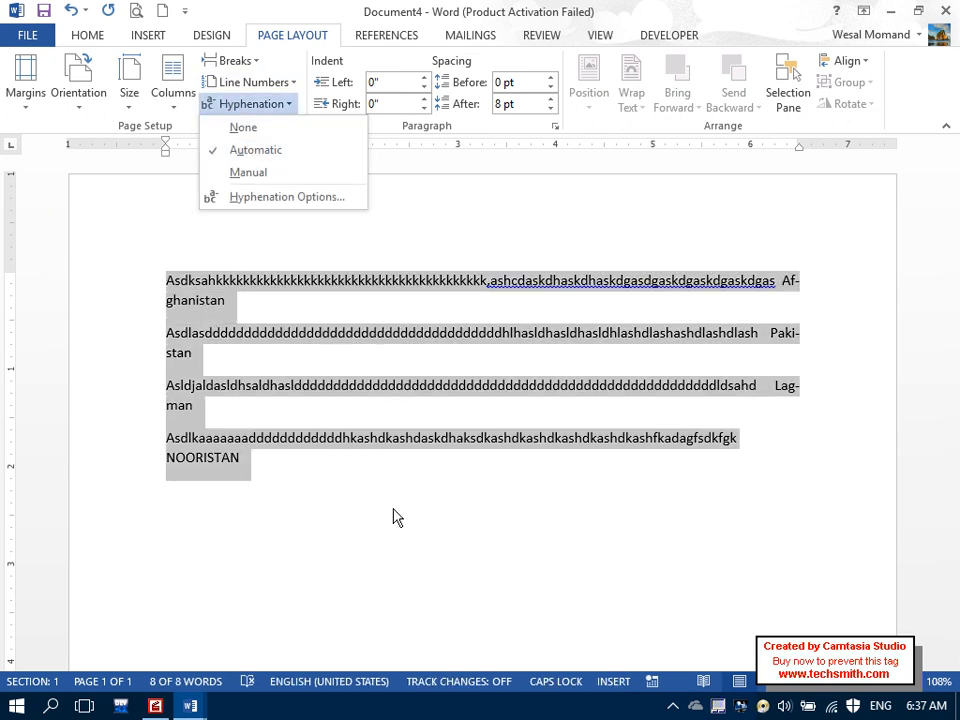
left_click(394, 514)
left_click(394, 510)
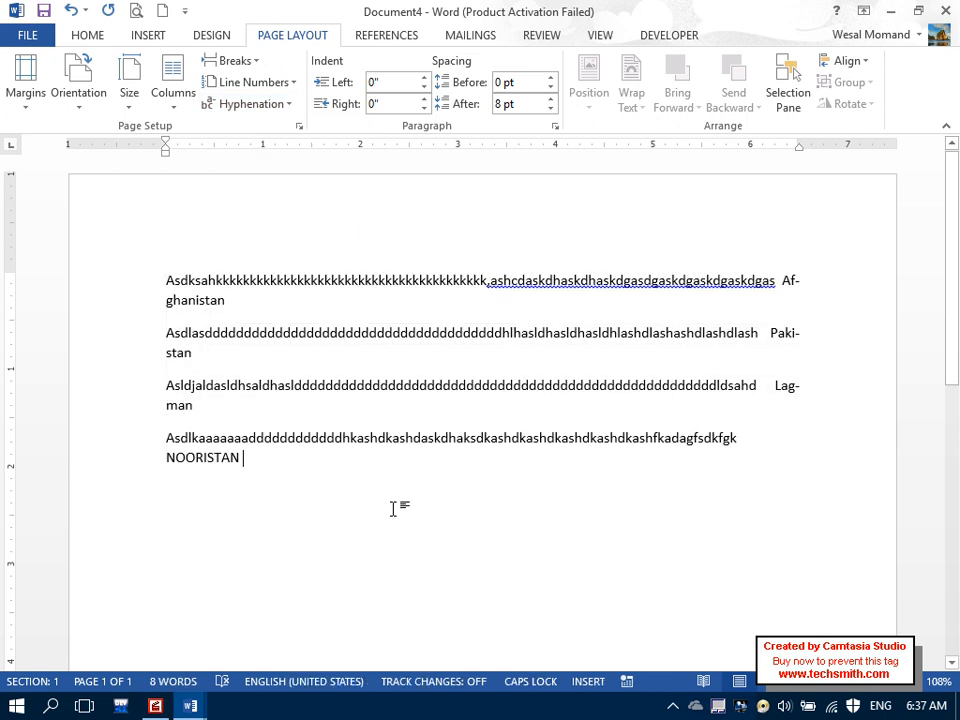
Step: Remove NOORISTAN from the fourth paragraph, trim the filler word and try NANGARHAR at the line end instead
key("BackSpace")
key("BackSpace")
key("BackSpace")
key("BackSpace")
key("BackSpace")
key("BackSpace")
key("BackSpace")
key("BackSpace")
key("BackSpace")
key("BackSpace")
key("BackSpace")
key("BackSpace")
key("BackSpace")
type("SFDSF")
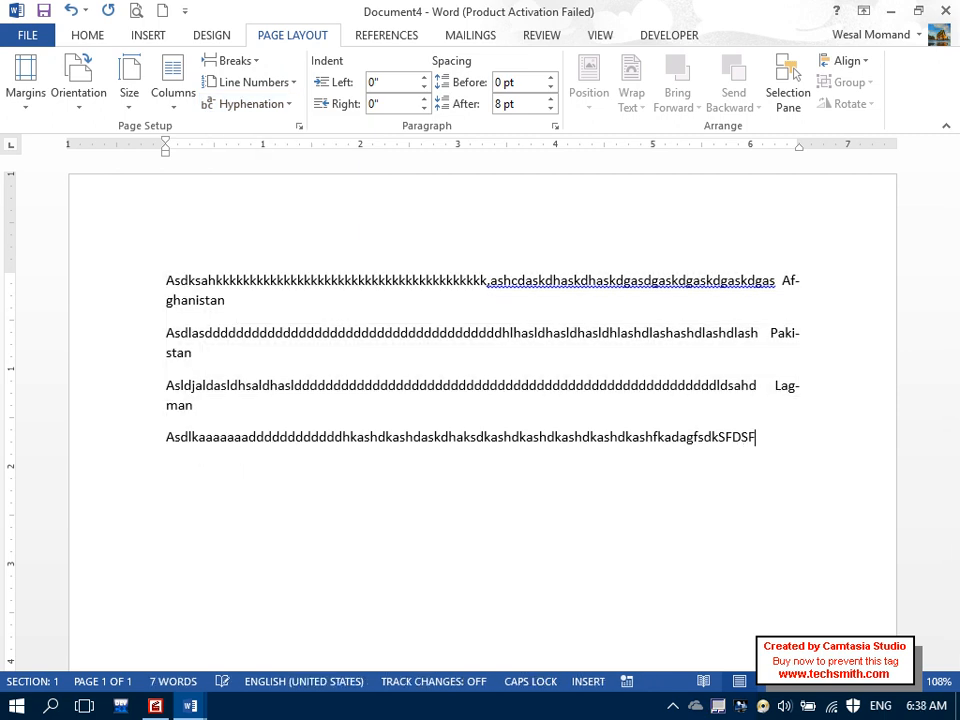
key("BackSpace")
key("BackSpace")
key("BackSpace")
type("ASDA")
key("BackSpace")
key("BackSpace")
key("BackSpace")
key("BackSpace")
type("GDF")
key("BackSpace")
key("BackSpace")
key("BackSpace")
type("NANGARH")
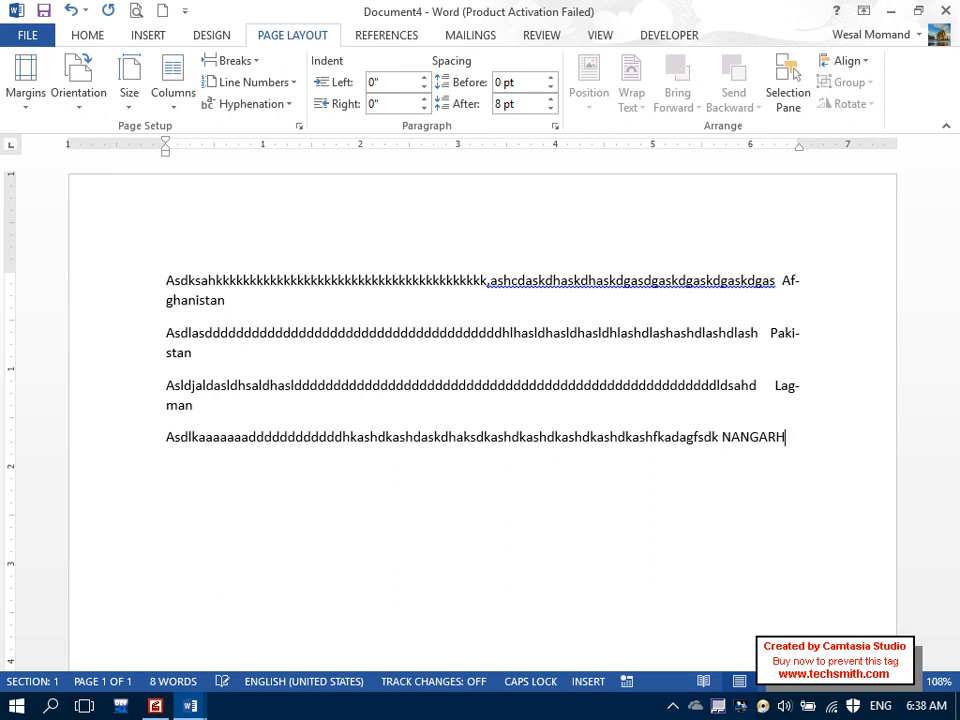
type("AR")
key("BackSpace")
key("BackSpace")
key("BackSpace")
key("BackSpace")
key("BackSpace")
key("BackSpace")
key("BackSpace")
key("BackSpace")
key("BackSpace")
key("BackSpace")
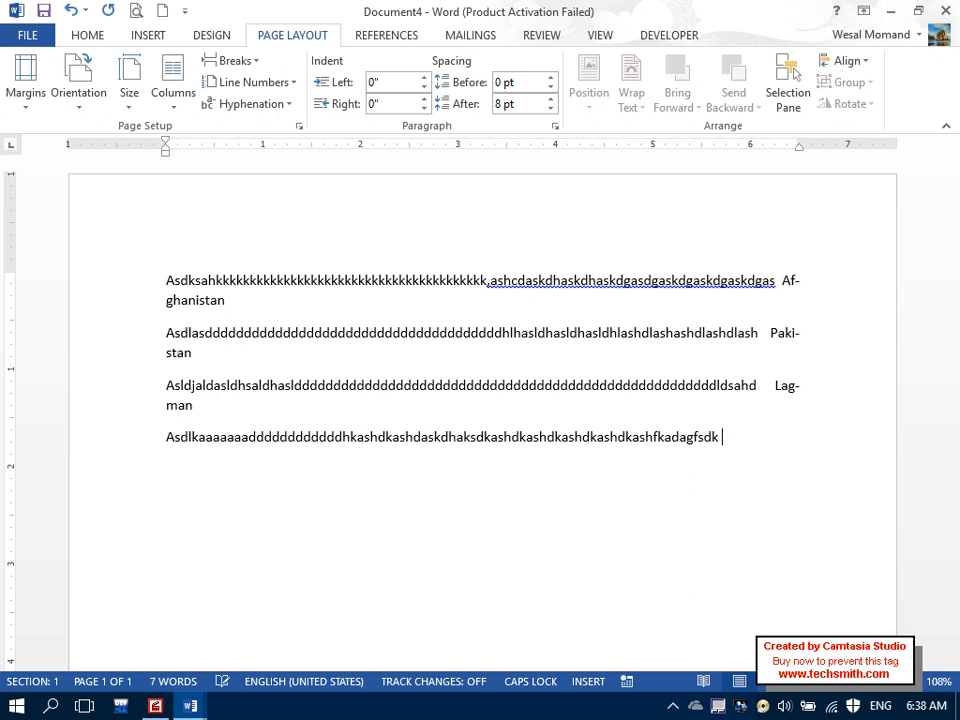
Step: Try KUNER at the end of the fourth paragraph's line, extending the filler word with ASDASDS
type("KUNER")
key("BackSpace")
key("BackSpace")
key("BackSpace")
key("BackSpace")
key("BackSpace")
key("BackSpace")
type("ASDAS")
type(" KUNER")
key("BackSpace")
key("BackSpace")
key("BackSpace")
key("BackSpace")
key("BackSpace")
key("BackSpace")
type("DSAD KUNER")
key("BackSpace")
key("BackSpace")
key("BackSpace")
key("BackSpace")
key("BackSpace")
key("BackSpace")
key("BackSpace")
key("BackSpace")
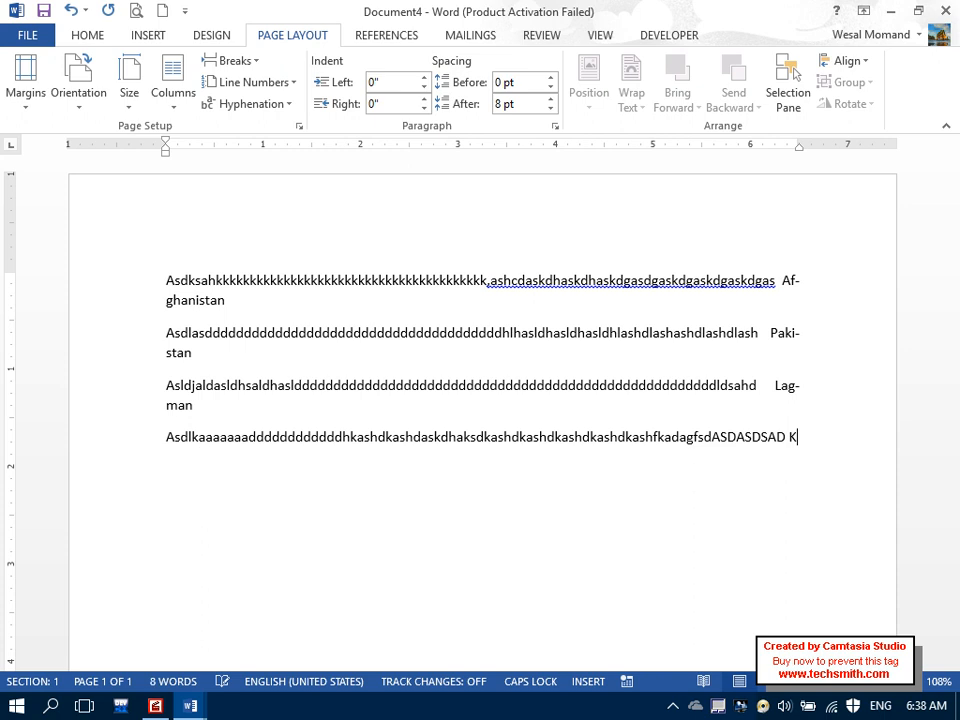
Step: End the fourth paragraph with the all-caps word LAGMAN and check where it breaks
type("LAGMAN")
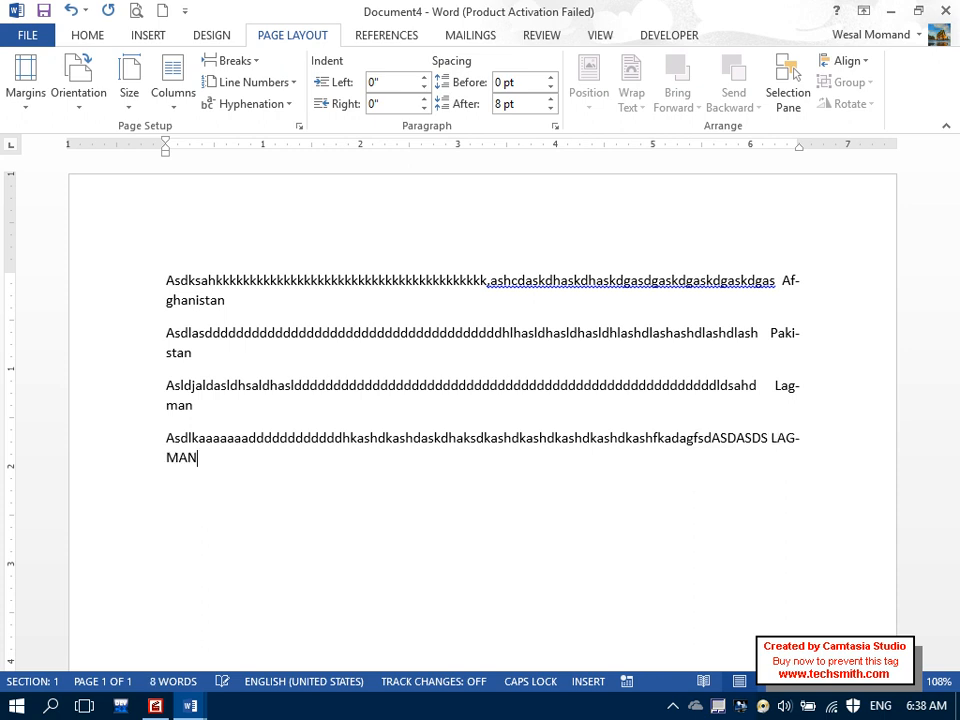
key("BackSpace")
type("N")
left_click_drag(298, 480, 778, 437)
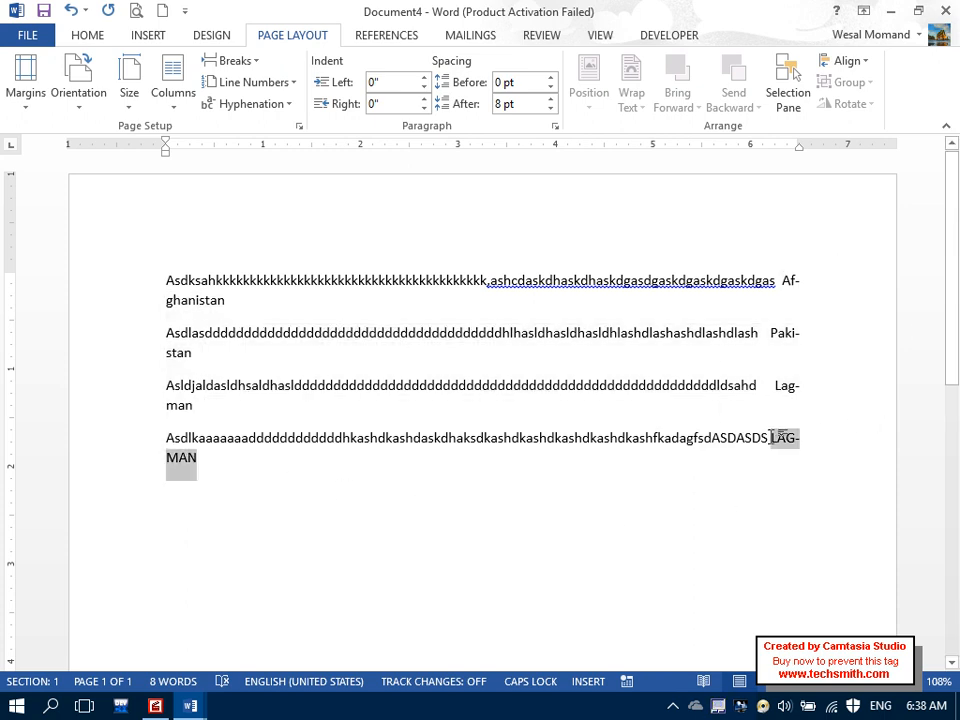
left_click(465, 461)
Step: Turn off hyphenation of words in CAPS for the whole text and check the line end before LAGMAN
triple_click(88, 289)
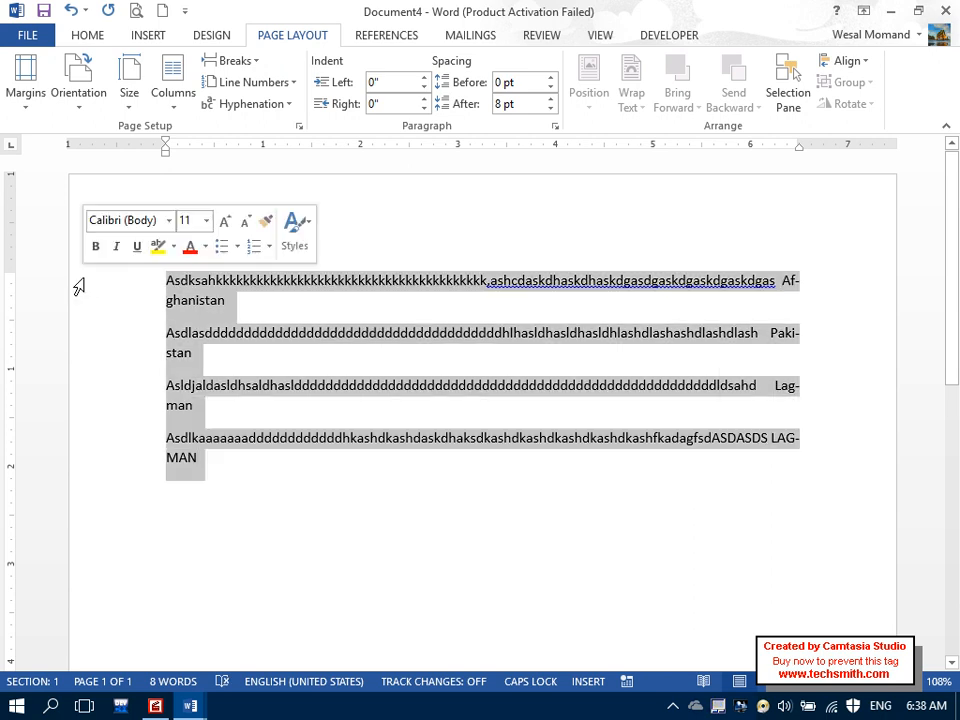
left_click(277, 109)
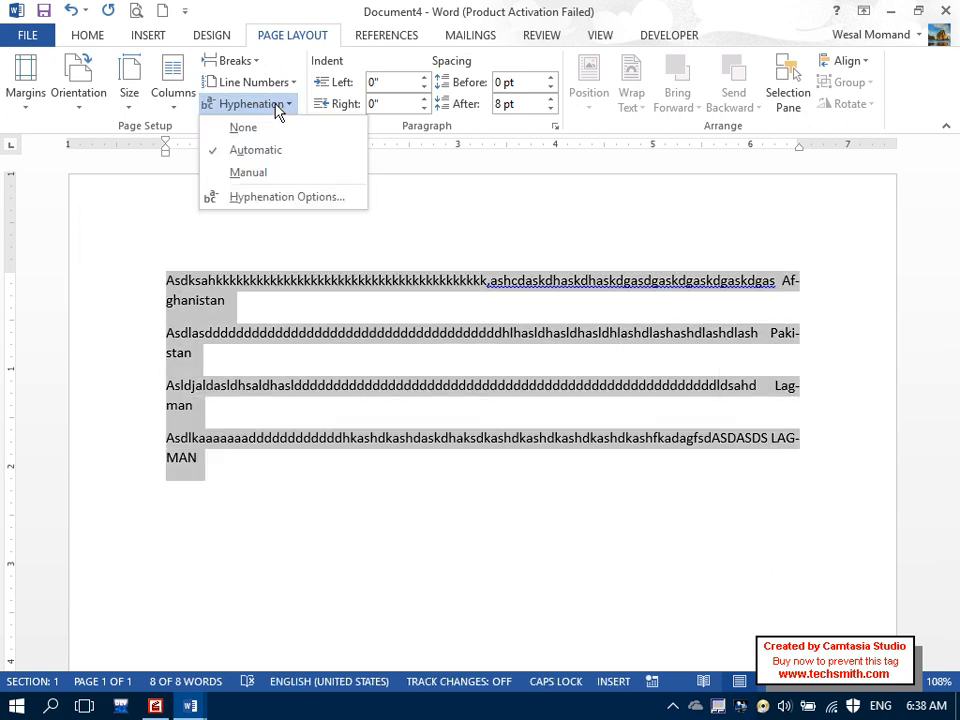
left_click(274, 196)
left_click(285, 114)
left_click(374, 192)
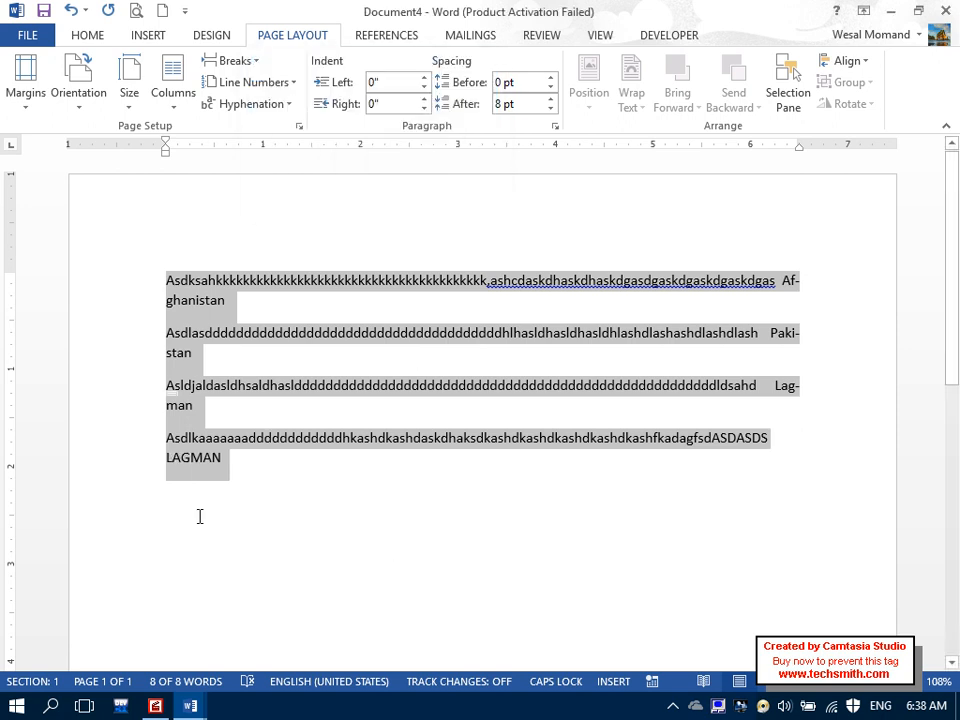
mouse_move(172, 474)
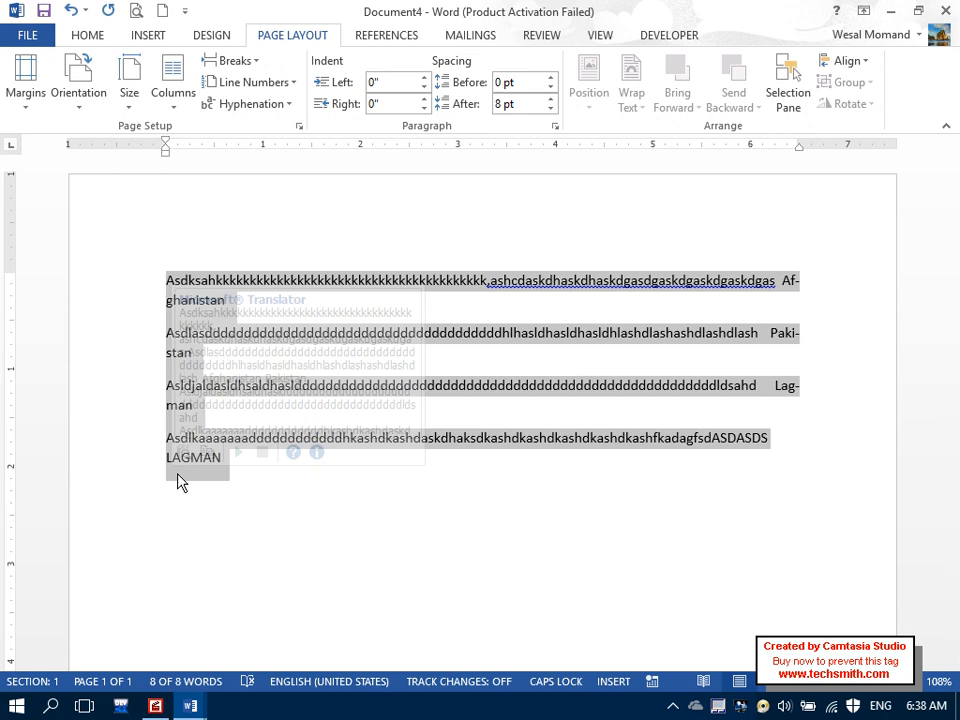
Step: Turn hyphenation of words in CAPS back on in the hyphenation options
left_click(252, 104)
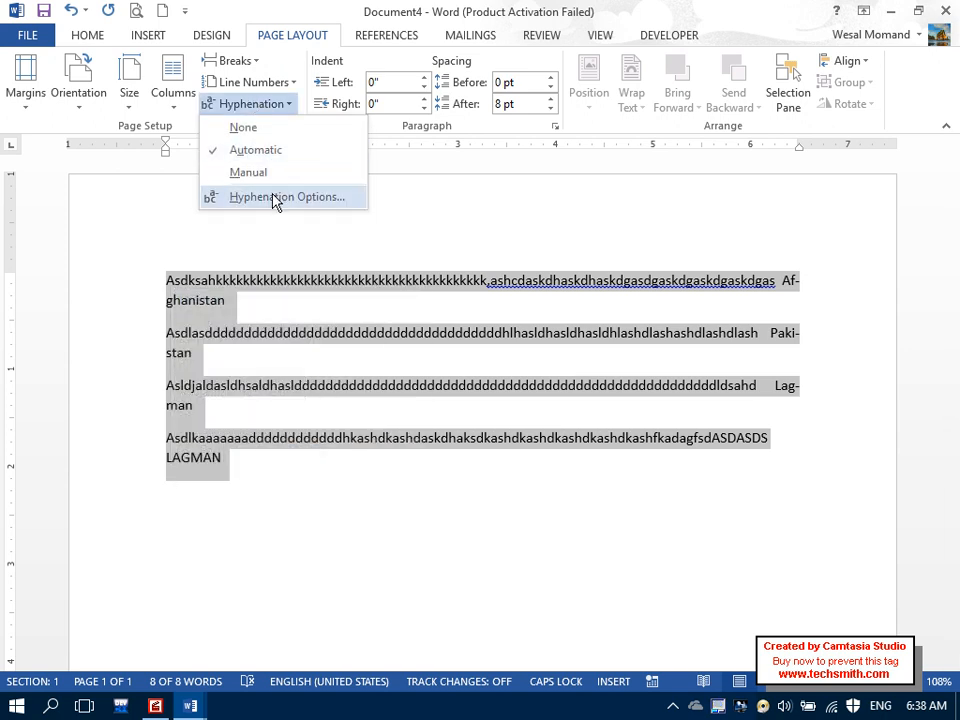
left_click(274, 197)
left_click(288, 114)
left_click(288, 116)
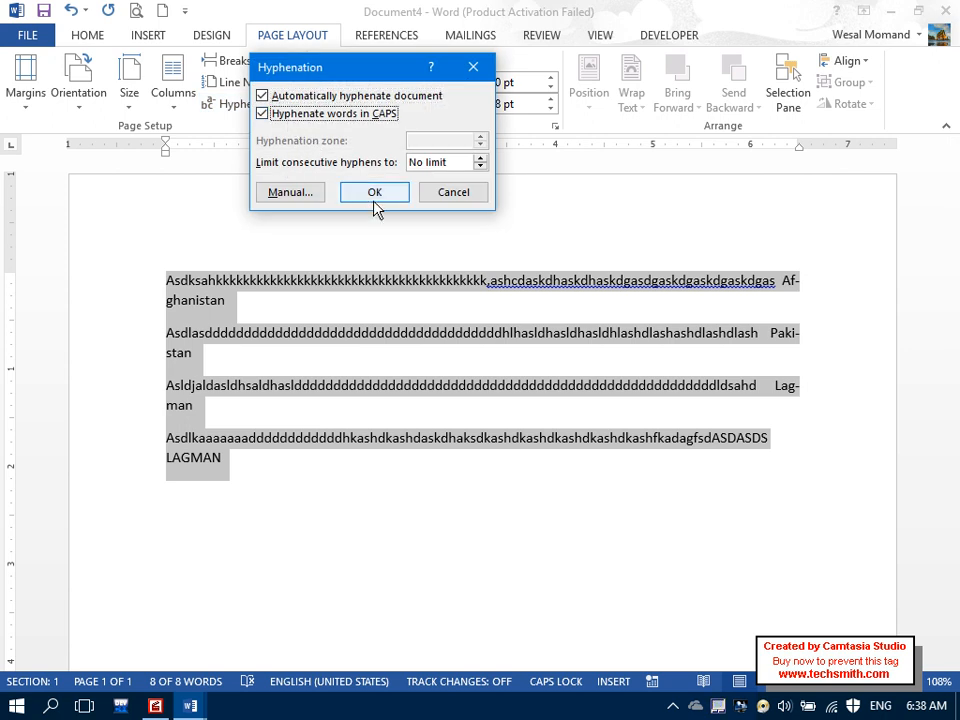
left_click(372, 192)
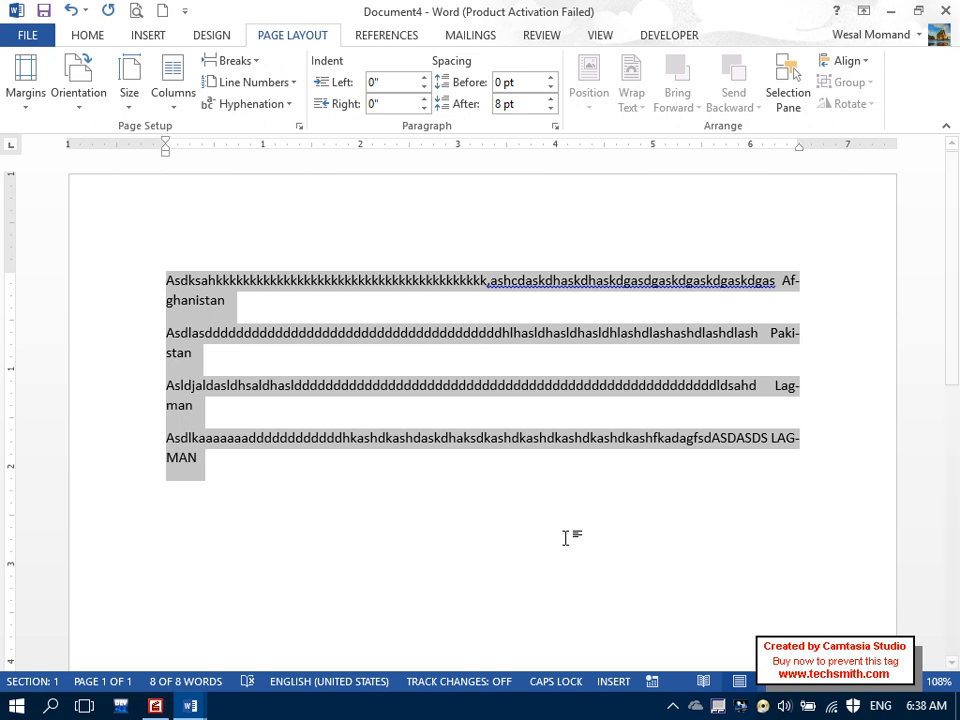
Step: Set hyphenation to None for the selected text and check the consecutive hyphens limit in the hyphenation options, leaving it unchanged
left_click(245, 105)
left_click(262, 132)
left_click(256, 104)
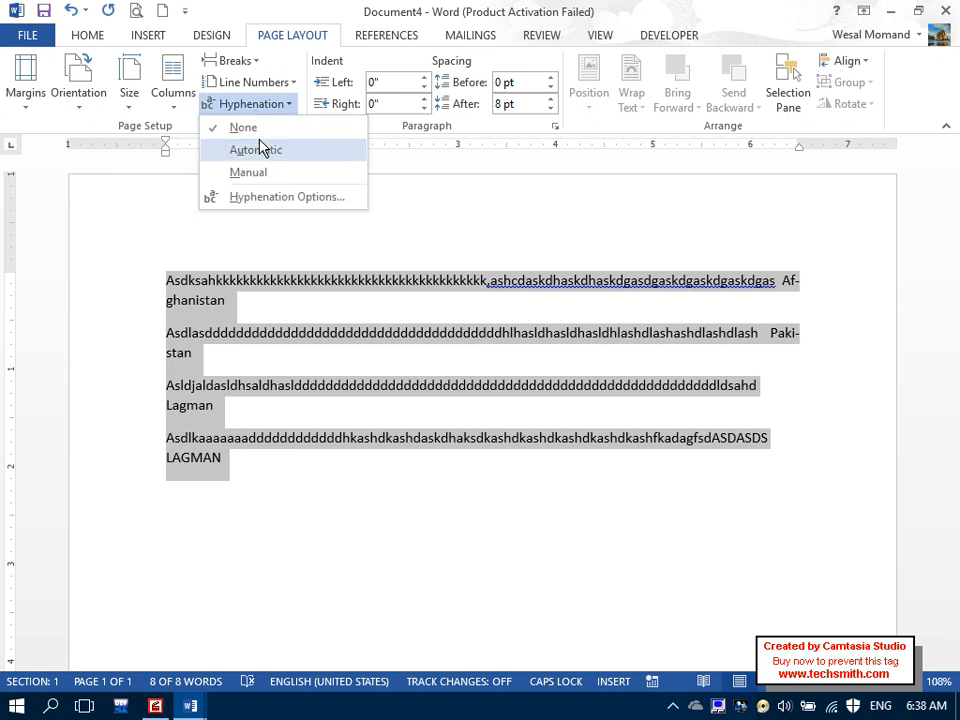
left_click(259, 198)
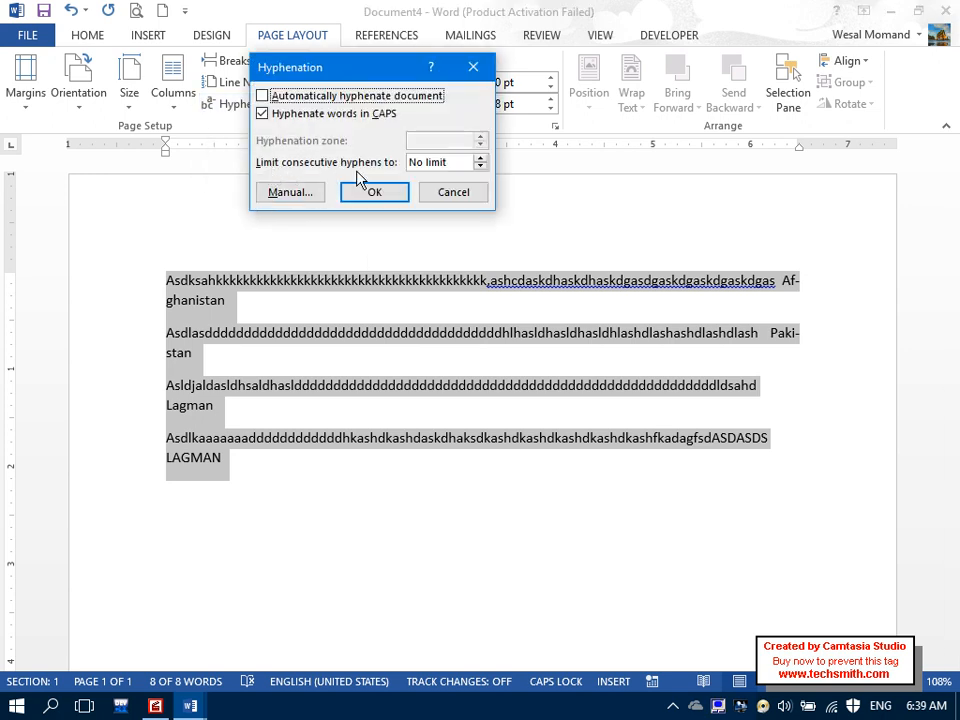
left_click(422, 163)
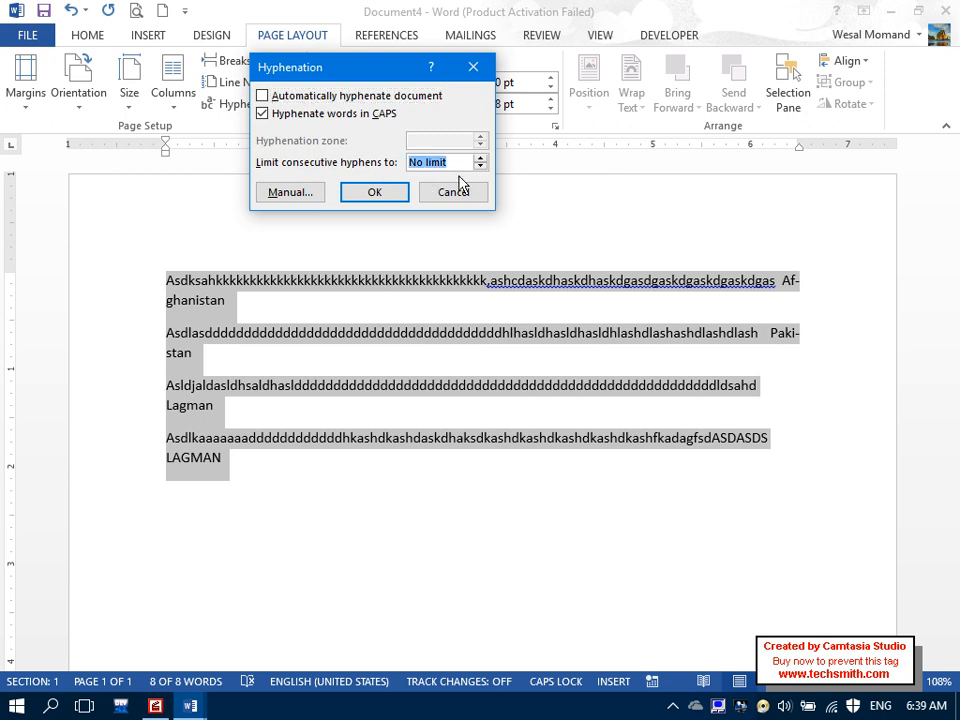
left_click(465, 198)
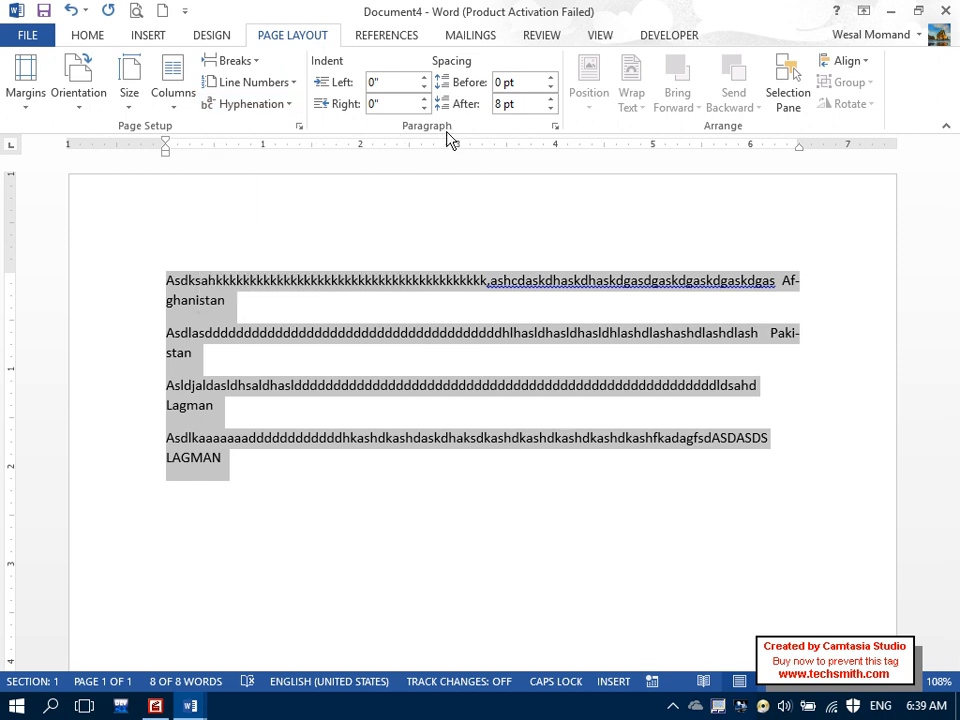
Step: Delete all the hyphenation test text and set hyphenation to None for the empty document
key("Delete")
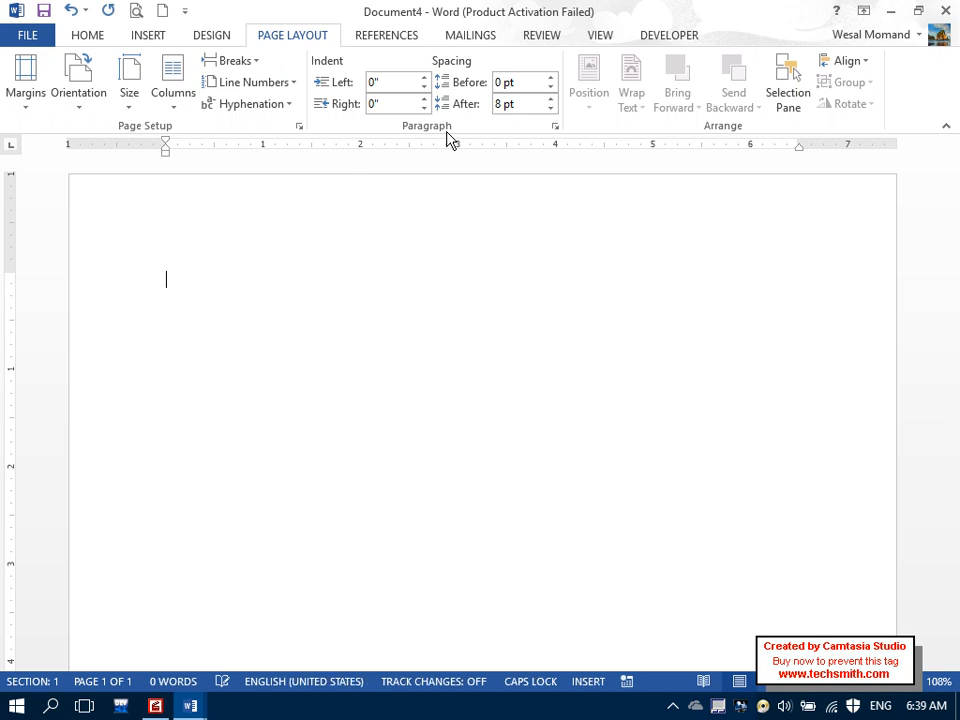
left_click(283, 103)
left_click(285, 126)
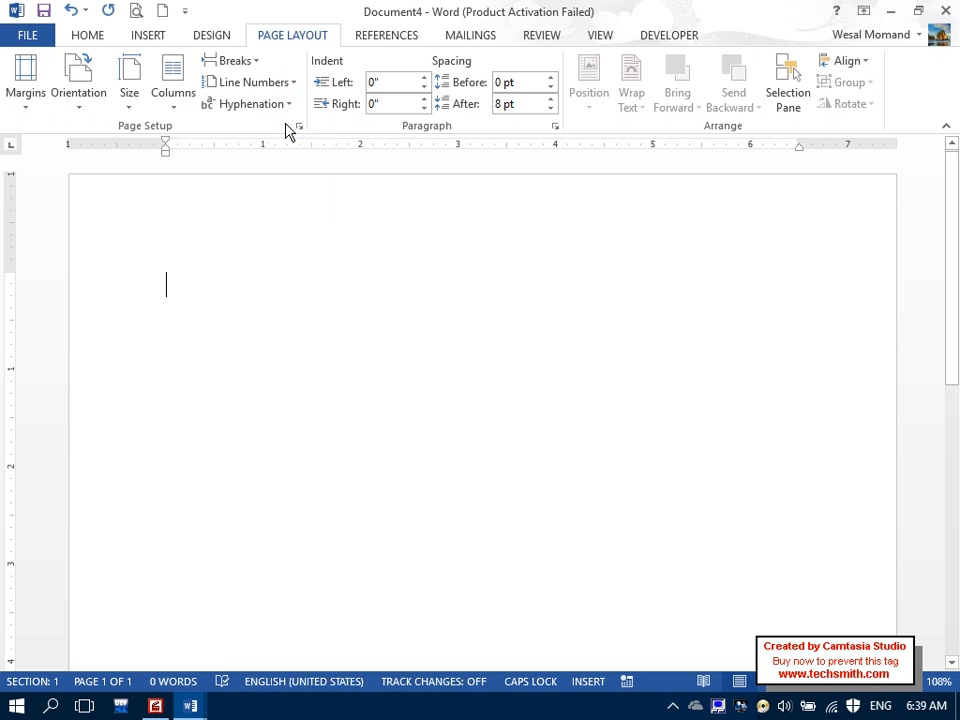
Step: Set the font size to 11 and generate sample paragraphs with =RAND()
left_click(76, 38)
left_click(172, 68)
type("11")
key("Return")
type("=RAND")
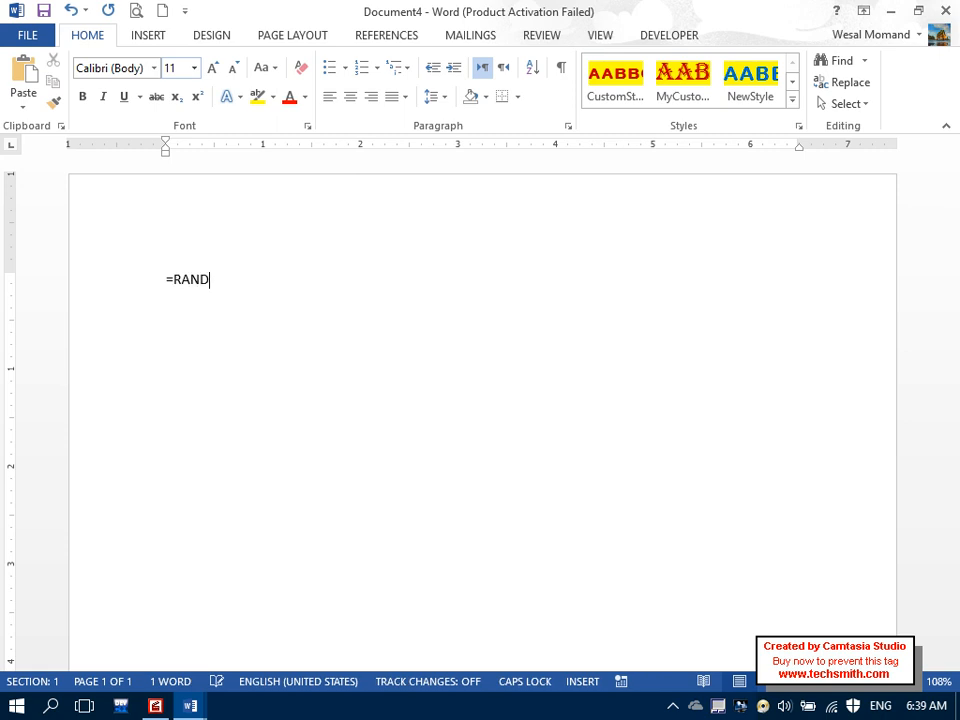
type("()")
key("Return")
Step: Try a left indent of 1" on all the sample text and undo it
key("ctrl+a")
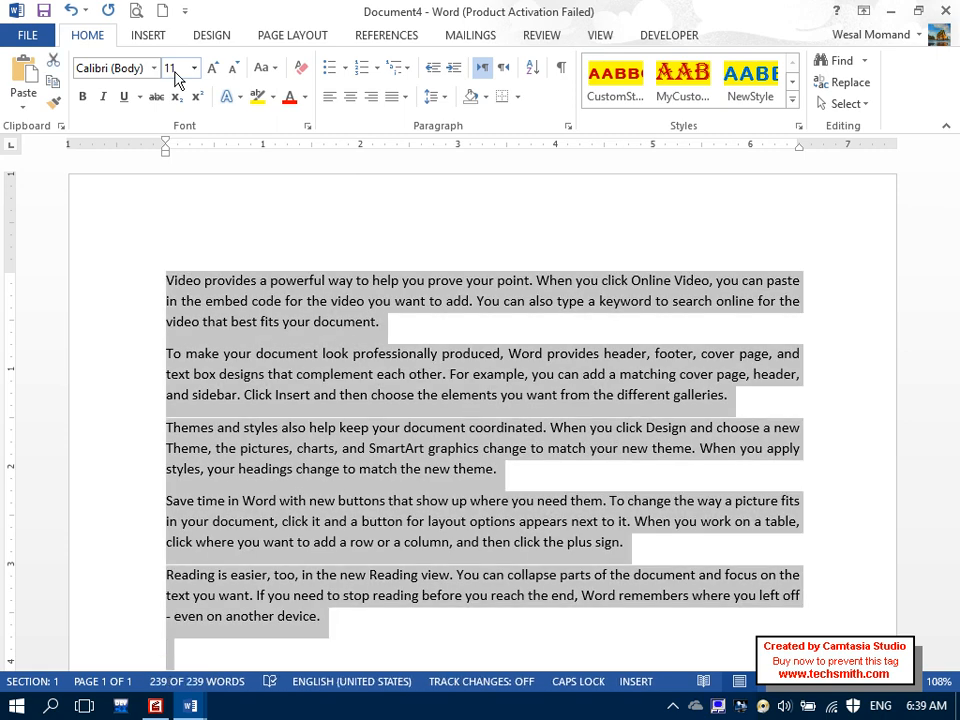
left_click(276, 42)
left_click(394, 82)
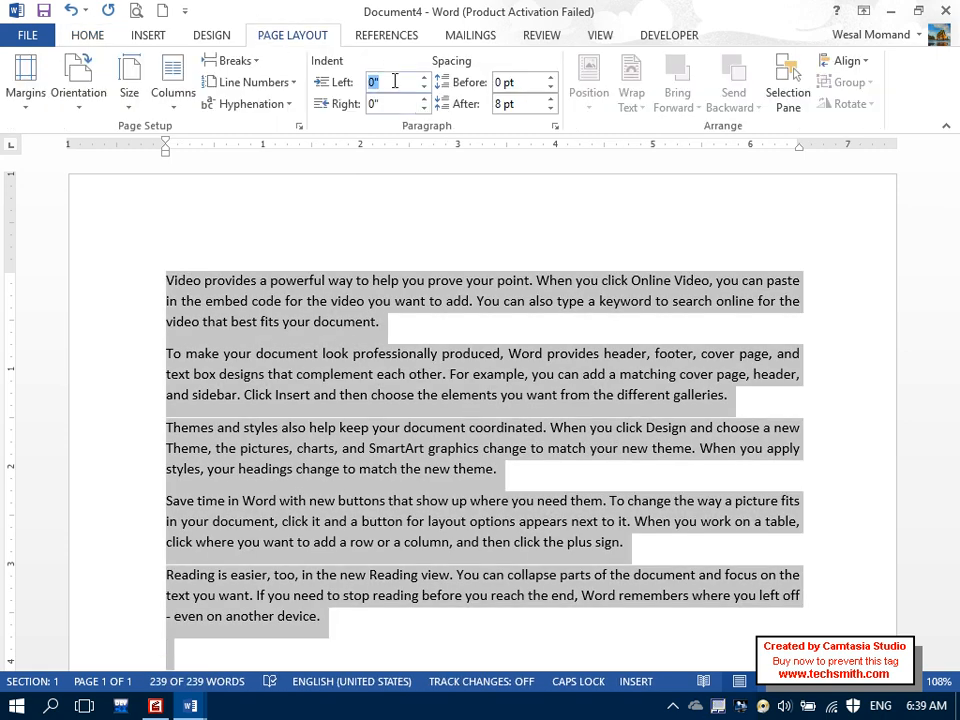
type("1")
key("Return")
key("ctrl+z")
Step: Try a right indent of 1" on all the sample text and undo it
left_click(397, 104)
type("1")
key("Return")
key("ctrl+z")
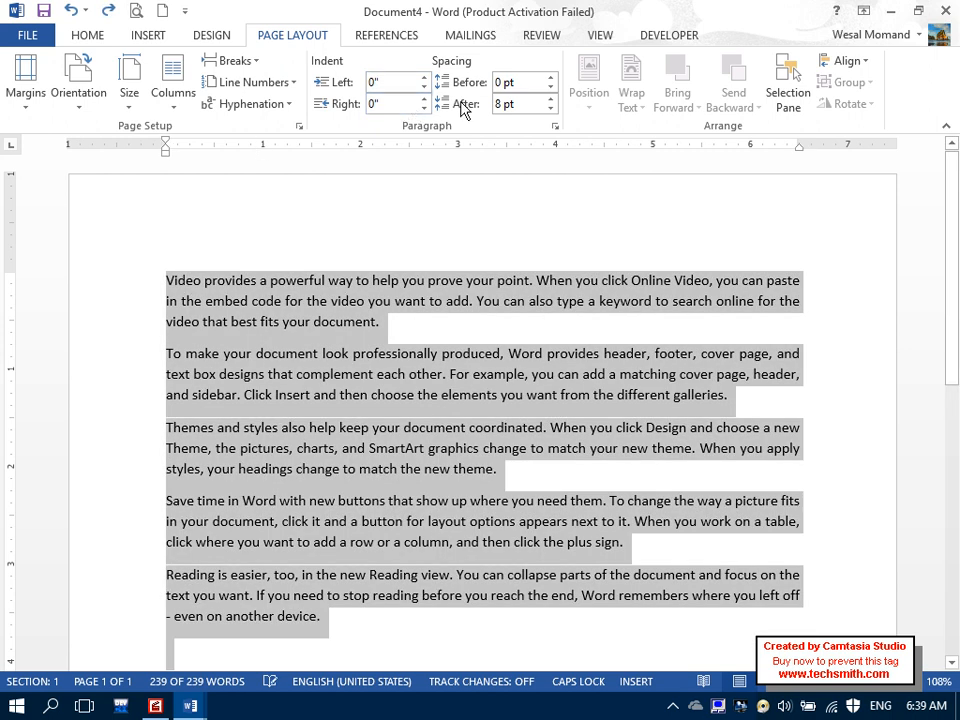
Step: Try 20 pt spacing before every sample paragraph and undo it
left_click(519, 82)
type("20")
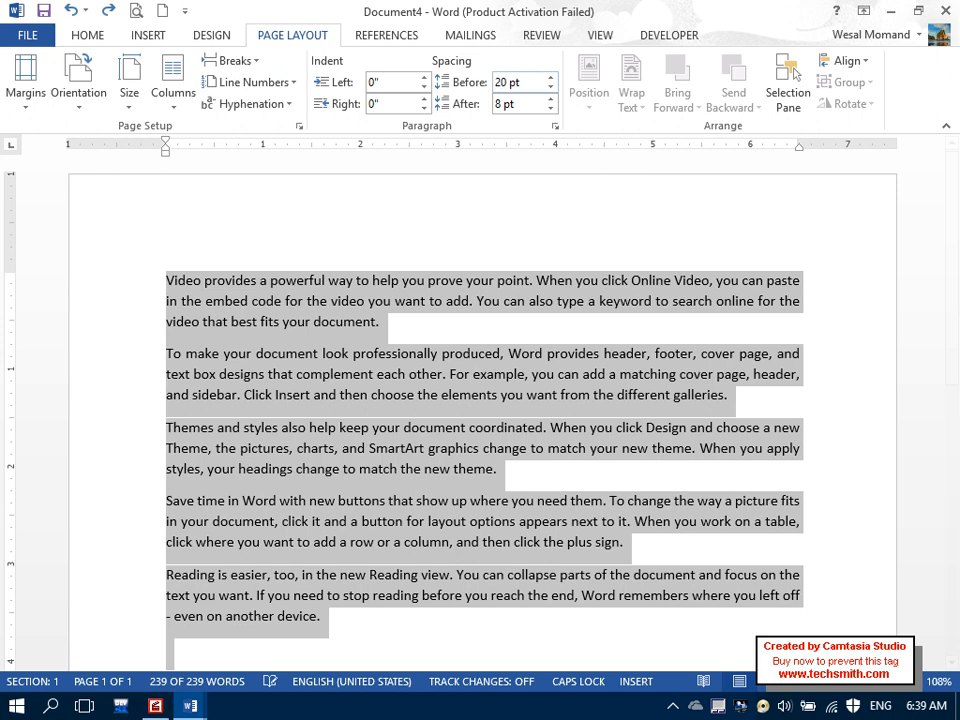
key("Return")
key("ctrl+z")
Step: Try 20 pt spacing after every sample paragraph and undo it
left_click(516, 103)
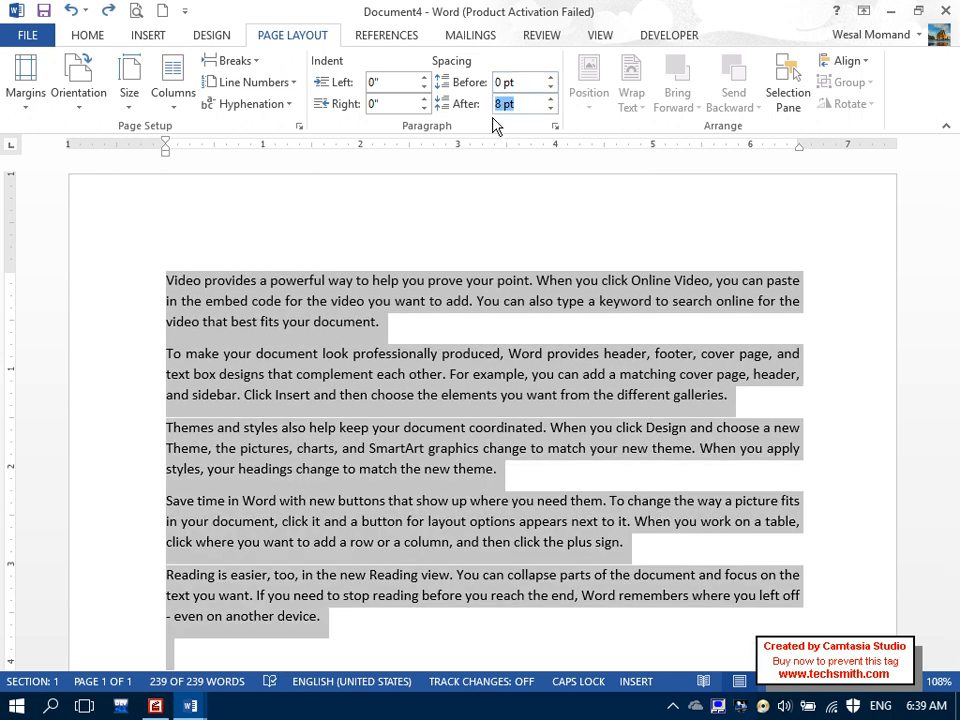
type("8")
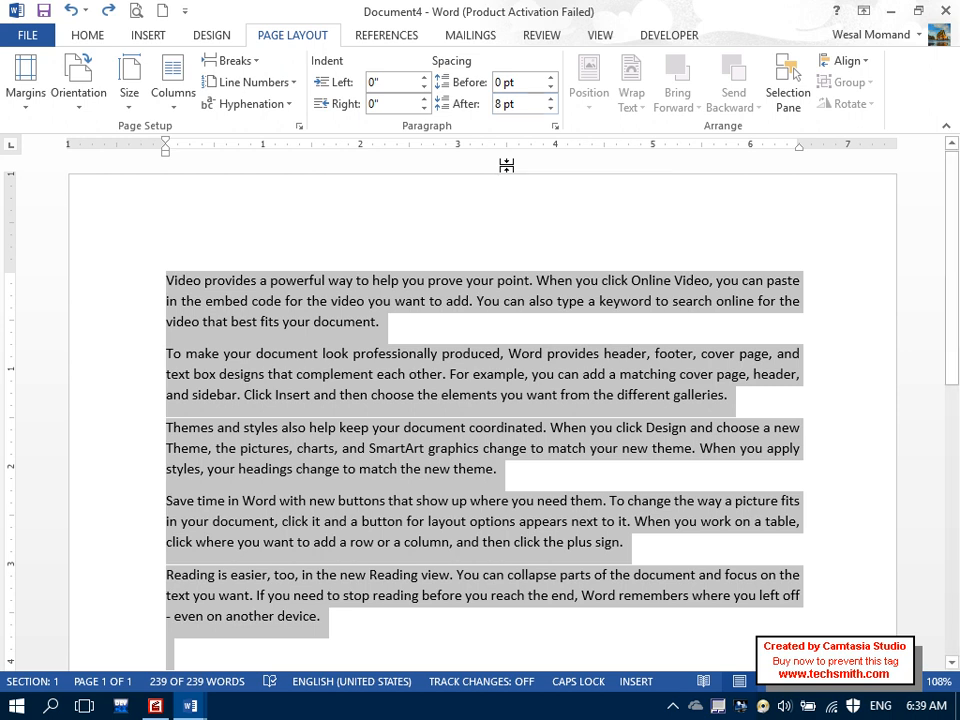
left_click(521, 103)
type("20")
key("Return")
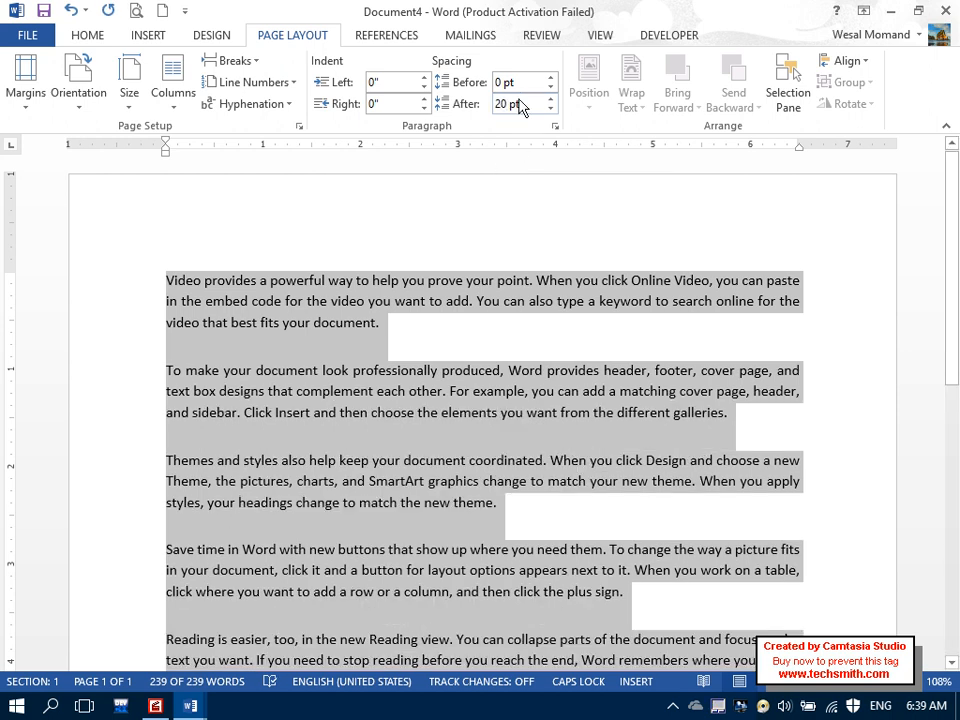
key("ctrl+z")
Step: Try 20 pt spacing after the paragraphs through the full paragraph settings dialog, and undo the change
left_click(95, 36)
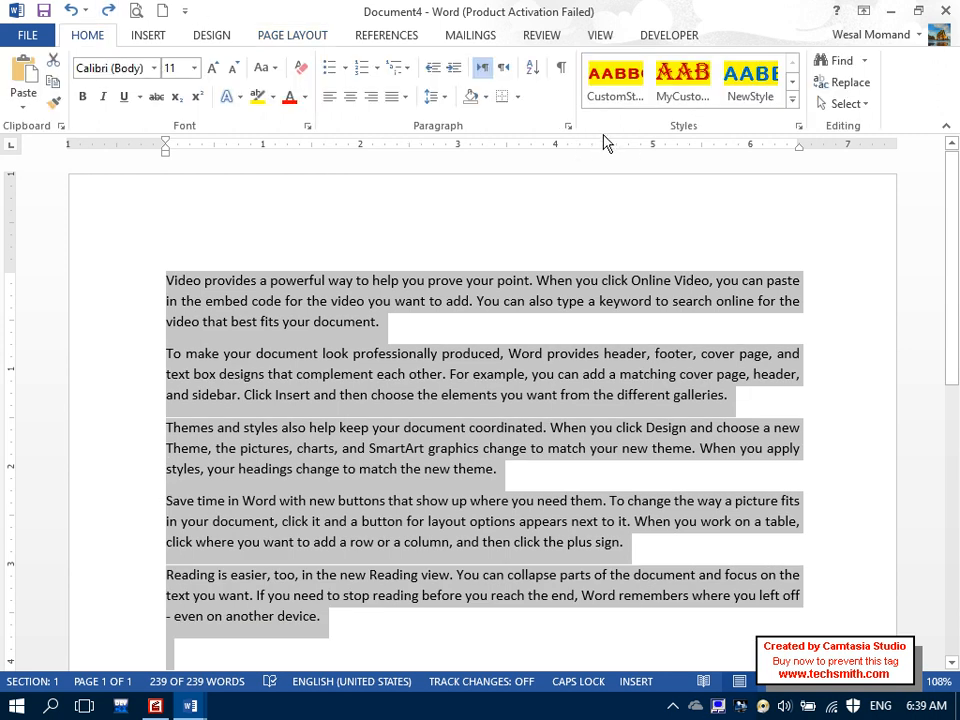
left_click(567, 127)
left_click_drag(352, 331, 290, 338)
type("20")
key("Return")
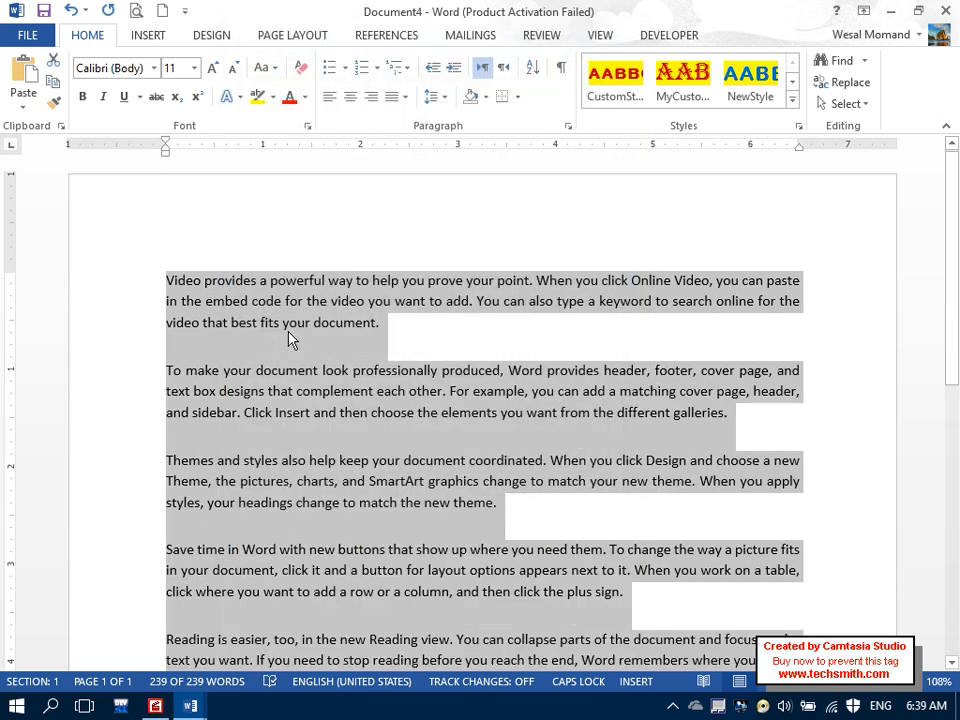
key("ctrl+z")
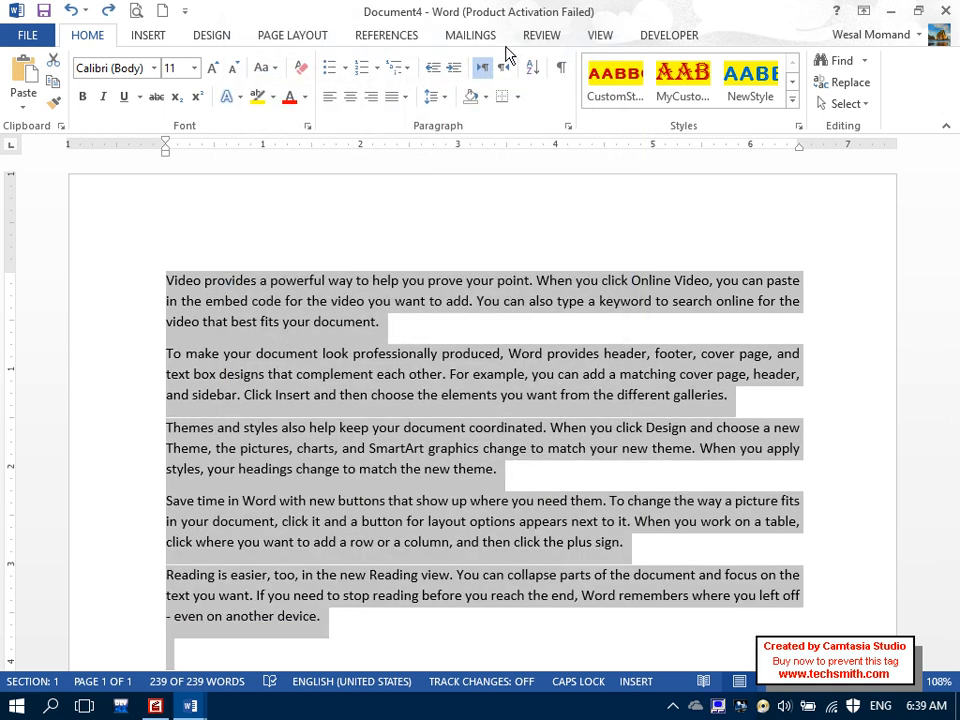
Step: Apply 20 pt spacing after the sample paragraphs from the page layout settings, and set it back to 8 pt
left_click(292, 35)
left_click(535, 105)
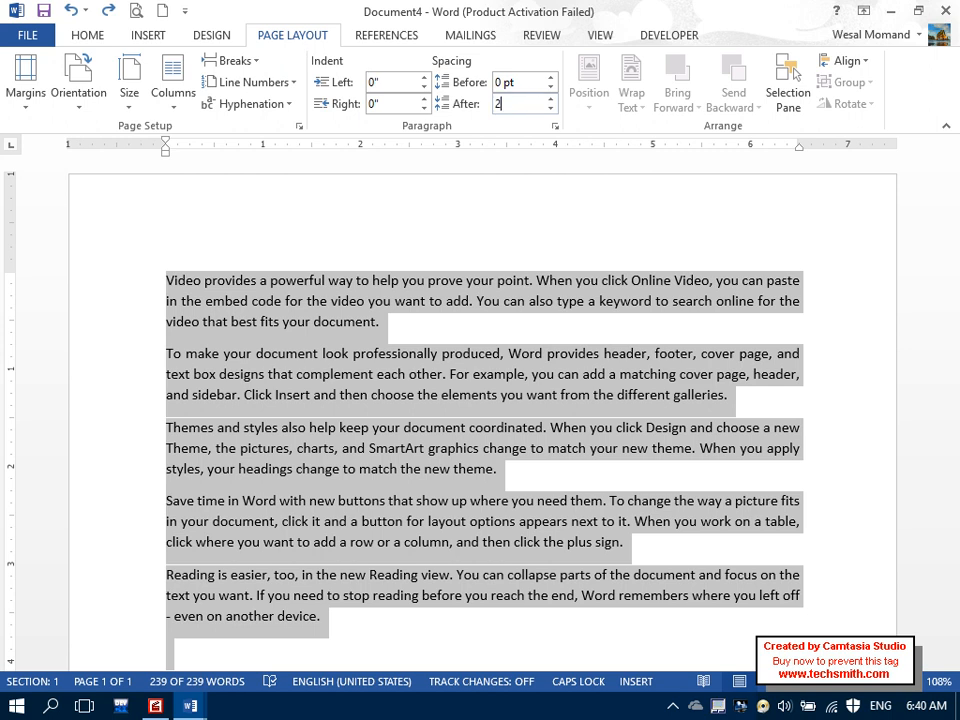
type("20")
key("Return")
left_click(535, 103)
type("8")
key("Return")
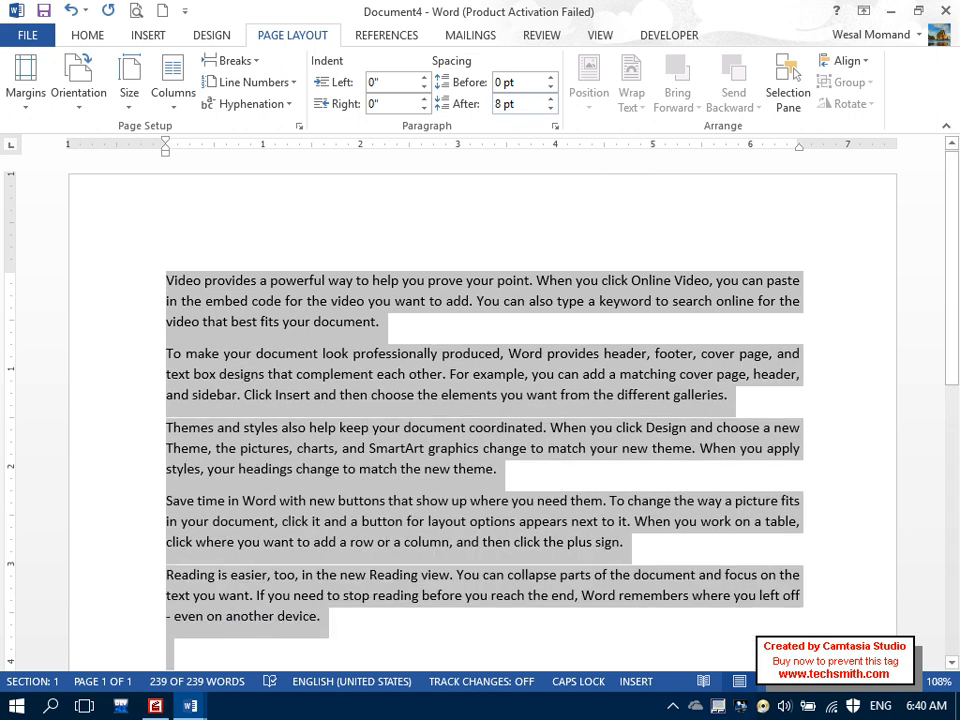
Step: Review the indentation and spacing values in the full paragraph settings and close them without changes
left_click(554, 126)
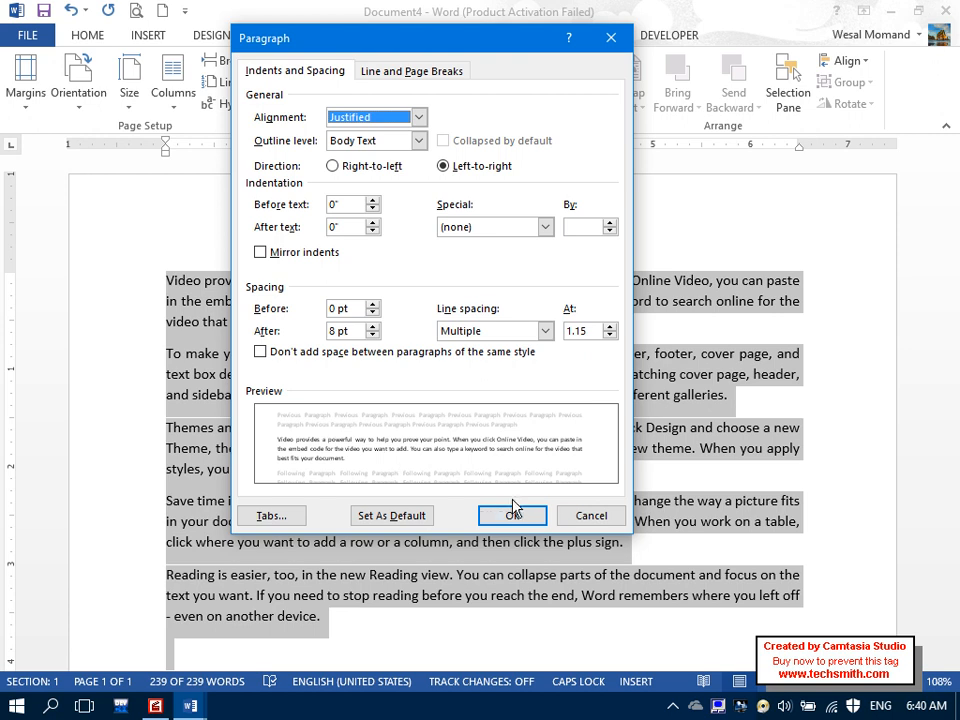
left_click(561, 516)
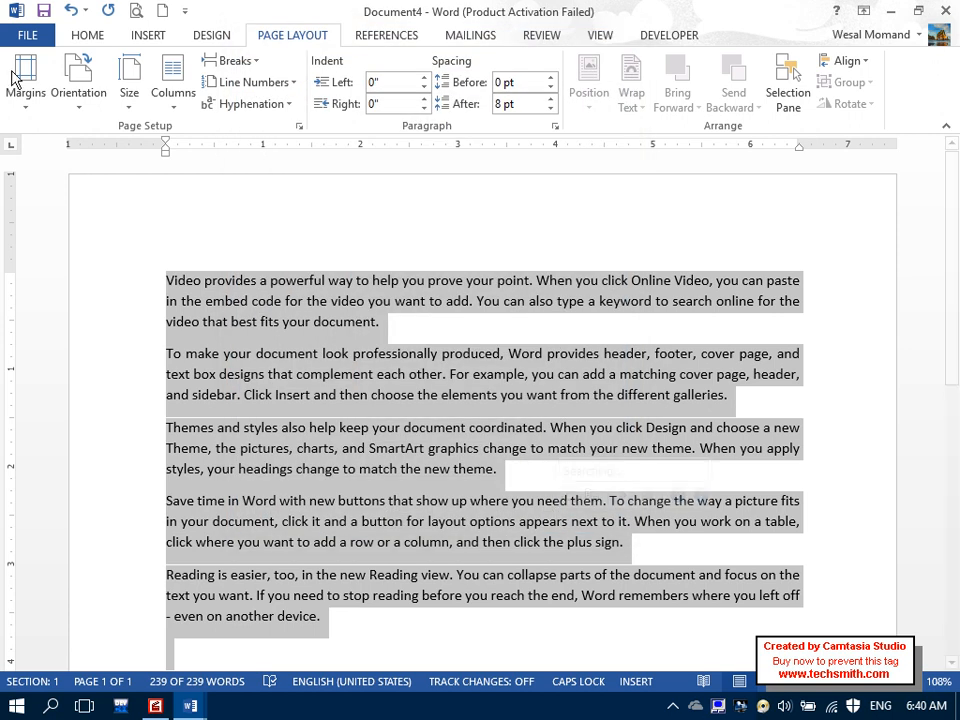
left_click(84, 35)
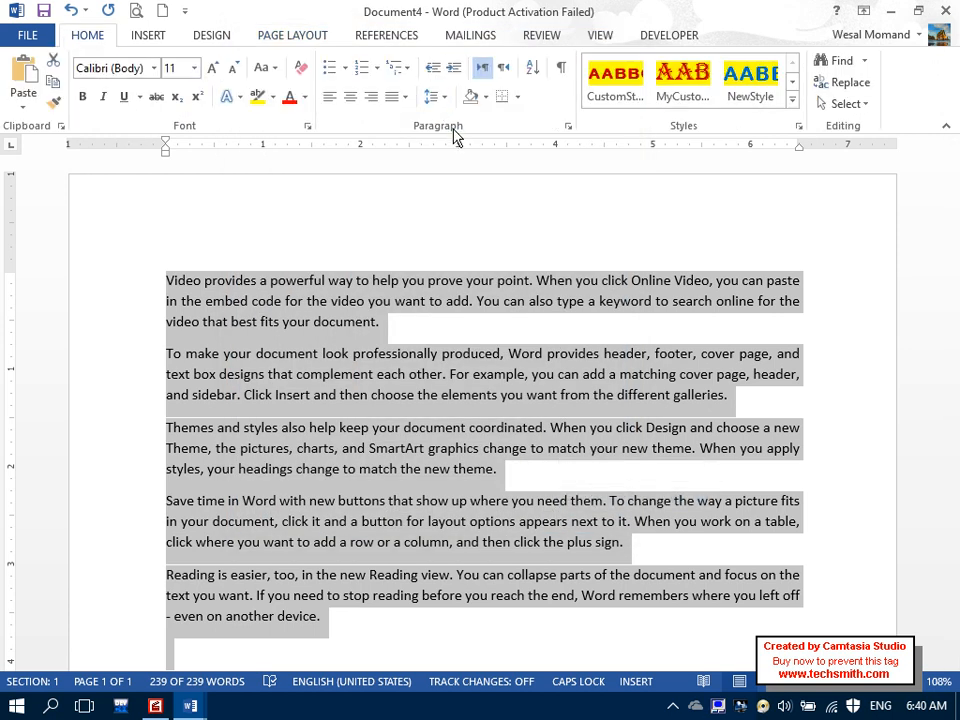
left_click(310, 36)
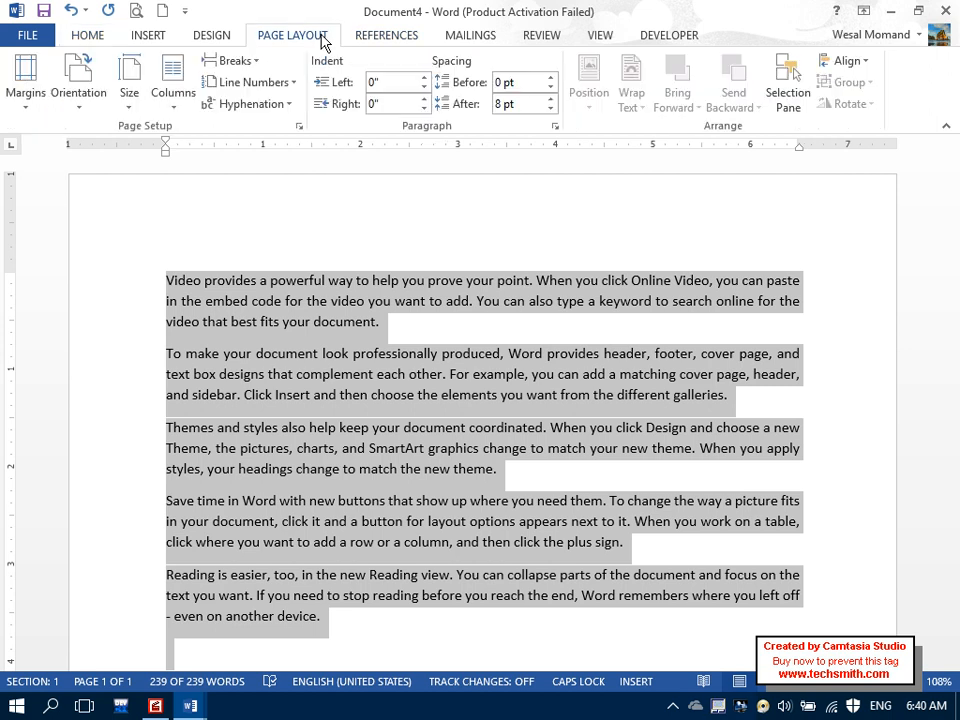
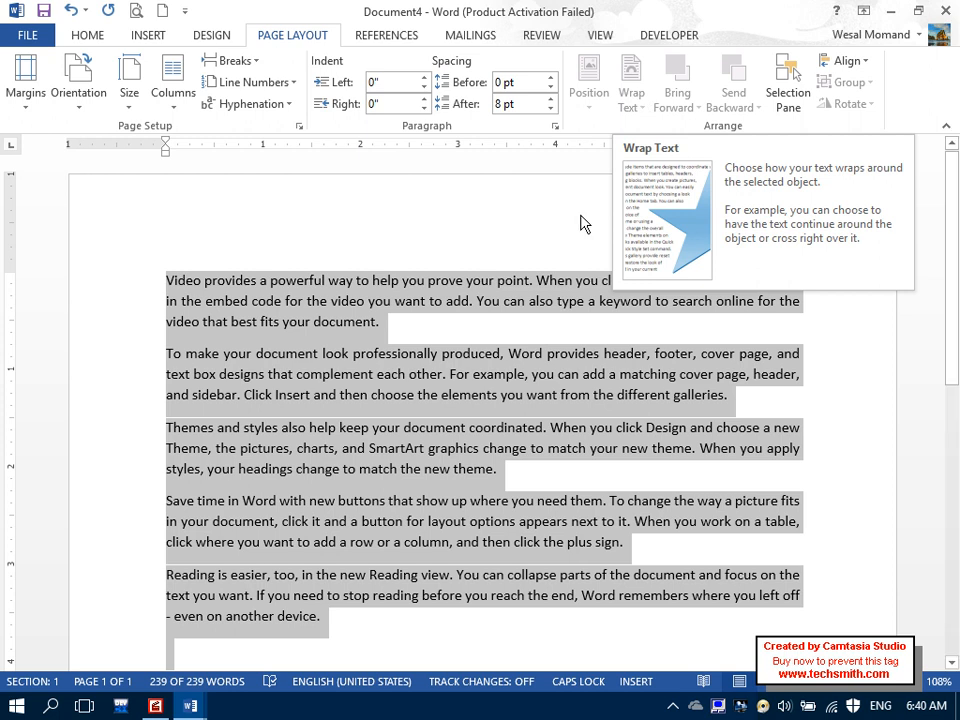
Step: Delete the sample text and insert the night-time city picture
key("Delete")
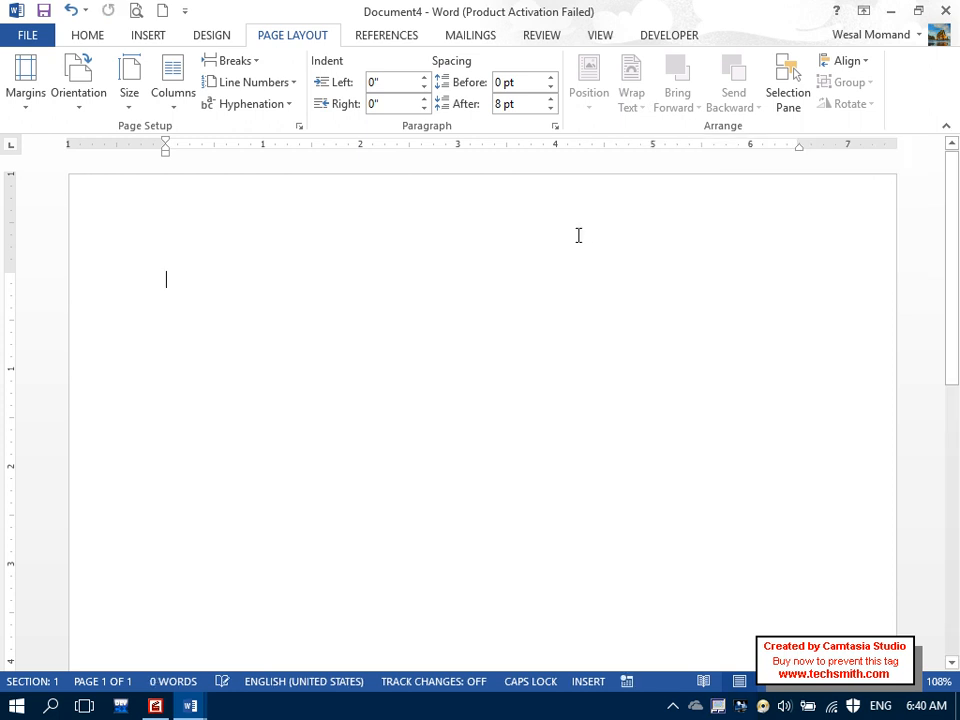
left_click(154, 37)
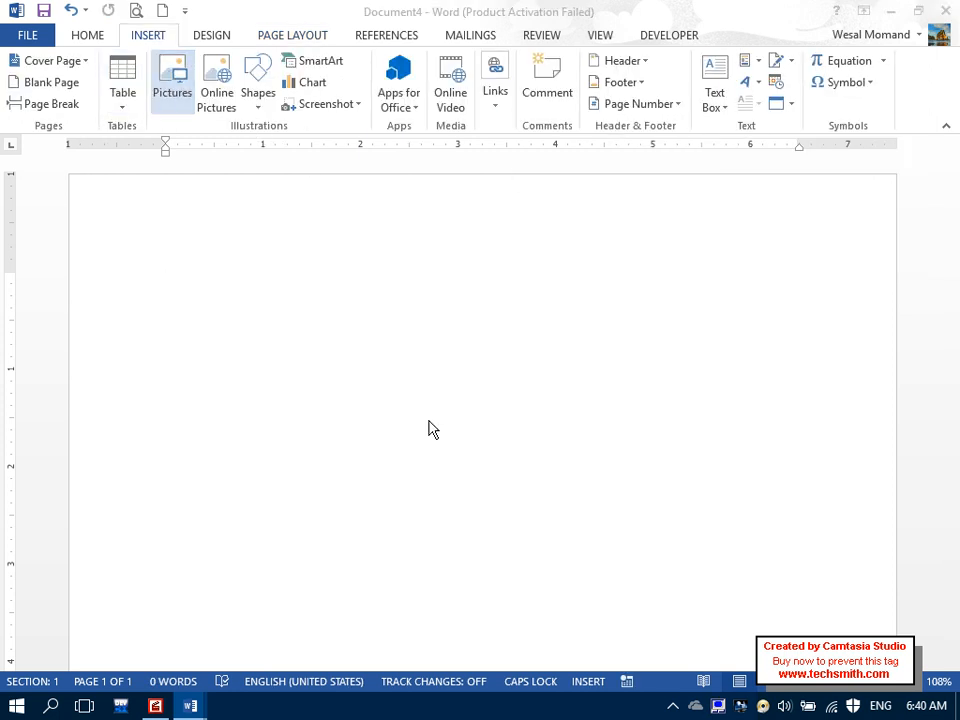
double_click(422, 231)
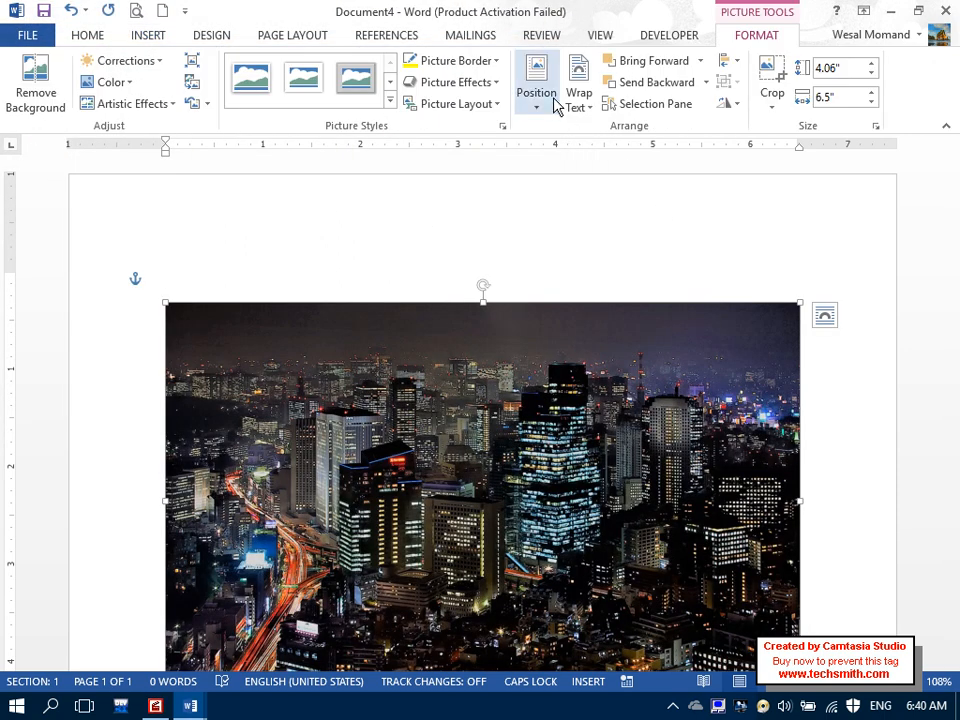
Step: Compare the picture's position and text wrapping options with the arrange commands in the page layout settings
left_click(557, 107)
left_click(575, 105)
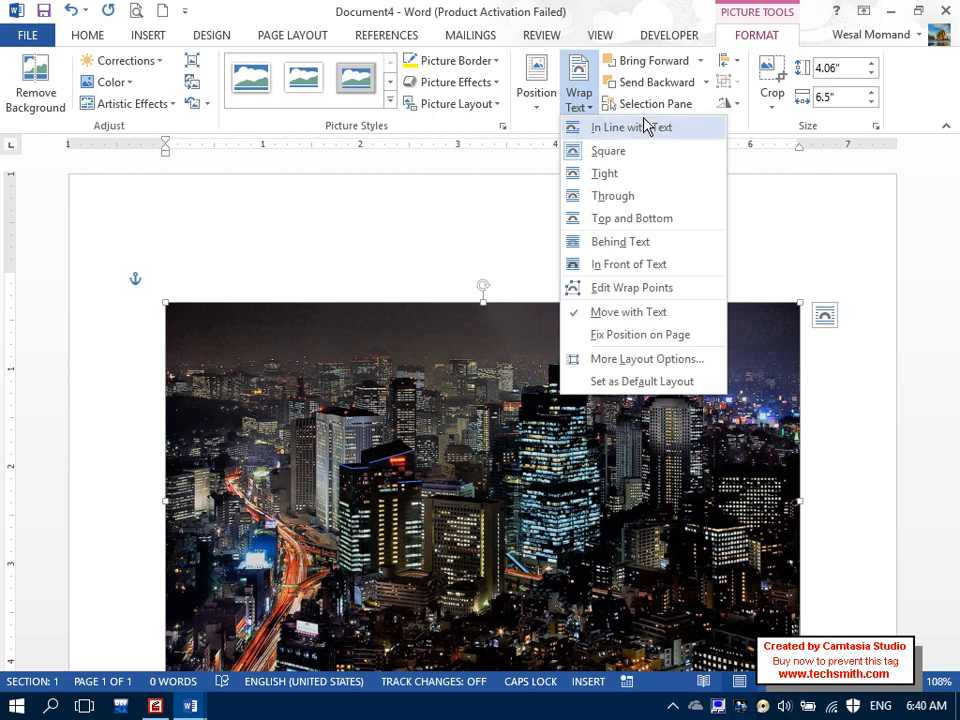
left_click(260, 36)
left_click(260, 38)
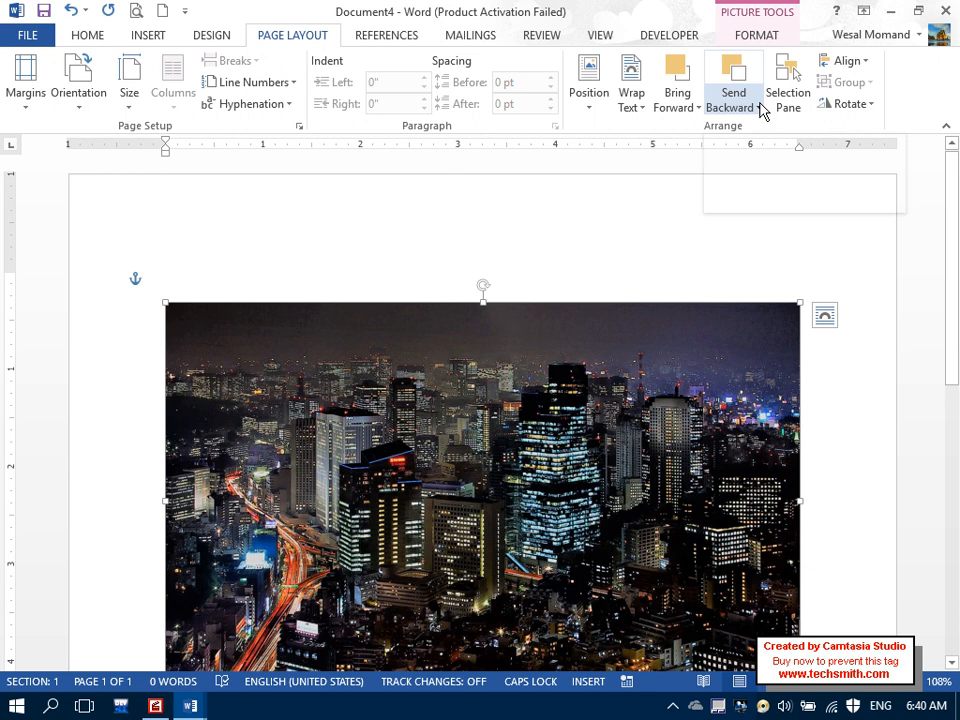
Step: Replace the city picture with three rectangles placed close together, two filled yellow and one filled dark blue
key("Delete")
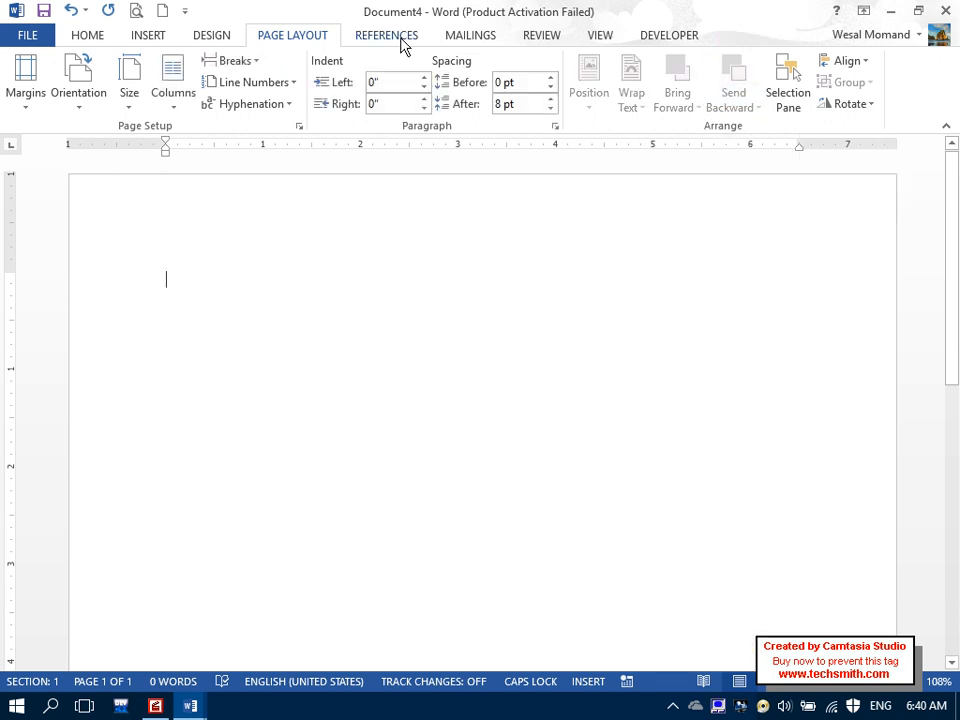
left_click(148, 36)
left_click(254, 96)
left_click(303, 150)
mouse_move(201, 243)
left_mouse_down()
mouse_move(331, 339)
mouse_move(281, 311)
mouse_move(324, 388)
mouse_move(321, 343)
mouse_move(223, 346)
left_mouse_up()
left_click(163, 80)
left_click(354, 396)
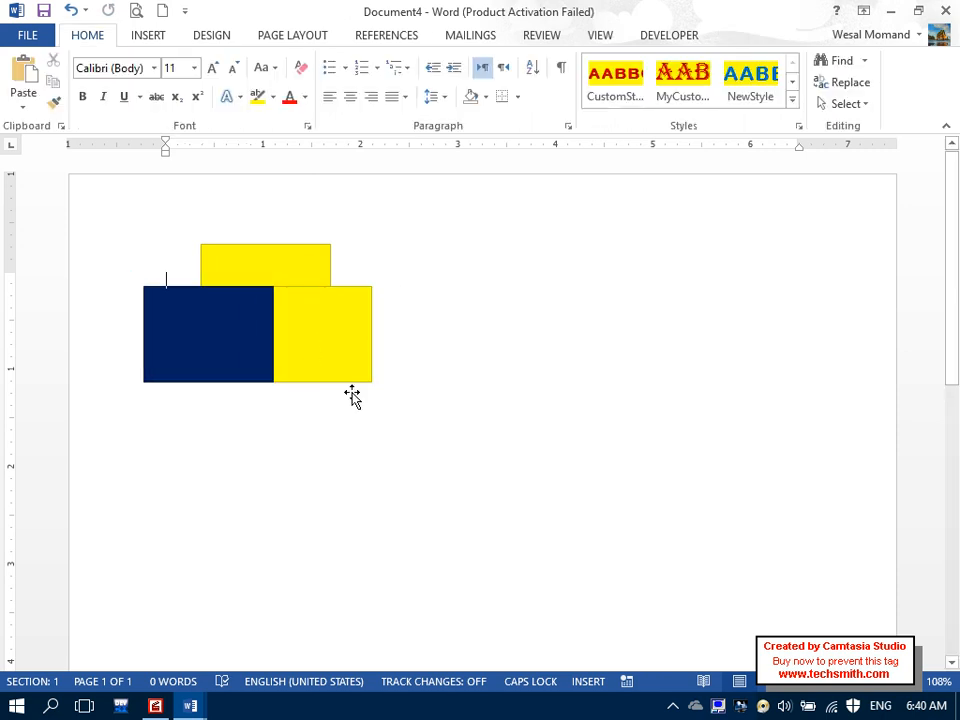
Step: Fill the lower yellow rectangle light blue and move the dark blue rectangle so it overlaps the other two
left_click(311, 347)
left_click(110, 80)
left_click_drag(193, 334, 216, 318)
Step: Send the dark blue rectangle to the back, behind the yellow and light blue ones
left_click(292, 35)
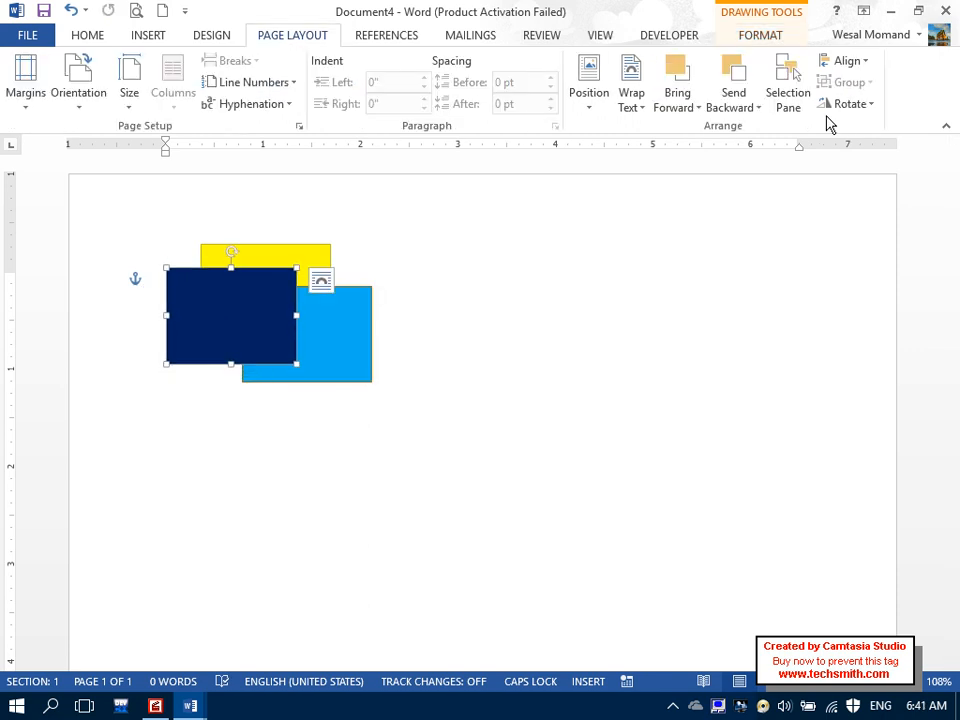
left_click(757, 108)
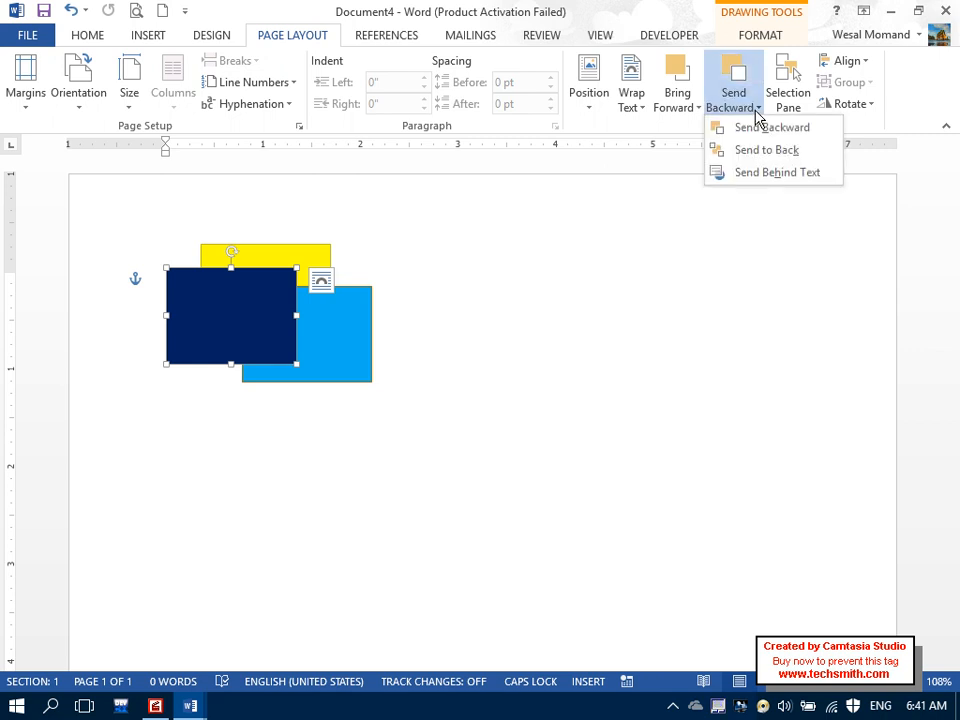
left_click(796, 160)
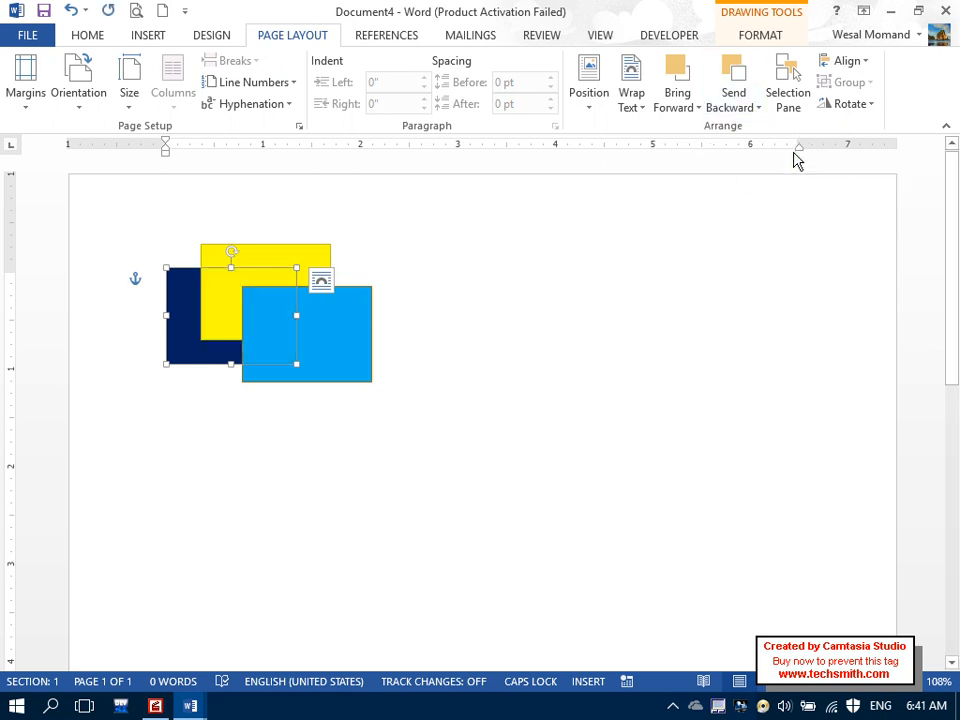
Step: Bring the dark blue rectangle to the front of the yellow and light blue ones
left_click(682, 108)
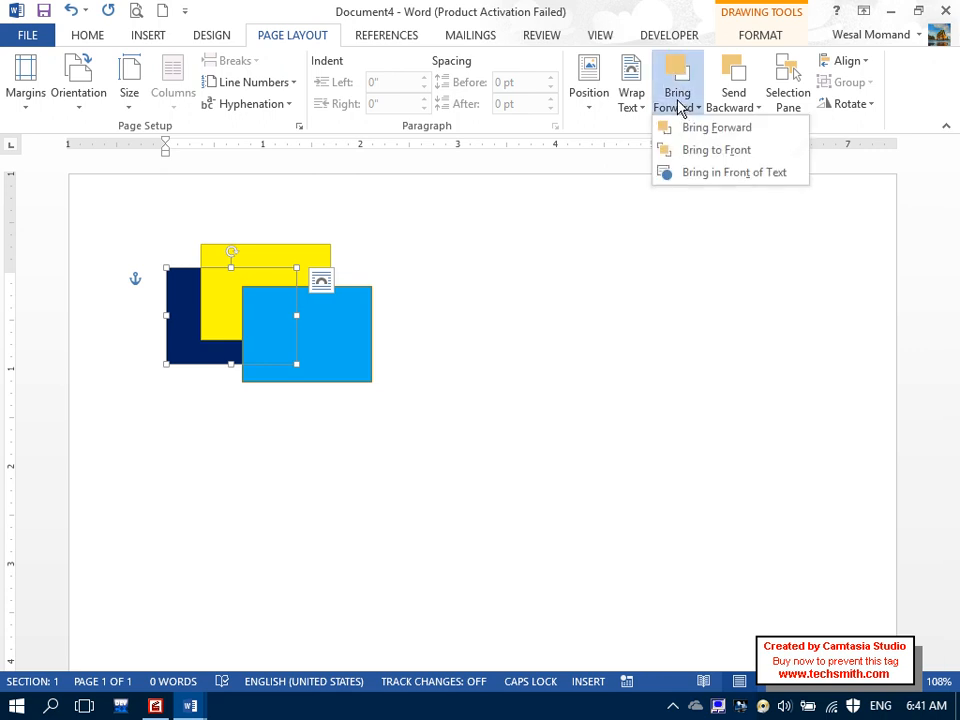
left_click(706, 150)
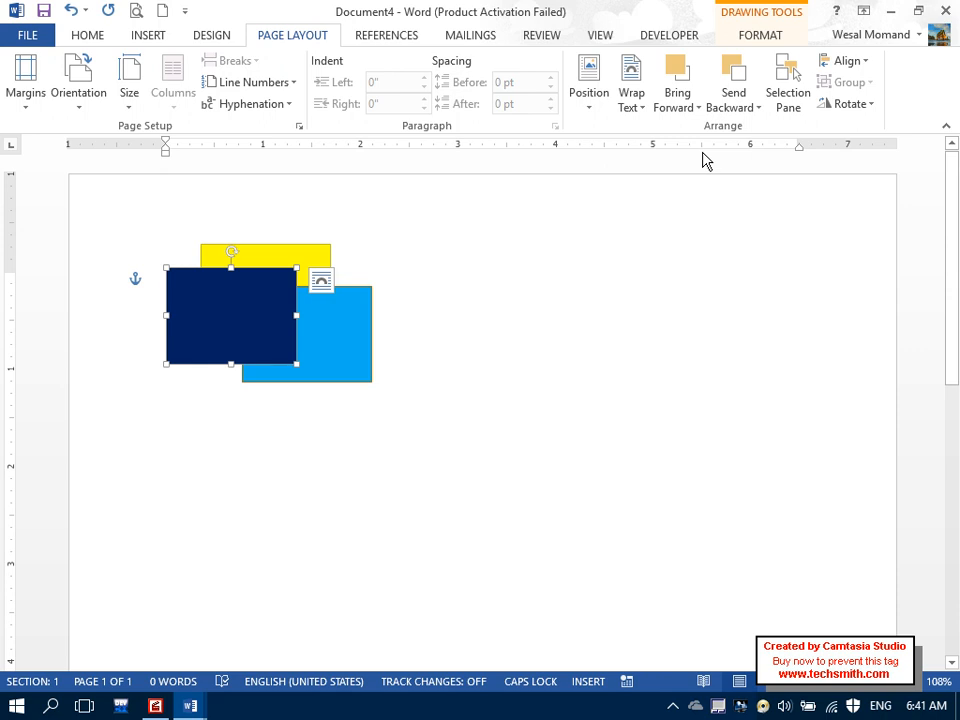
Step: Send the dark blue rectangle one level backward and bring it forward again, twice
left_click(738, 97)
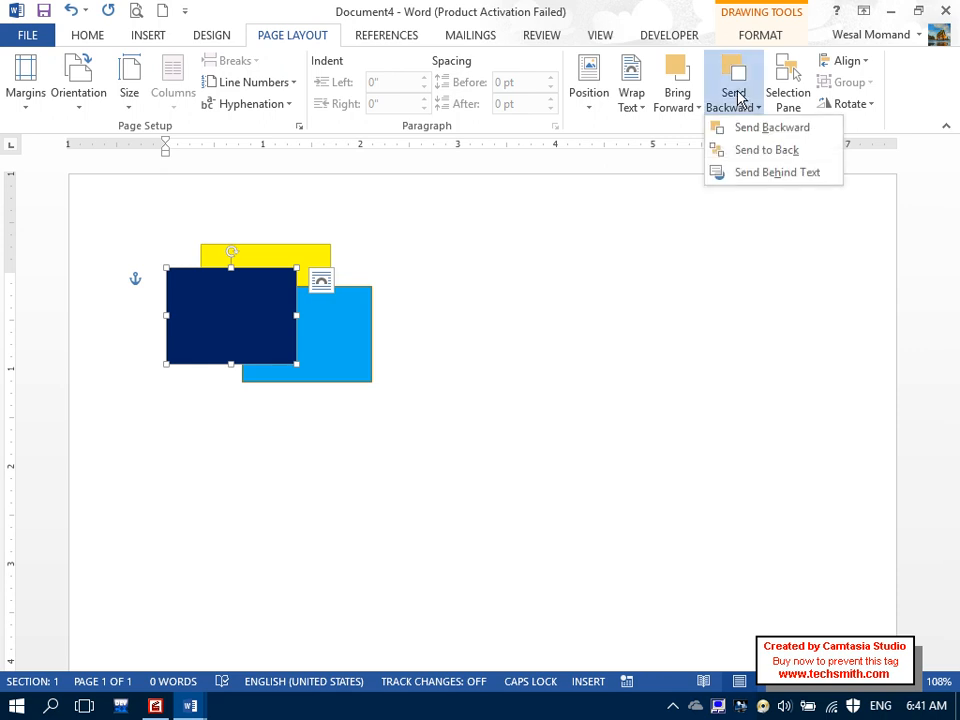
left_click(754, 134)
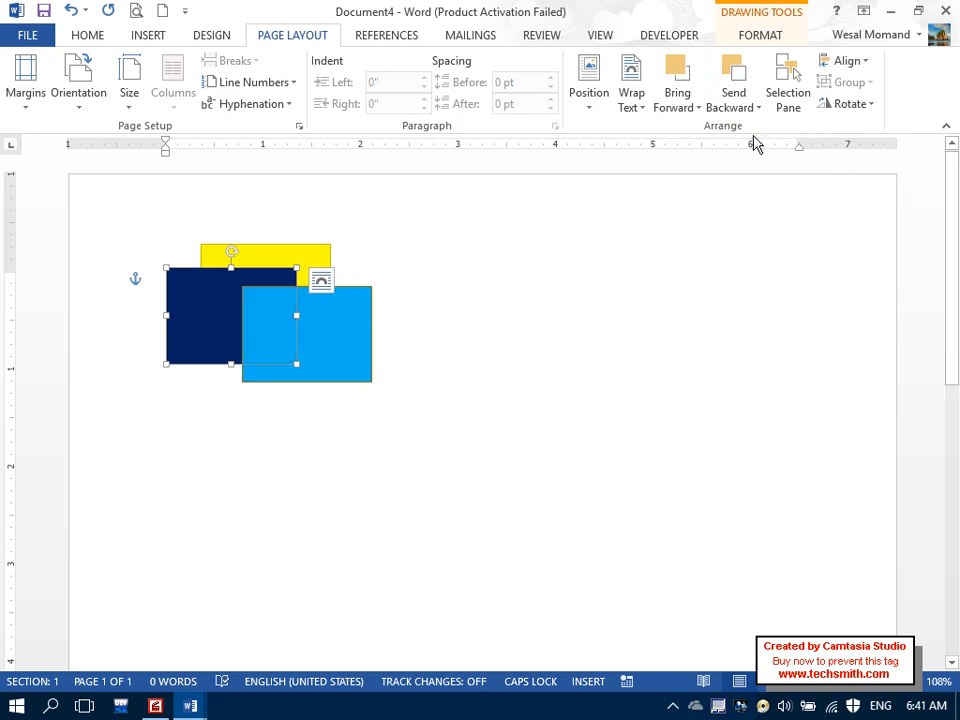
left_click(695, 108)
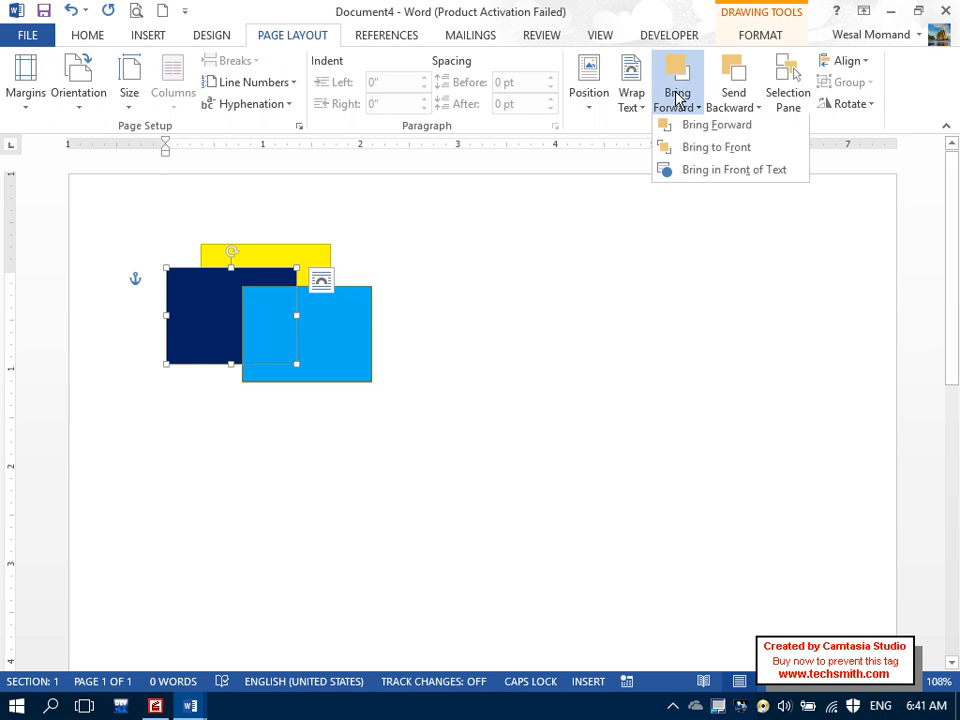
left_click(763, 139)
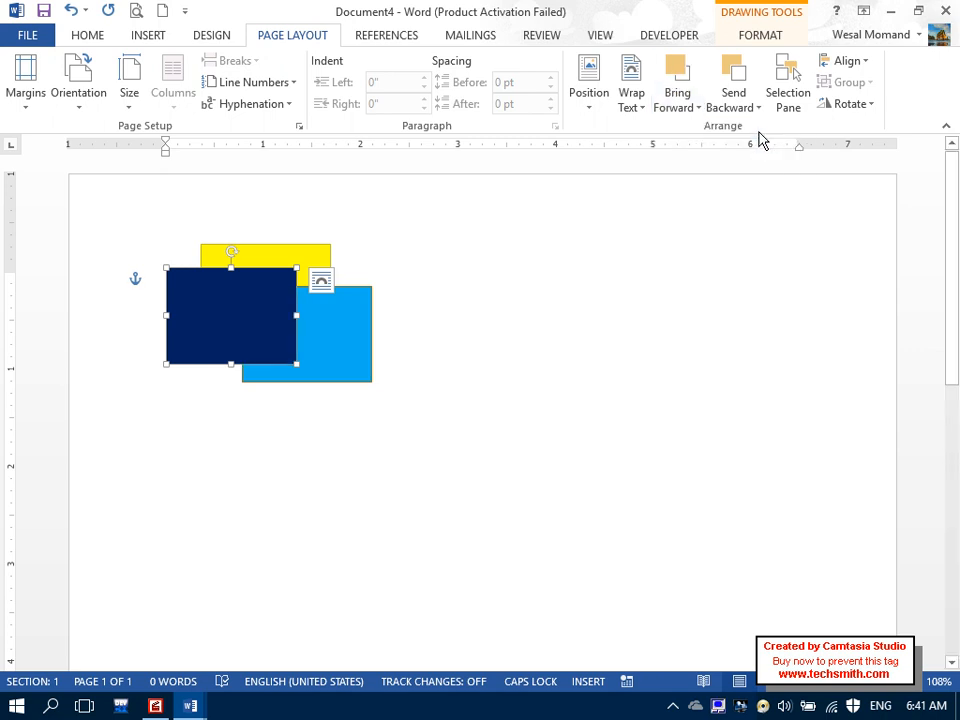
left_click(741, 106)
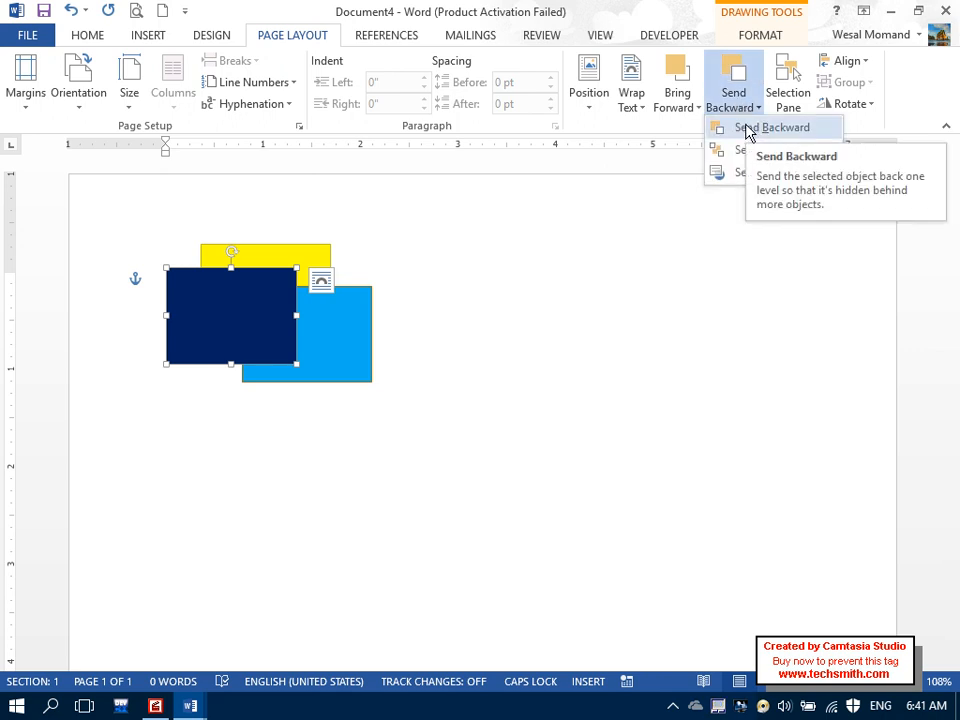
left_click(748, 128)
left_click(680, 104)
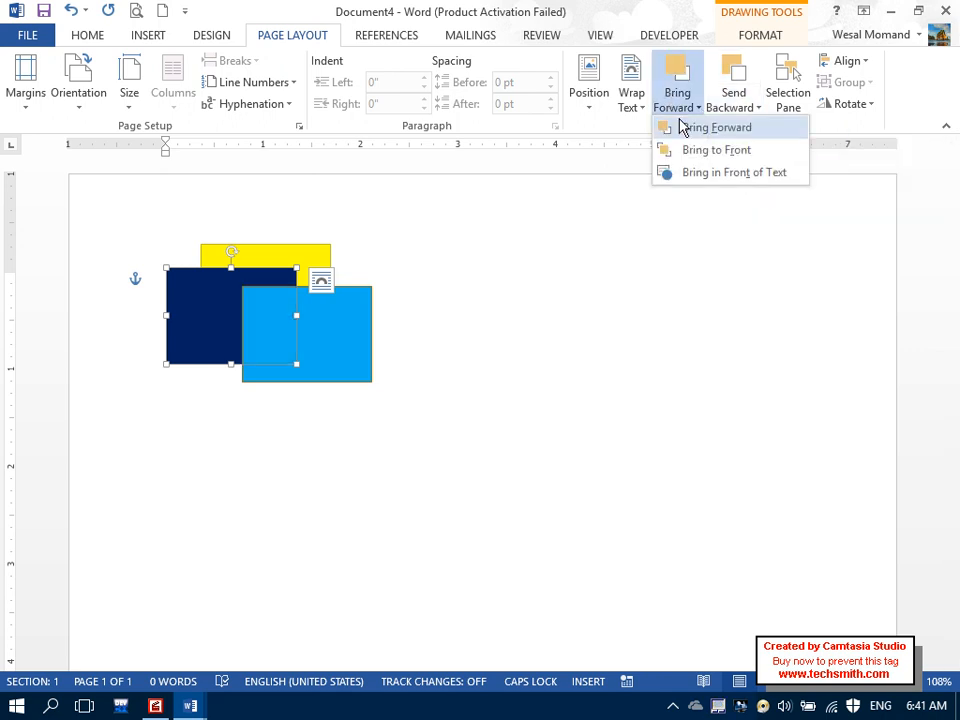
left_click(680, 127)
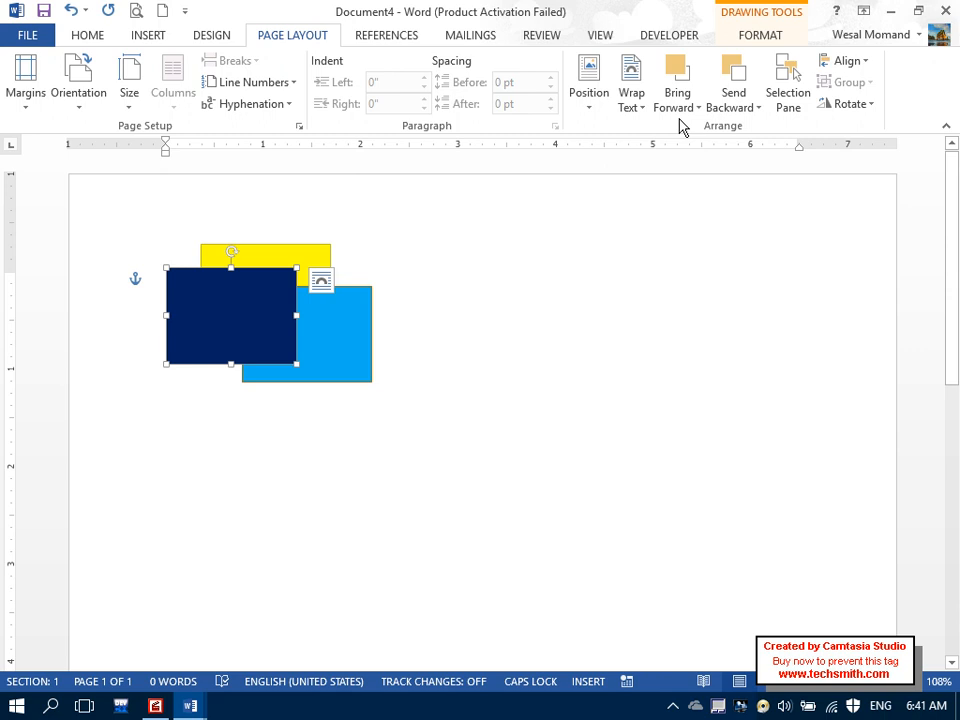
left_click(731, 112)
left_click(537, 297)
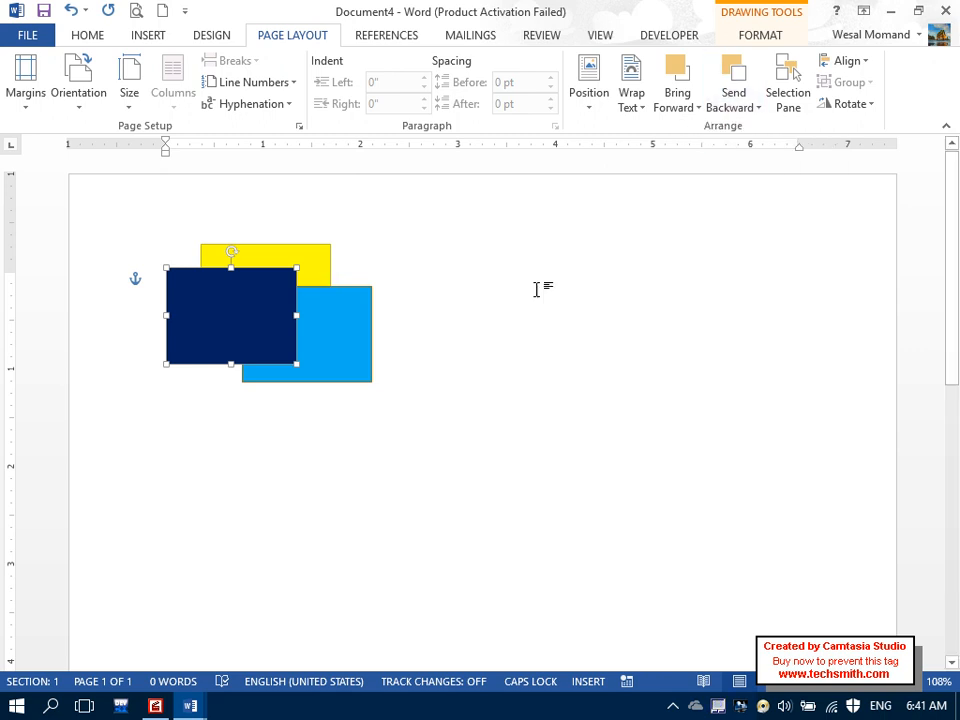
Step: Fill the document with random sample paragraphs using =rand()
left_click(537, 290)
type("=rand()")
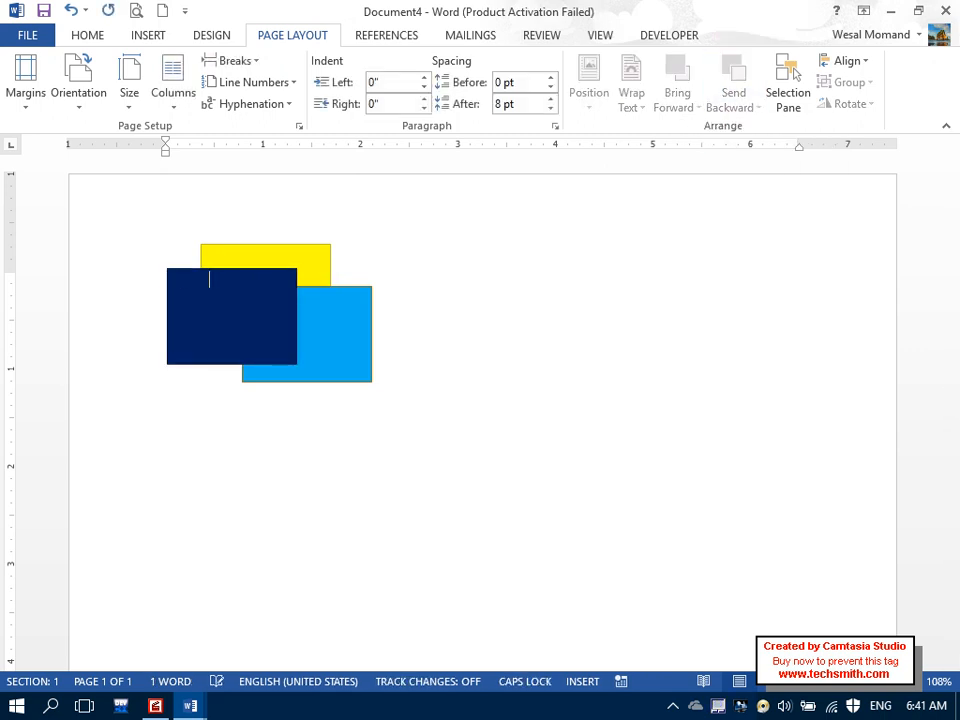
key("Return")
Step: Select all three rectangles and move them together down and right over the first two paragraphs
left_click(214, 289)
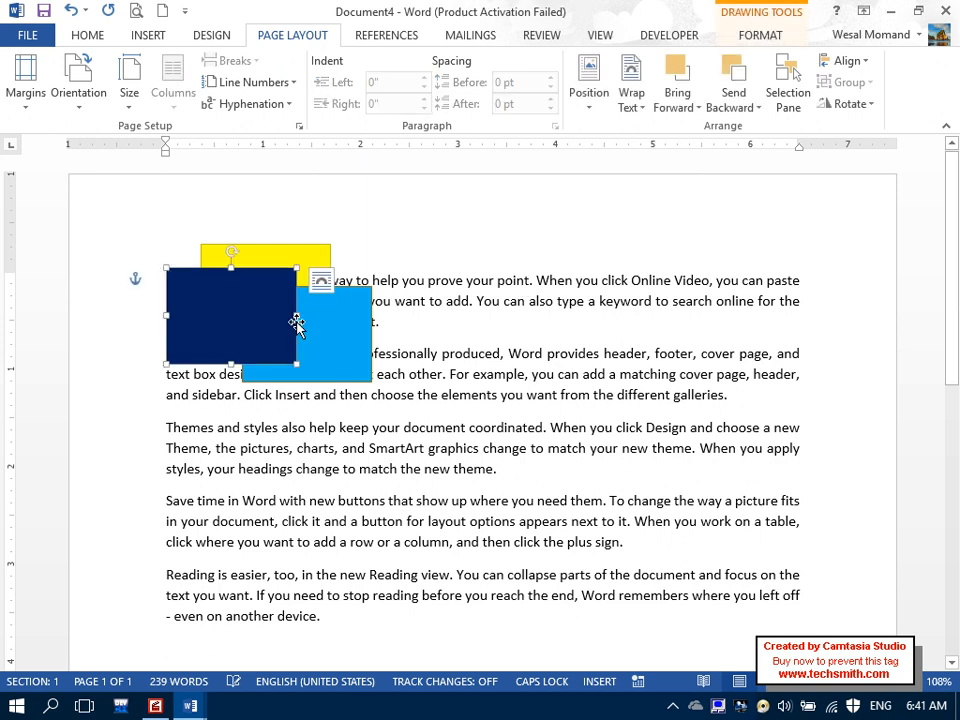
left_click(310, 253, "shift")
left_click_drag(206, 288, 239, 318)
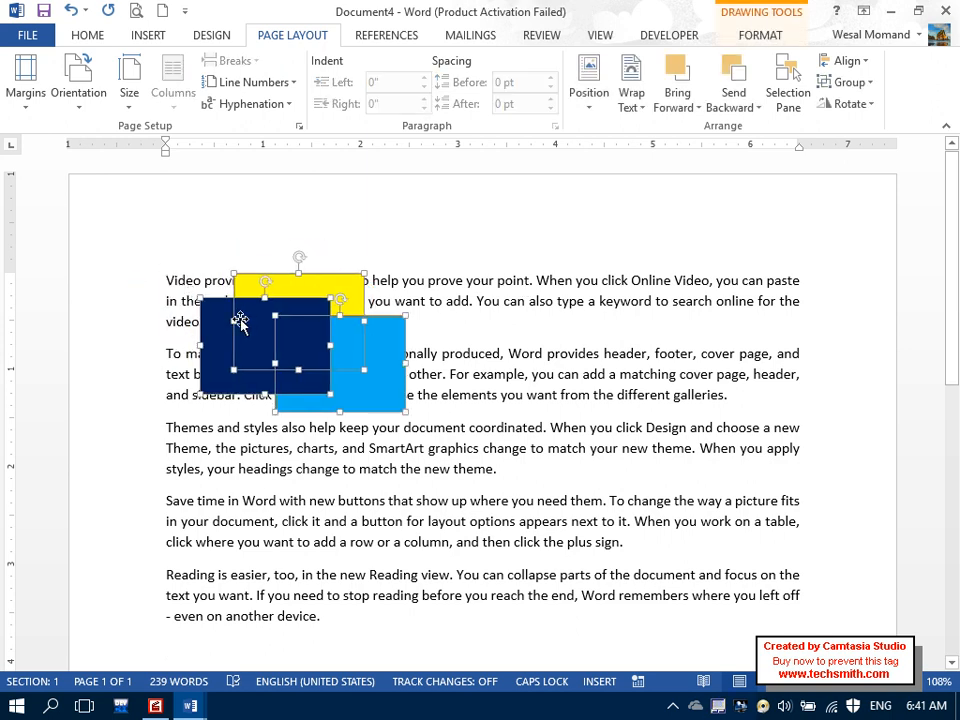
Step: Send the three rectangles behind the text and bring them back in front of it
left_click(736, 106)
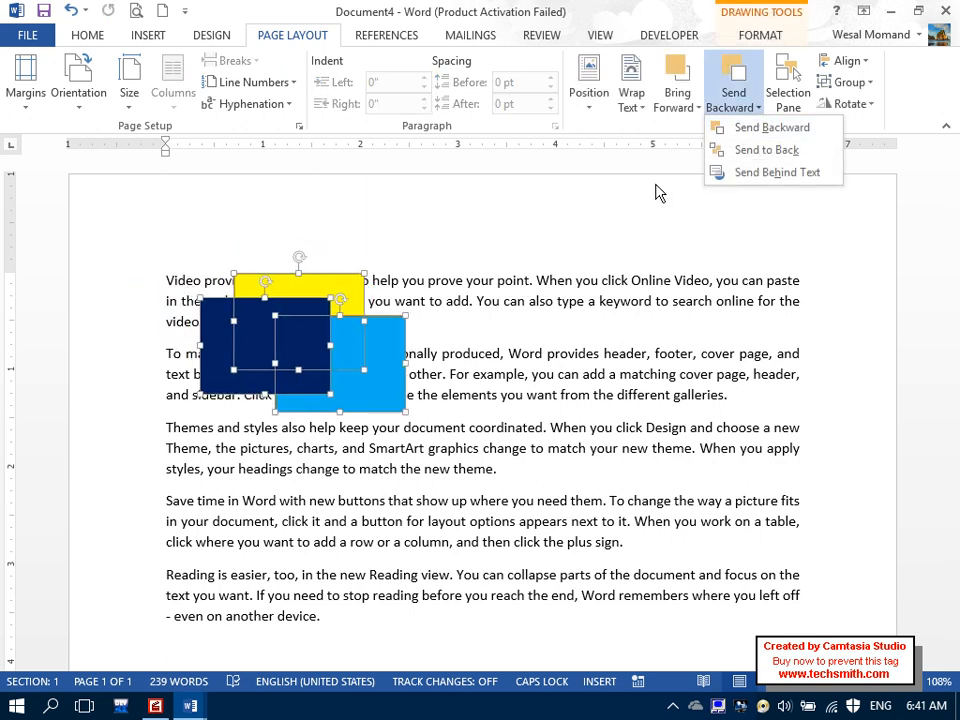
left_click(765, 172)
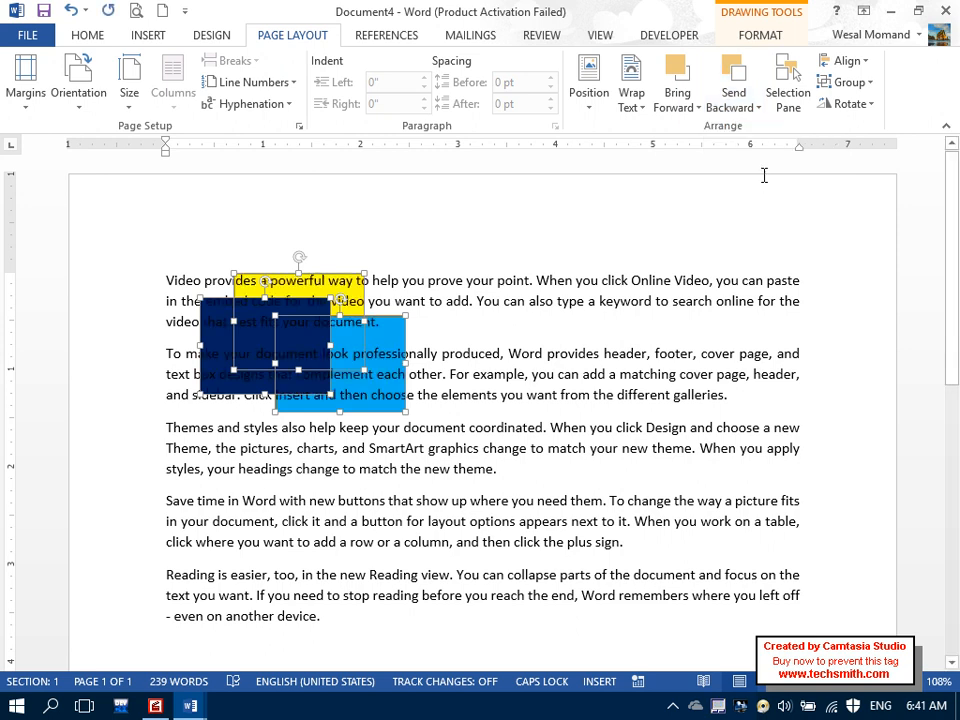
left_click(678, 106)
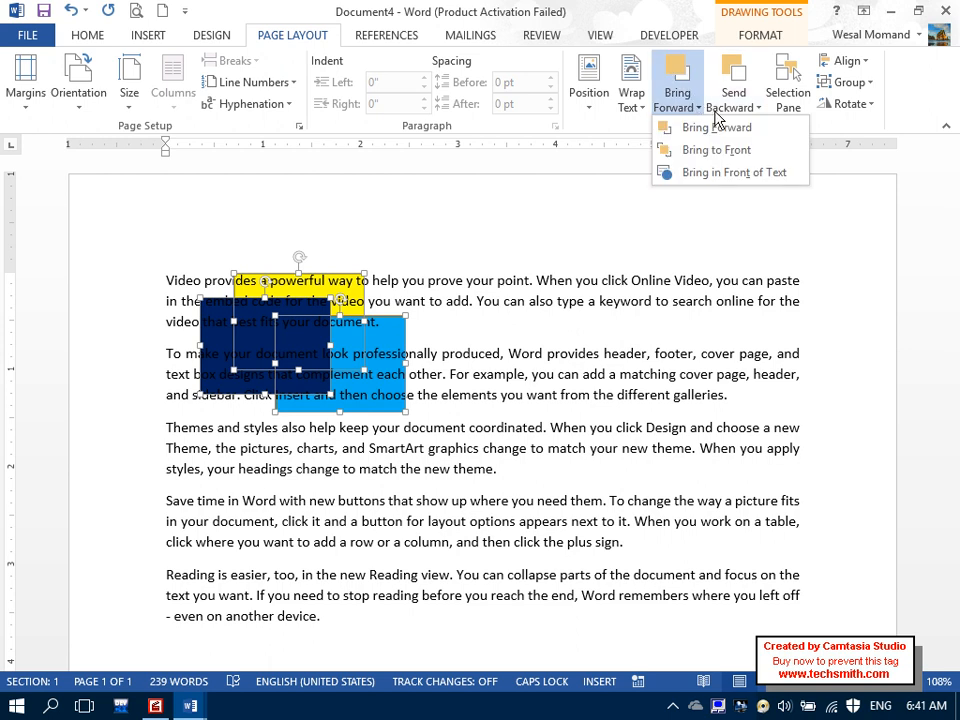
left_click(706, 174)
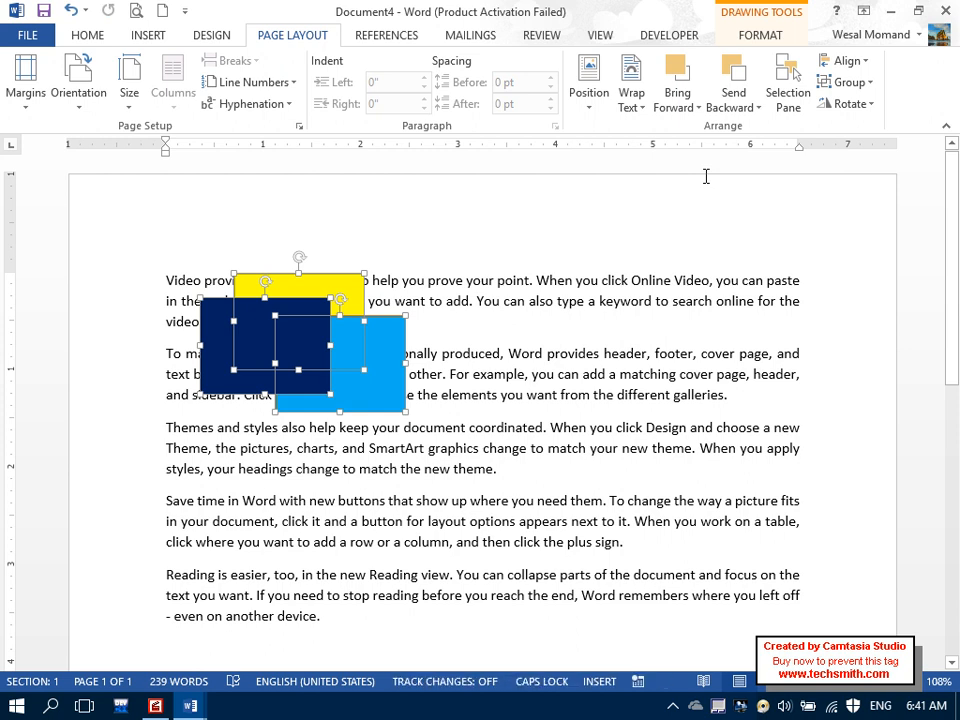
Step: Hide and show all the rectangles through the Selection pane, and close the pane
left_click(786, 100)
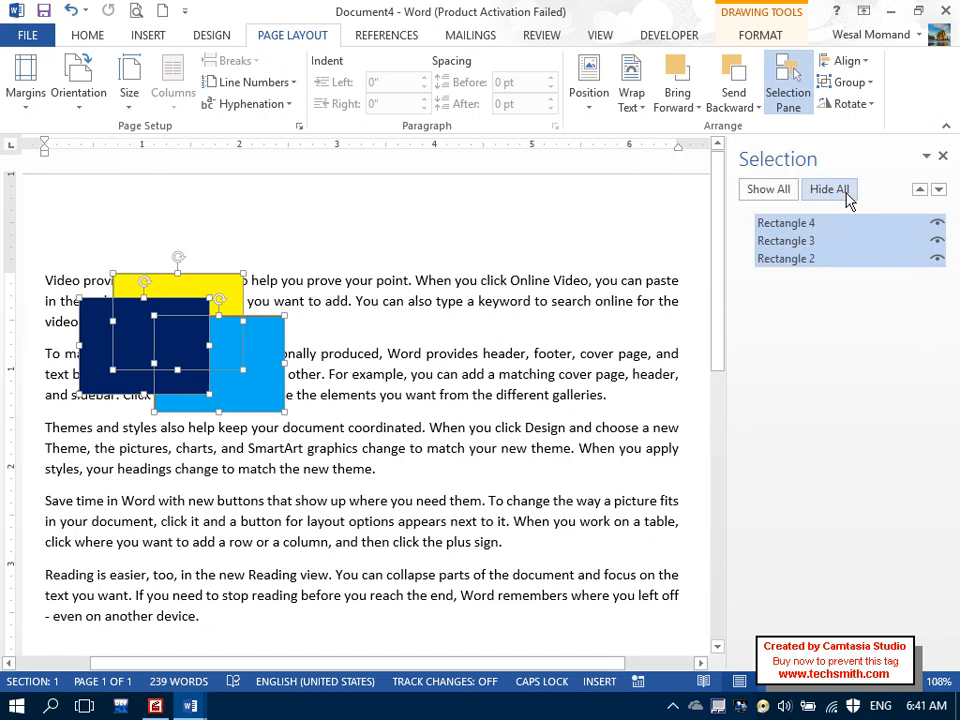
left_click(846, 193)
left_click(784, 198)
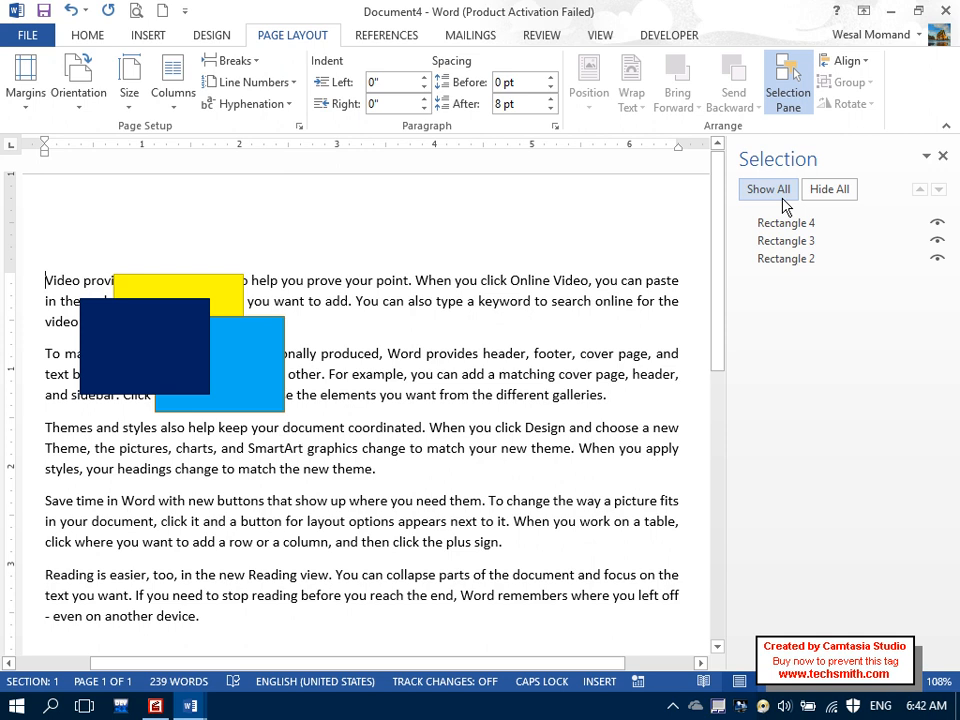
left_click(842, 189)
left_click(767, 192)
left_click(943, 157)
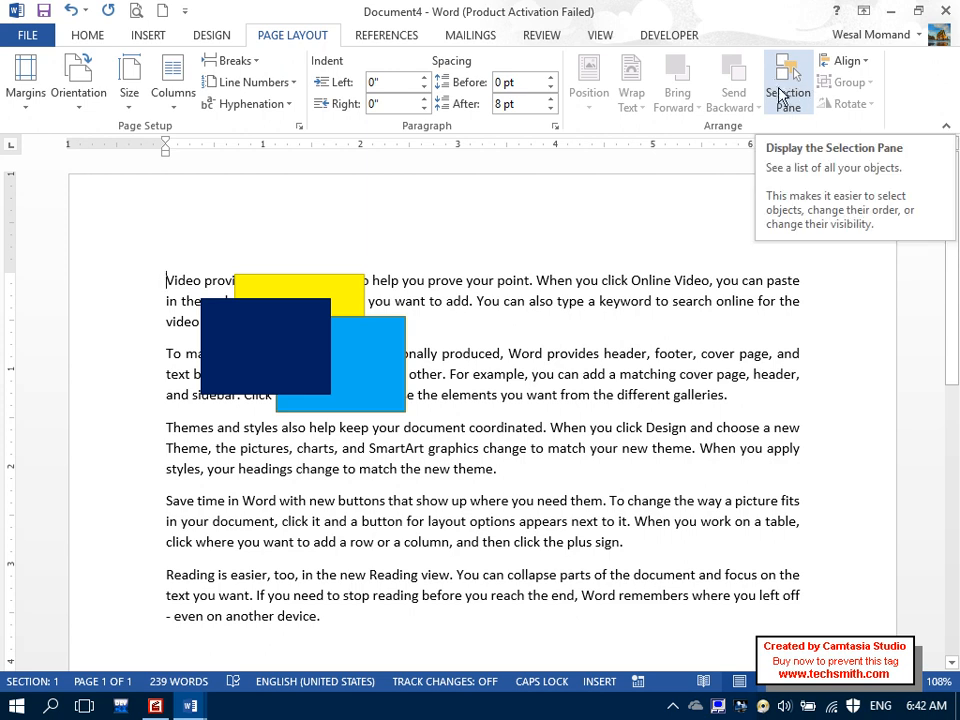
Step: Separate the rectangles into a staggered column with dark blue above yellow above light blue, and select all three
left_click_drag(285, 324, 249, 239)
left_click_drag(327, 309, 281, 352)
left_click_drag(335, 385, 334, 501)
left_click(251, 376, "shift")
left_click(251, 274, "shift")
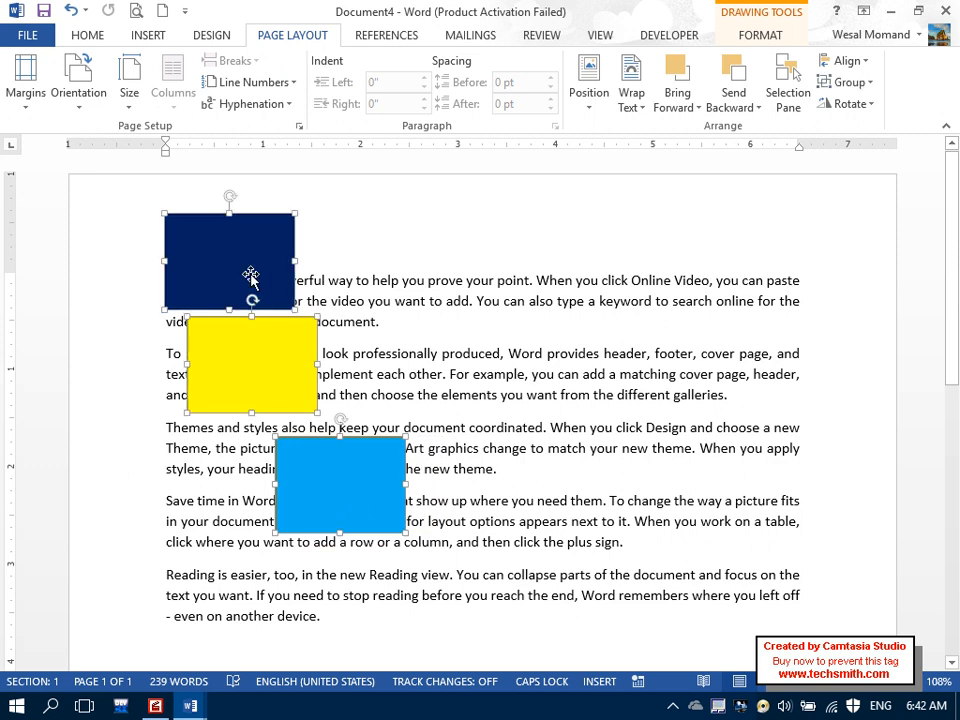
Step: Try Align Left and Align Center on the three selected rectangles, and undo both alignments
left_click(845, 61)
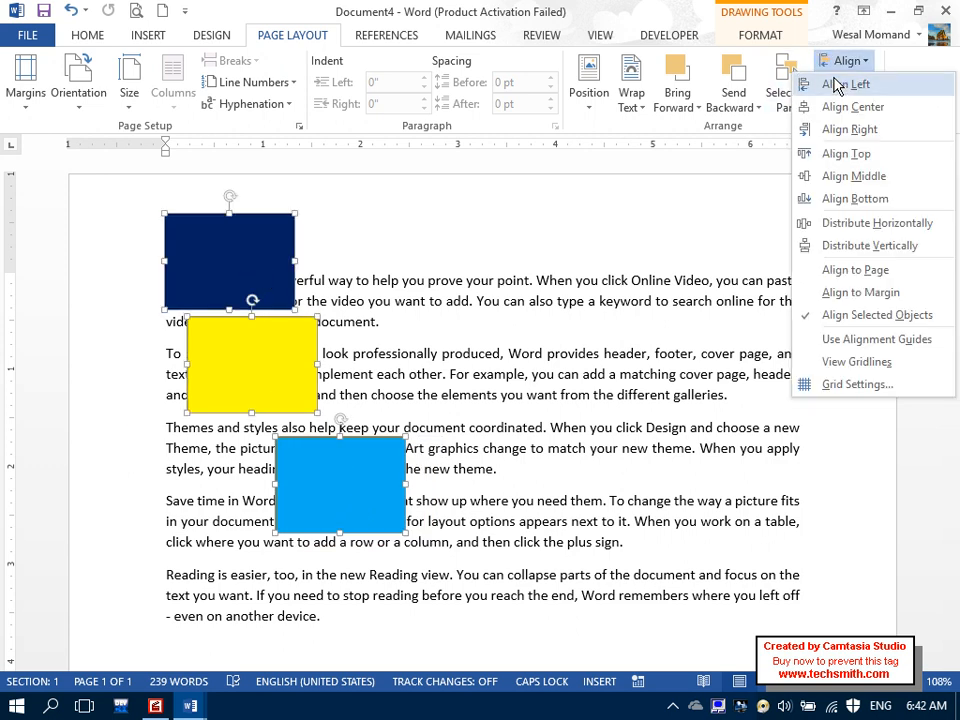
left_click(836, 83)
left_click(846, 60)
left_click(848, 104)
key("ctrl+z")
key("ctrl+z")
Step: Try Align Right and Align Left on the three rectangles, undoing each alignment
left_click(858, 63)
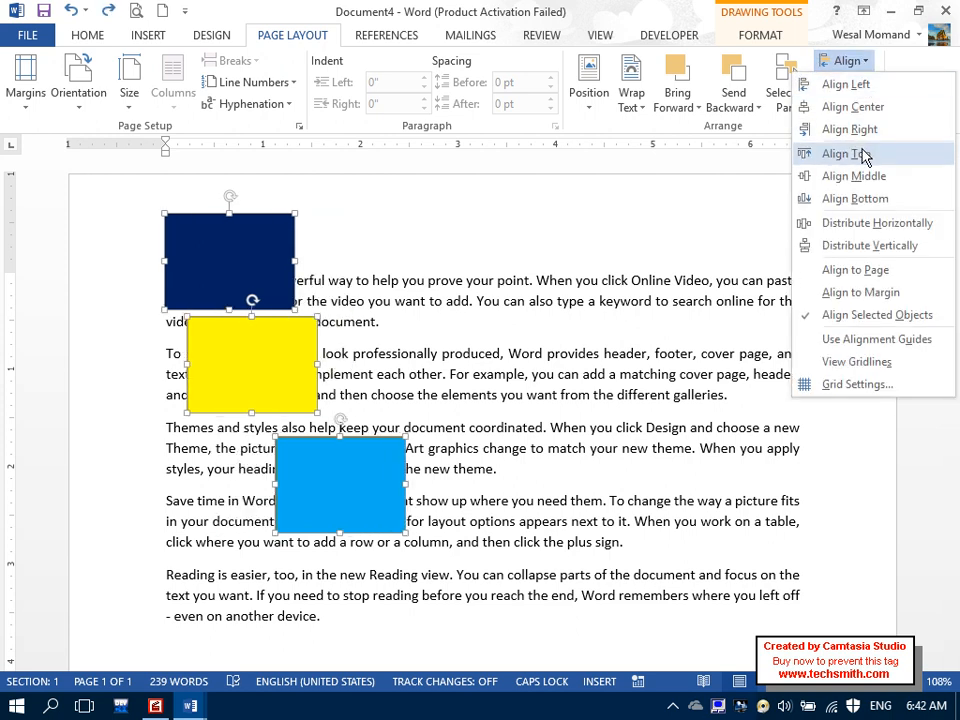
left_click(842, 128)
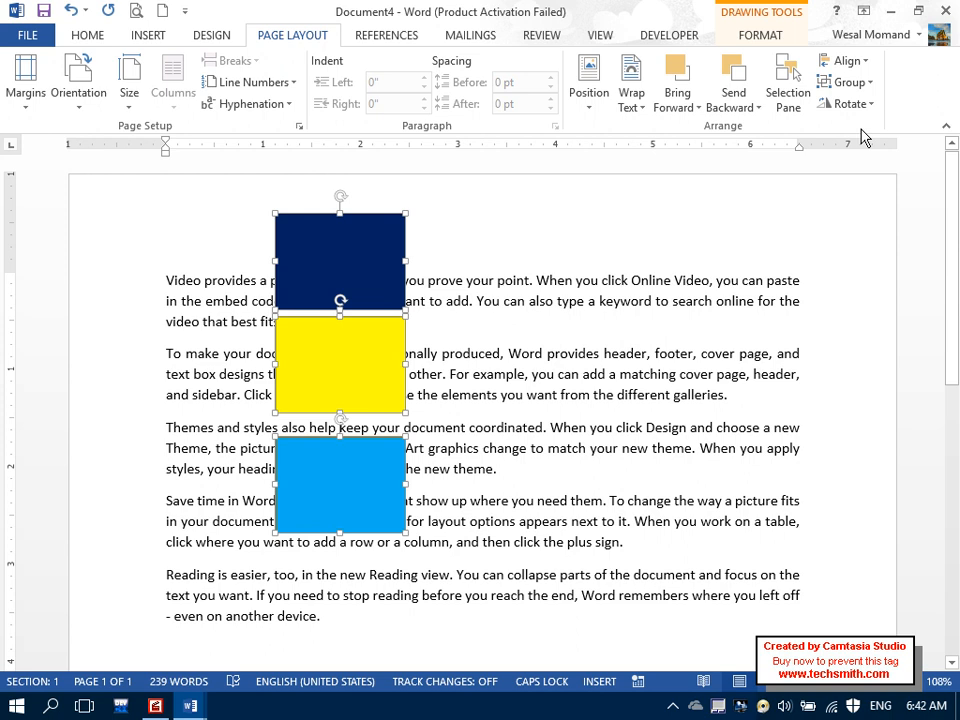
key("ctrl+z")
left_click(850, 62)
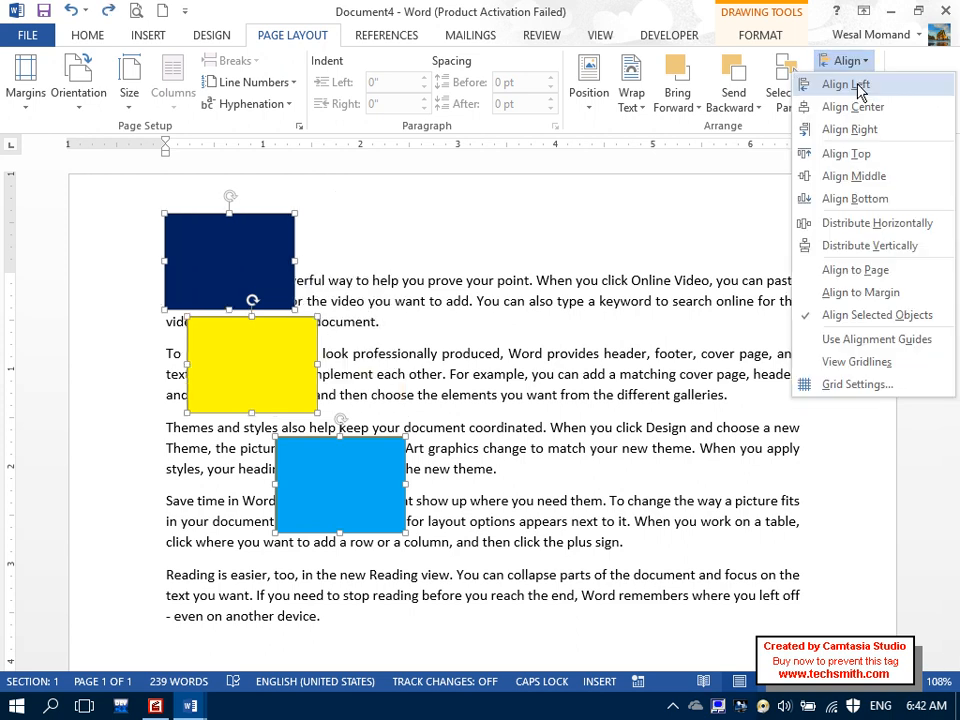
left_click(846, 84)
key("ctrl+z")
Step: Try Align Center and Align Right on the three rectangles, undoing each alignment
left_click(846, 62)
left_click(856, 106)
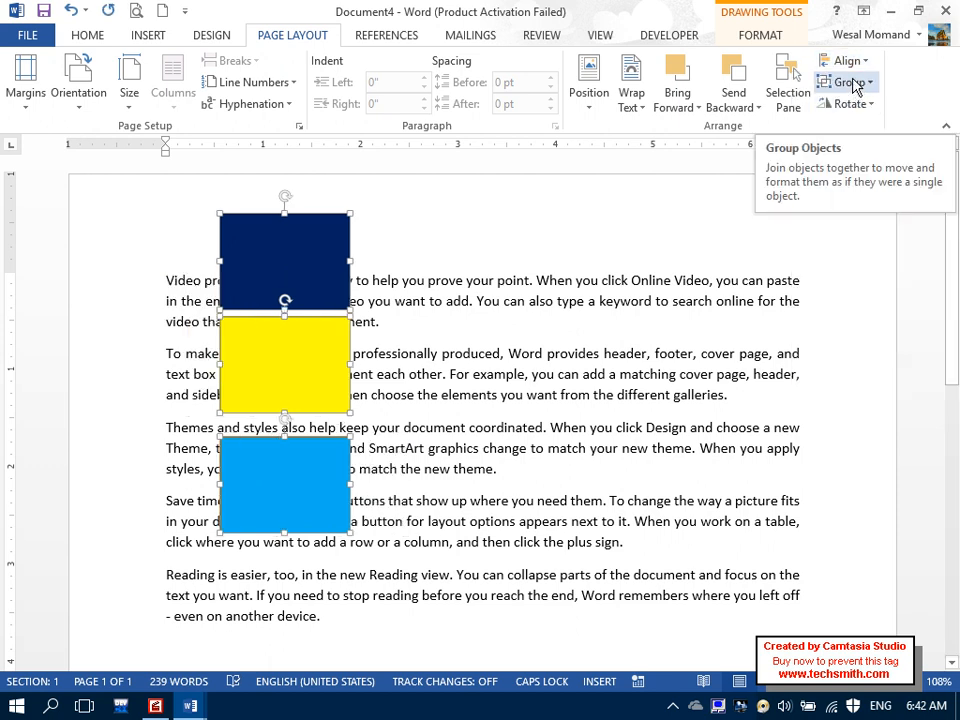
left_click(846, 61)
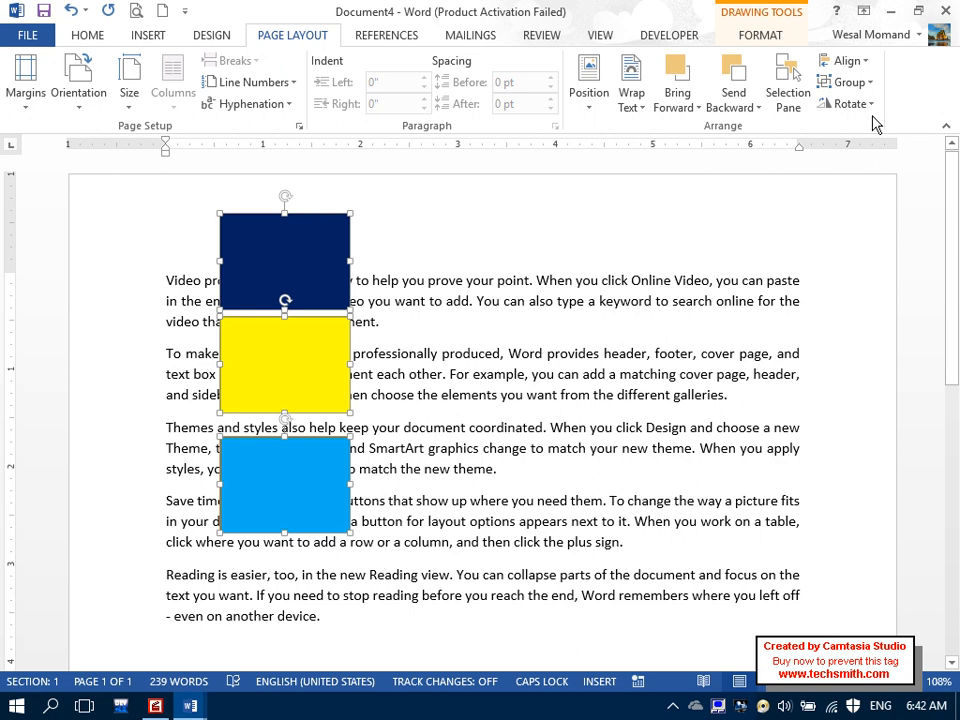
key("ctrl+z")
left_click(846, 62)
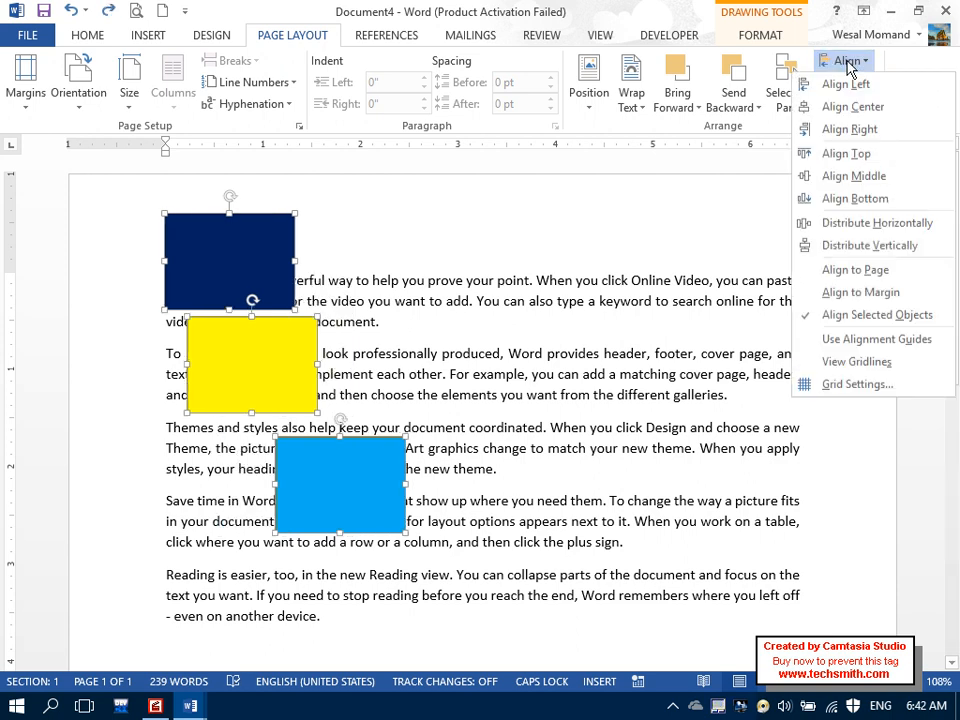
left_click(857, 130)
key("ctrl+z")
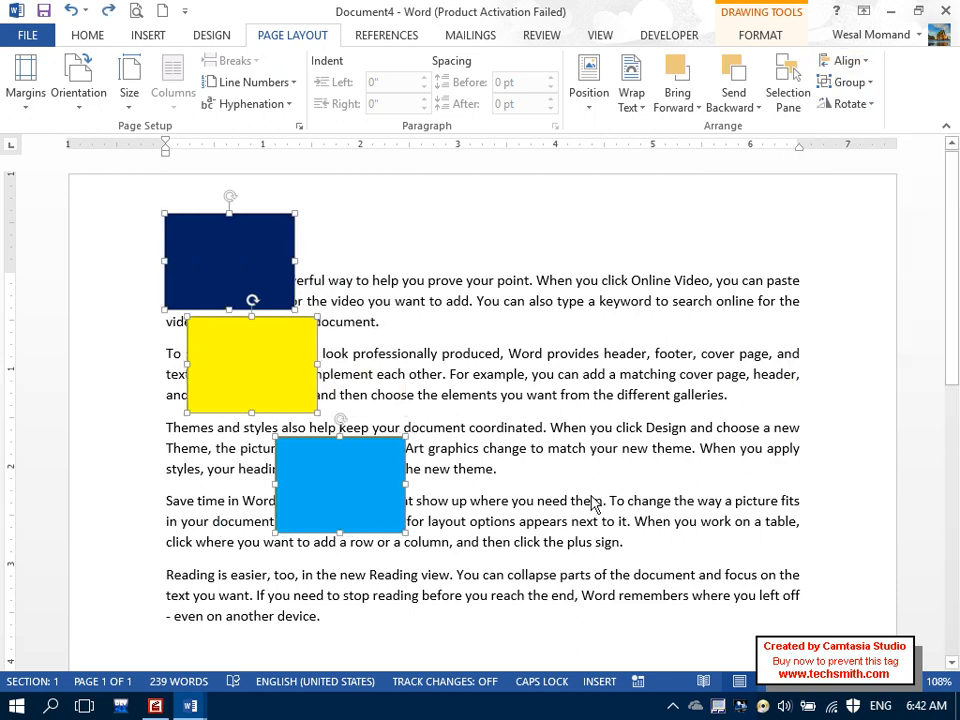
Step: Spread the yellow and light blue rectangles rightward into a wide diagonal with the dark blue one, and select all three
left_click(595, 503)
left_click_drag(350, 476, 419, 474)
left_click_drag(272, 407, 398, 399)
left_click_drag(437, 473, 628, 448)
left_click(381, 377, "shift")
left_click(268, 305, "shift")
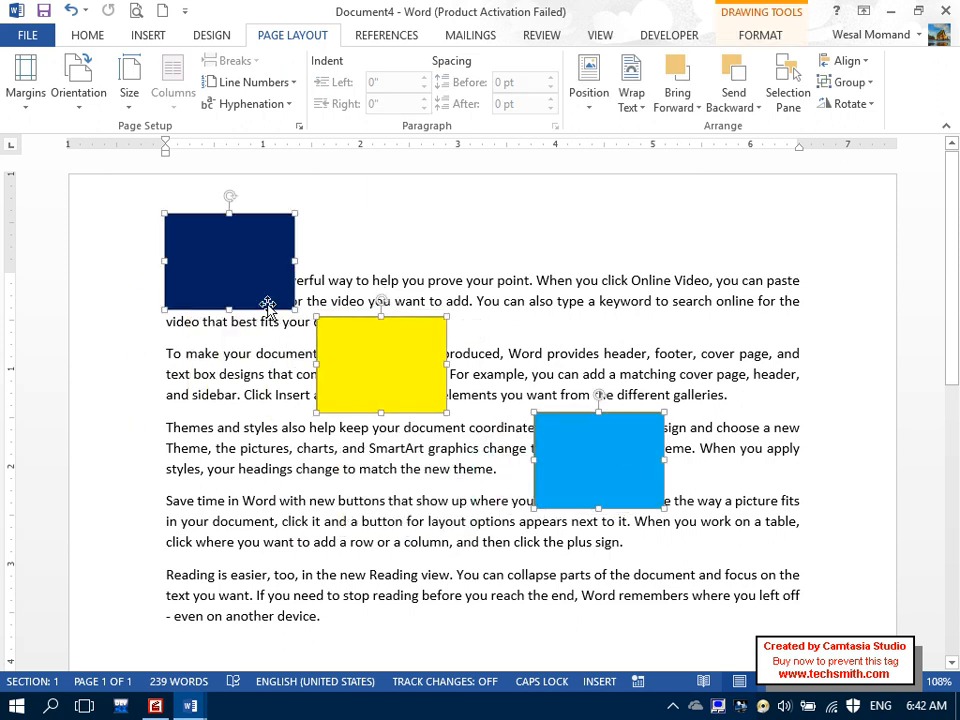
Step: Try Align Top on the three diagonally placed rectangles, and undo it
left_click(843, 60)
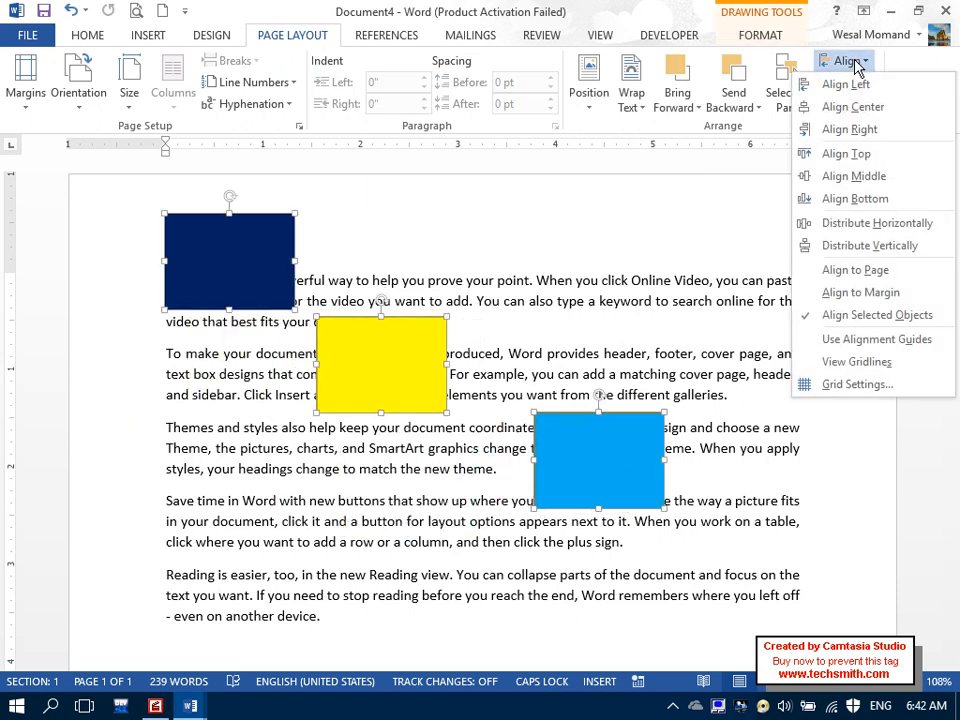
left_click(853, 153)
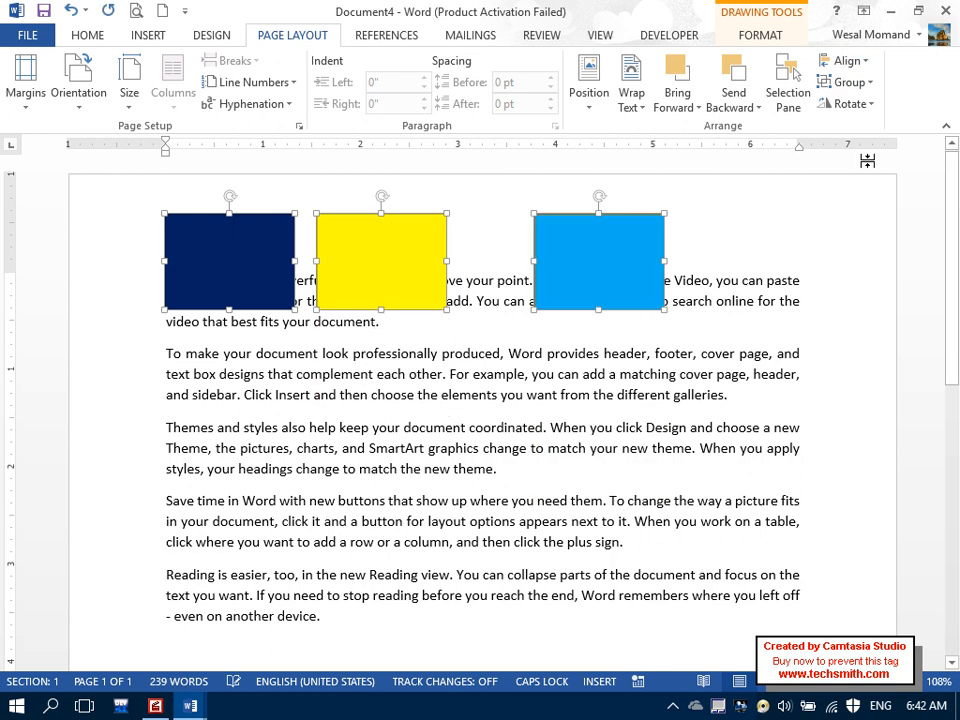
left_click(846, 61)
left_click(621, 264)
key("ctrl+z")
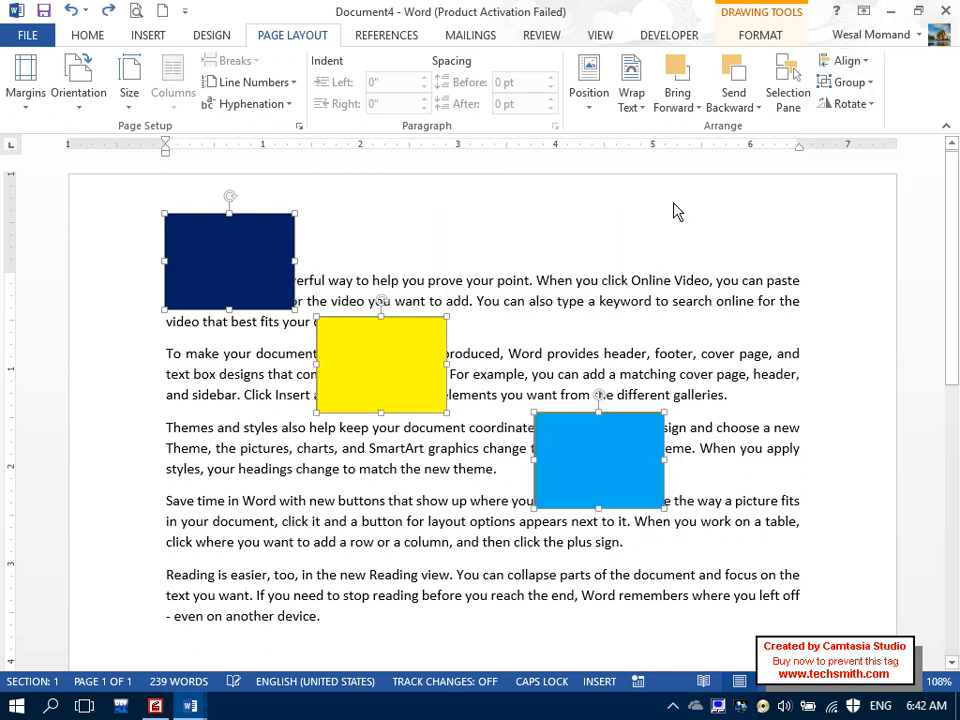
Step: Try Align Middle on the three rectangles, and undo it
left_click(863, 62)
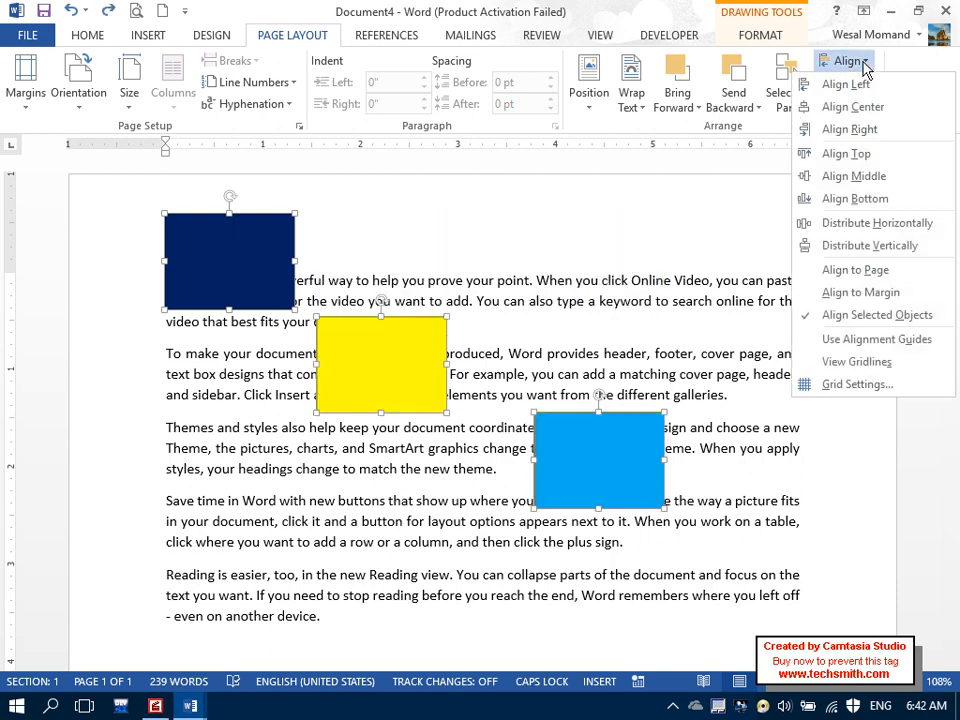
left_click(852, 178)
key("ctrl+z")
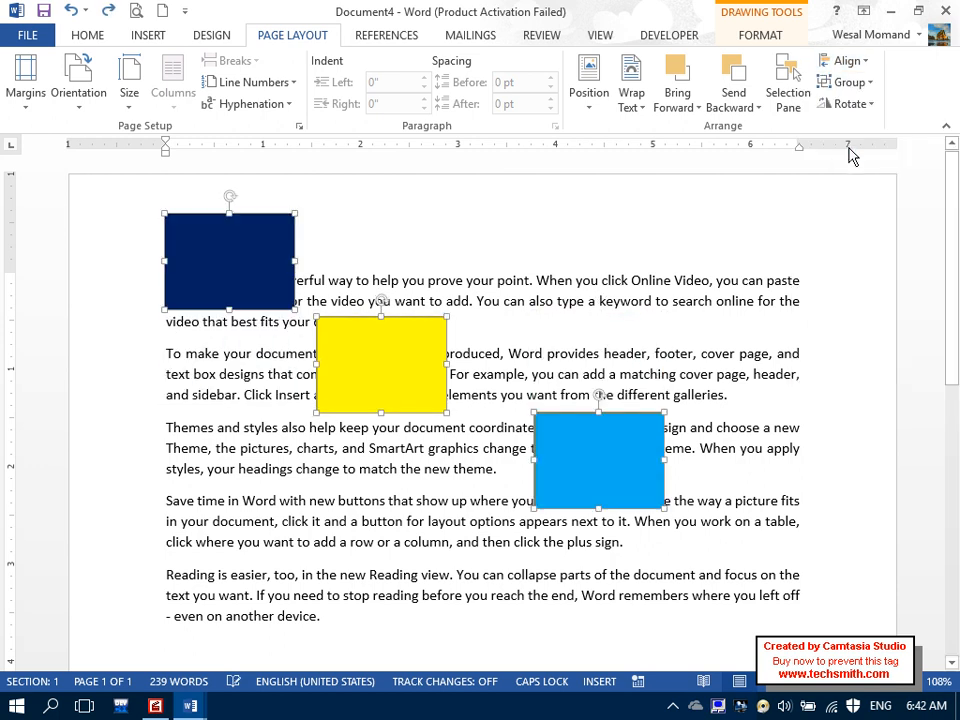
Step: Try Align Bottom on the three diagonally placed rectangles, and undo it
left_click(852, 60)
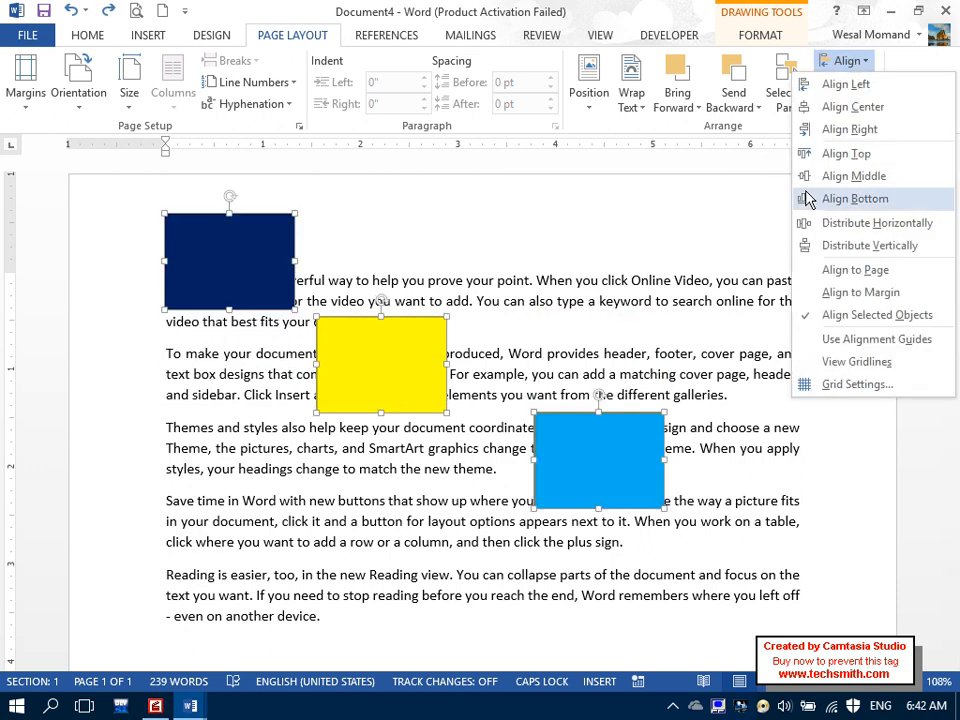
left_click(826, 207)
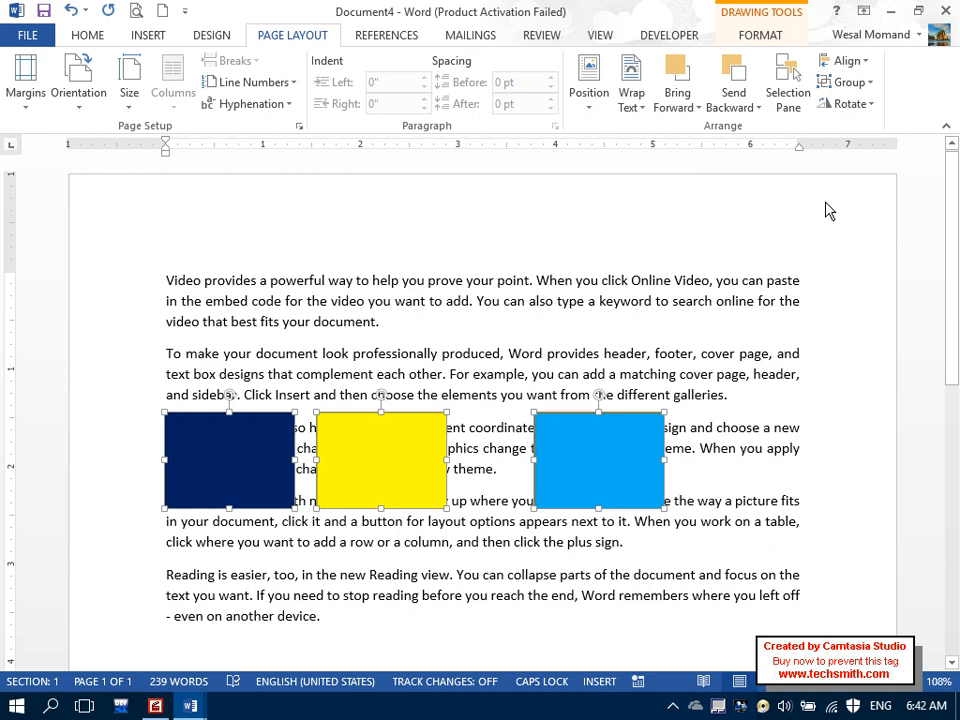
key("ctrl+z")
Step: Left-align the three rectangles and distribute them vertically, then deselect them
left_click(852, 60)
left_click(848, 82)
left_click(848, 60)
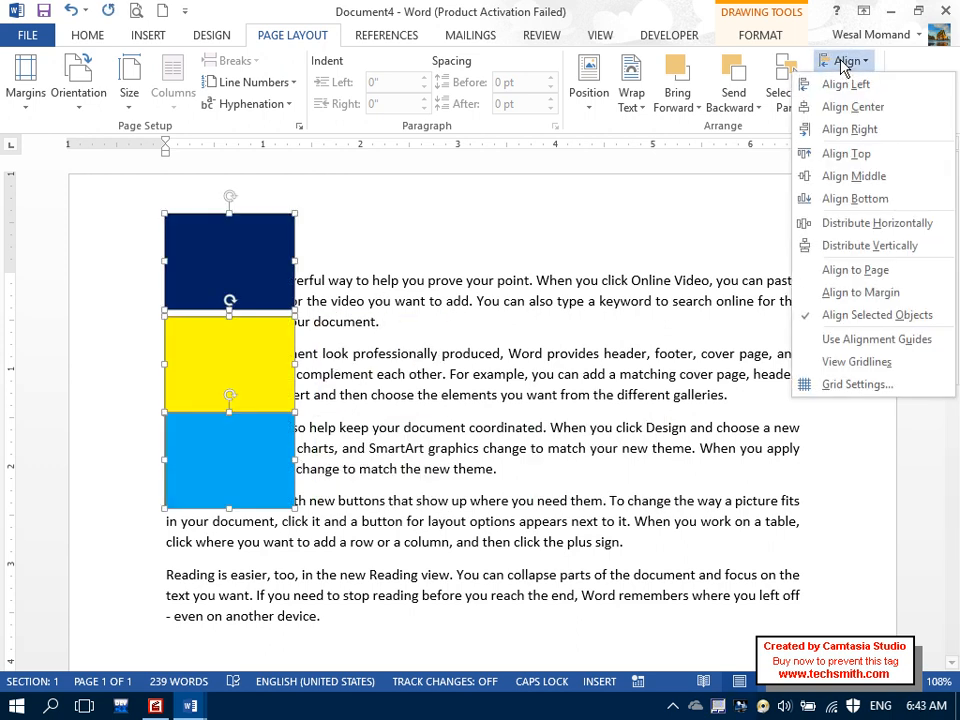
left_click(860, 245)
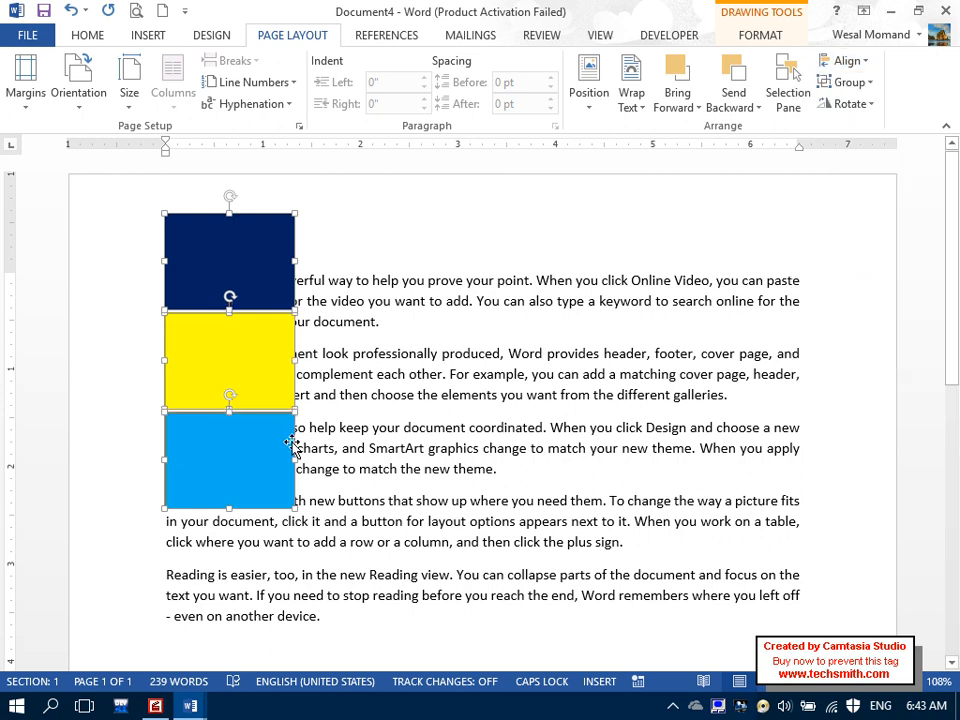
left_click(377, 404)
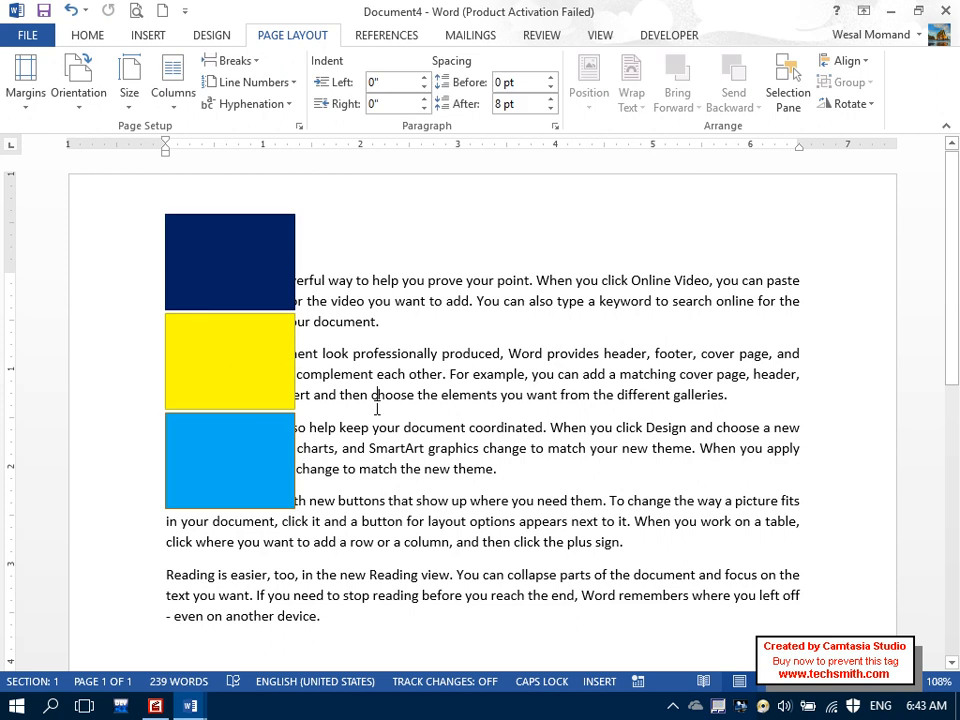
Step: Move the light blue rectangle down and redistribute the three vertically, then undo back to the diagonal arrangement
left_click_drag(278, 457, 277, 498)
left_click(257, 335, "shift")
left_click(230, 262, "shift")
left_click(845, 61)
left_click(845, 61)
left_click(845, 61)
left_click(862, 244)
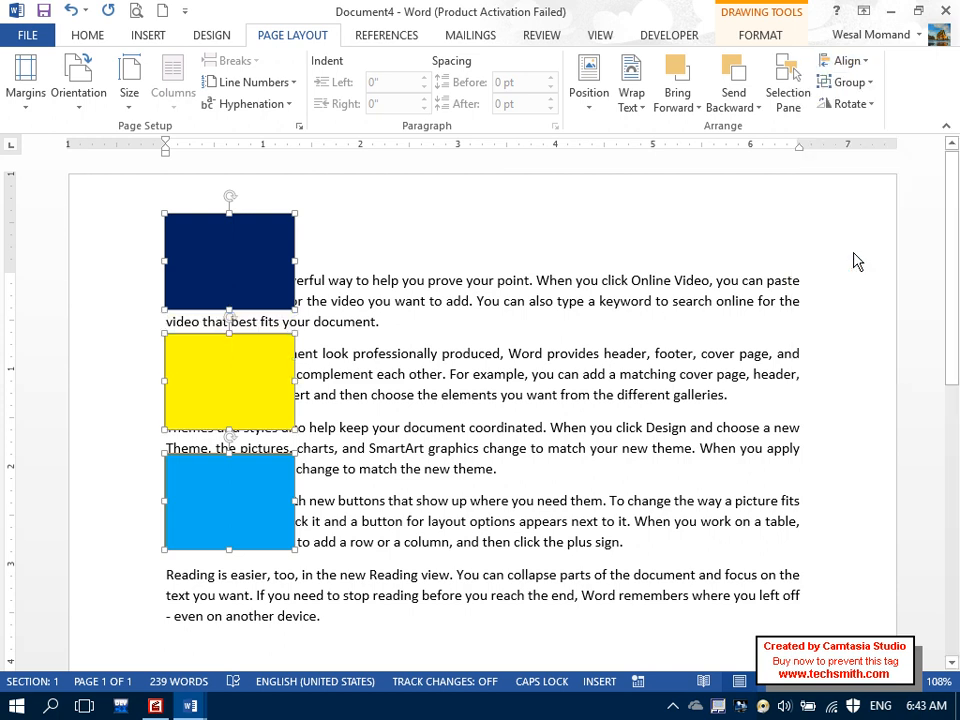
key("ctrl+z")
key("ctrl+z")
key("ctrl+z")
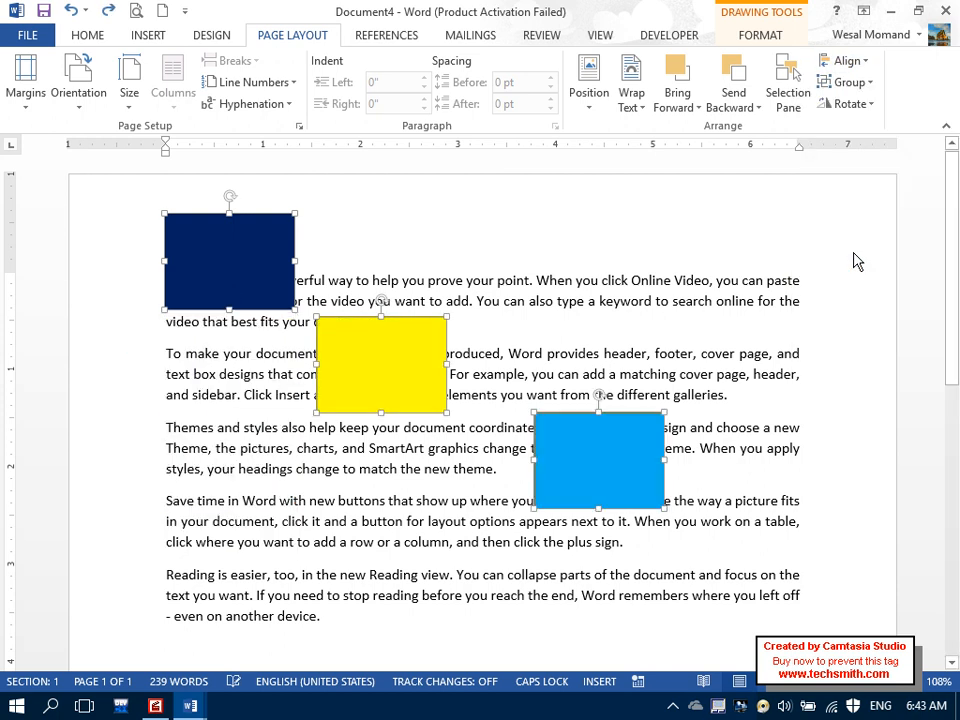
Step: Try Align Top followed by Distribute Horizontally on the three rectangles, and undo both
left_click(838, 61)
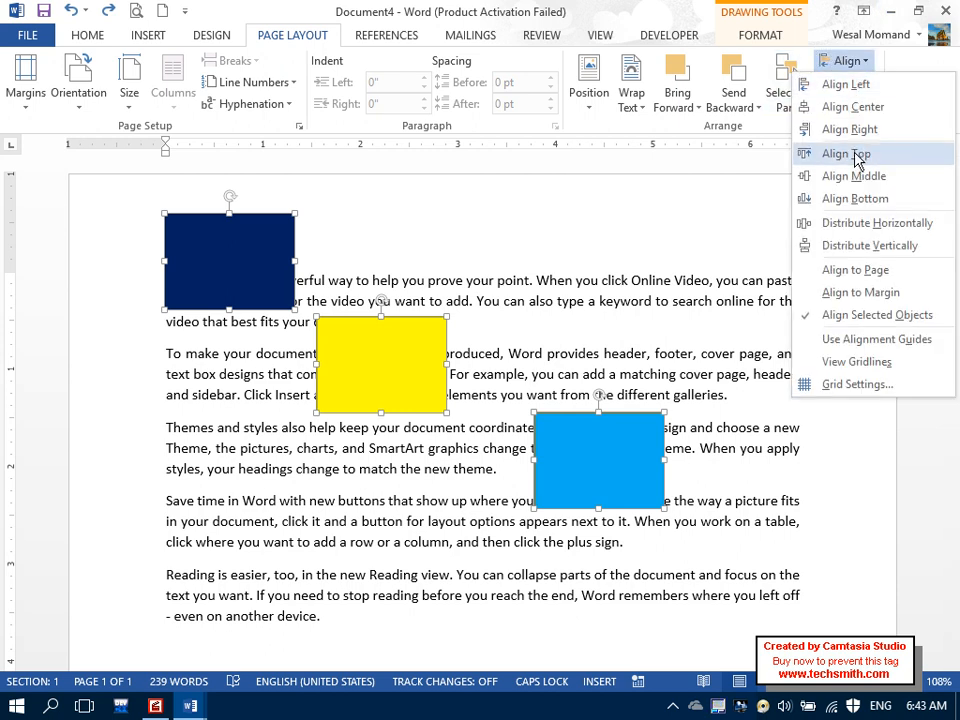
left_click(857, 155)
left_click(848, 61)
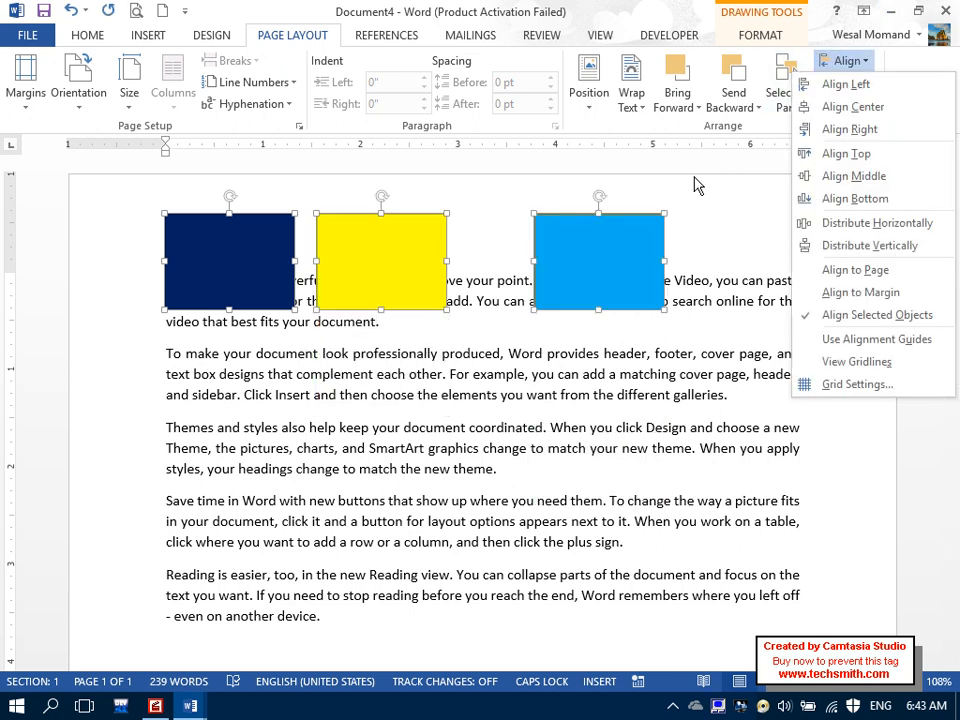
left_click(903, 228)
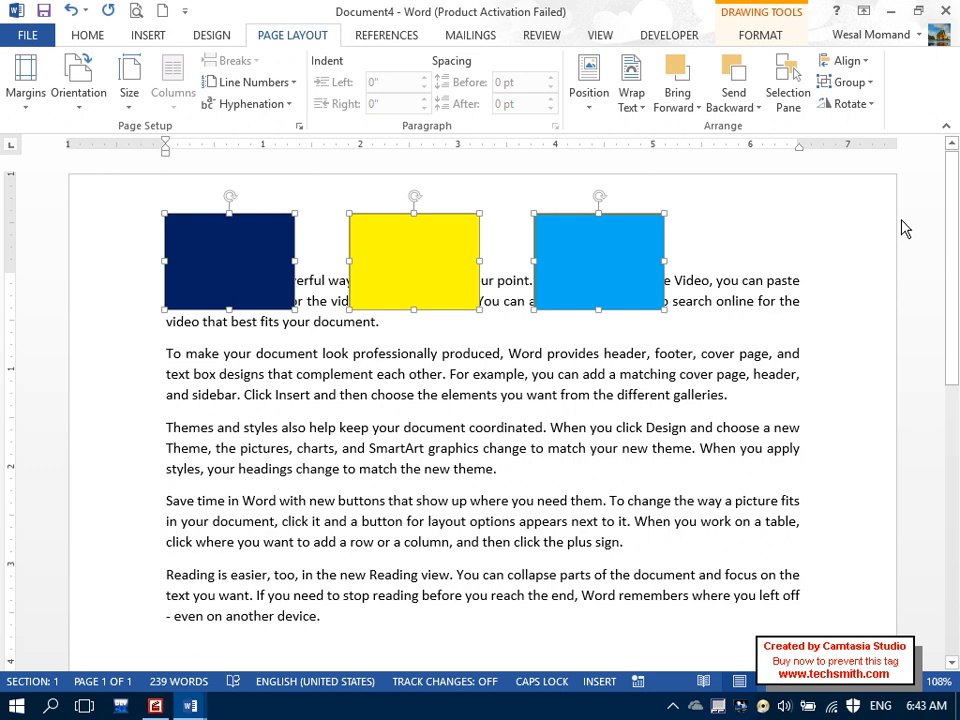
key("ctrl+z")
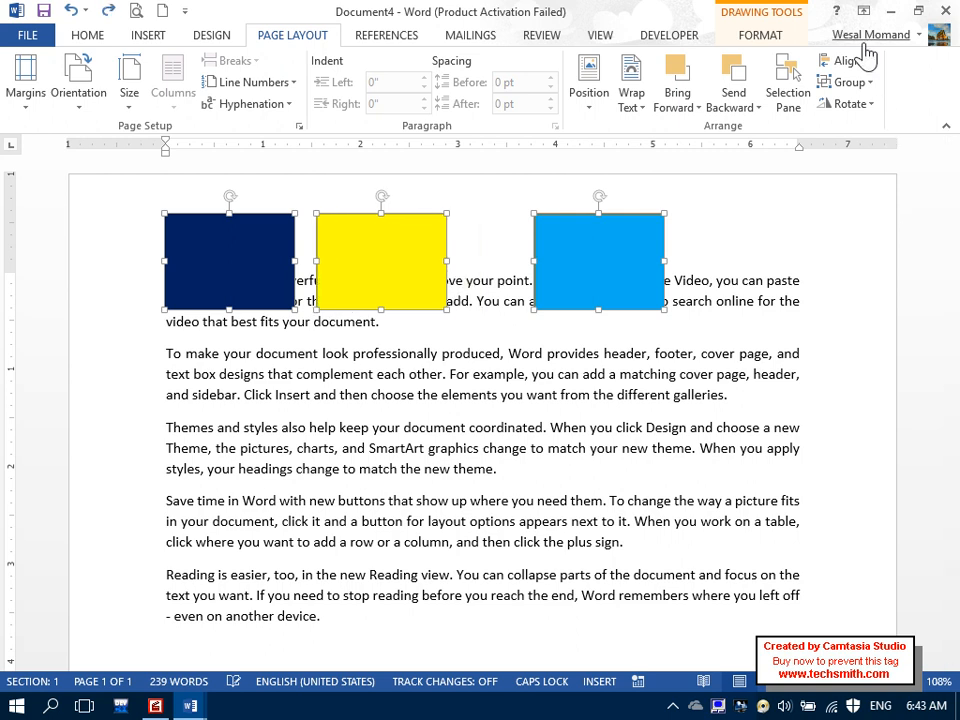
key("ctrl+z")
Step: Examine the Align to Page, Align to Margin and Align Selected Objects options with the rectangles selected and deselected
left_click(845, 61)
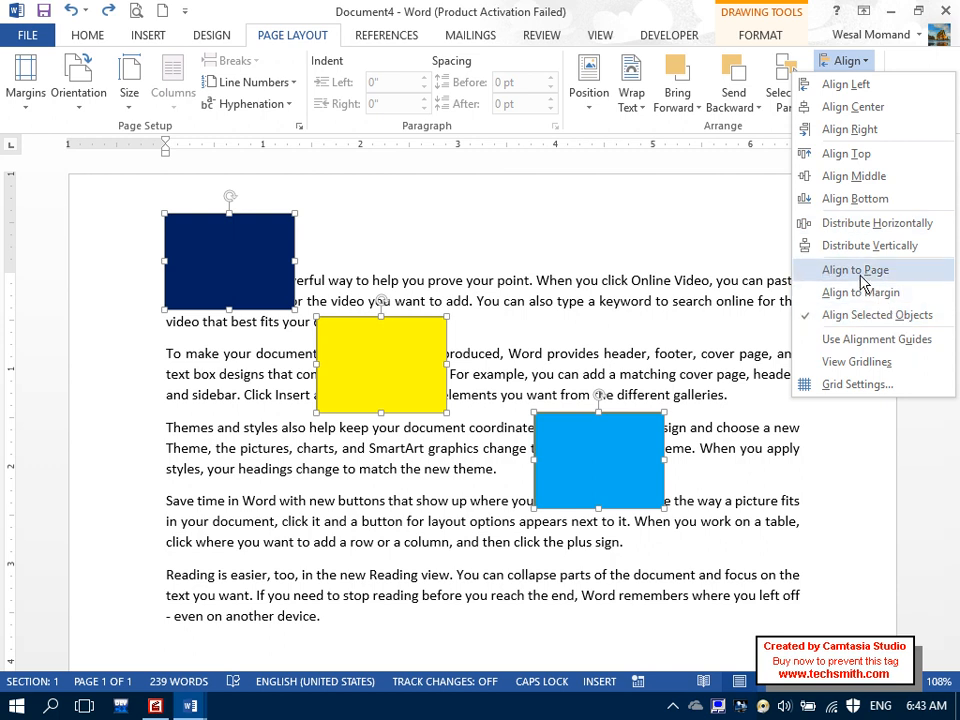
left_click(757, 241)
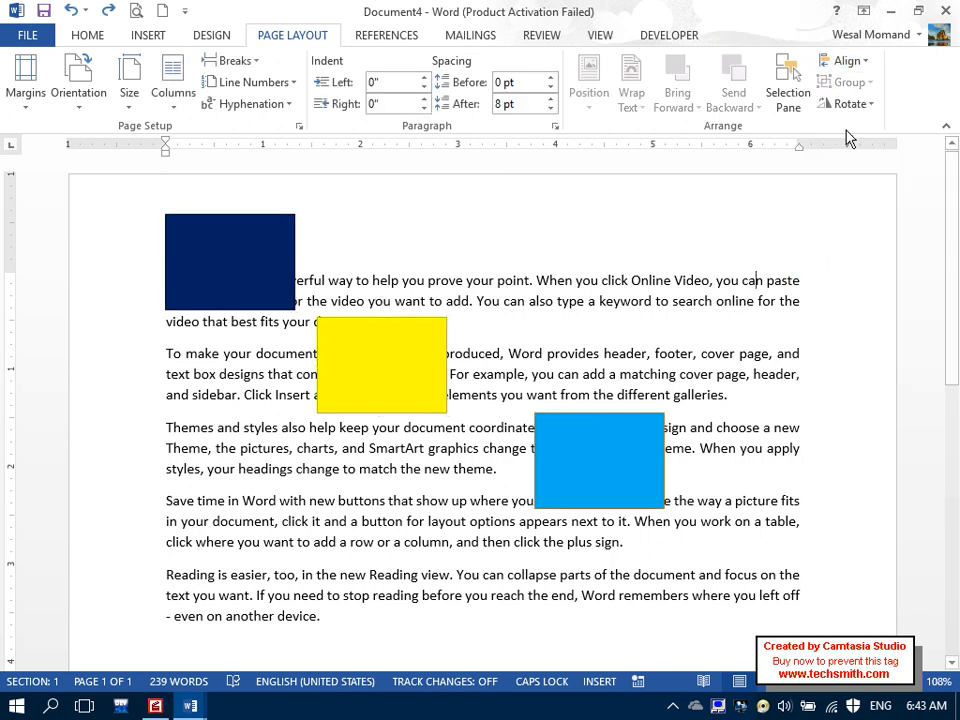
left_click(847, 61)
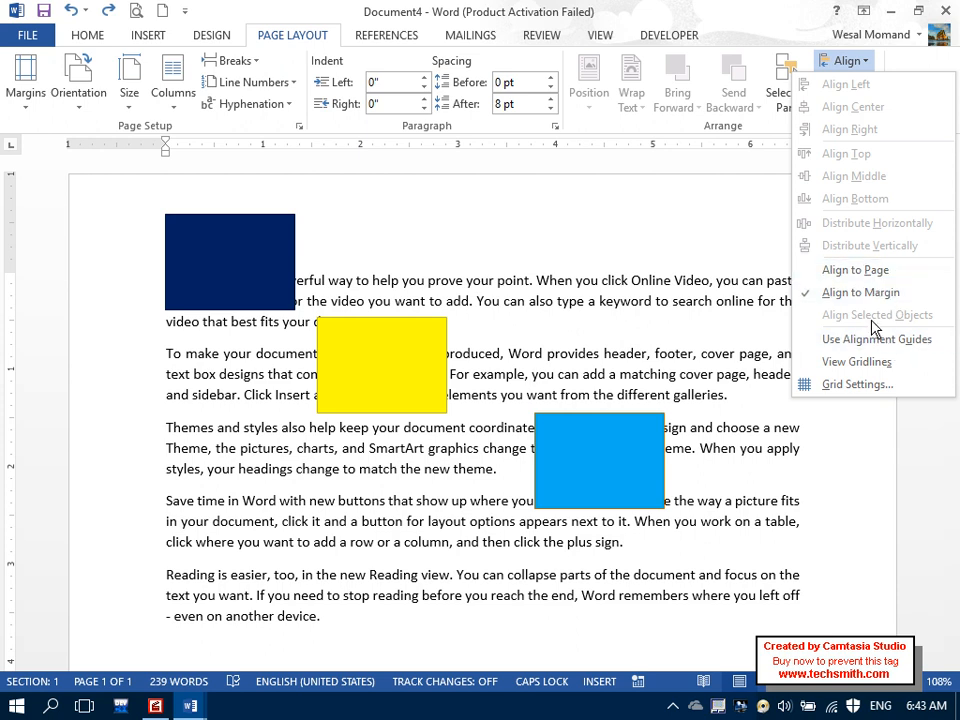
left_click(630, 435)
left_click(375, 364, "shift")
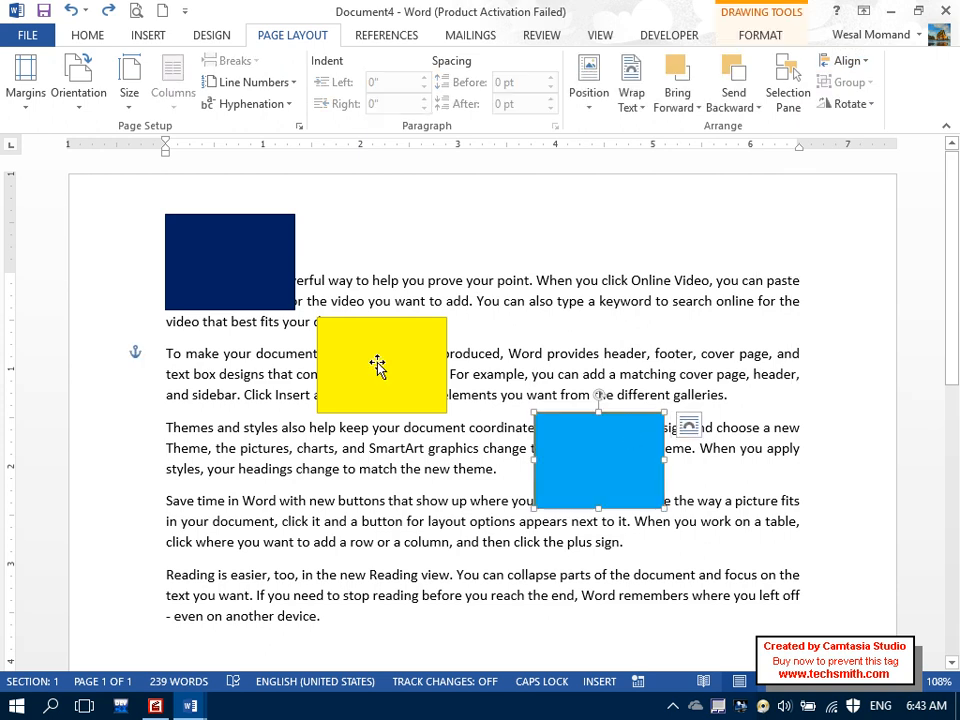
left_click(295, 303, "shift")
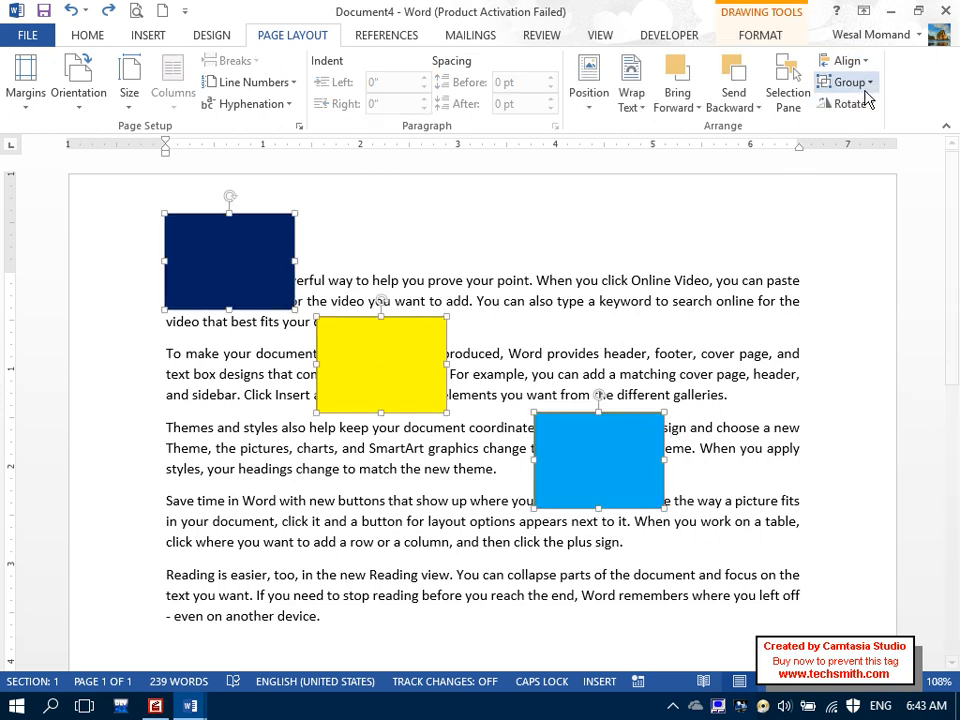
left_click(843, 63)
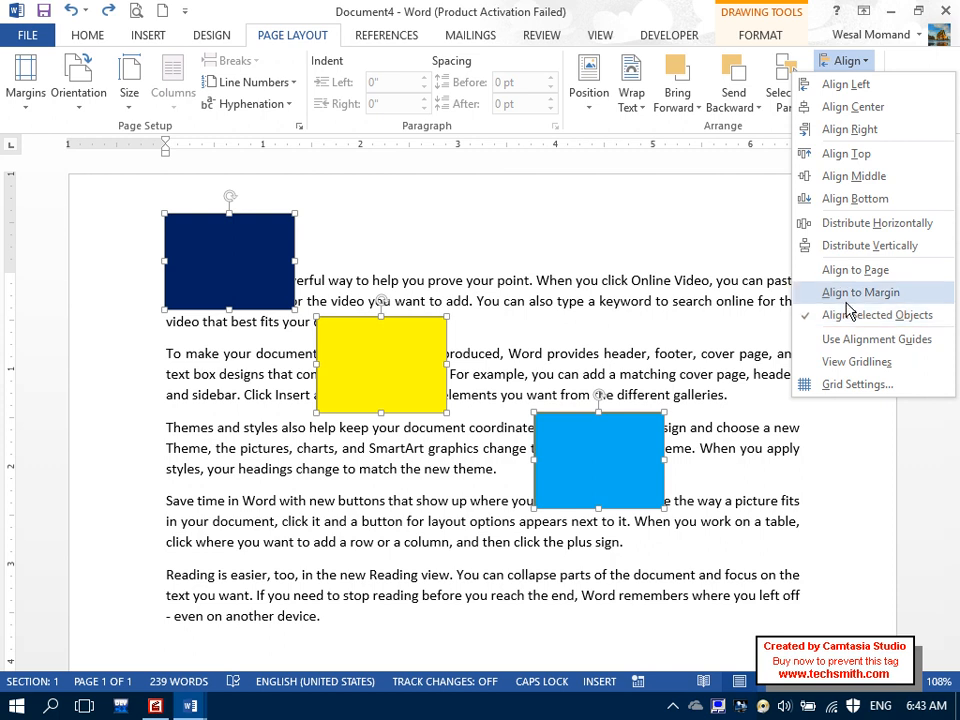
Step: Delete all the text and rectangles from the document
left_click(654, 380)
key("ctrl+a")
key("Delete")
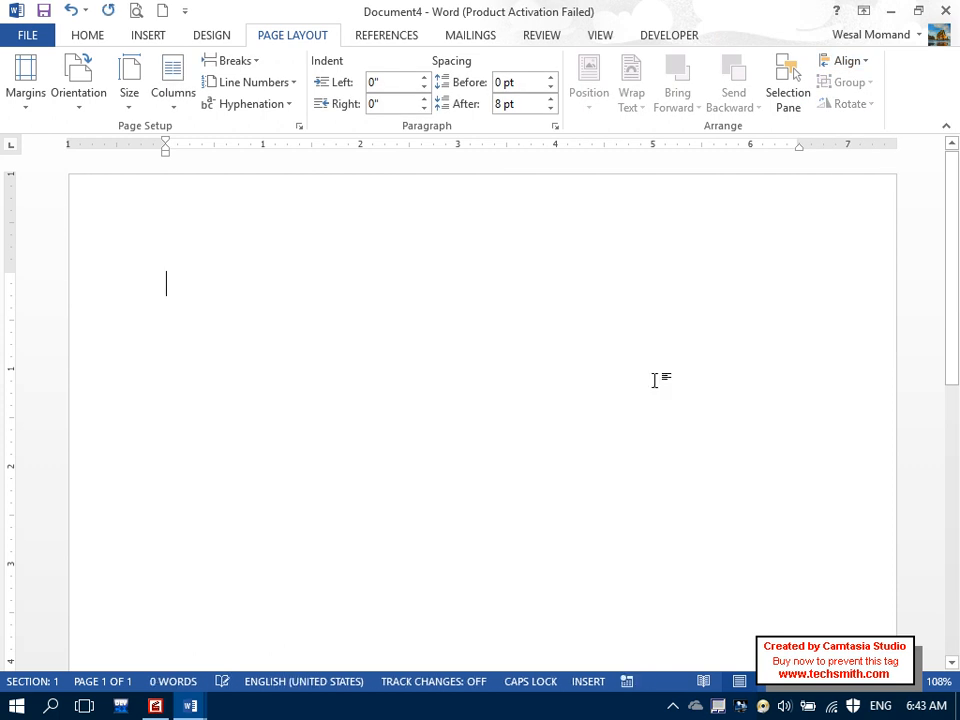
Step: Display the gridlines on the blank page, hide them, and display them again
left_click(847, 66)
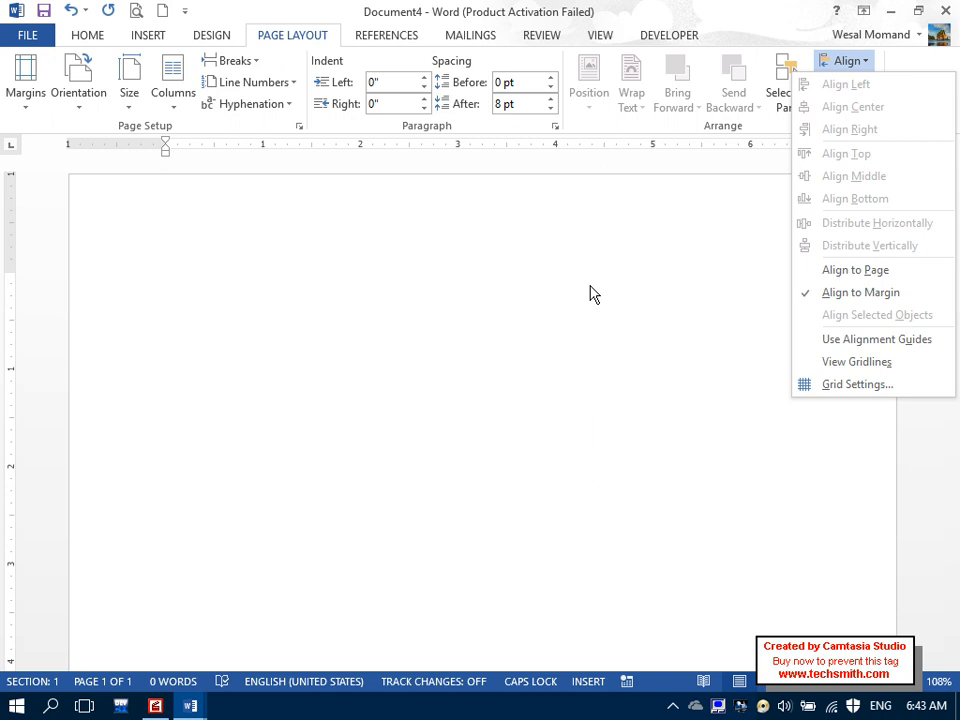
left_click(868, 363)
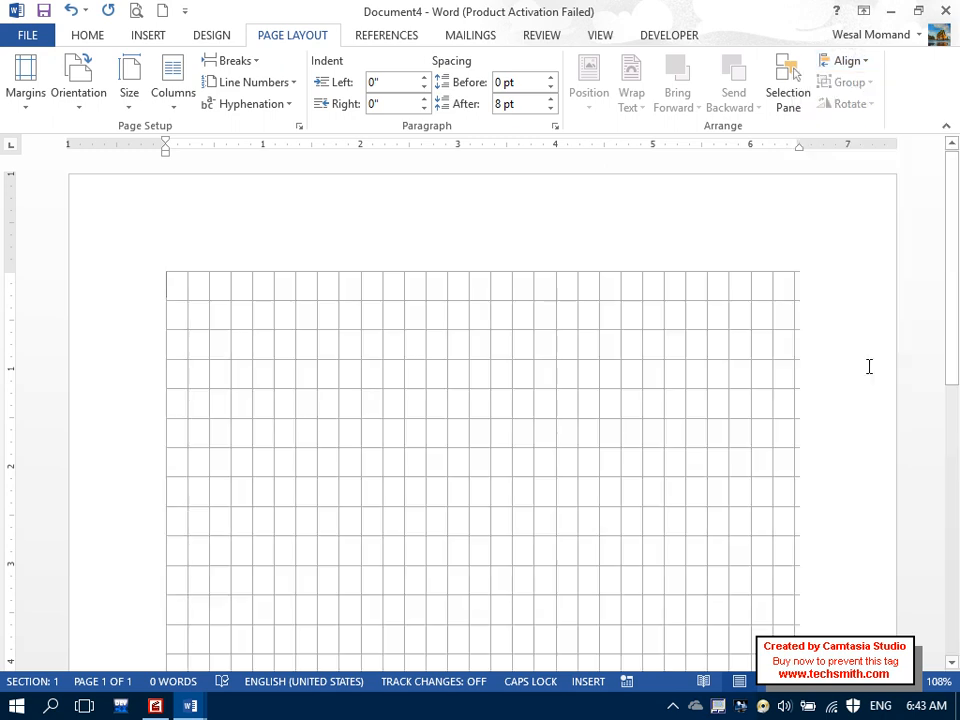
left_click(847, 61)
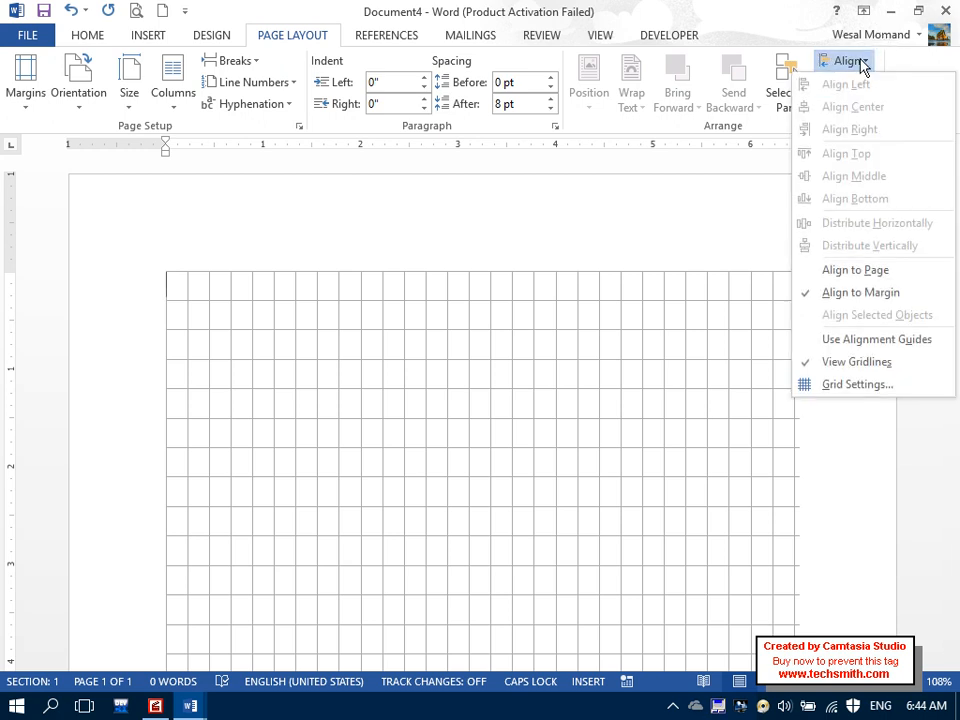
left_click(853, 361)
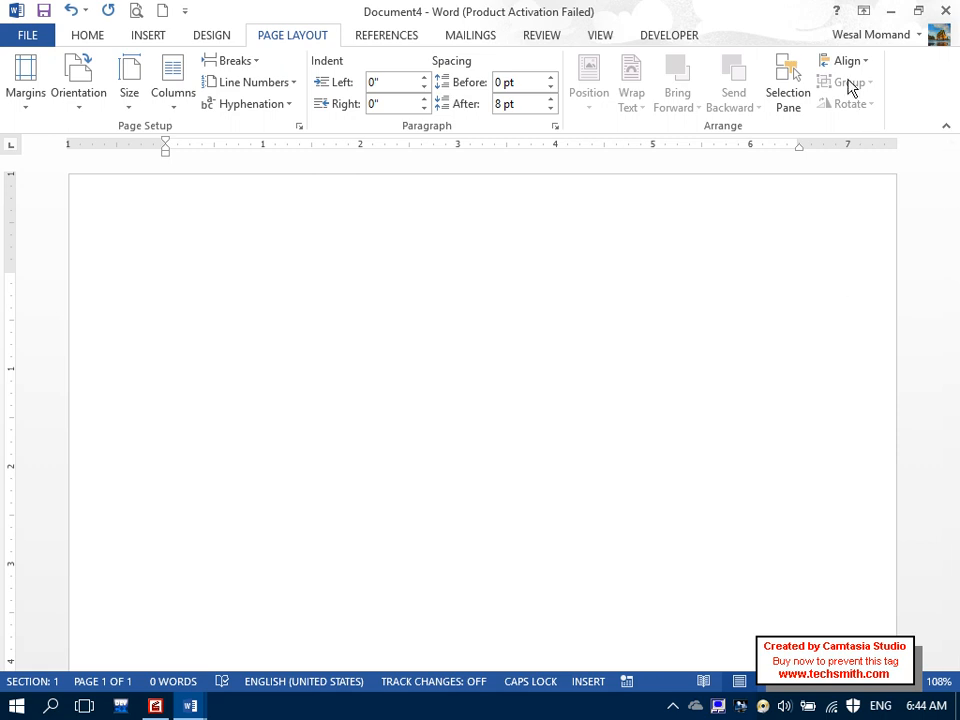
left_click(846, 61)
left_click(853, 363)
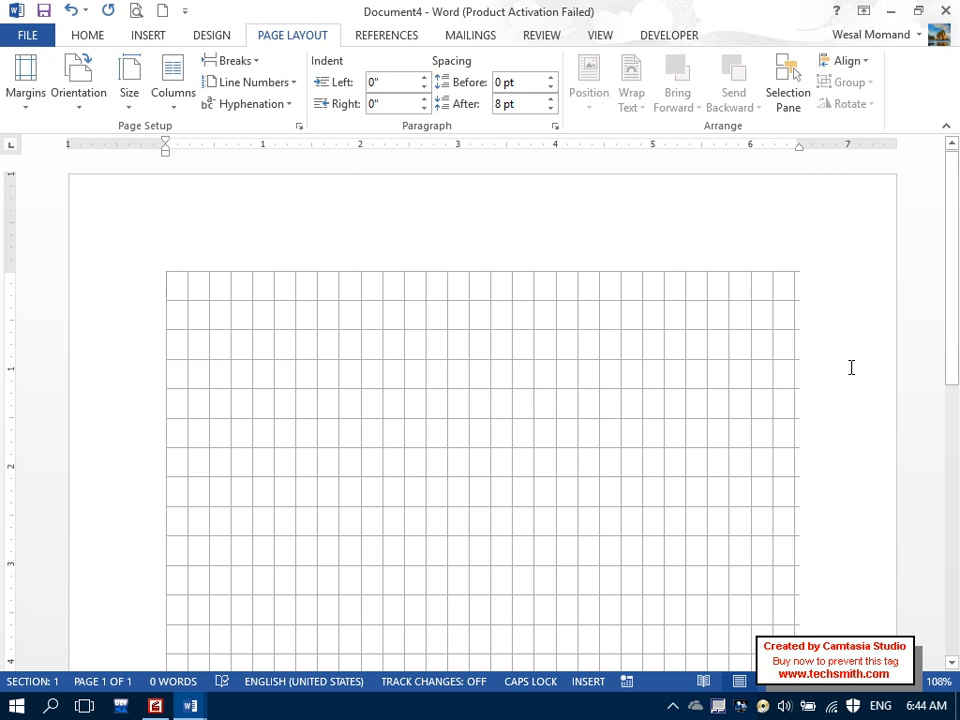
Step: Turn on Display alignment guides in the grid settings
left_click(856, 66)
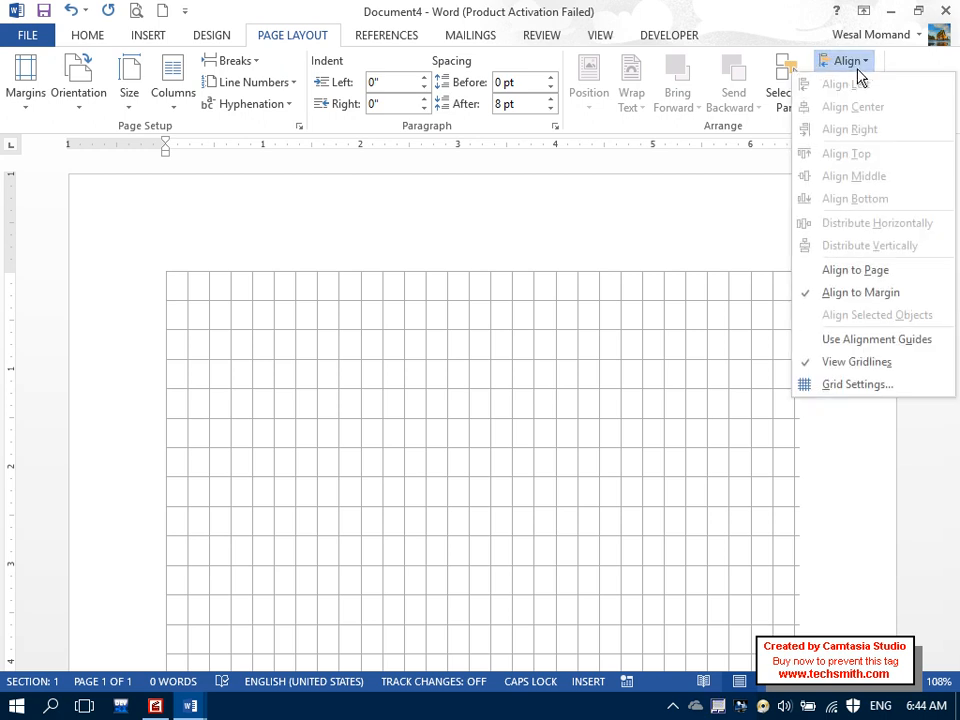
left_click(812, 389)
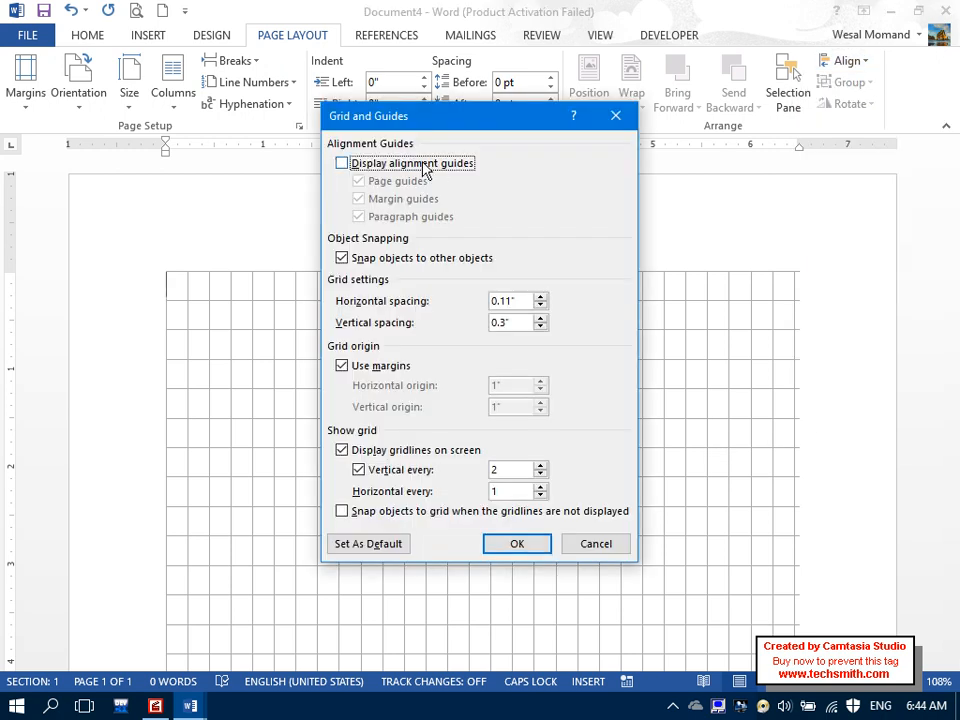
left_click(362, 166)
left_click(540, 545)
Step: Turn off Display alignment guides in the grid settings and display the page gridlines again
left_click(845, 61)
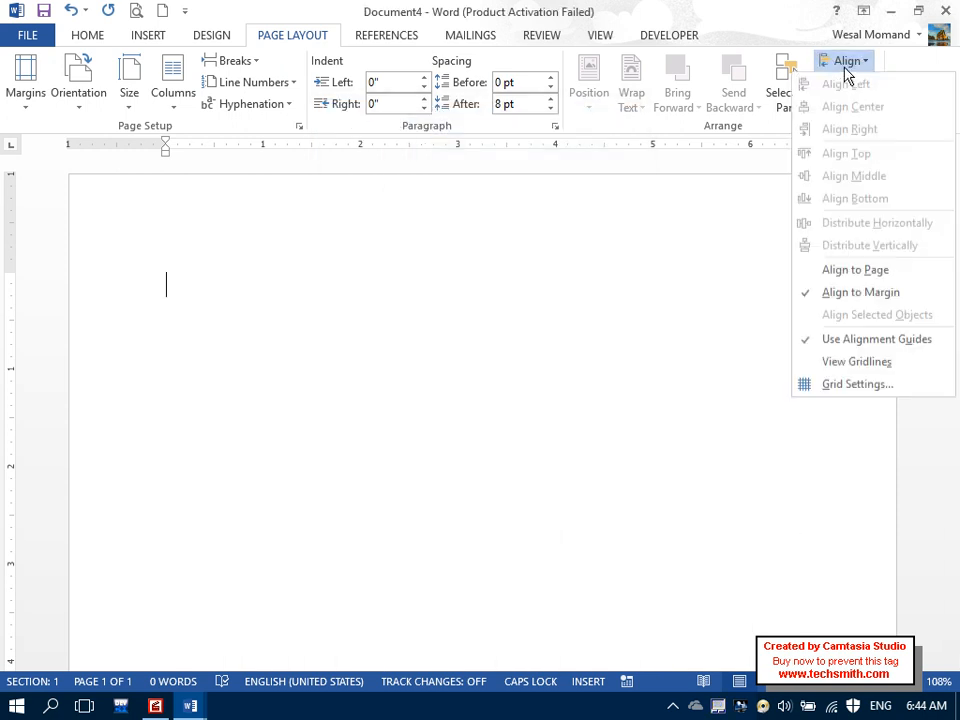
left_click(833, 390)
left_click(355, 164)
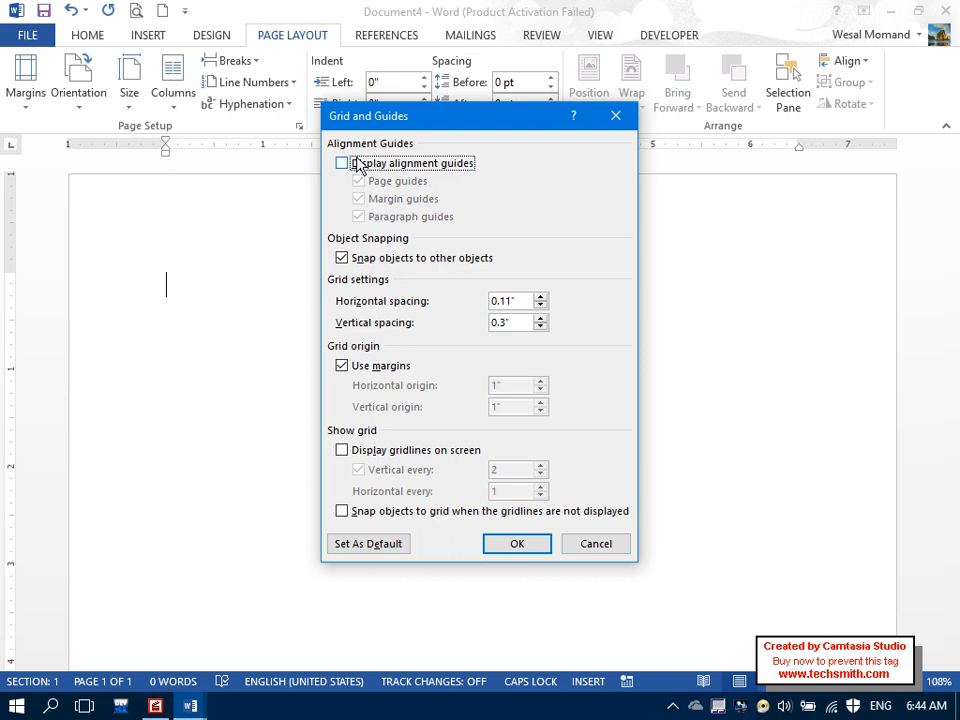
left_click(540, 543)
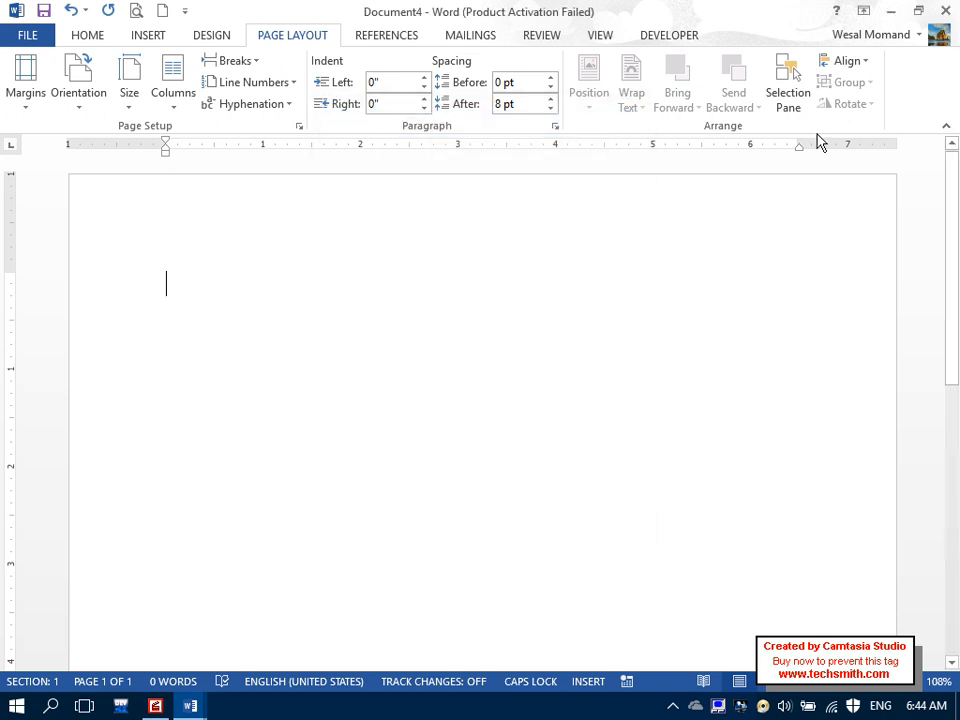
left_click(840, 61)
left_click(872, 360)
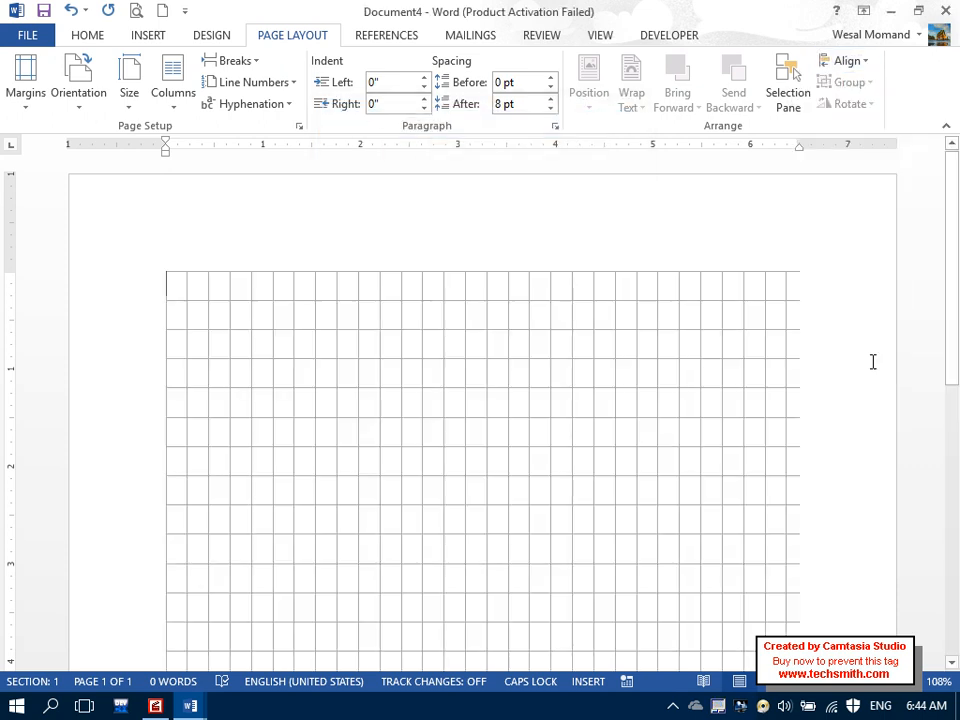
Step: Set the grid's horizontal and vertical spacing to 1" in the grid settings
left_click(845, 61)
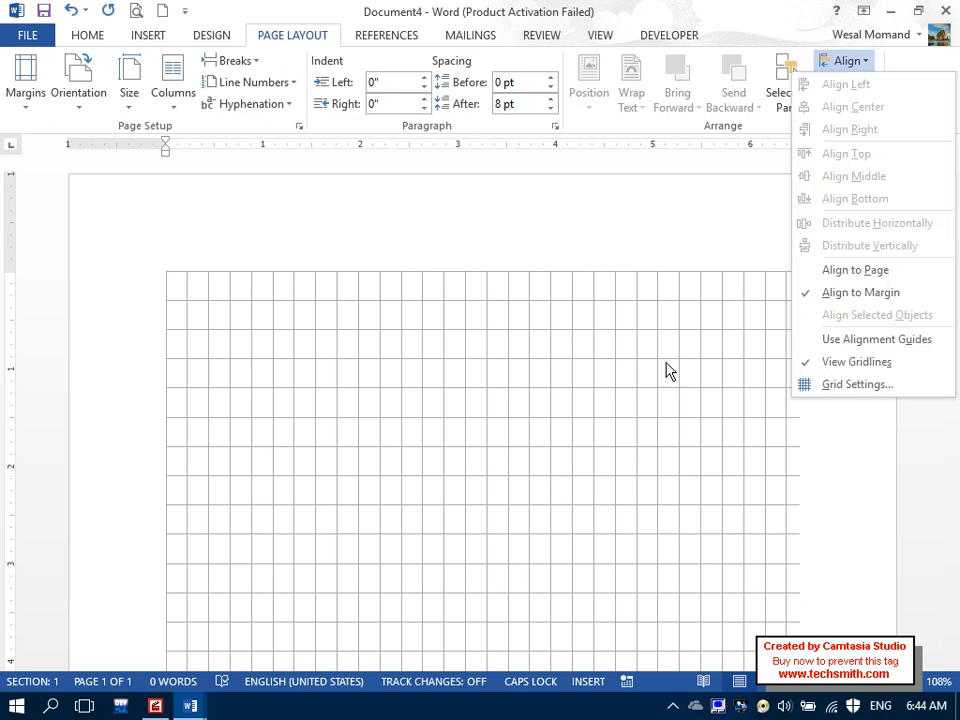
left_click(836, 384)
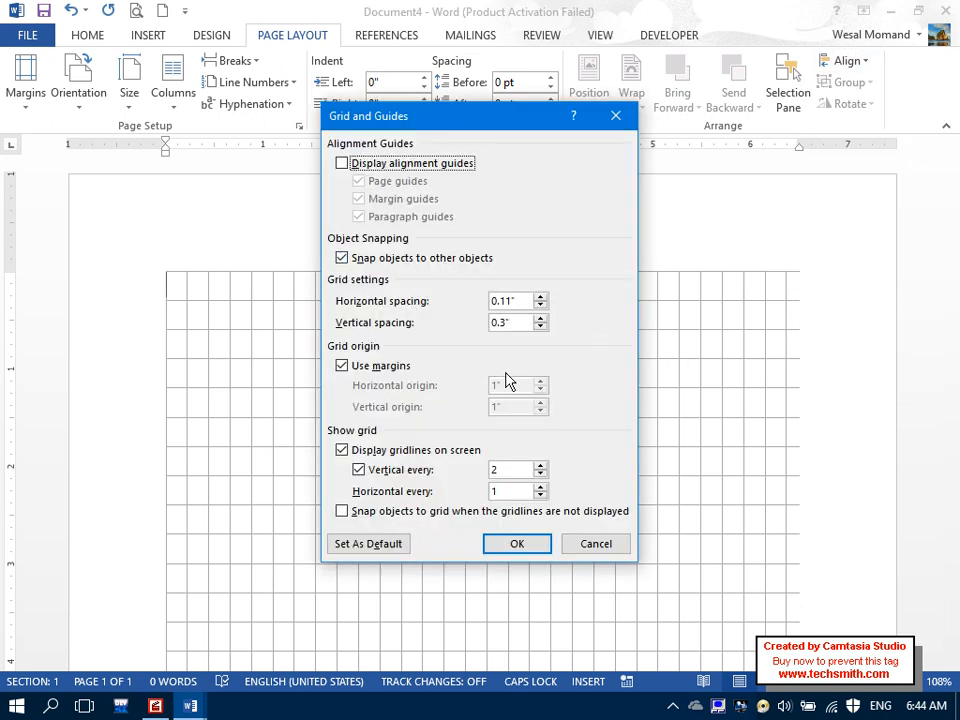
double_click(518, 302)
type("1")
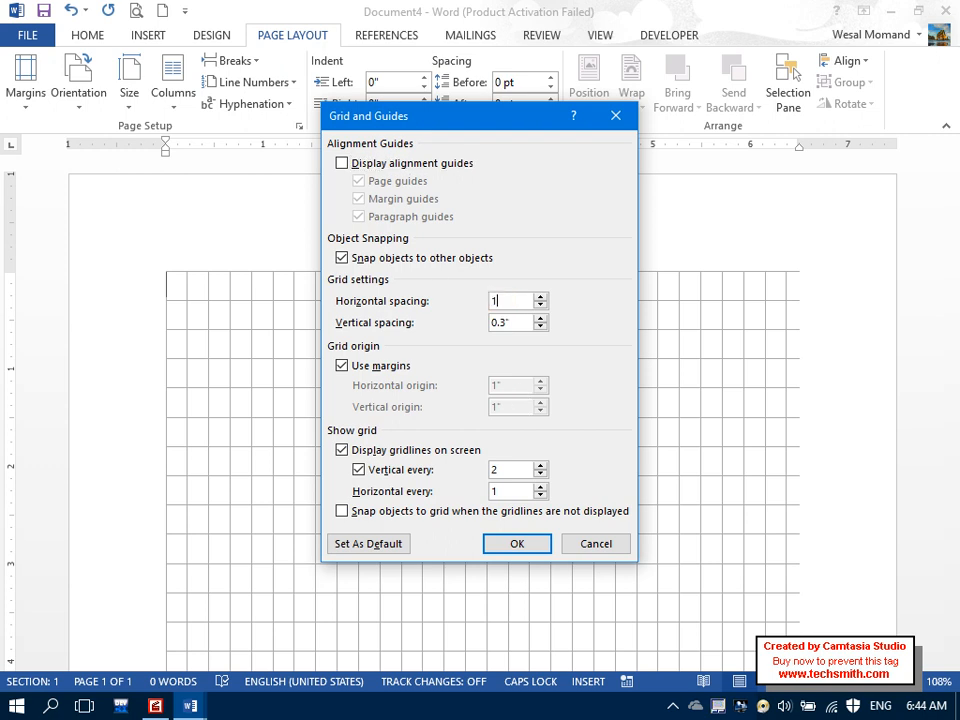
key("Return")
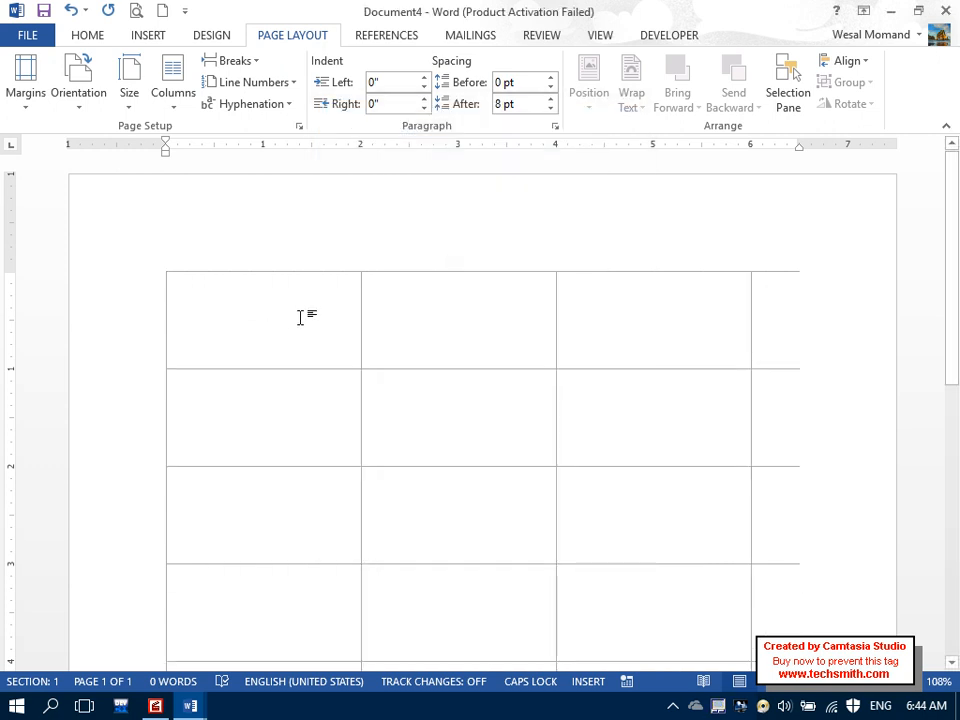
Step: Draw a rectangle 1" high and 2" wide and move it along the grid's first row to span the 3" to 5" ruler marks
left_click(148, 35)
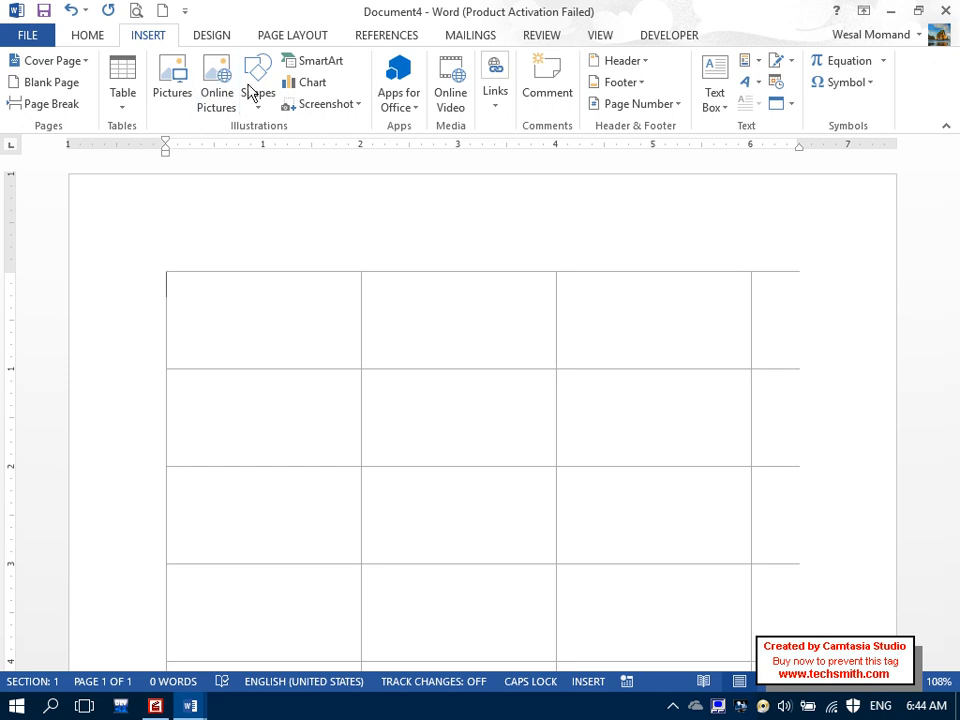
left_click(258, 92)
left_click(272, 146)
mouse_move(234, 303)
left_mouse_down()
mouse_move(311, 375)
mouse_move(417, 333)
mouse_move(465, 339)
mouse_move(341, 341)
mouse_move(566, 336)
left_mouse_up()
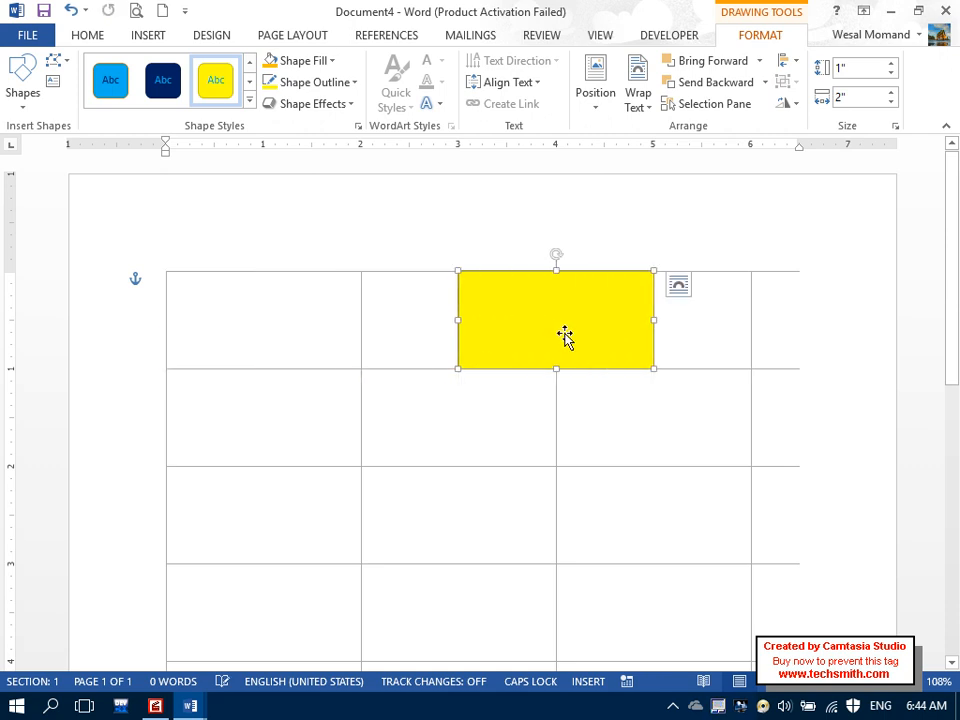
Step: Turn off Snap objects to other objects in the grid settings
left_click(292, 36)
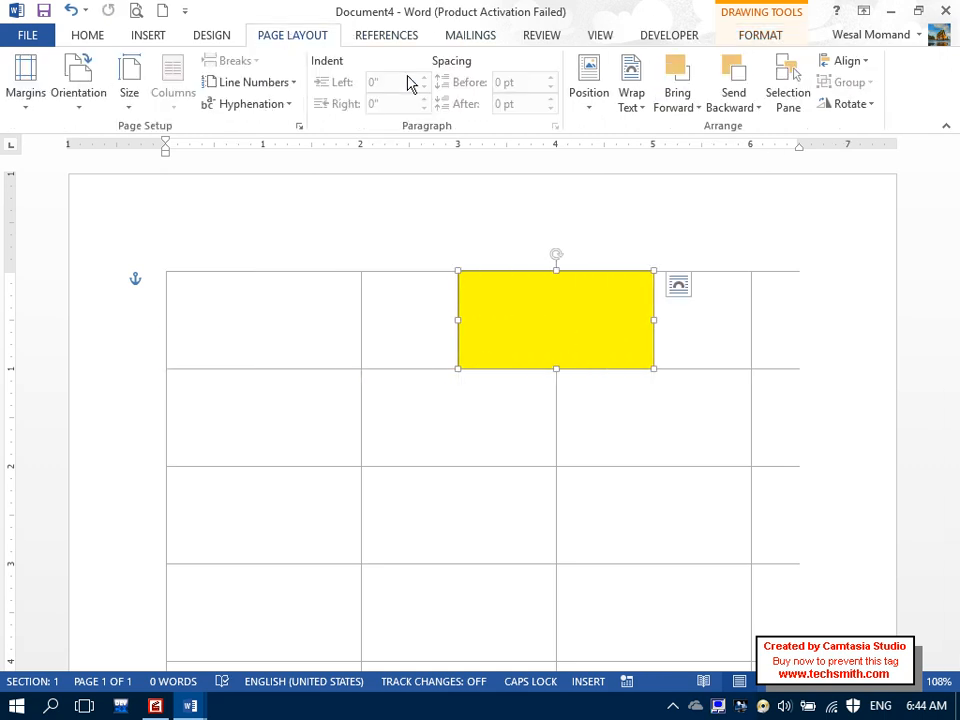
left_click(843, 60)
left_click(845, 386)
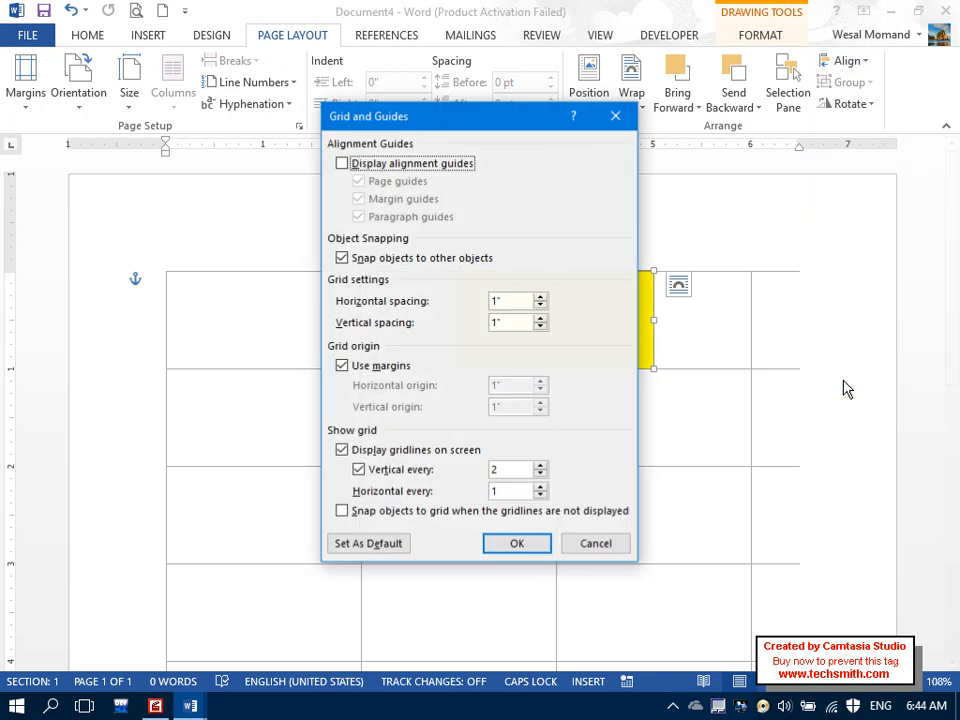
left_click(360, 257)
left_click(508, 538)
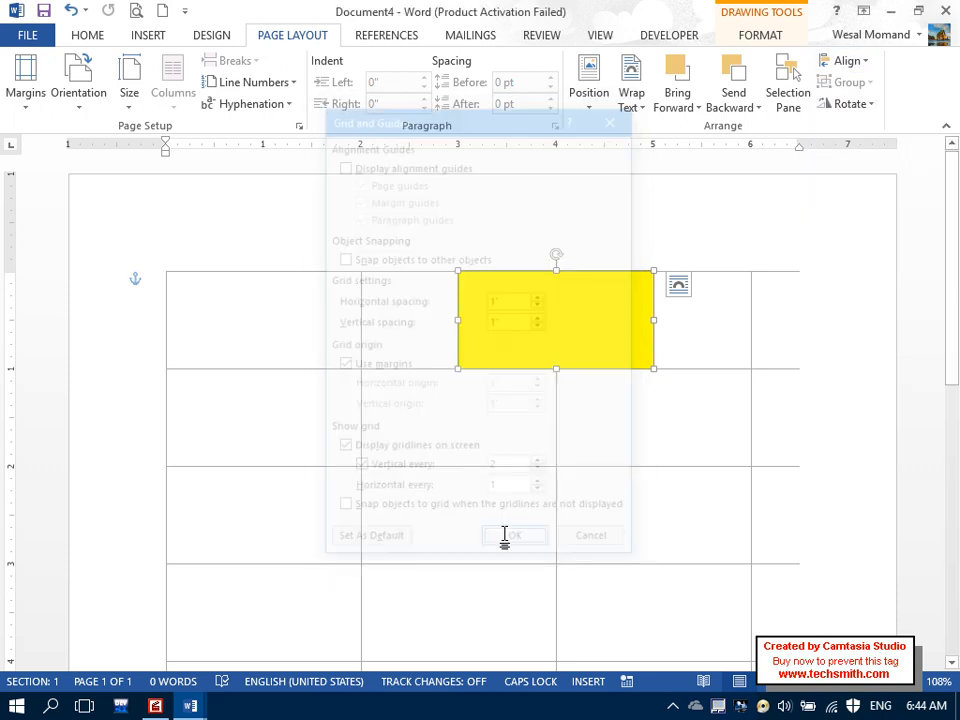
Step: Try moving the rectangle to the grid's third row across the 1" to 3" ruler marks, and undo the move
left_click_drag(563, 310, 376, 450)
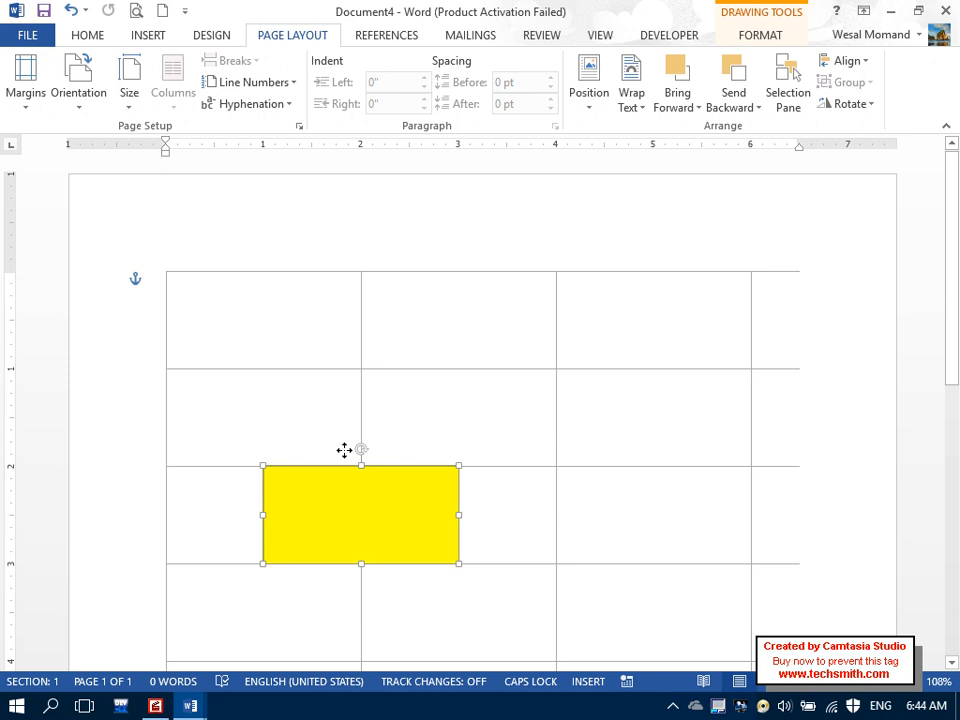
key("ctrl+z")
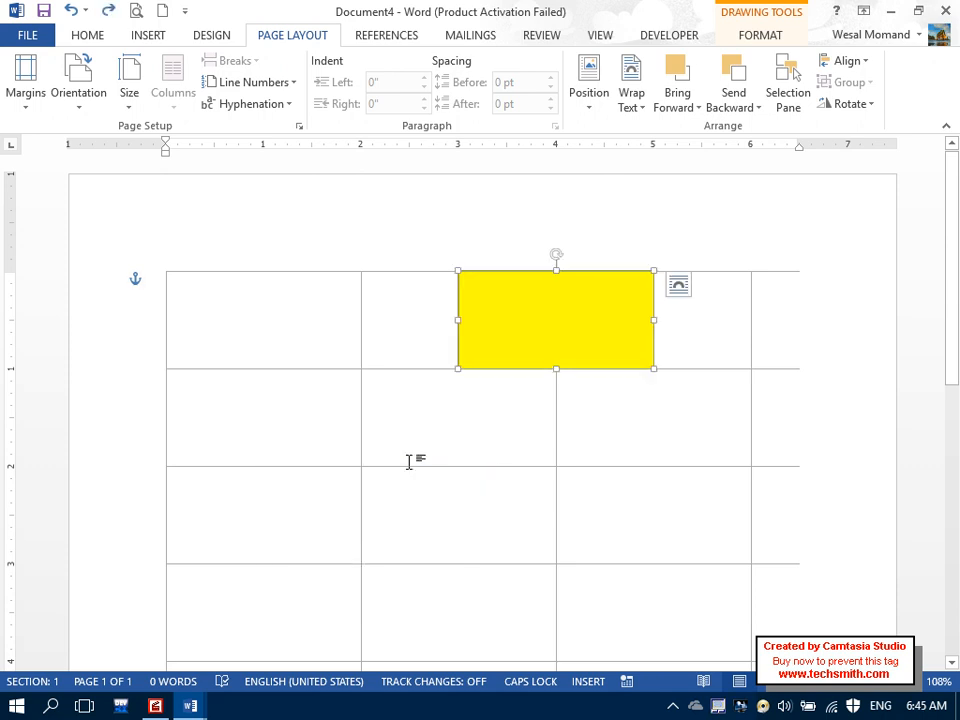
key("ctrl")
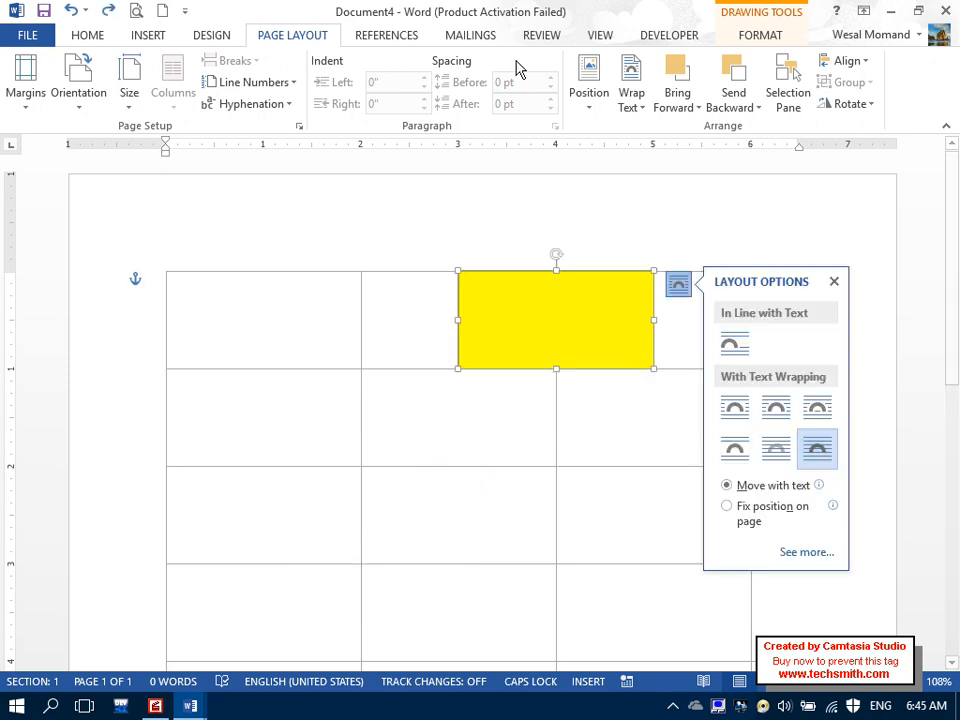
Step: Hide the page gridlines and place a copy of the yellow rectangle just below it, both spanning the 2" to 4" ruler marks
left_click(841, 66)
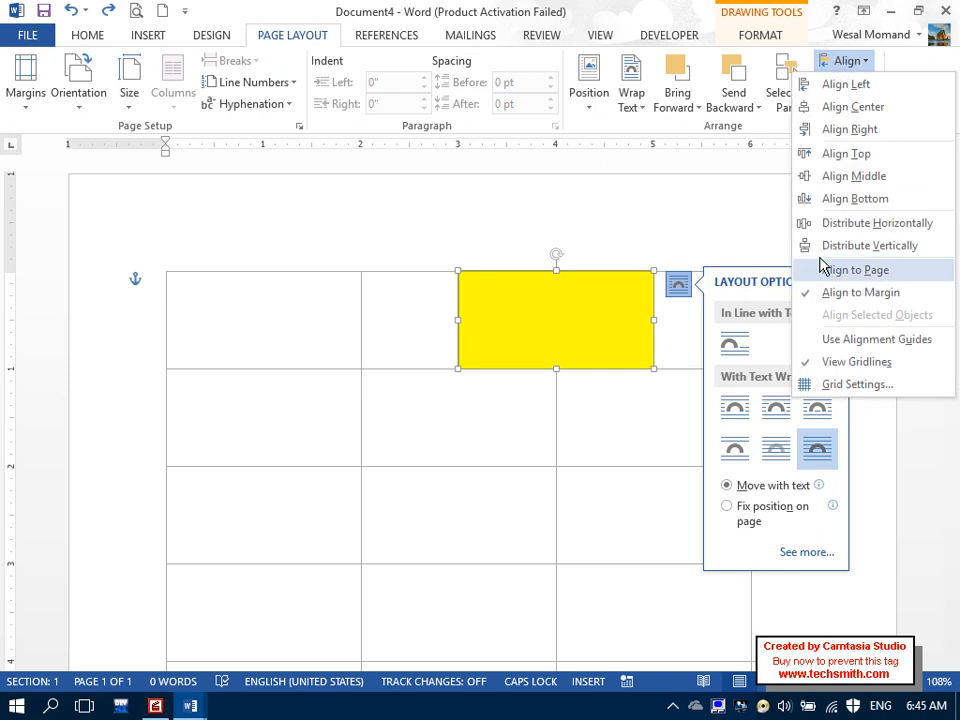
left_click(823, 362)
left_click_drag(540, 300, 225, 298)
left_click_drag(257, 345, 436, 369)
left_click_drag(375, 344, 427, 457)
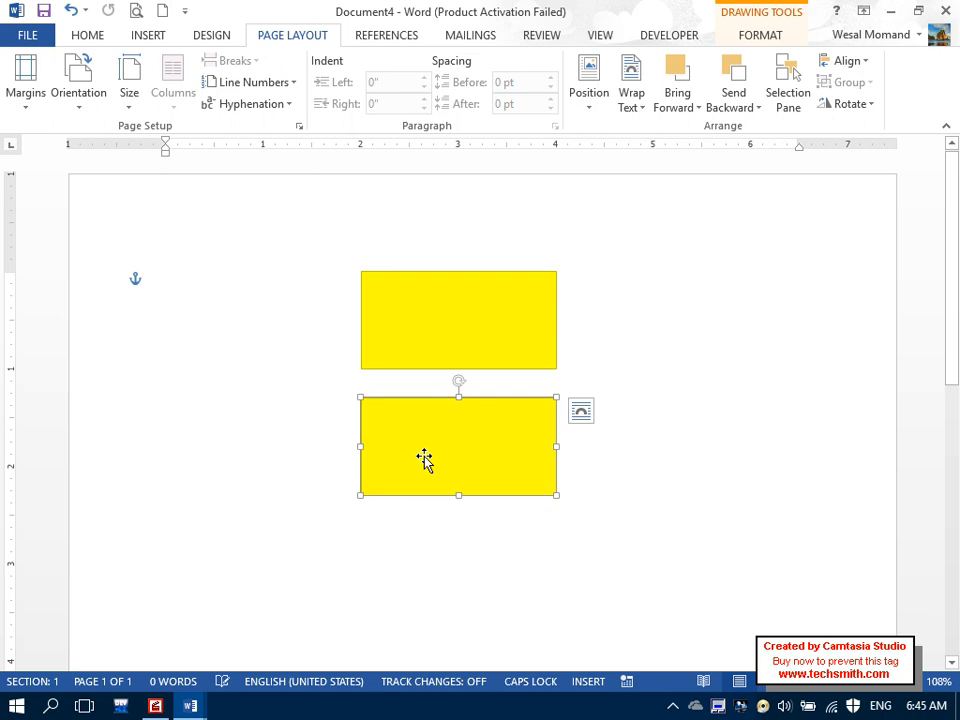
Step: Turn on Snap objects to other objects in the grid settings and move the lower rectangle slightly up
left_click(843, 60)
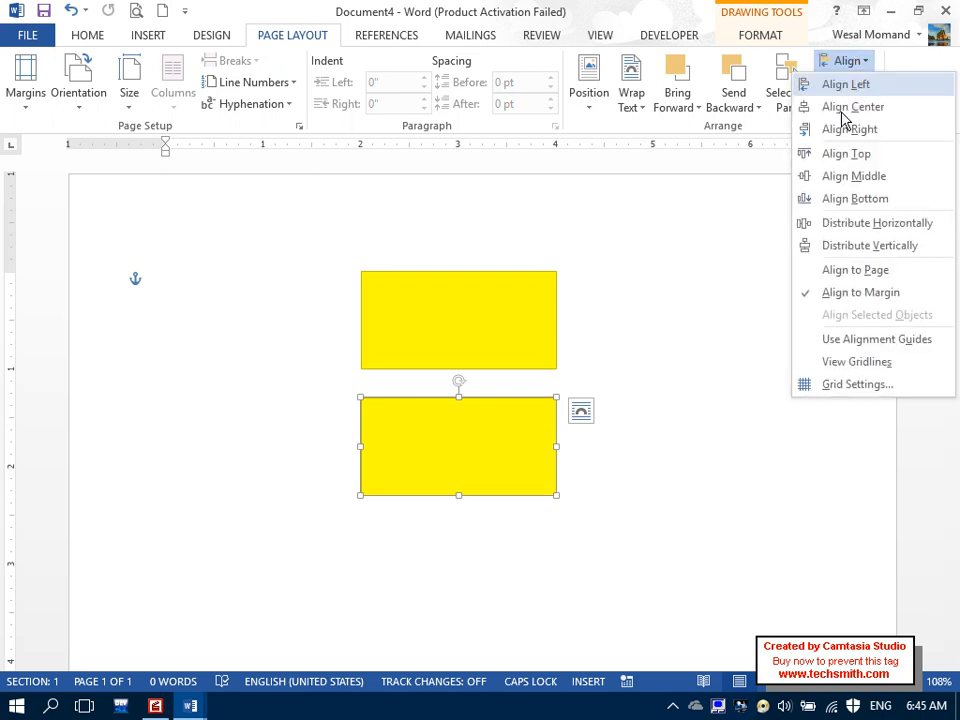
left_click(857, 384)
left_click(342, 258)
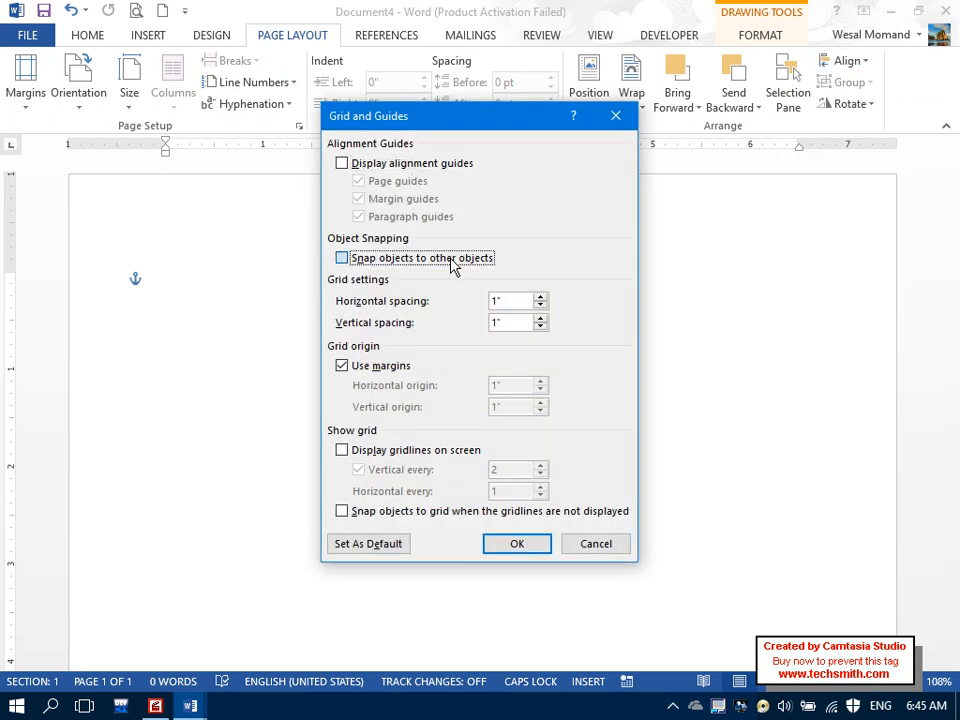
left_click(516, 549)
mouse_move(467, 441)
left_mouse_down()
mouse_move(467, 407)
mouse_move(469, 435)
left_mouse_up()
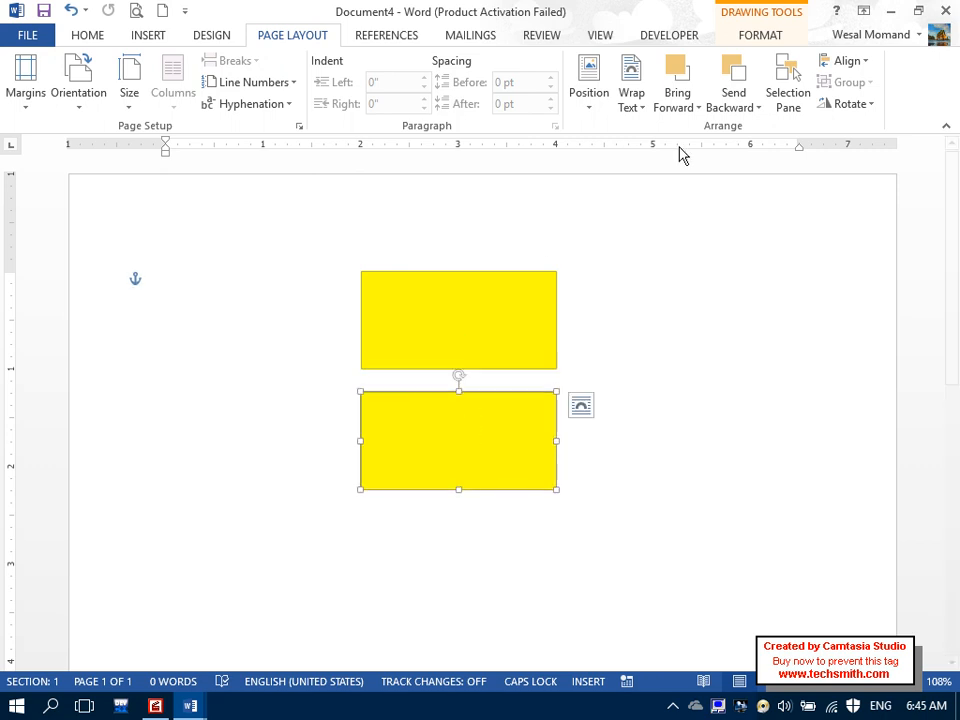
Step: Display the page gridlines and move the lower rectangle up against the upper one and back down about 0.25"
left_click(846, 62)
left_click(812, 364)
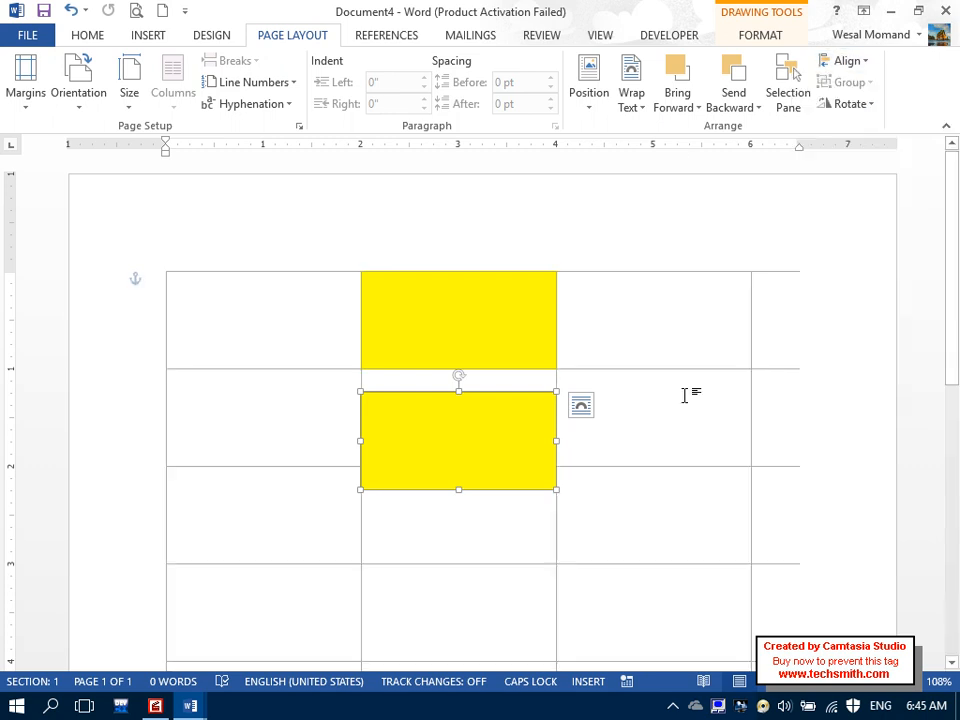
left_click_drag(461, 403, 459, 413)
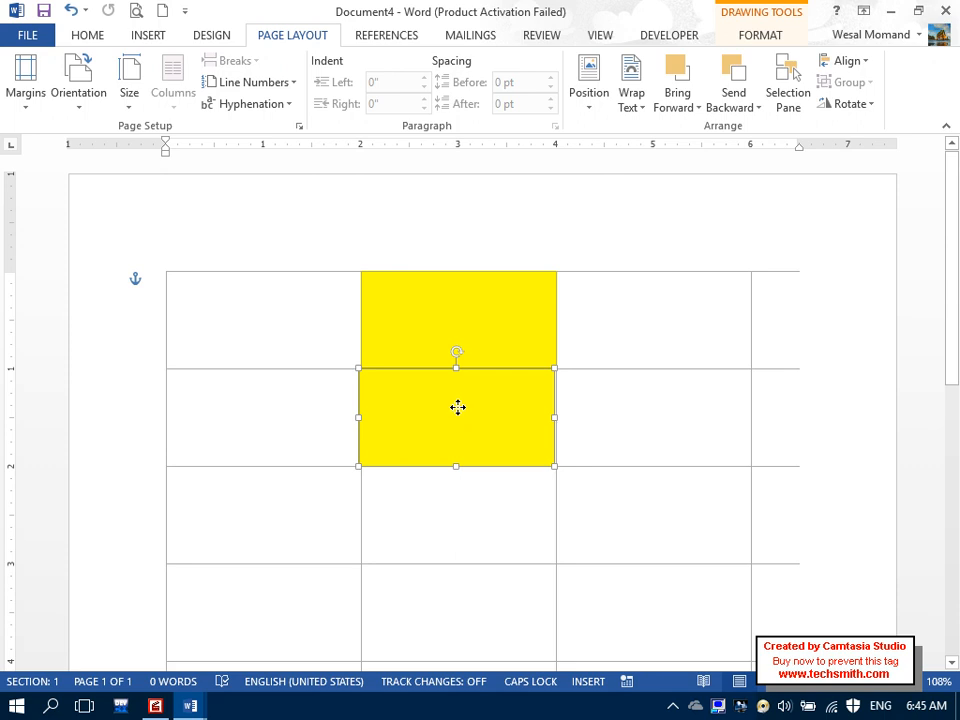
left_click_drag(458, 419, 461, 429)
Step: Set the grid's horizontal and vertical spacing to 0.5" and delete both yellow rectangles
left_click(858, 66)
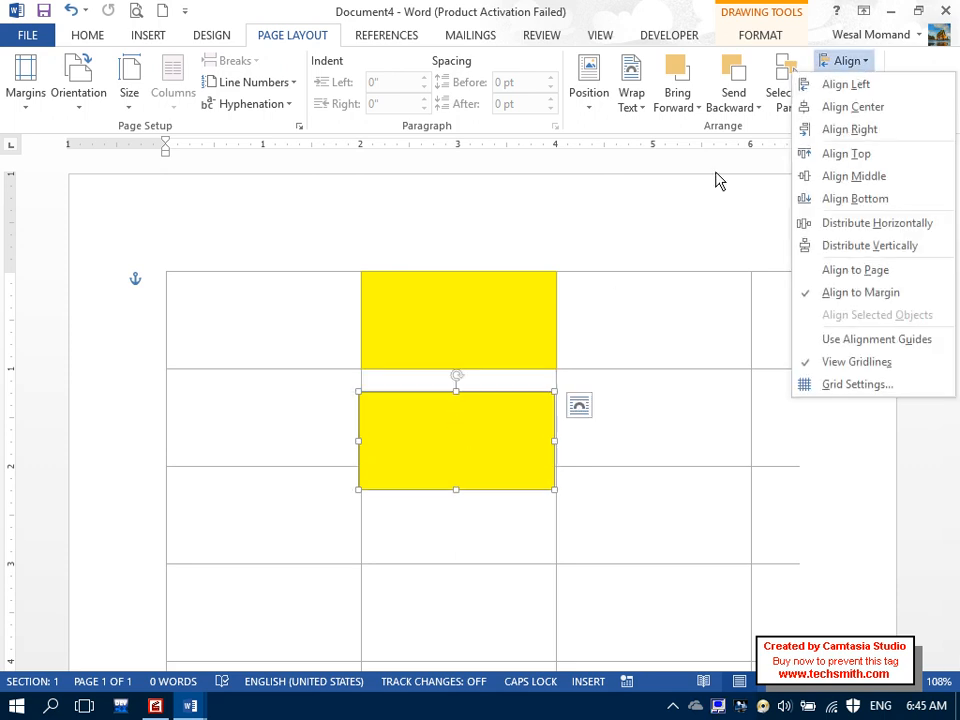
left_click(801, 389)
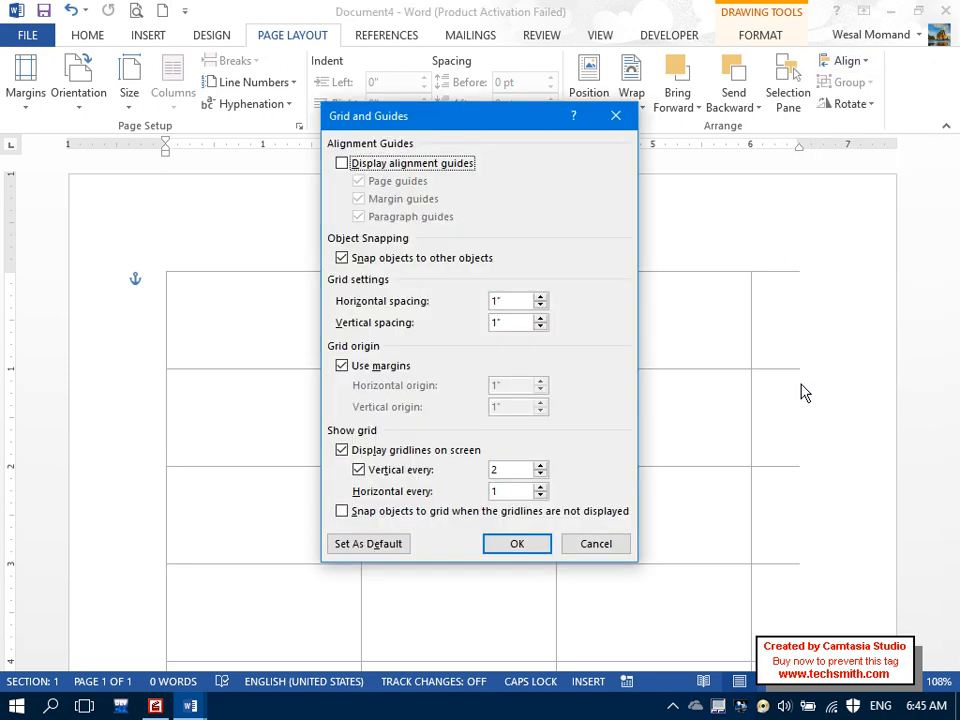
double_click(500, 301)
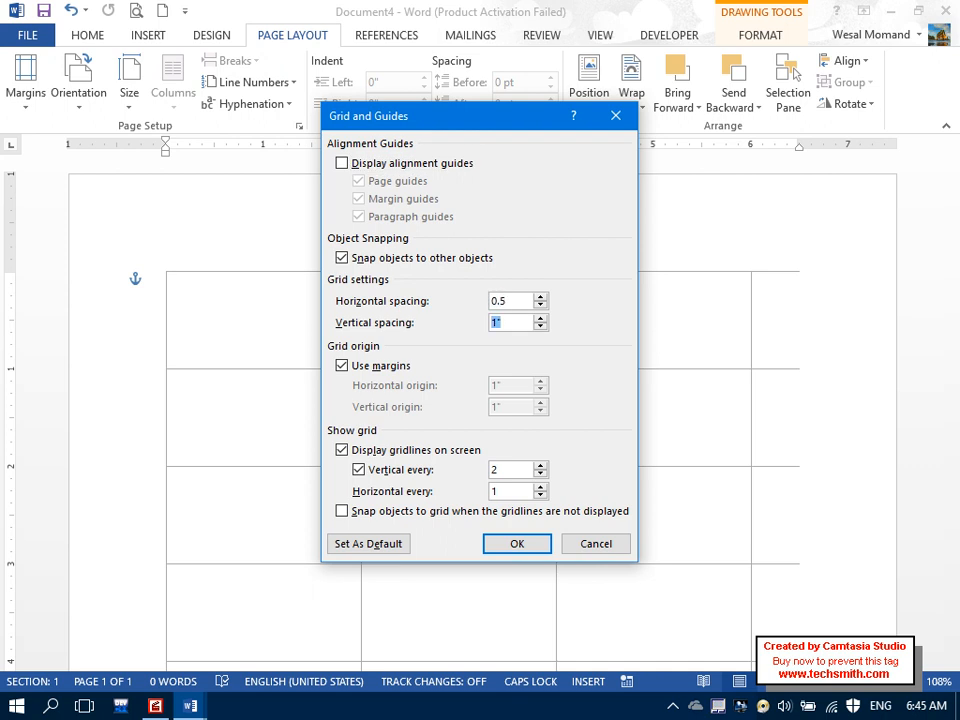
key("Return")
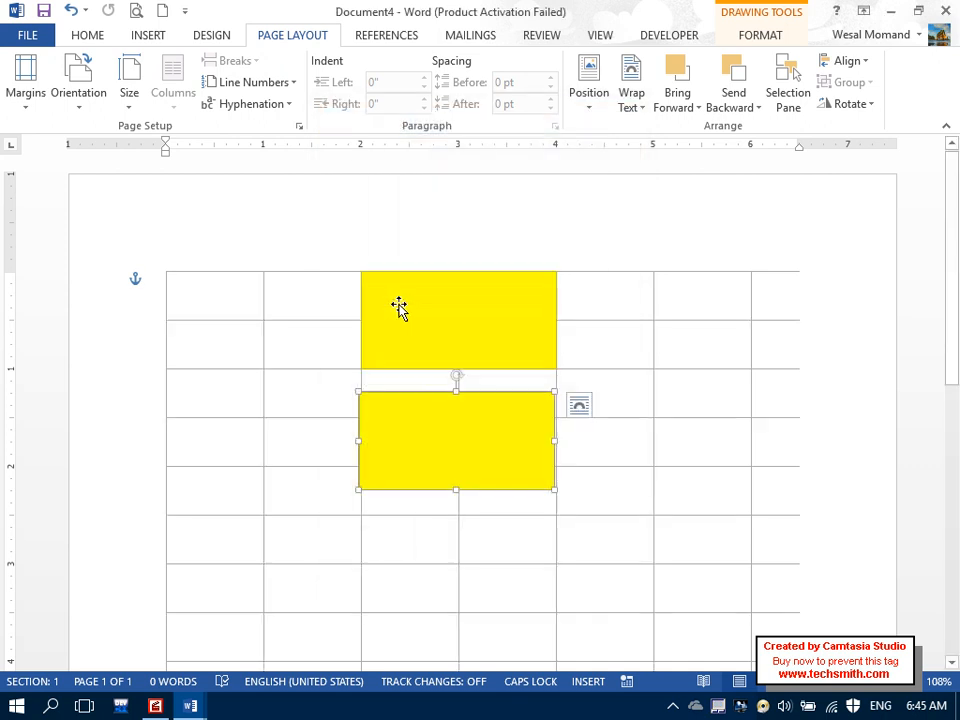
left_click(399, 305, "shift")
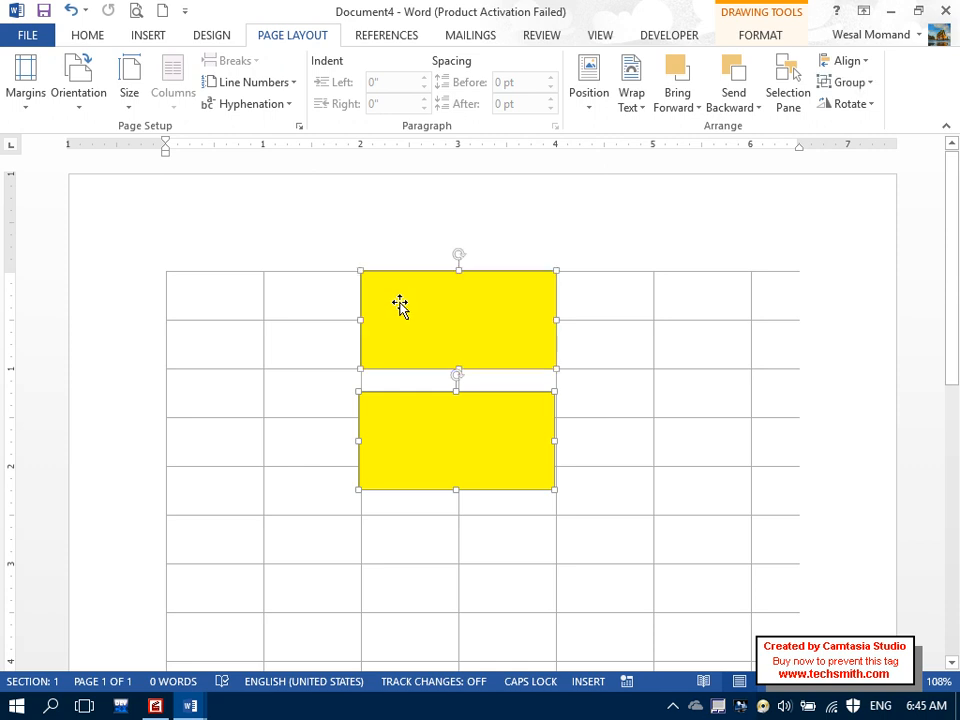
key("Delete")
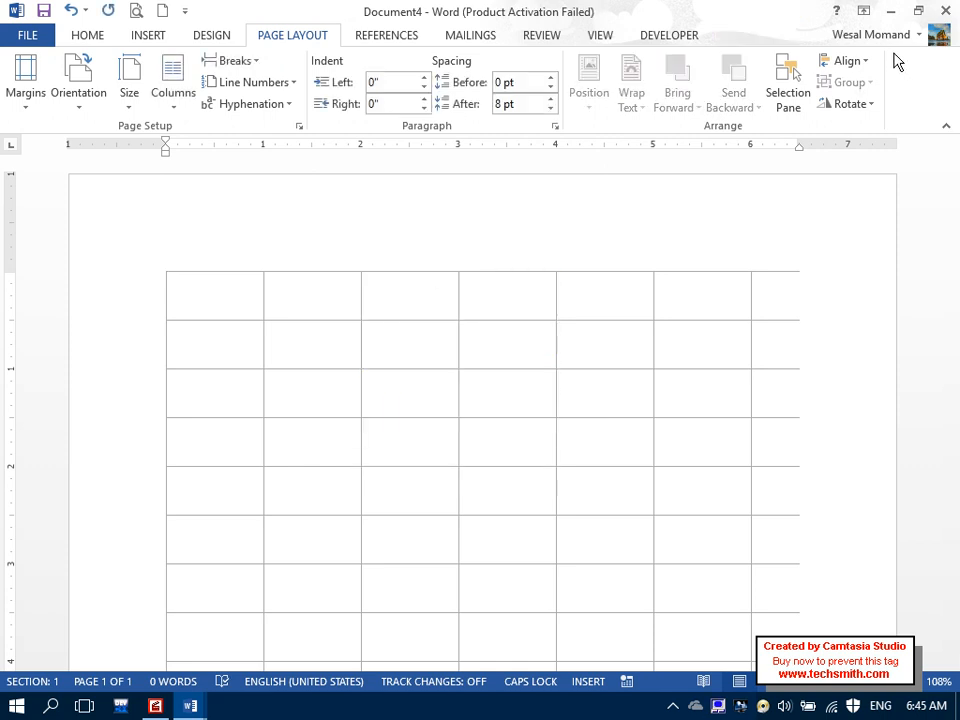
Step: Turn off Use margins for the grid origin in the grid settings
left_click(860, 62)
left_click(855, 384)
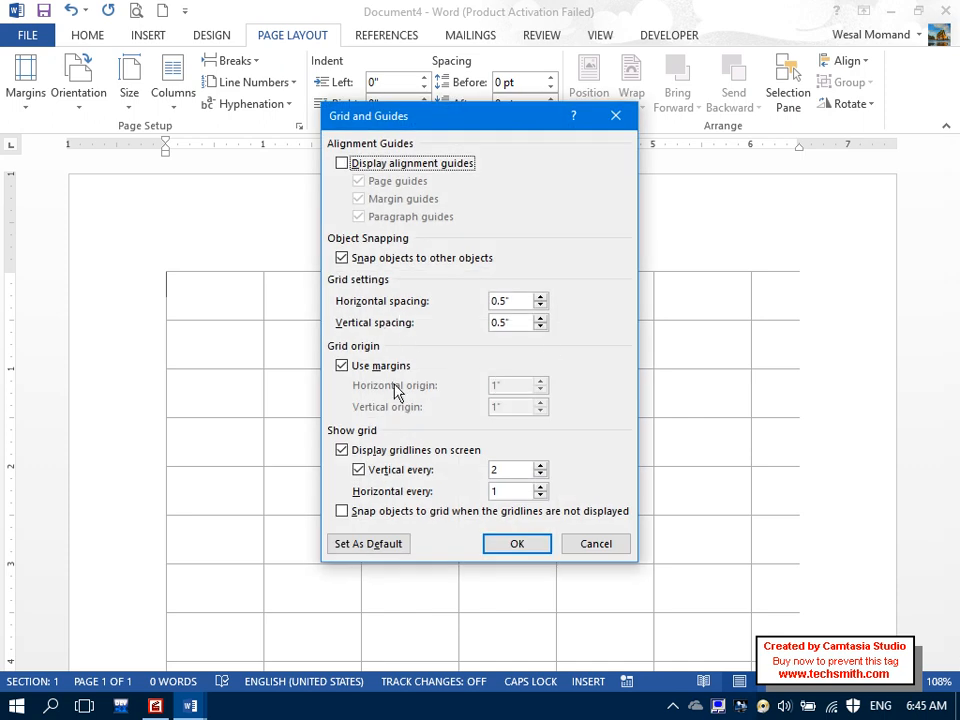
left_click(368, 368)
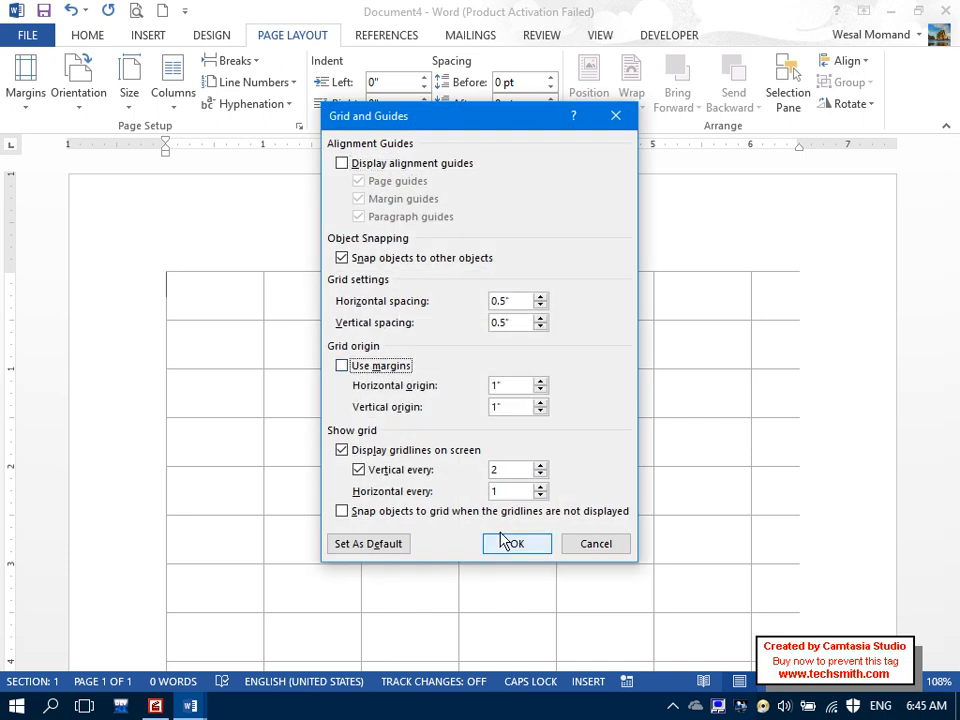
left_click(500, 538)
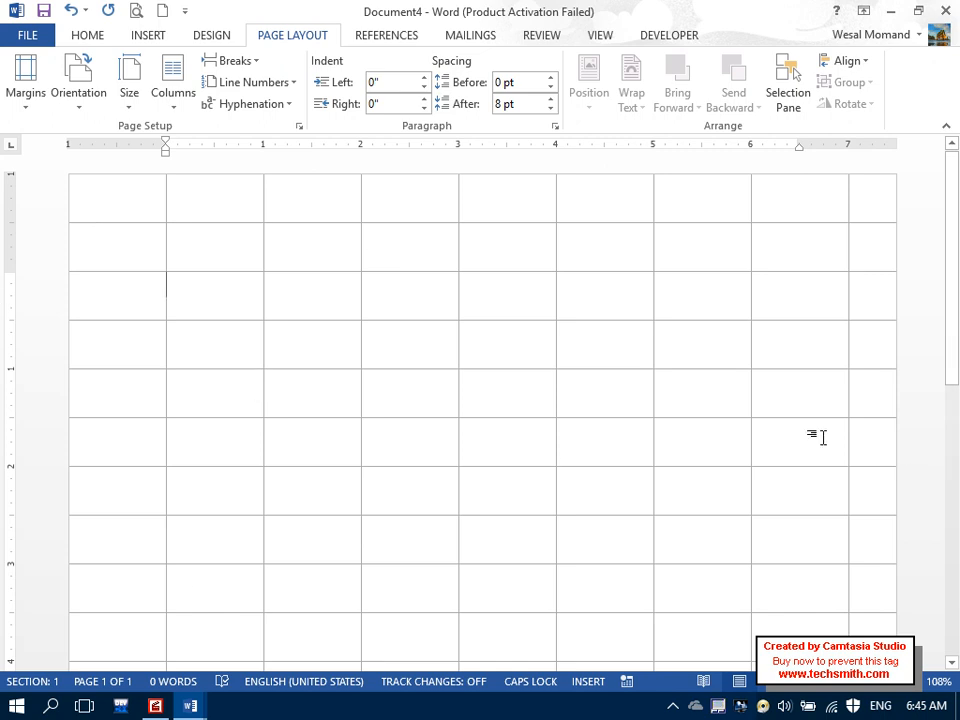
Step: Turn Use margins back on for the grid origin in the grid settings
left_click(850, 61)
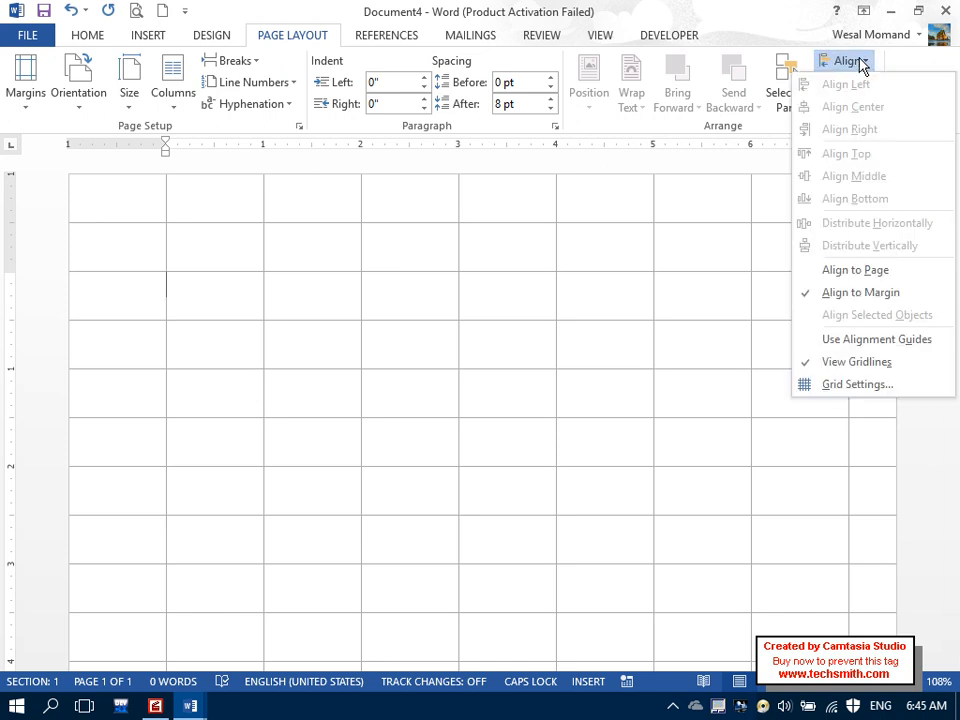
left_click(867, 384)
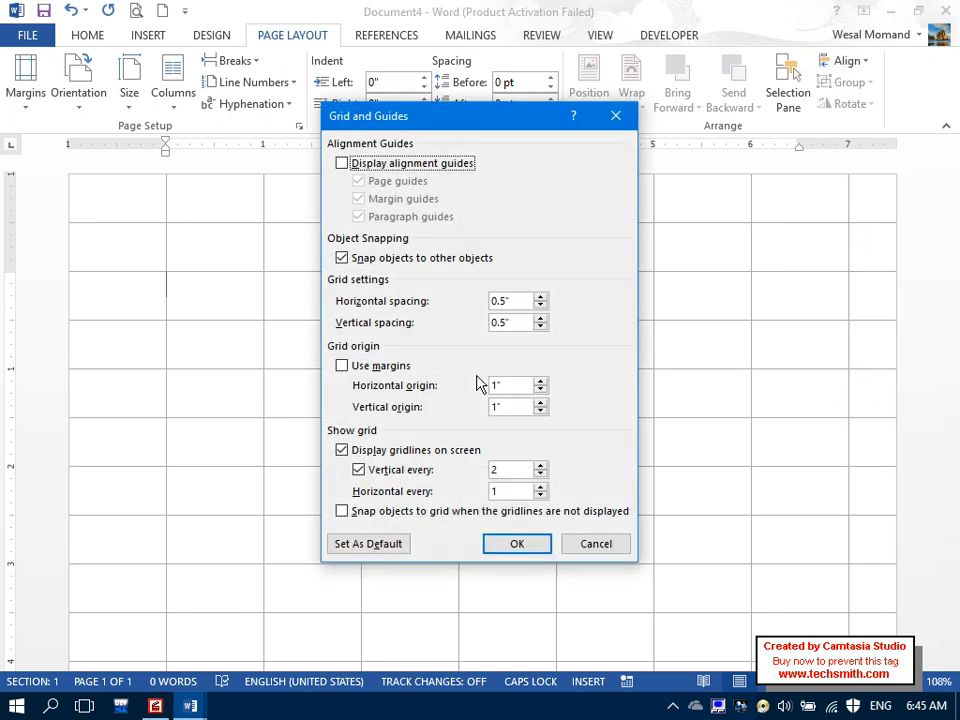
left_click(344, 364)
left_click(526, 541)
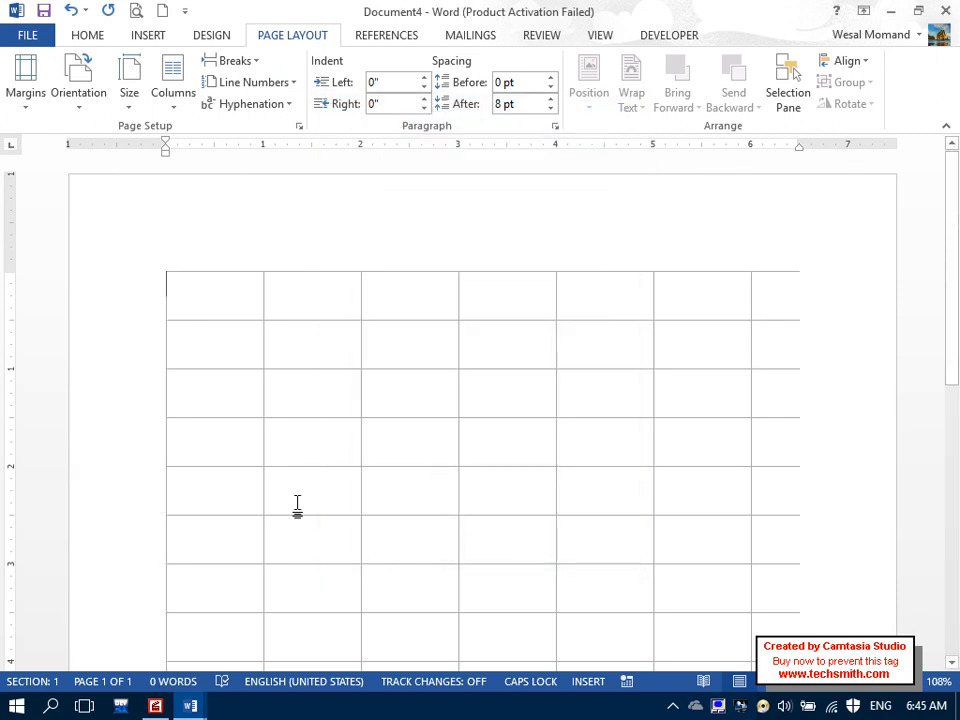
Step: Set the vertical gridlines to show every 3 grid units in the grid settings
left_click(845, 61)
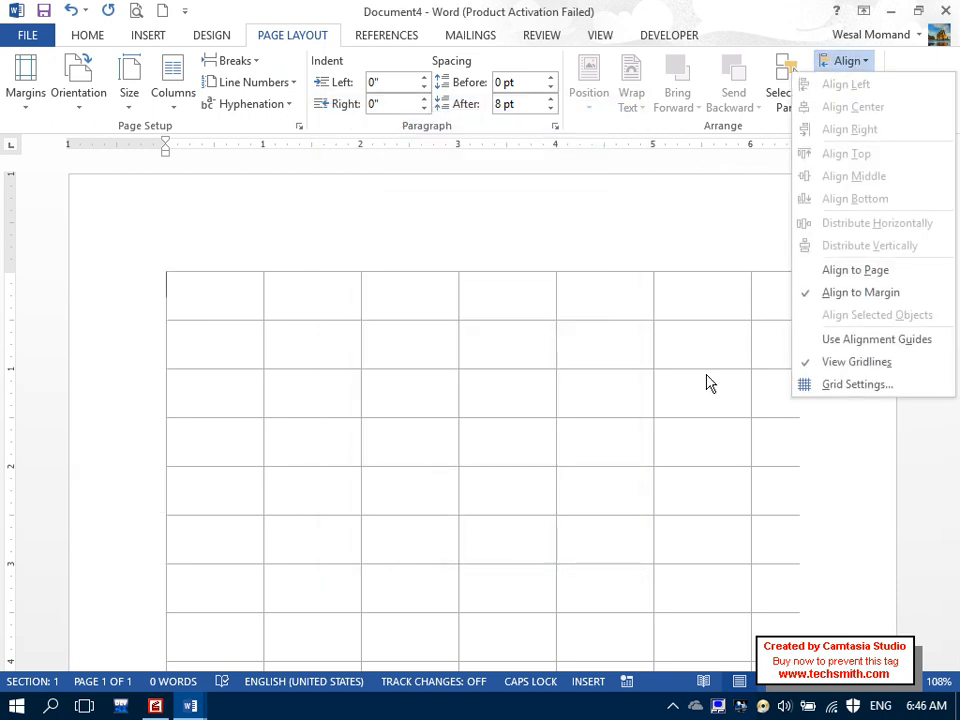
left_click(833, 386)
left_click(541, 467)
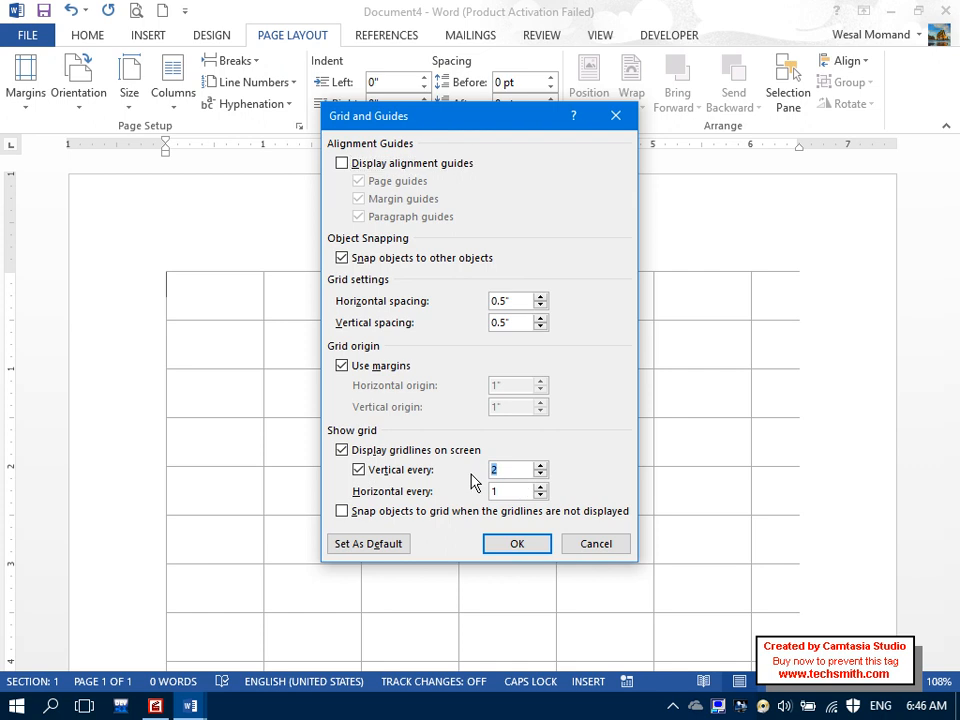
key("Tab")
double_click(493, 468)
key("Return")
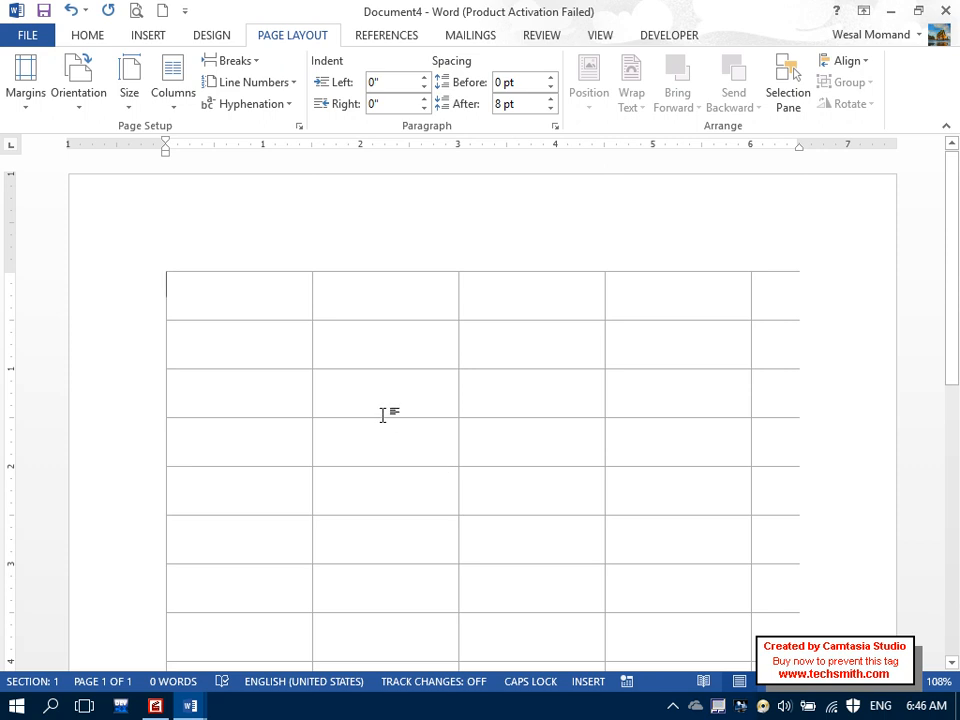
Step: Turn off Display gridlines on screen in the grid settings
left_click(846, 62)
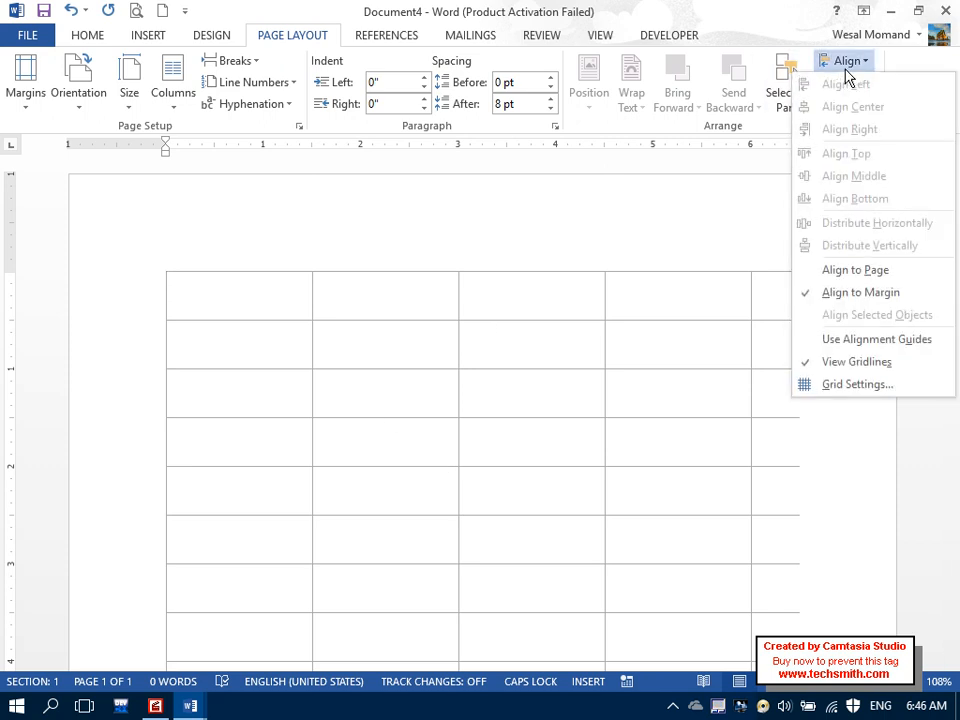
left_click(845, 386)
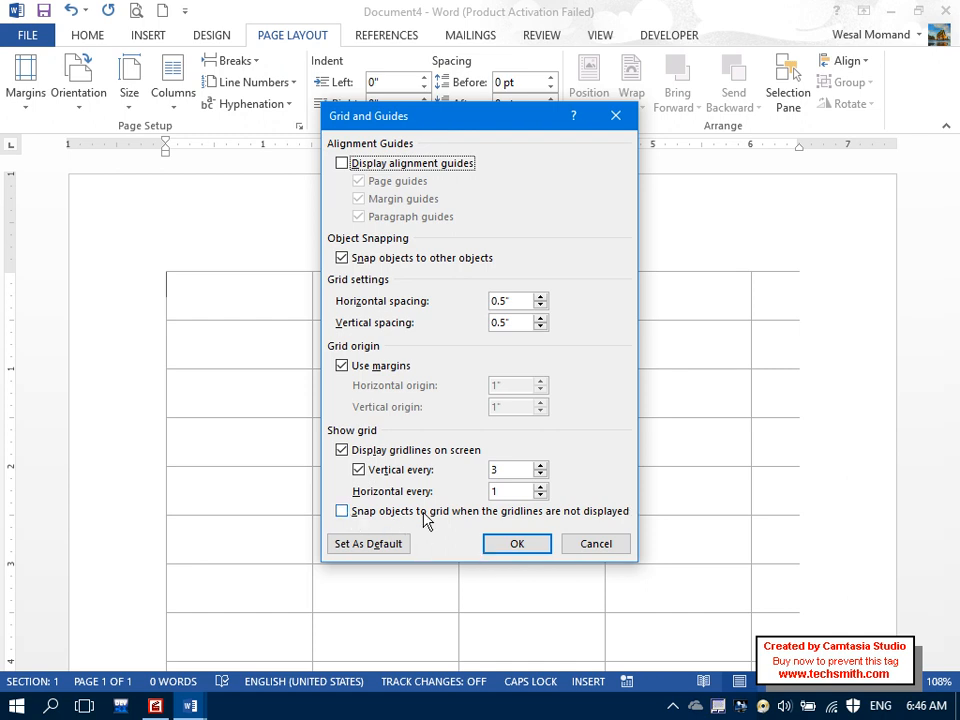
left_click_drag(590, 544, 545, 524)
left_click(398, 455)
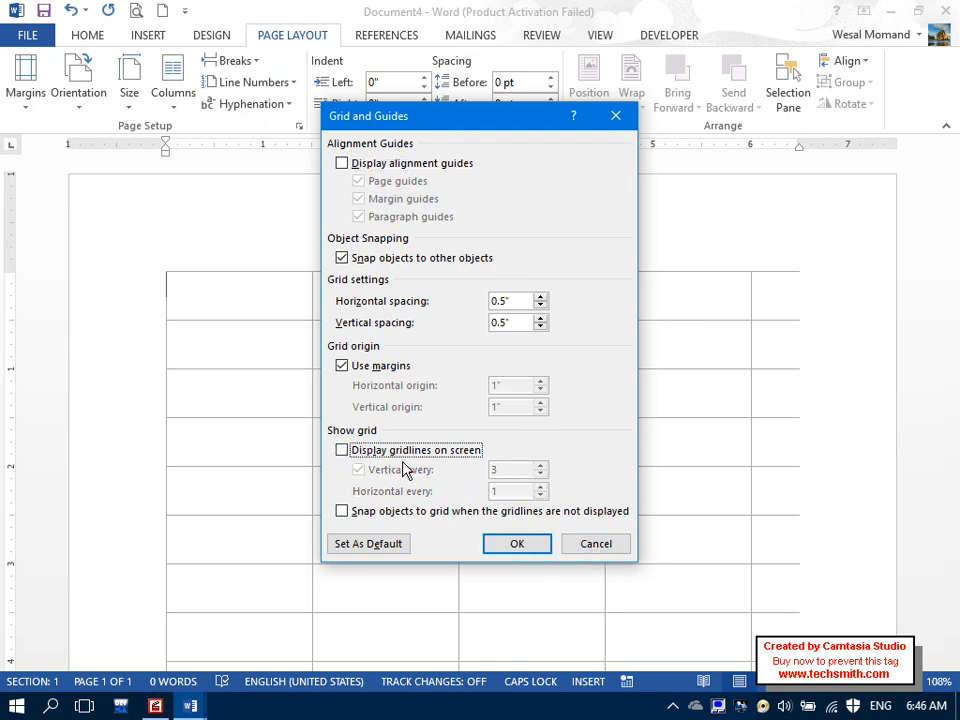
left_click(503, 544)
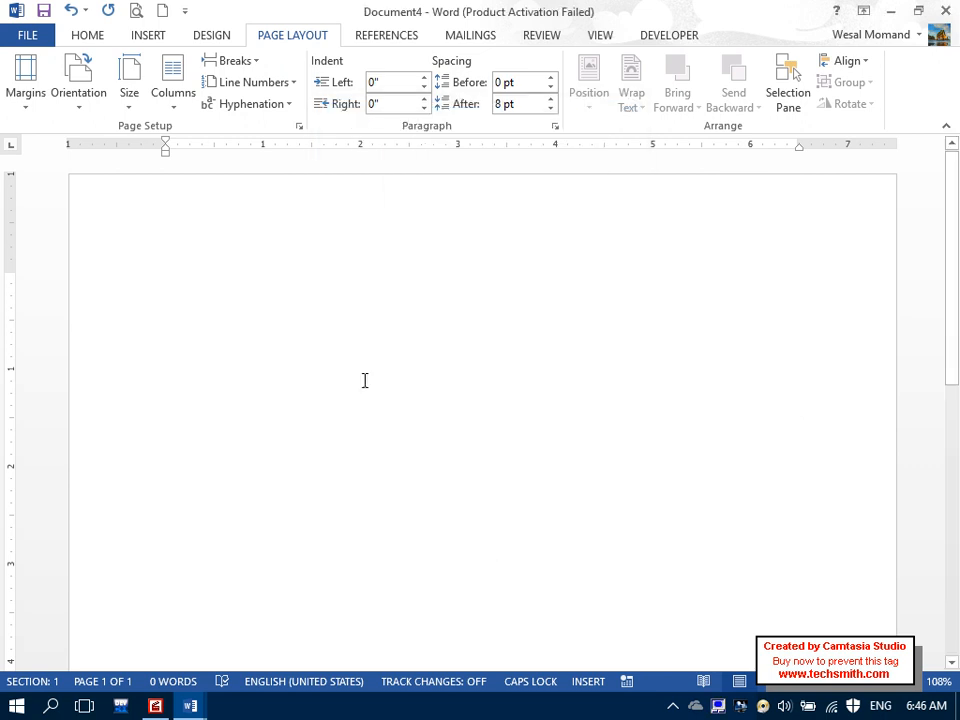
Step: Draw a rectangle about 1.15" high and 1.77" wide and place a copy of it to its lower right
left_click(188, 35)
left_click(148, 37)
left_click(258, 93)
left_click(311, 147)
left_click_drag(240, 266, 534, 392)
key("Left")
key("Left")
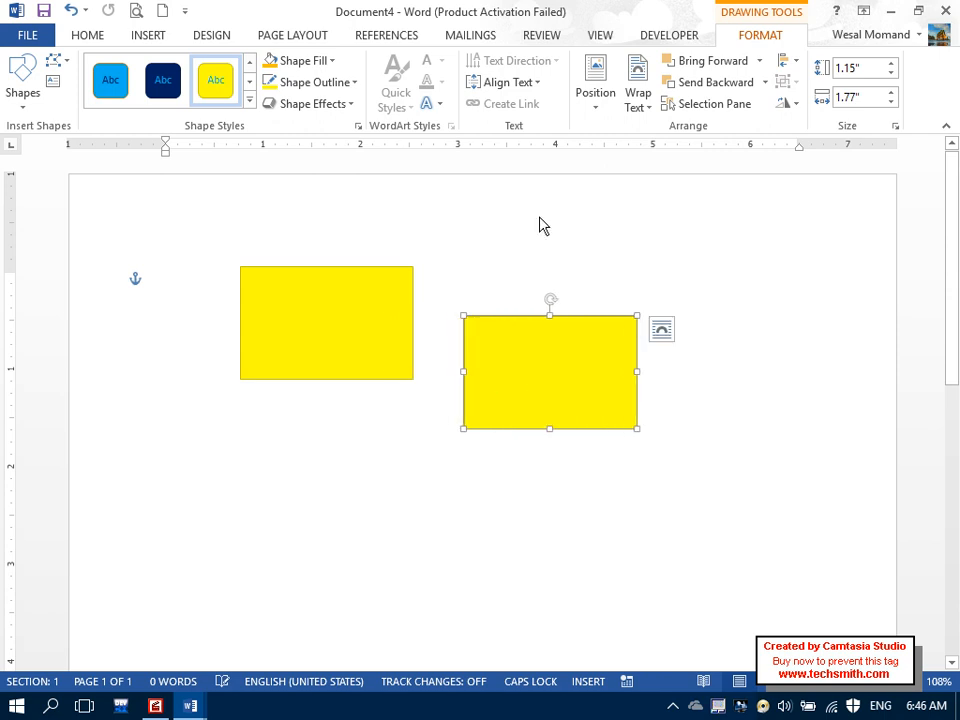
Step: Turn on Snap objects to grid when the gridlines are not displayed in the grid settings
left_click(308, 38)
left_click(848, 62)
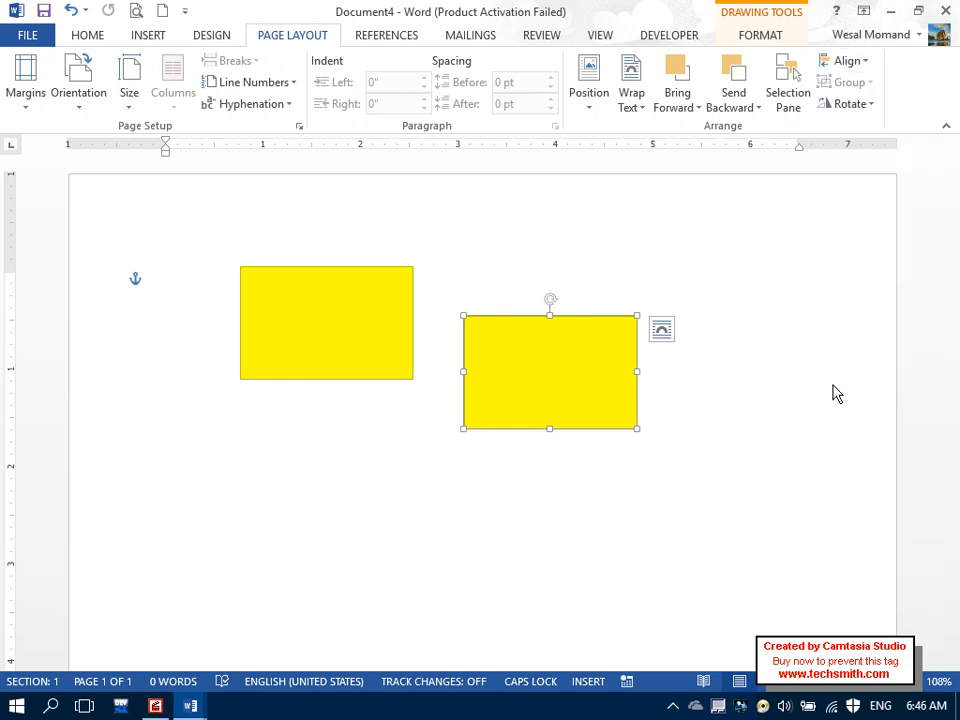
left_click(835, 386)
left_click(337, 511)
left_click(512, 544)
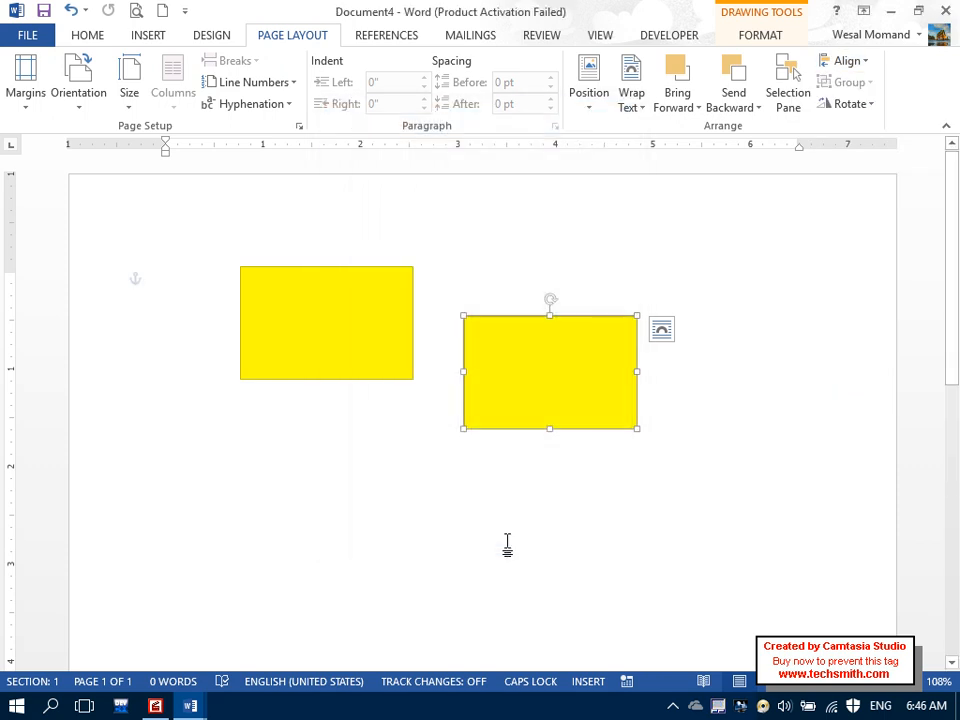
Step: Turn off Snap objects to grid when the gridlines are not displayed and move the second rectangle over the first one's edge
left_click_drag(527, 414, 499, 388)
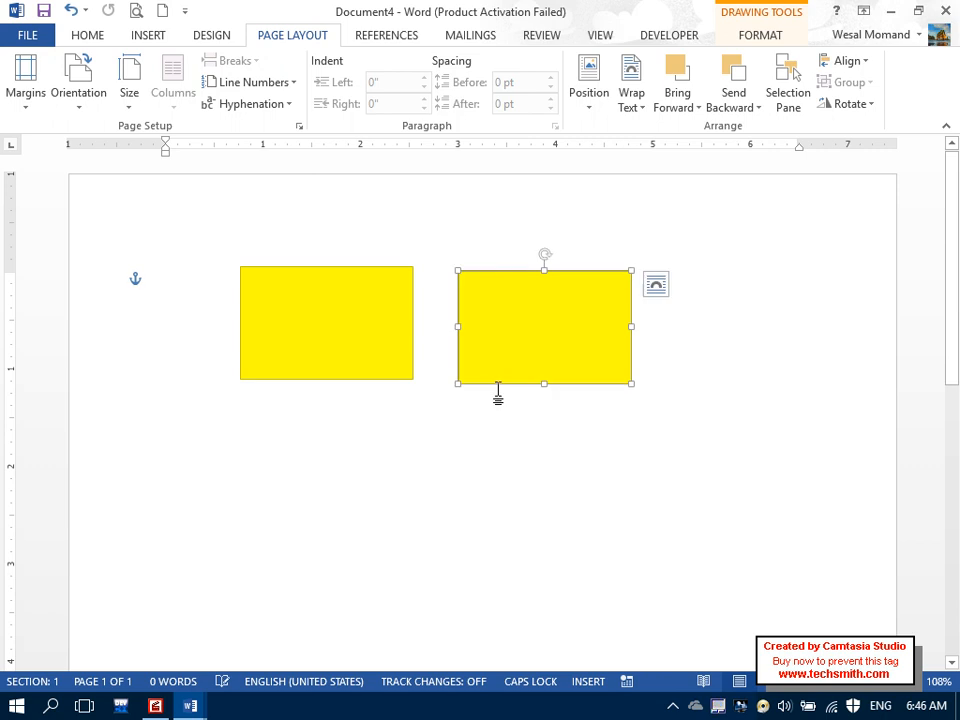
left_click(838, 68)
left_click(834, 386)
left_click(362, 511)
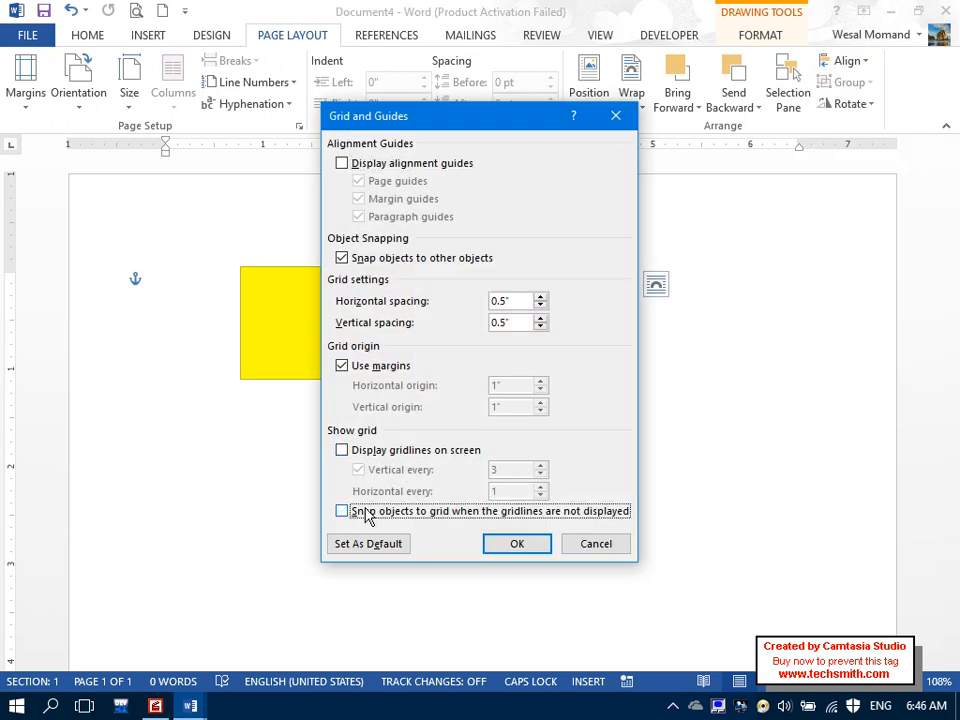
left_click(489, 545)
left_click_drag(525, 364, 475, 369)
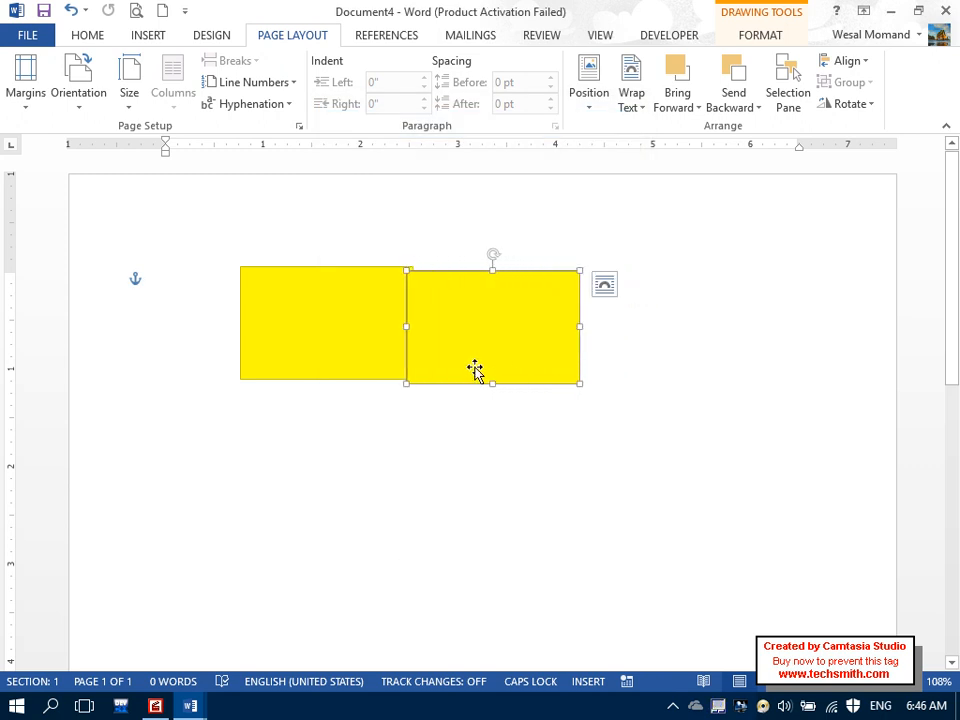
Step: Turn on Display gridlines on screen in the grid settings and set the grid configuration as the default
left_click(862, 62)
left_click(864, 383)
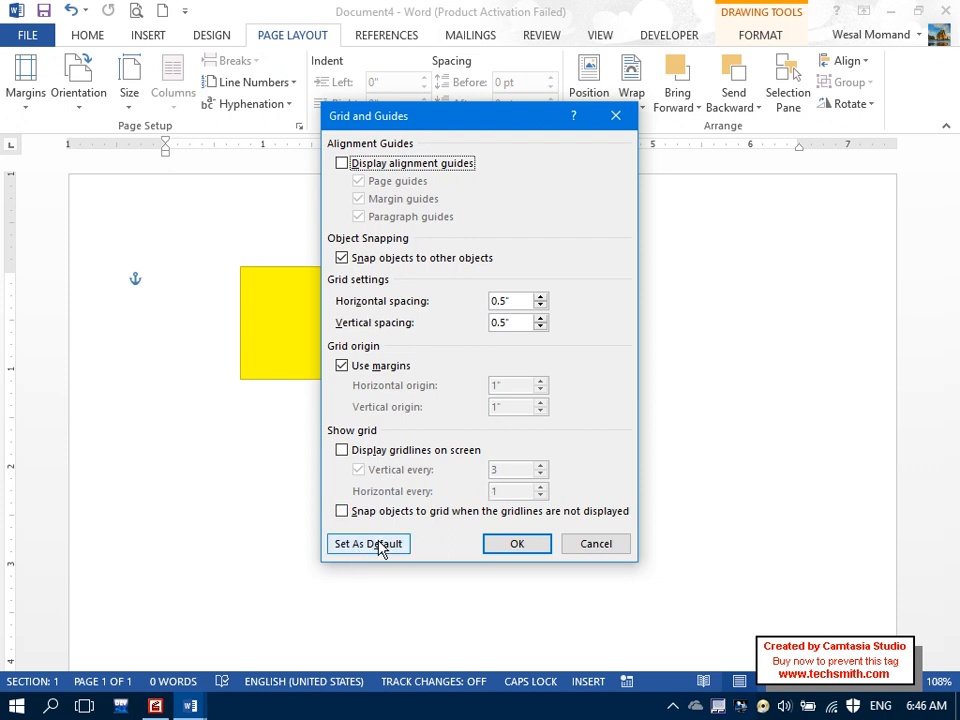
left_click(343, 450)
left_click(377, 544)
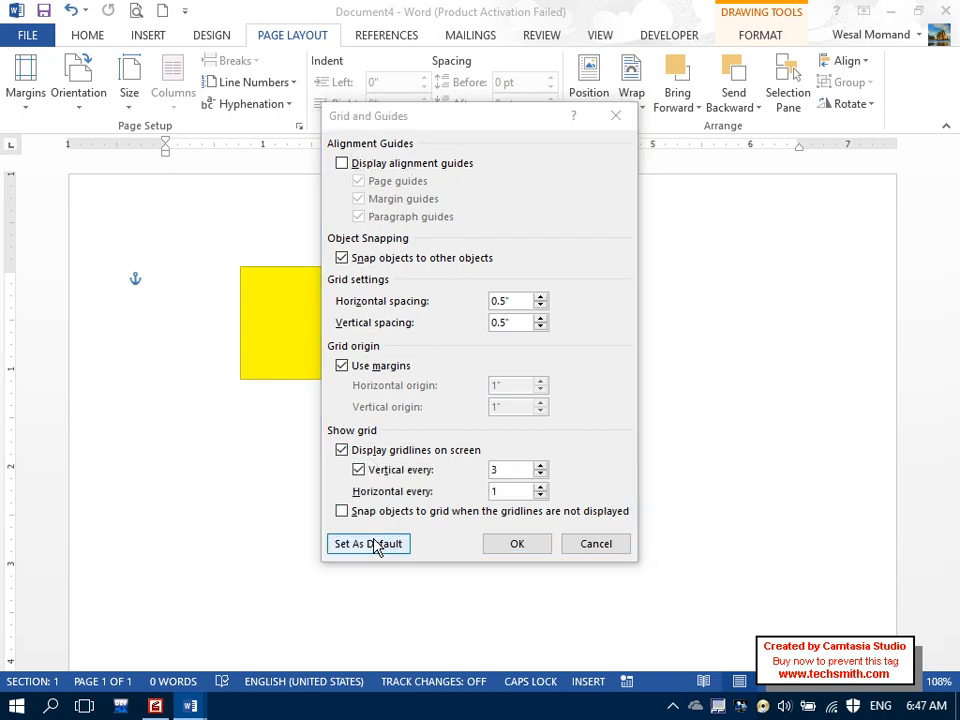
left_click(459, 410)
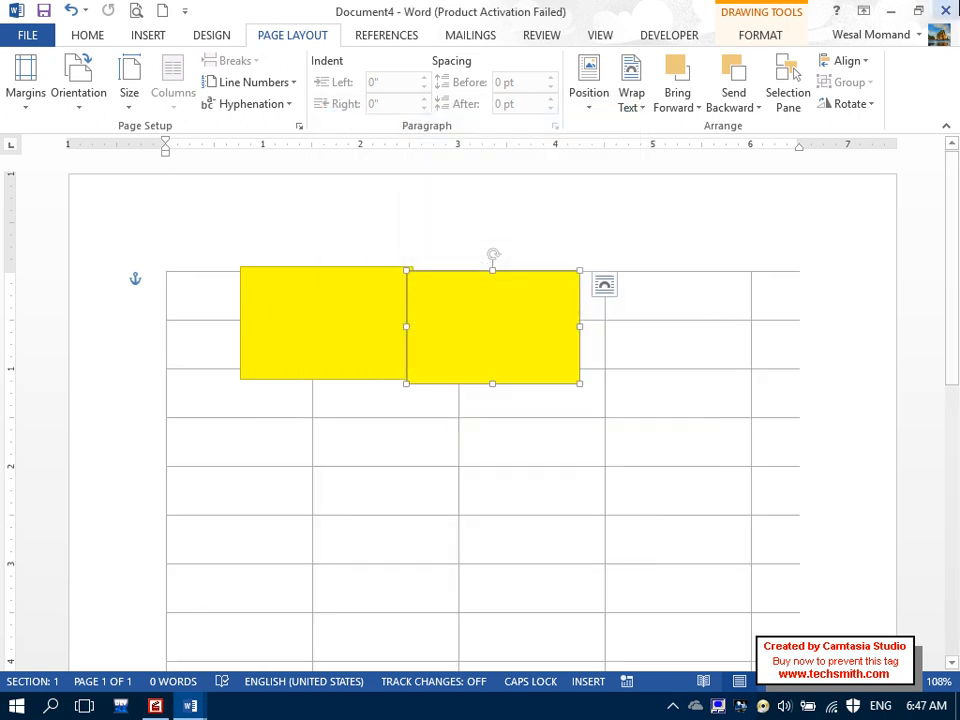
Step: Close the rectangles document without saving and launch WINWORD to open a new blank document
left_click(945, 10)
key("Right")
key("Return")
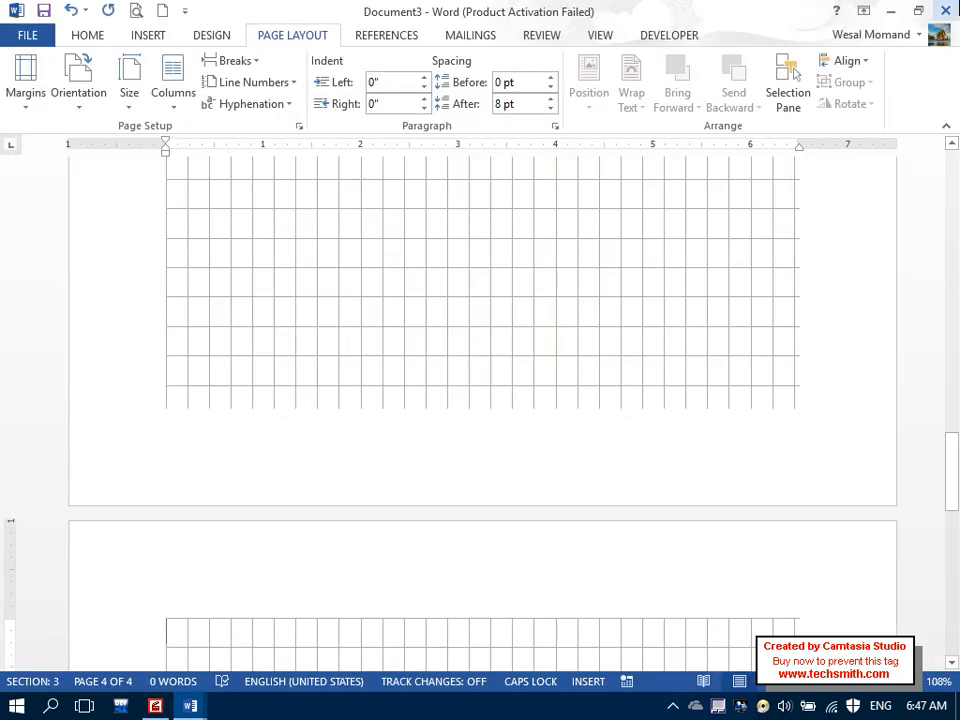
key("super+r")
type("WINWORD")
left_click(158, 653)
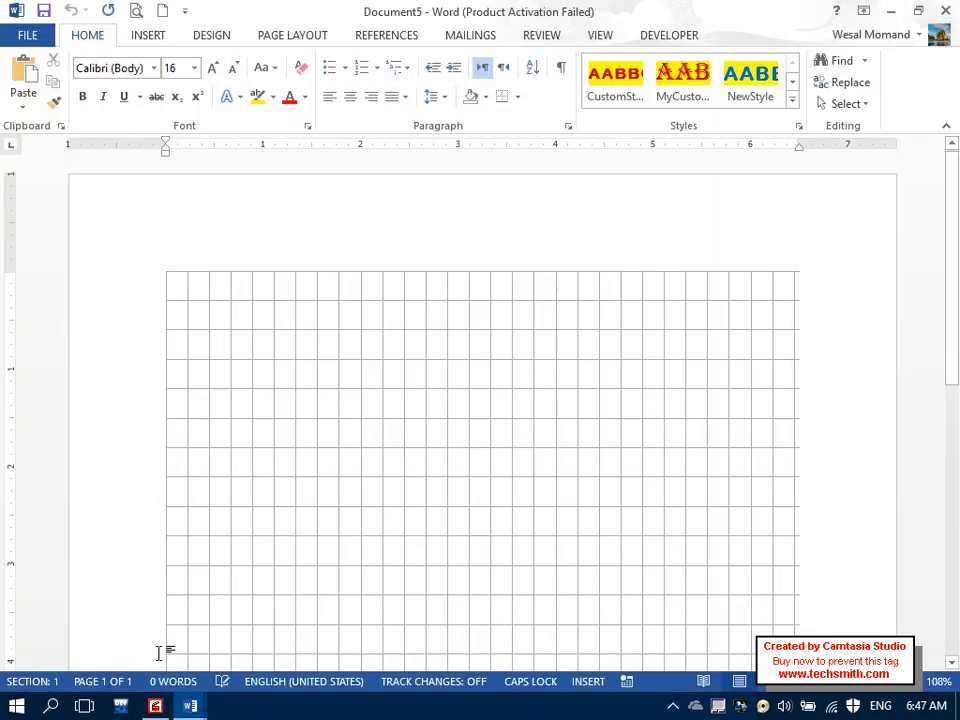
Step: Hide the gridlines in the new blank document
left_click(296, 38)
left_click(862, 62)
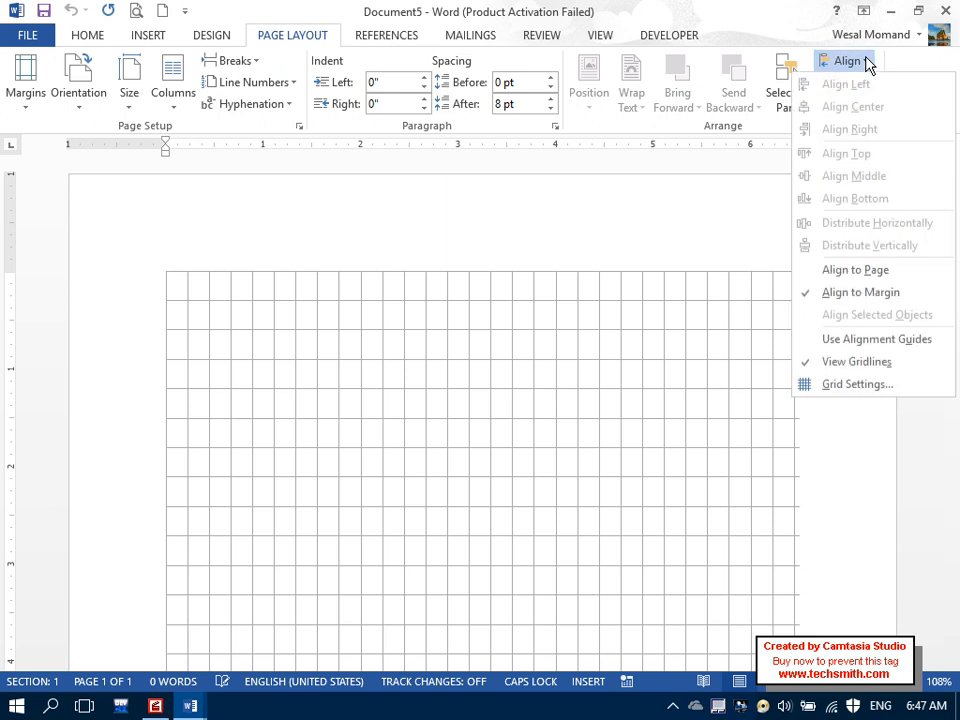
left_click(815, 362)
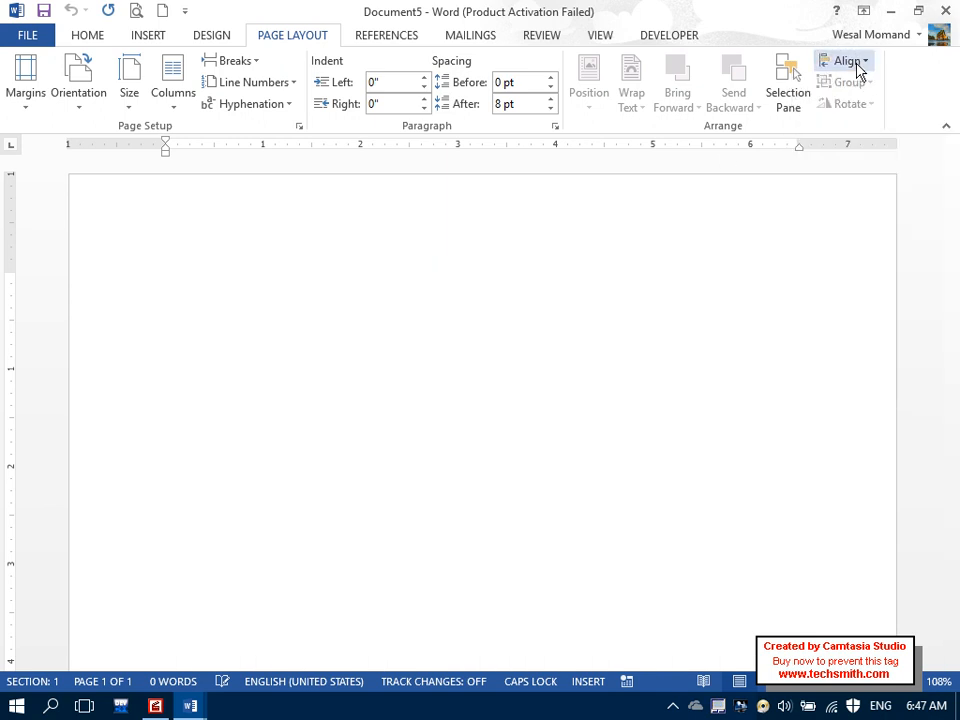
Step: Create another blank document and check the state of its View Gridlines option
left_click(165, 12)
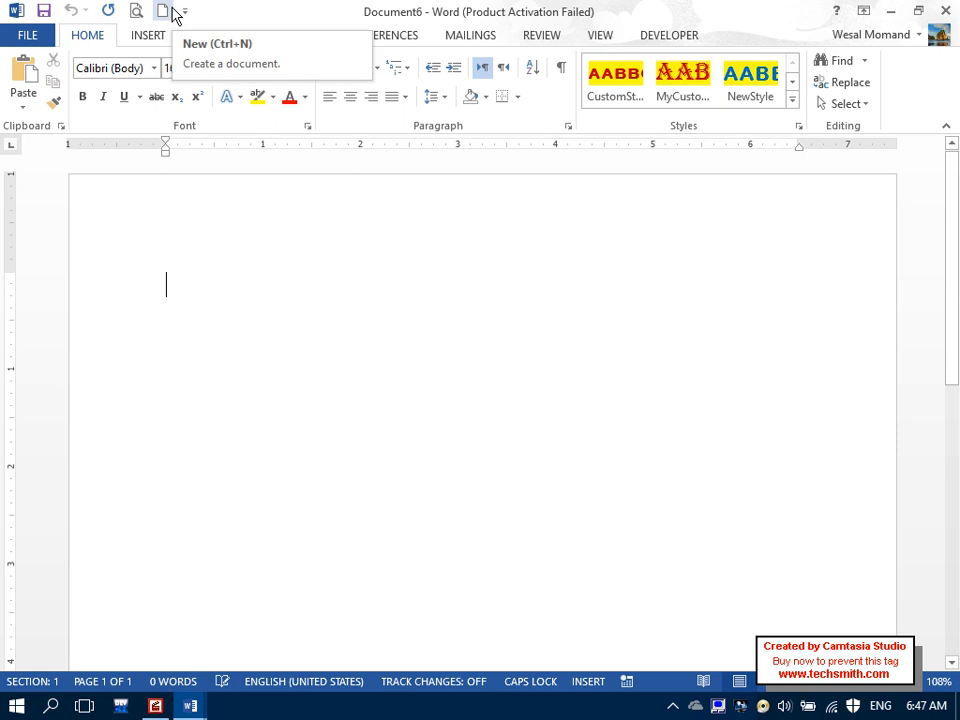
left_click(262, 36)
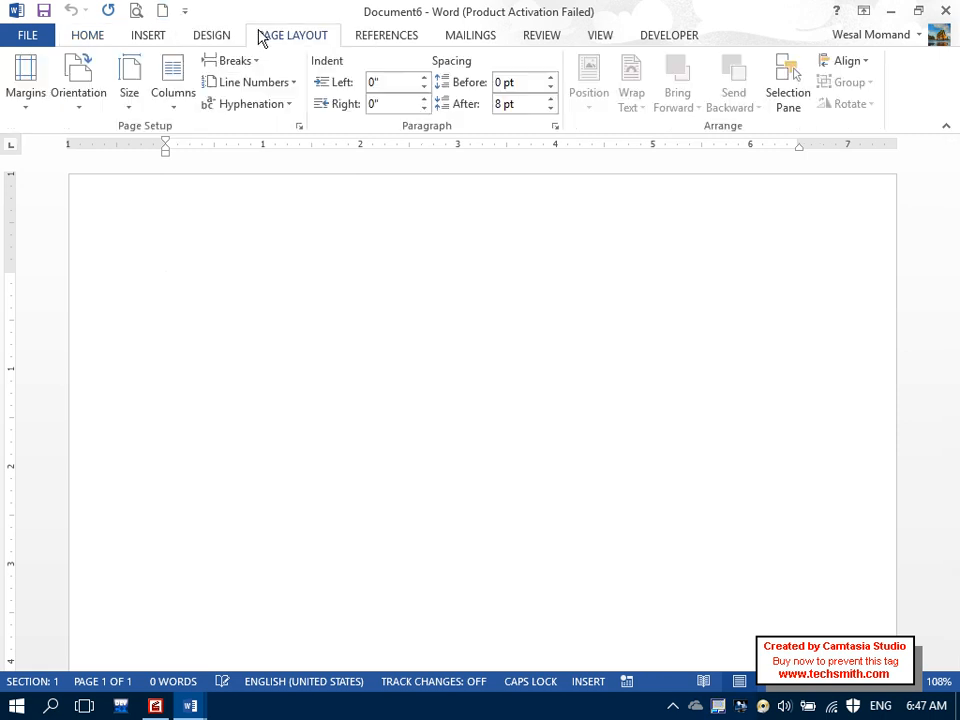
left_click(866, 63)
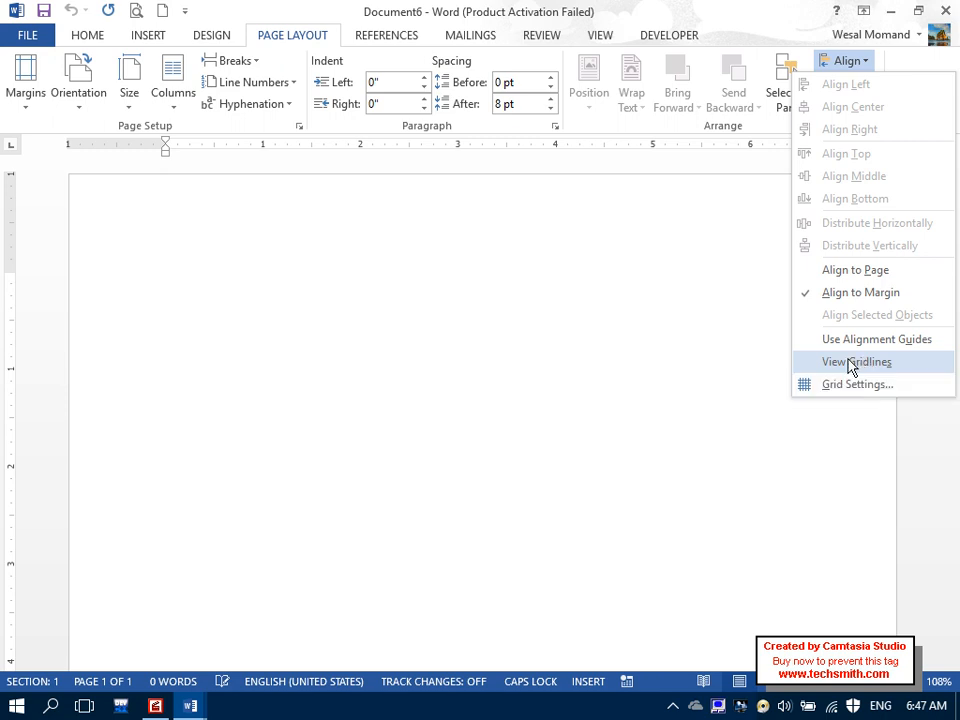
left_click(367, 215)
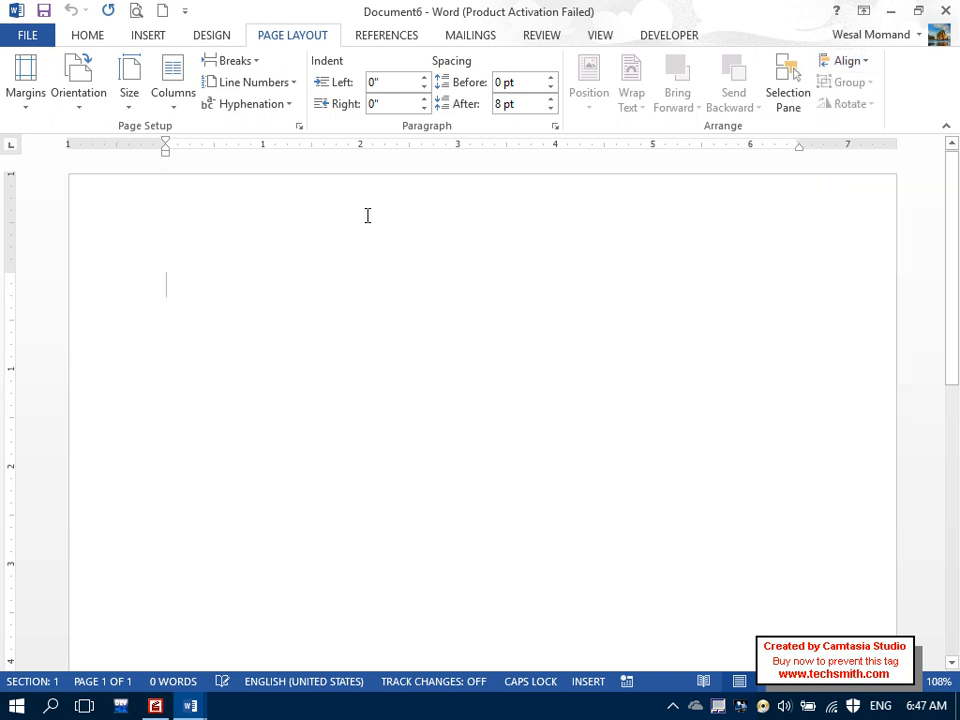
Step: Fill the first line of the blank document with a long unbroken run of random capital letters starting with DASDAHSDLAHSDLA
left_click(146, 36)
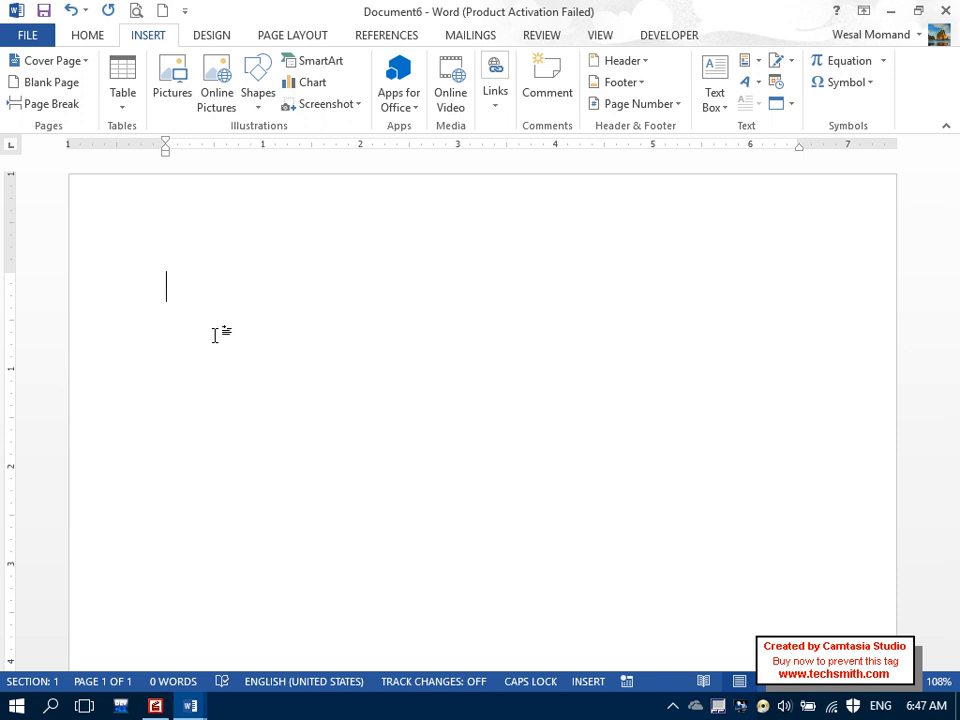
type("DAS")
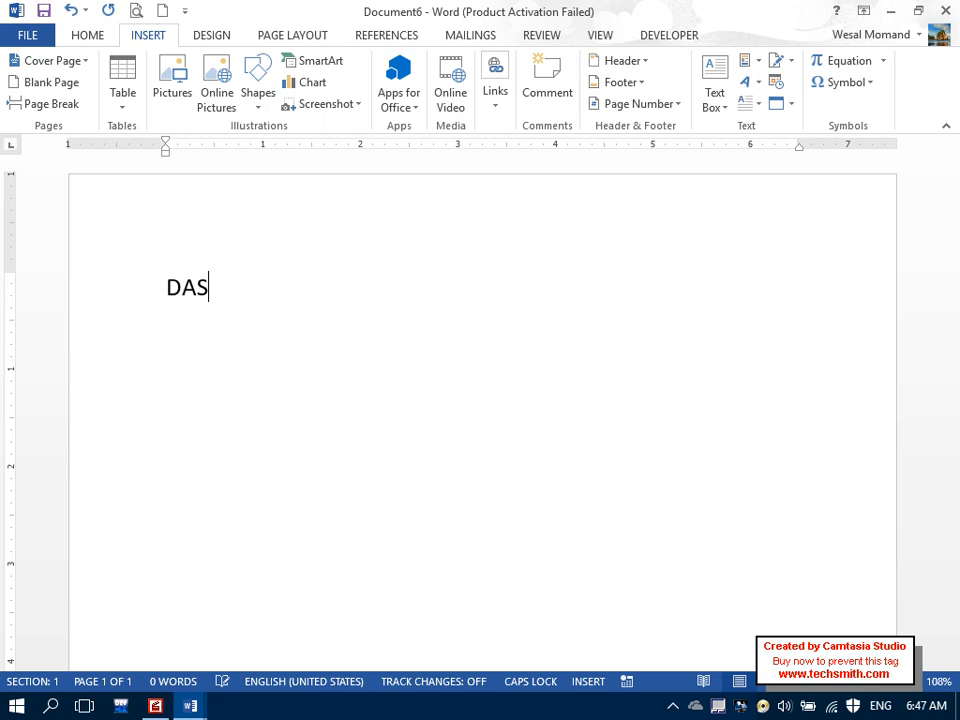
type("DAHSDLAHSDLAHSDLASHDLASHLDASHLDHASDASDA")
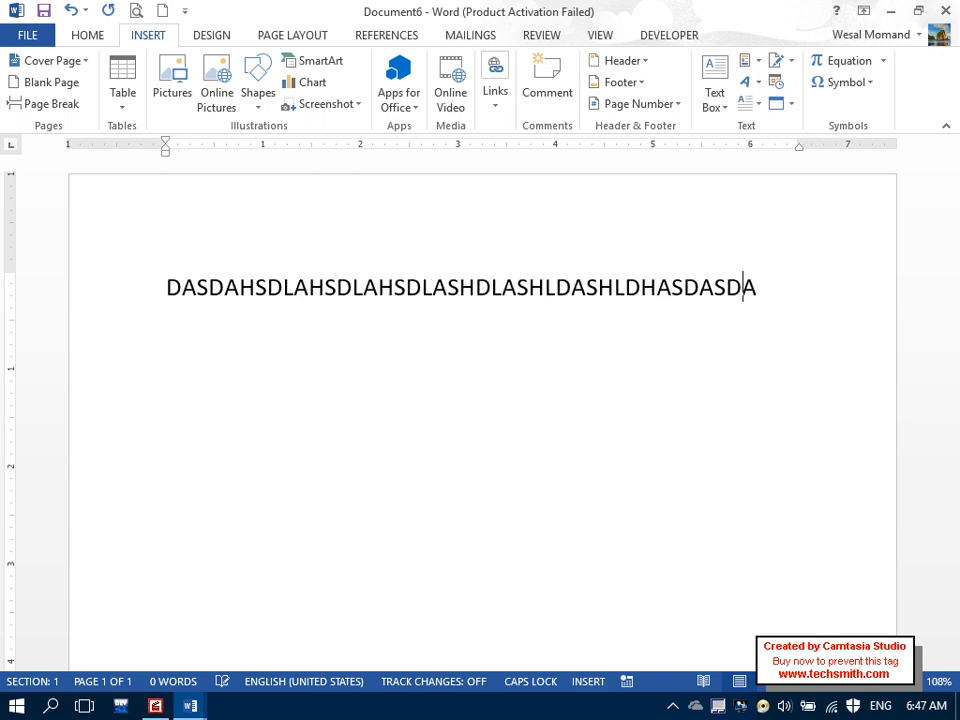
type("DAS")
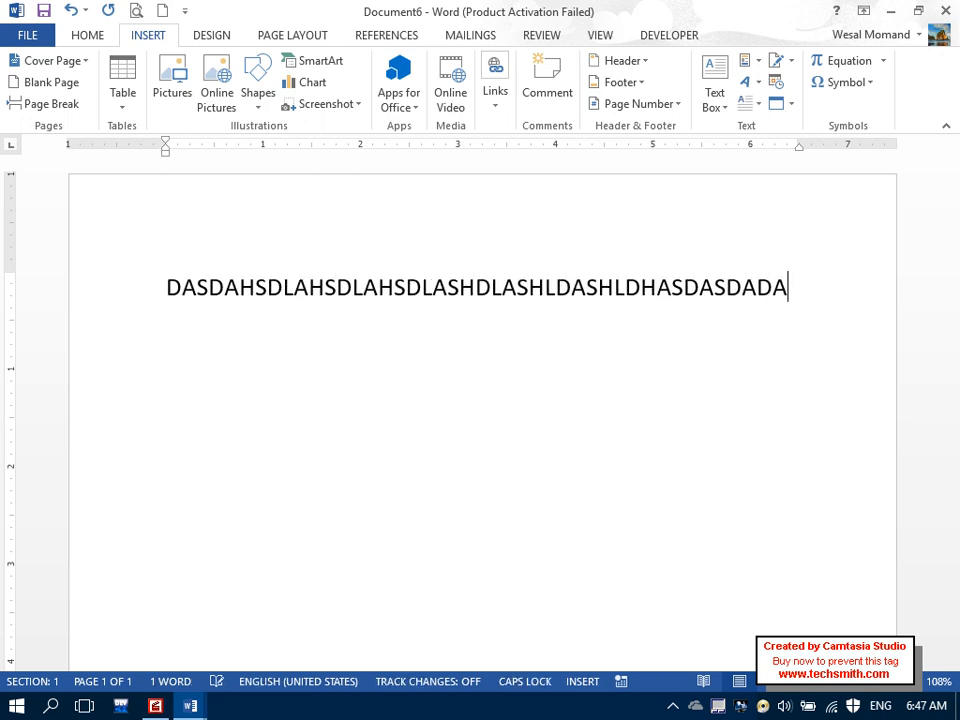
Step: Trim the surplus letters from the end of the random string and add the word fATHER after it
key("Caps_Lock")
type("f")
key("Caps_Lock")
key("BackSpace")
type("F")
key("Caps_Lock")
key("BackSpace")
key("BackSpace")
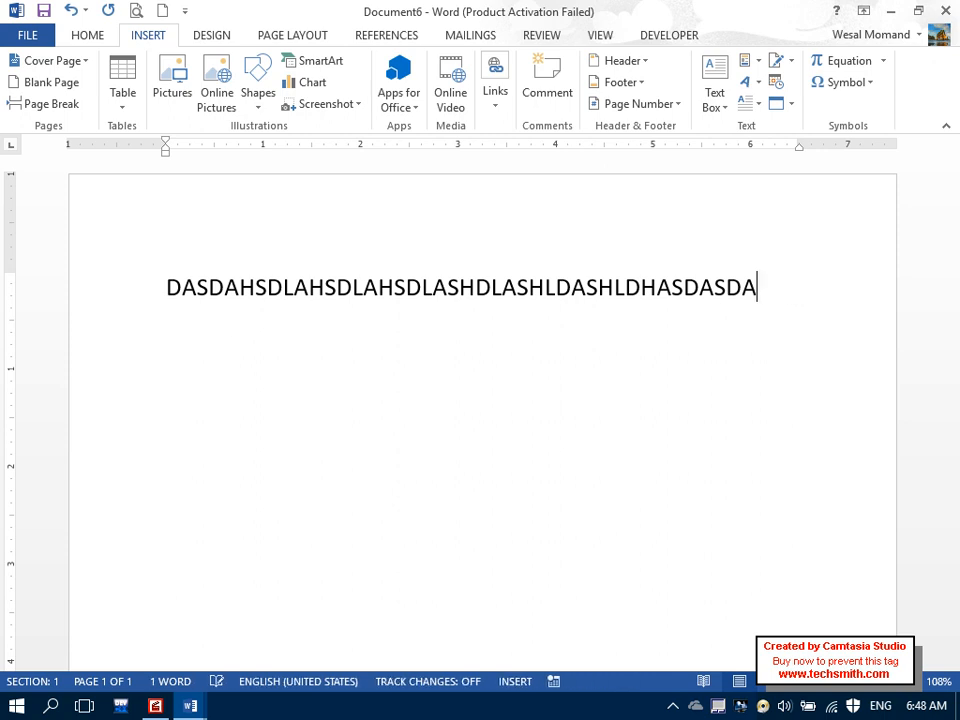
key("Caps_Lock")
type("ATHER")
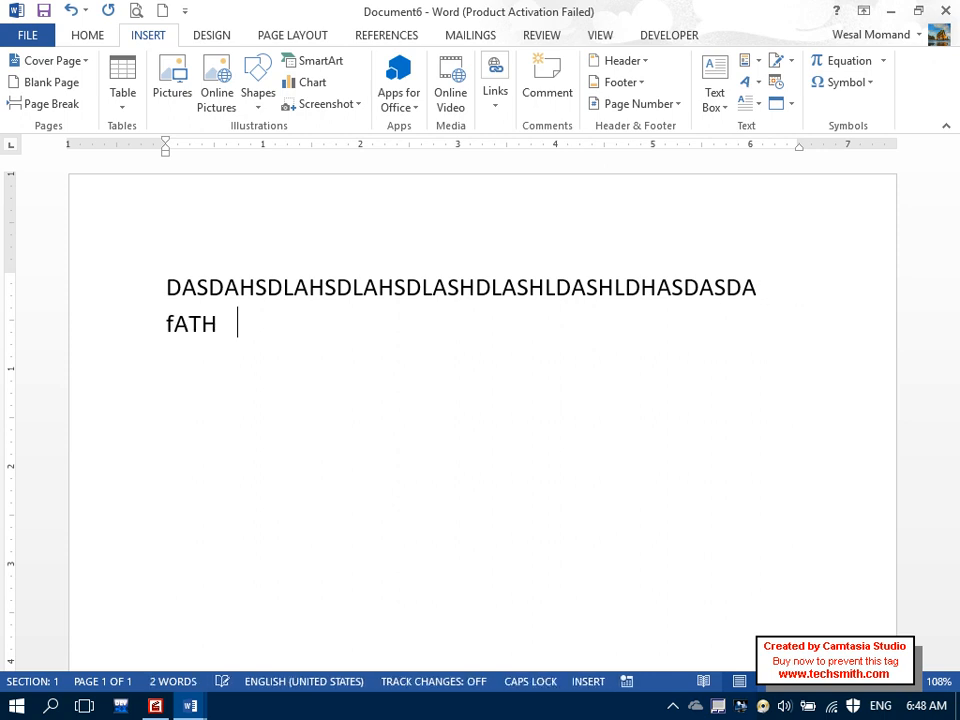
Step: Set the hyphenation of the text to Automatic
triple_click(216, 343)
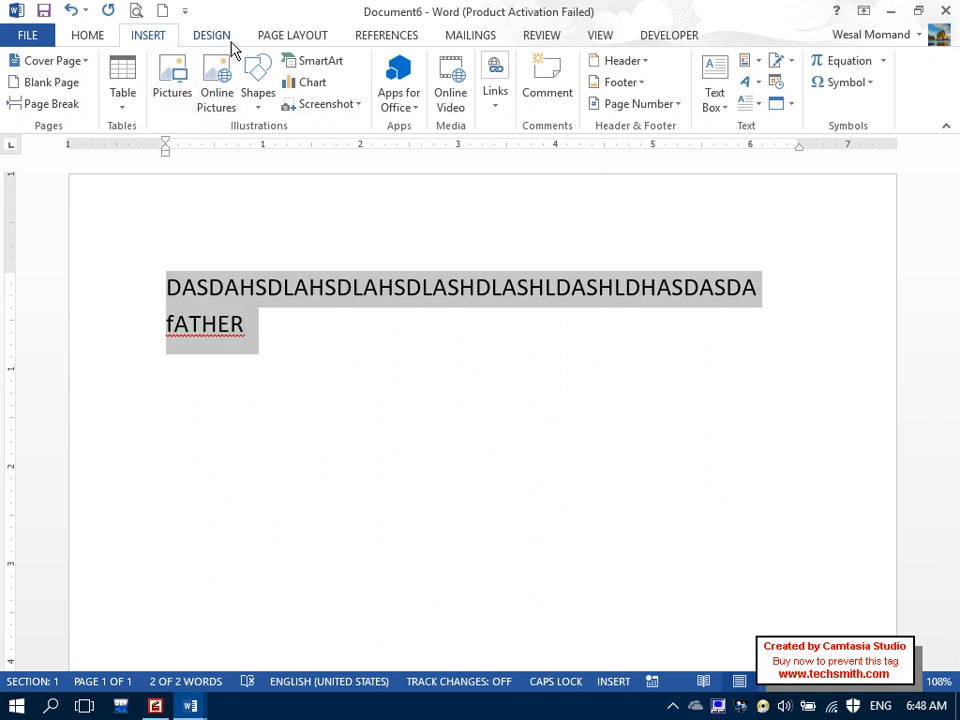
left_click(290, 35)
left_click(252, 104)
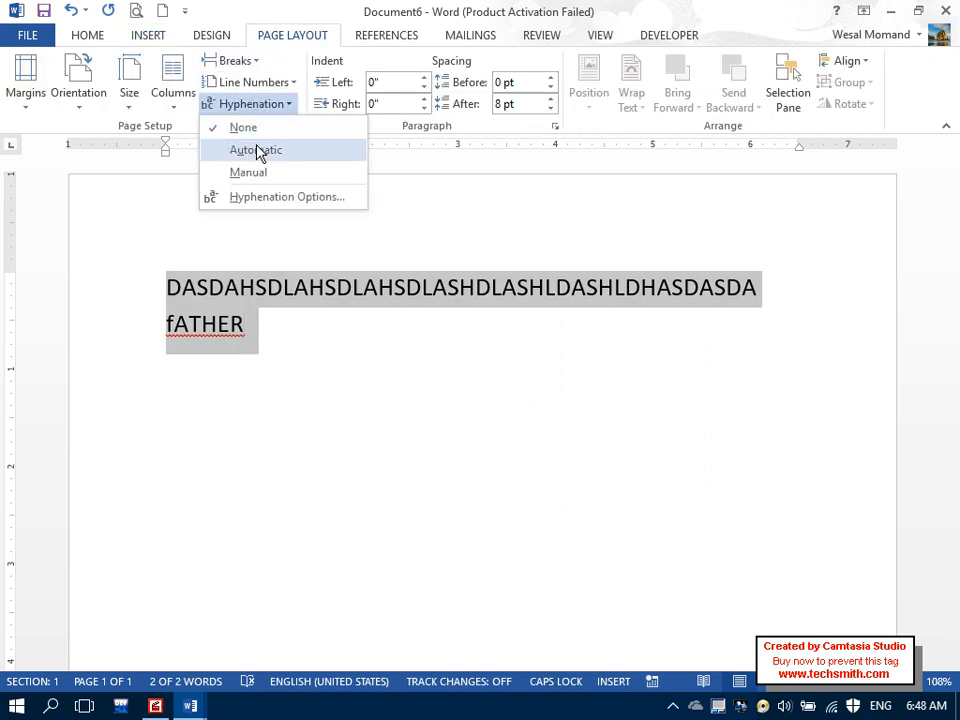
left_click(257, 150)
left_click(403, 336)
Step: Correct the misspelled word fATHER to father and add the word LAW after it
right_click(797, 288)
left_click(806, 316)
type("LA")
type("OW")
key("BackSpace")
key("BackSpace")
type("AW")
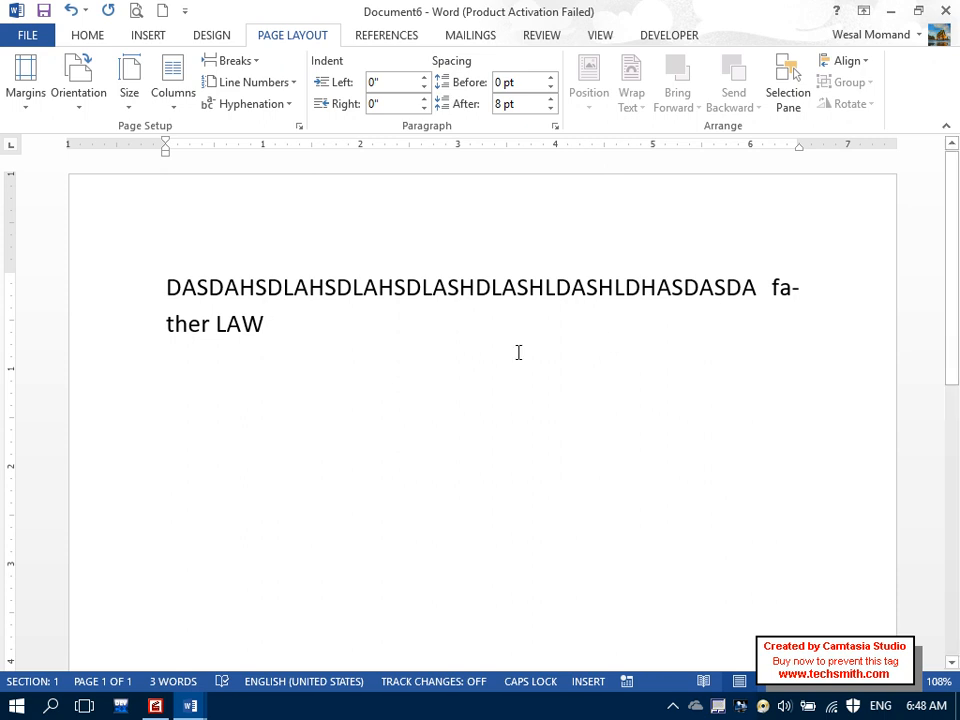
Step: Replace the space between father and LAW with a hyphen
left_click_drag(390, 345, 216, 324)
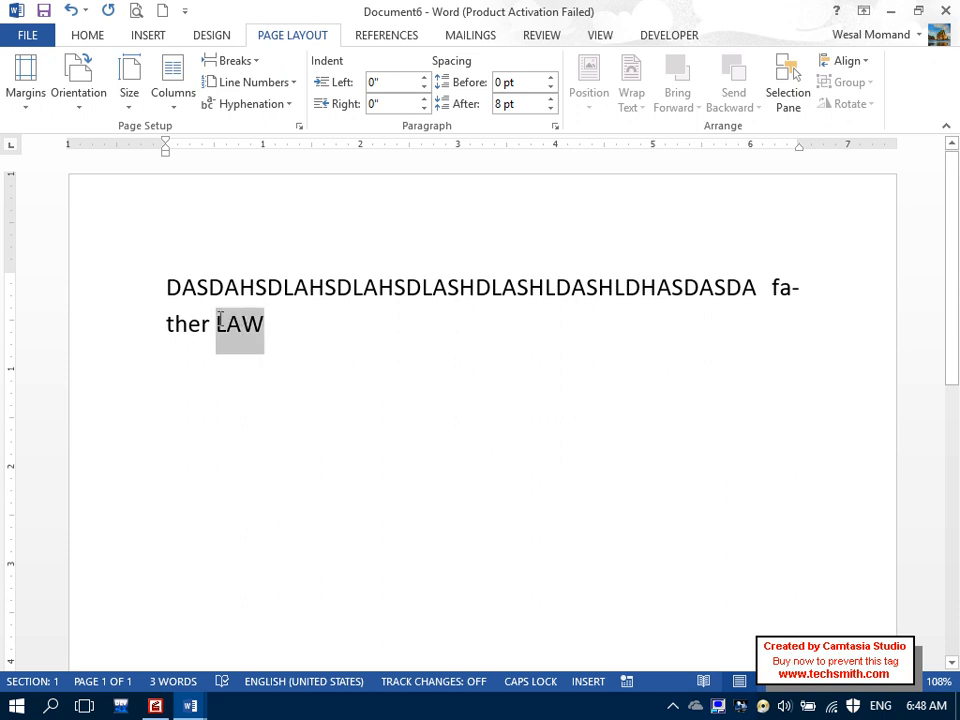
left_click(307, 327)
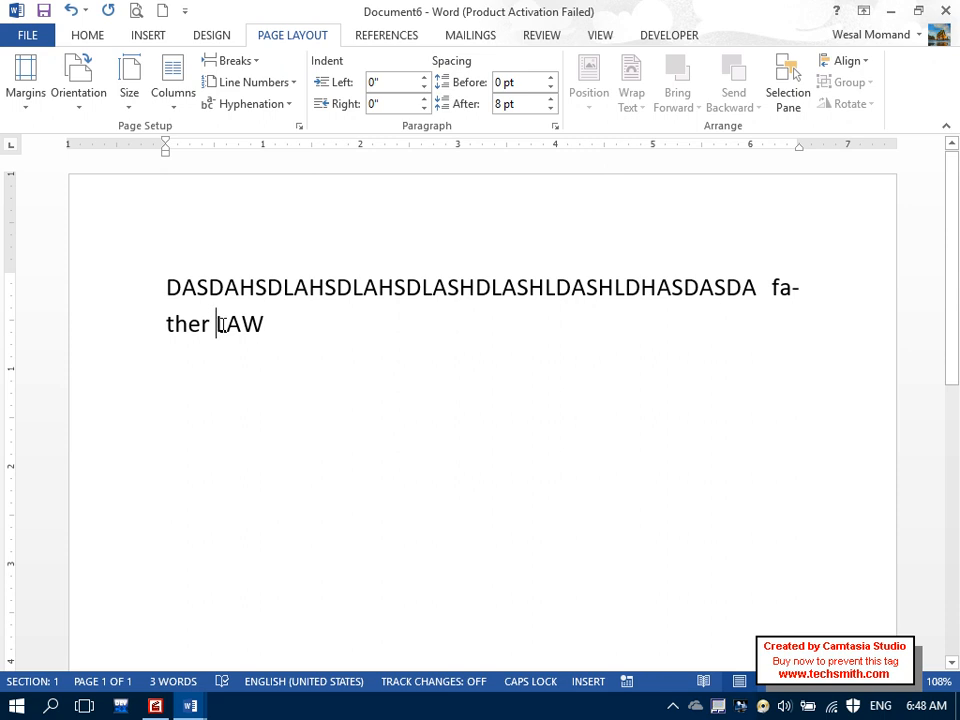
key("BackSpace")
type("-")
key("BackSpace")
type("-")
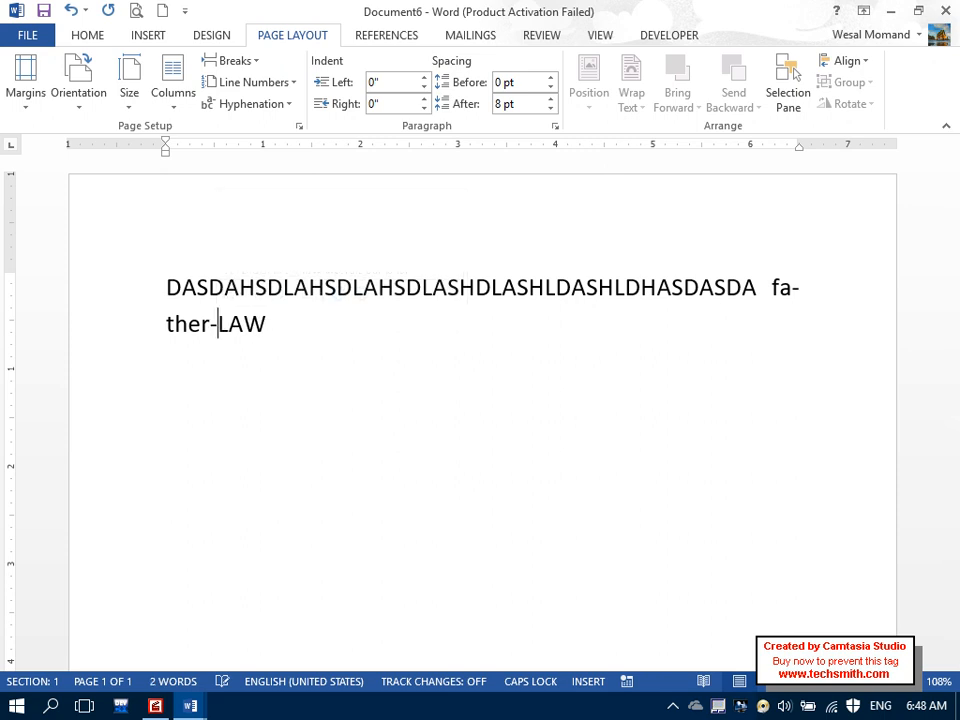
Step: Check the automatic and typed hyphens by selecting them, and delete all the text in the document
left_click(824, 286)
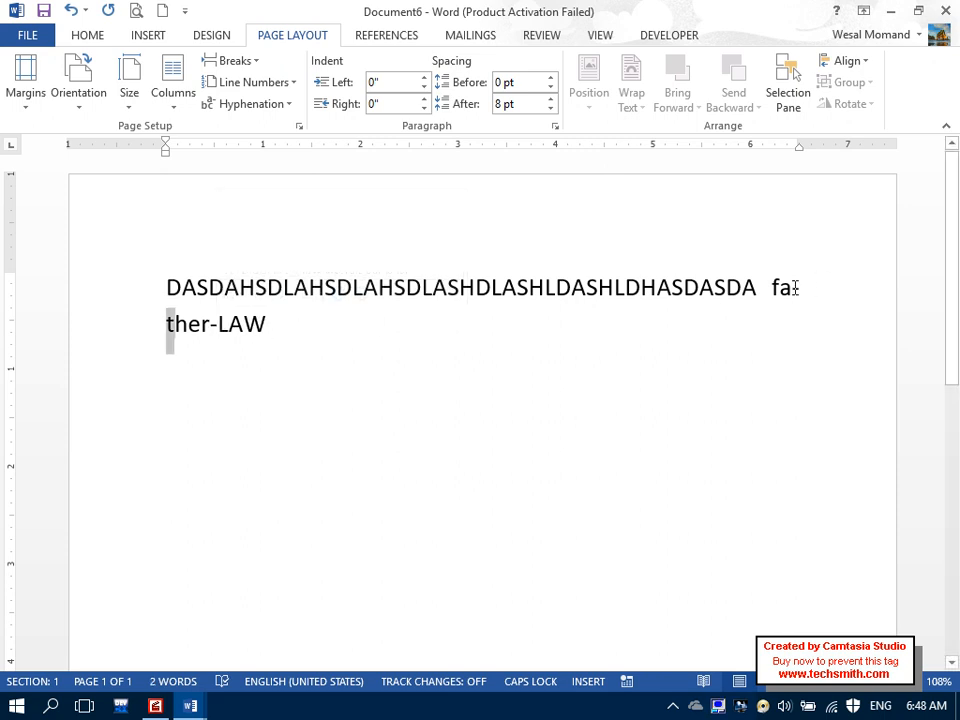
double_click(213, 323)
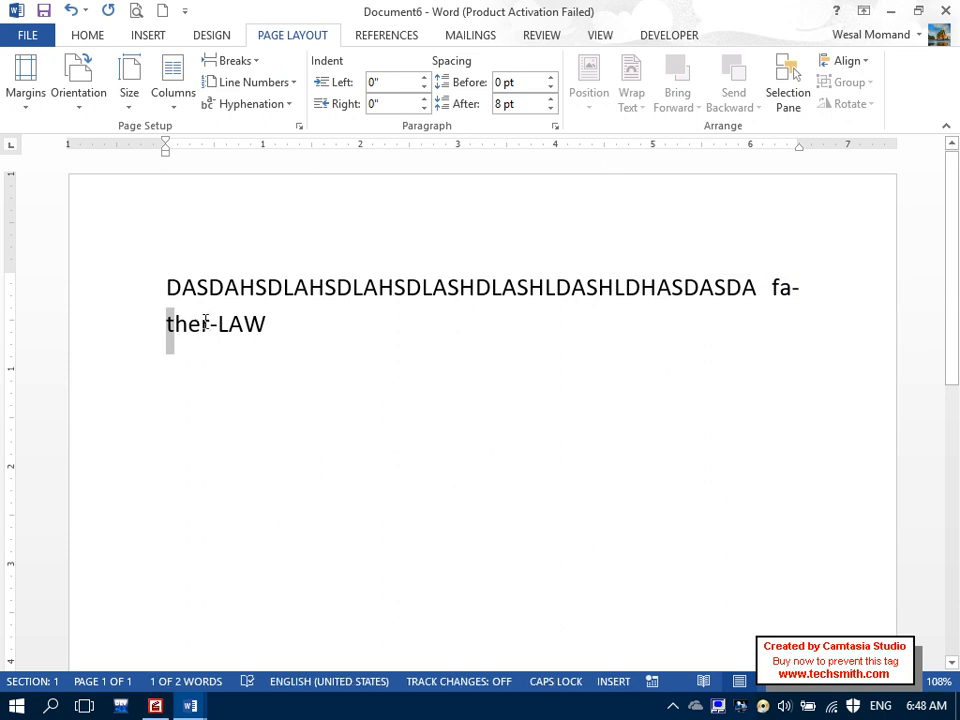
left_click_drag(282, 338, 161, 272)
key("Delete")
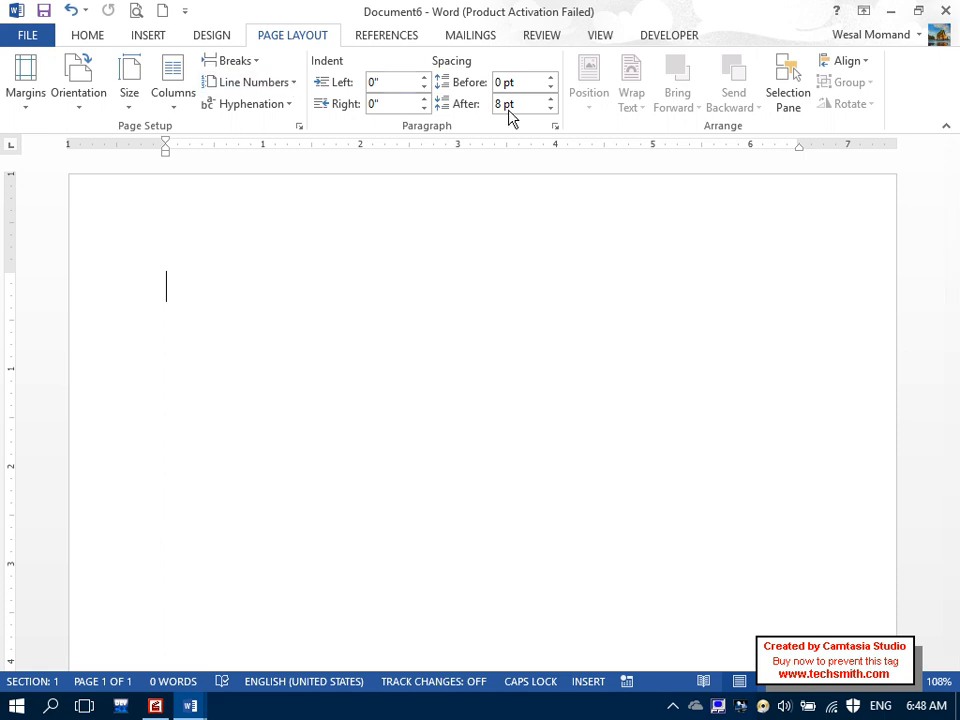
left_click(850, 60)
left_click(852, 58)
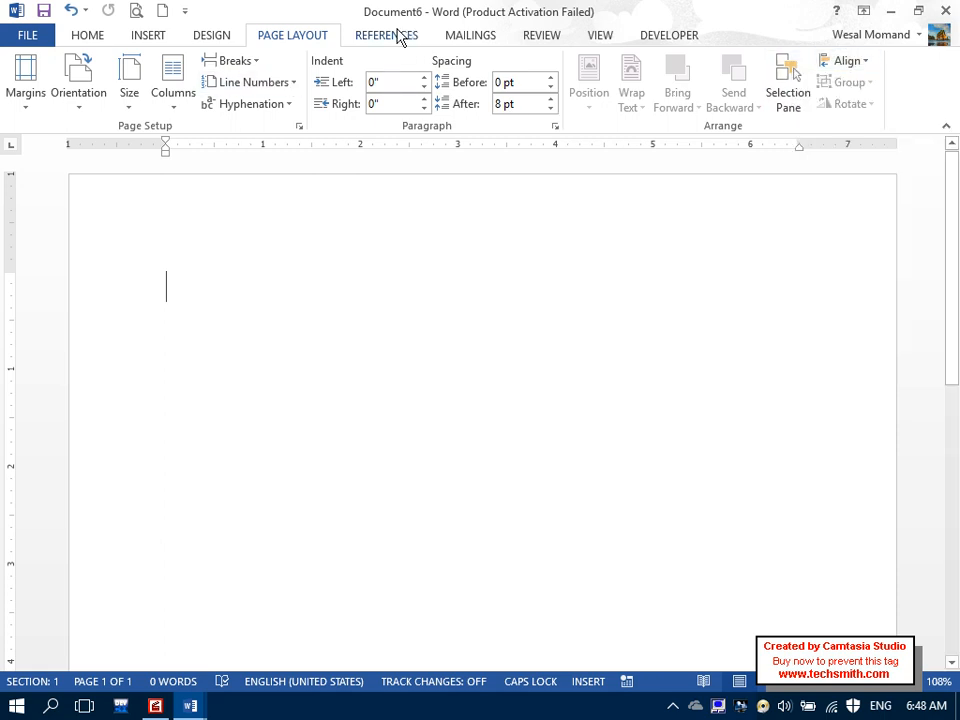
Step: Draw a rectangle about 1.7" wide and 1.15" high and place a copy of it directly beside it
left_click(148, 35)
left_click(258, 80)
left_click(253, 146)
left_click_drag(161, 215, 326, 328)
left_click_drag(247, 282, 480, 334)
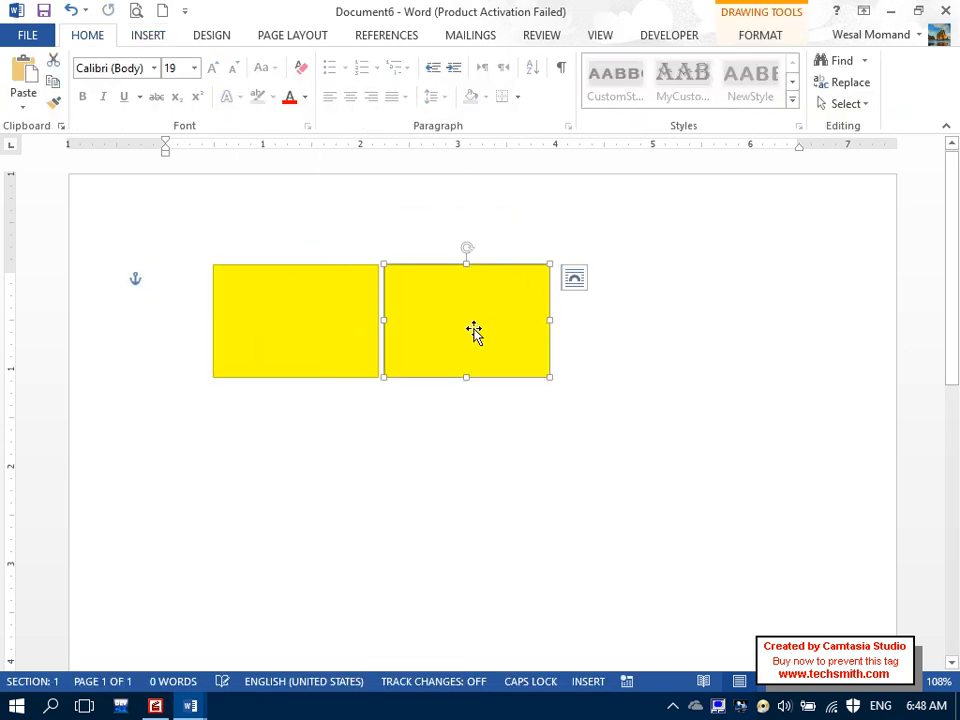
Step: Group the two yellow rectangles into one object
left_click(360, 321, "shift")
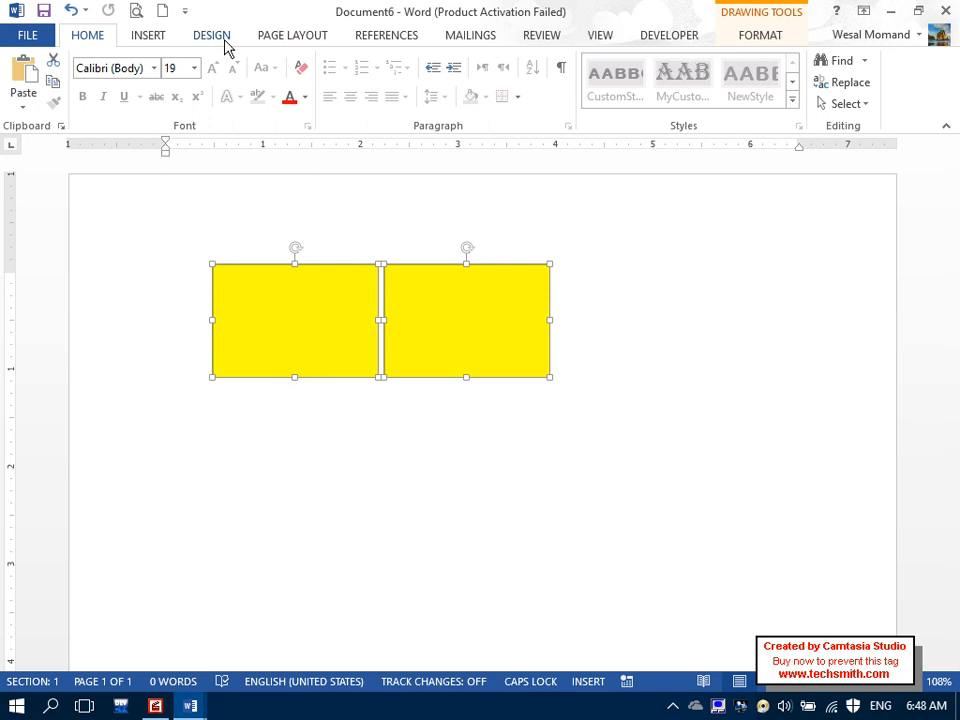
left_click(290, 36)
left_click(847, 93)
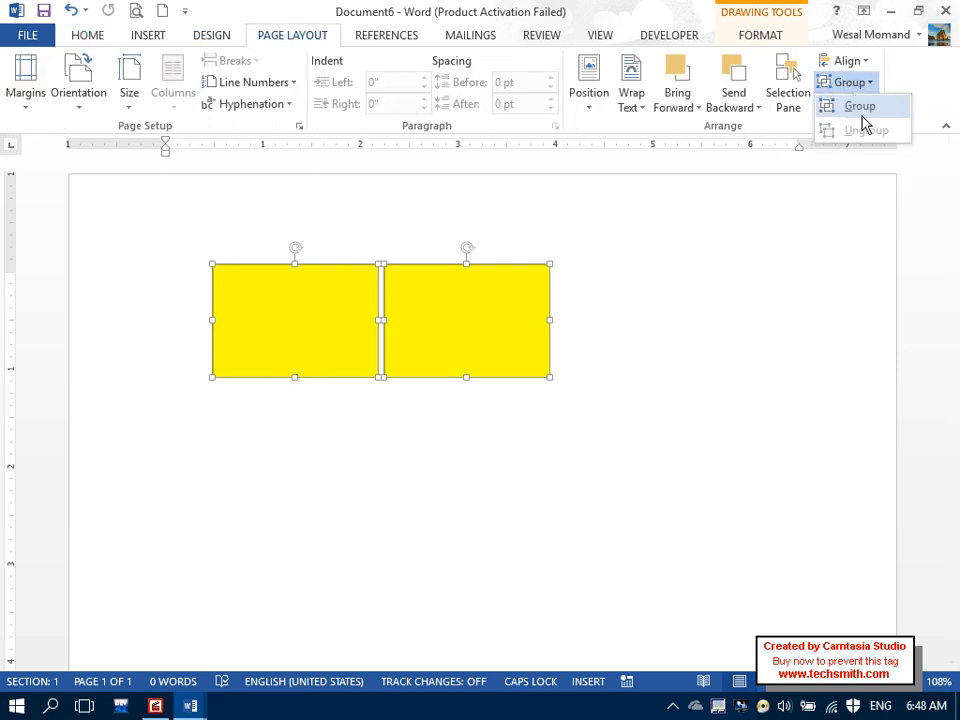
left_click(857, 103)
Step: Move the grouped rectangles lower on the page and undo the move
left_click_drag(416, 322, 453, 472)
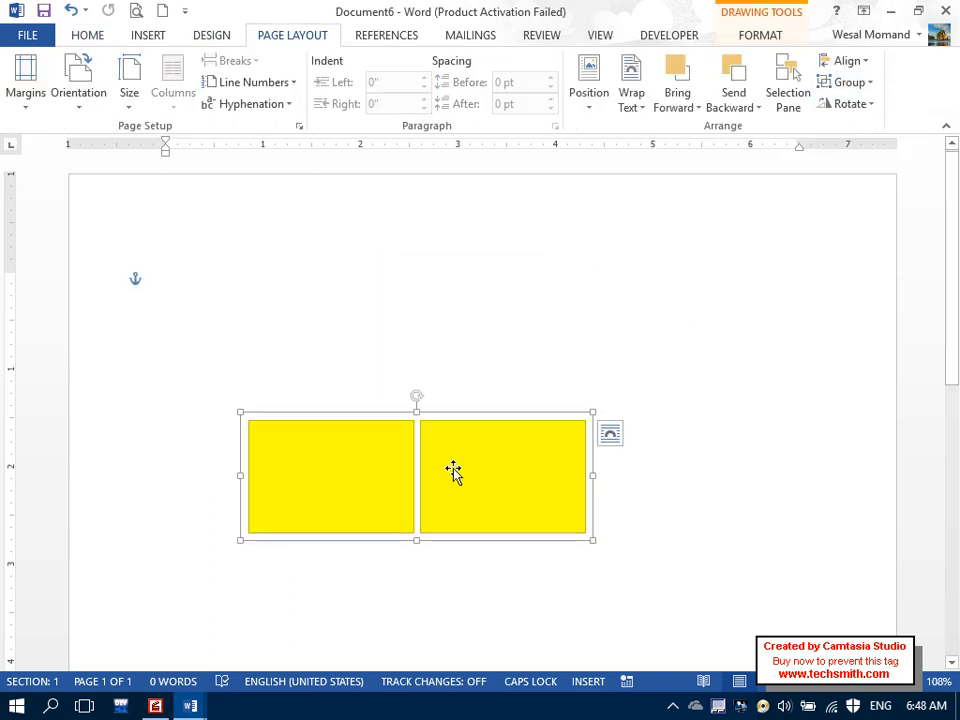
key("ctrl+z")
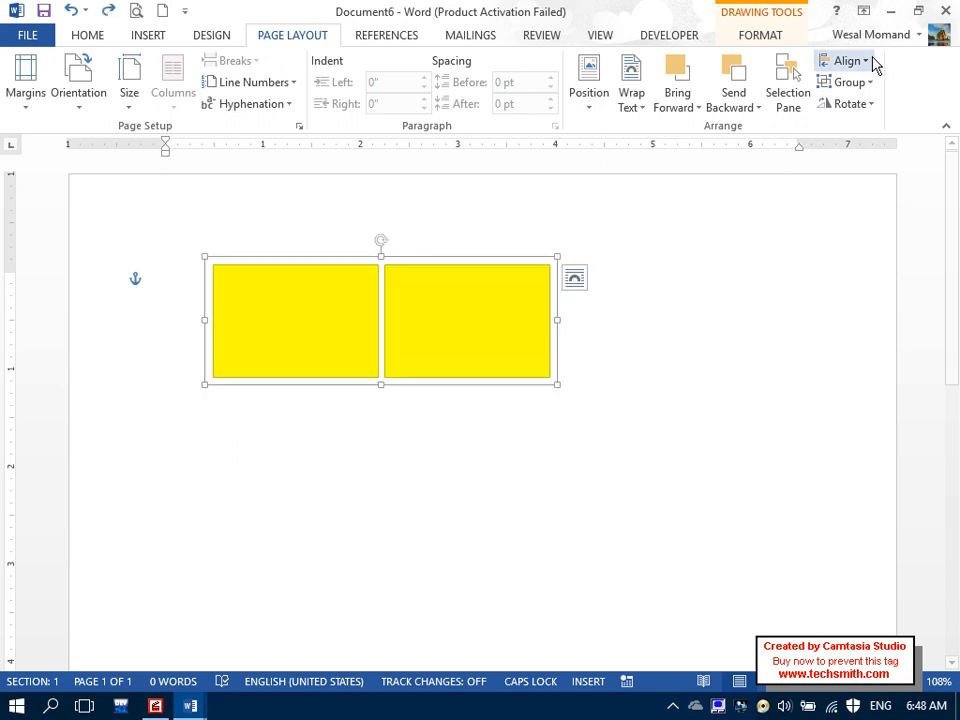
Step: Ungroup the two yellow rectangles and move the right one outward, leaving a gap of about 0.8" between them
left_click(843, 81)
left_click(836, 132)
key("Escape")
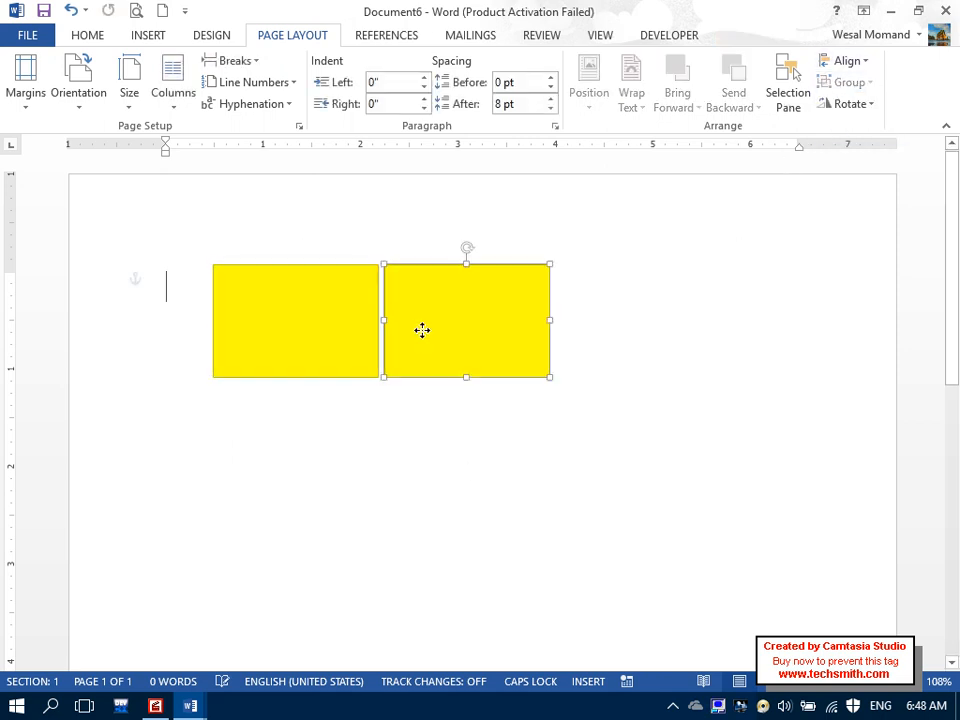
left_click_drag(418, 334, 492, 327)
Step: Align the middles of both yellow rectangles and group them into one object
left_click(246, 334, "shift")
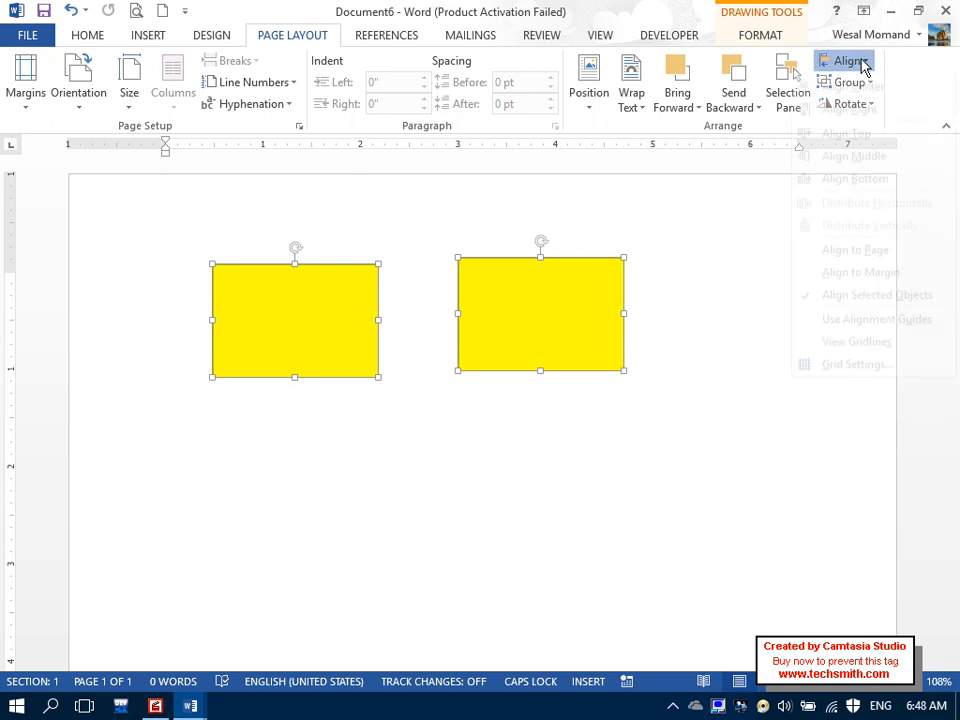
left_click(848, 61)
left_click(862, 154)
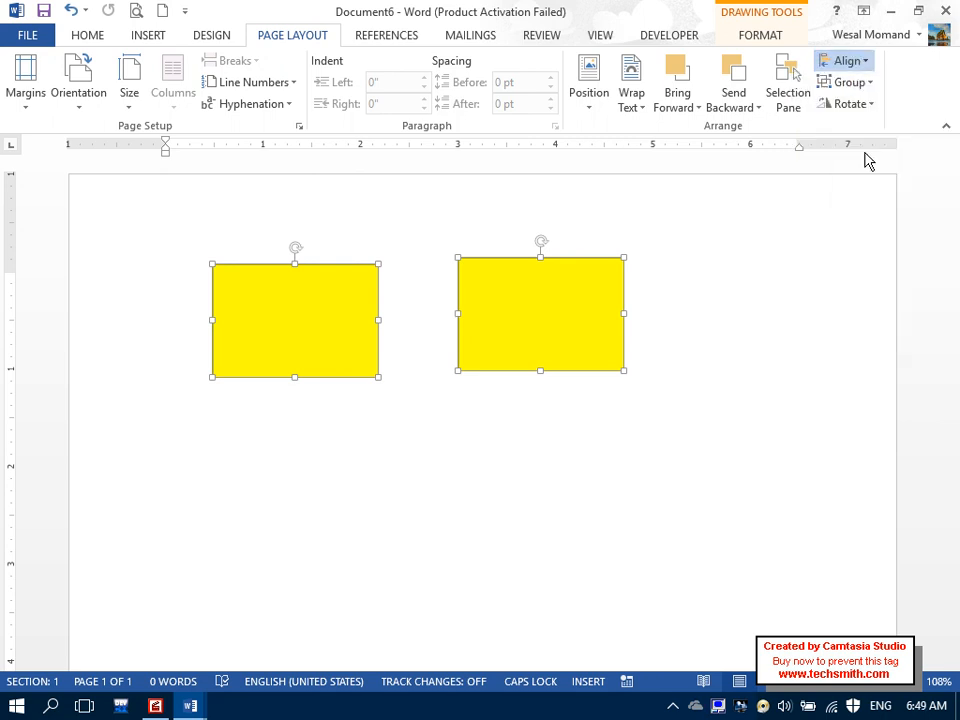
left_click(849, 82)
left_click(858, 107)
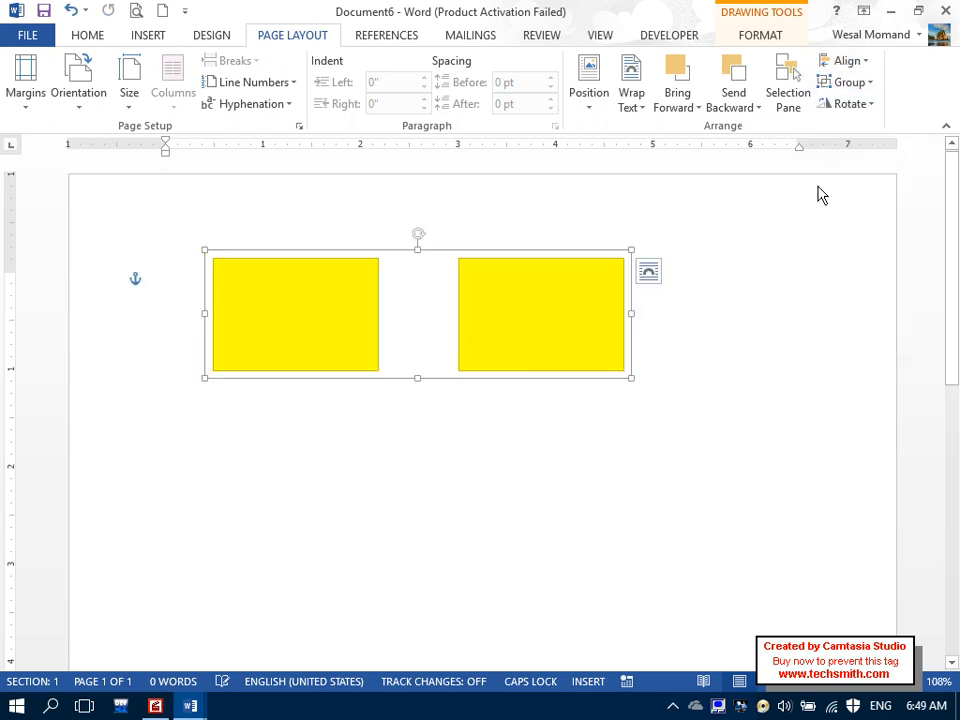
Step: Move the grouped rectangles about 1.1" lower on the page and ungroup them
left_click_drag(516, 324, 535, 433)
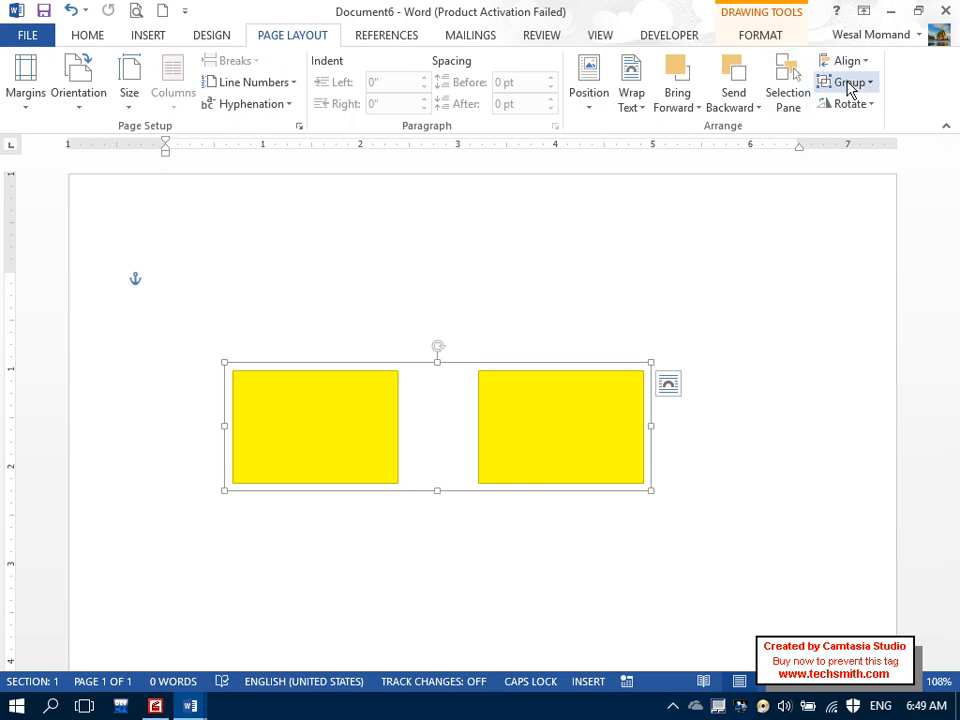
left_click(588, 437)
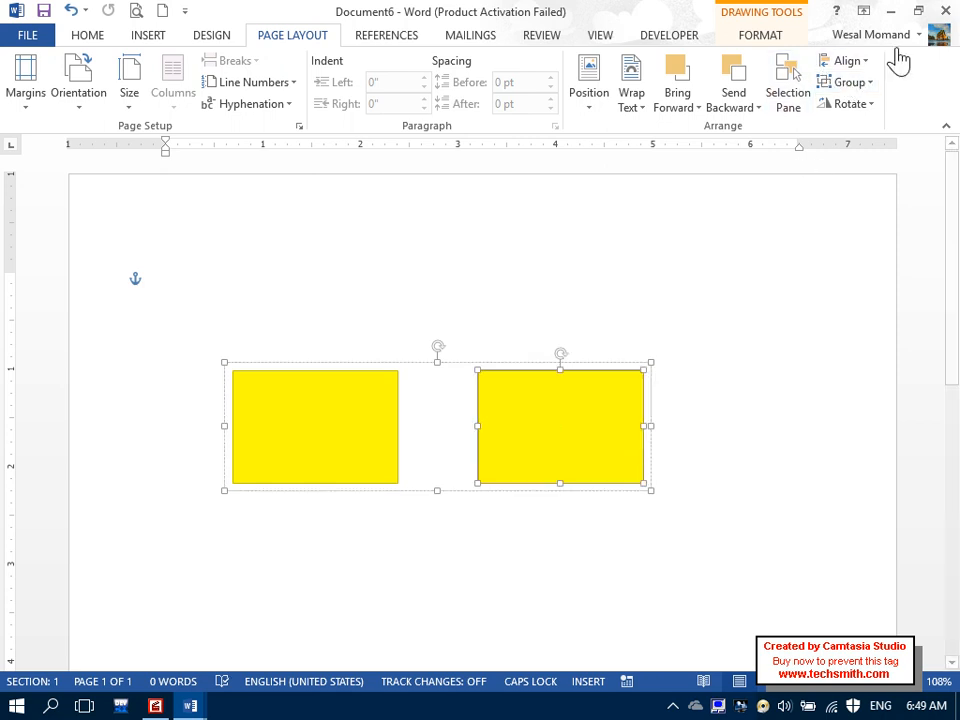
left_click(872, 84)
left_click(872, 84)
left_click(756, 315)
Step: Move the right rectangle slightly up and away from the left one, and widen it to about 2.68"
left_click_drag(615, 407, 849, 381)
left_click_drag(767, 386, 713, 395)
Step: Set the wide rectangle's rotation to 45° and undo the rotation
left_click(845, 104)
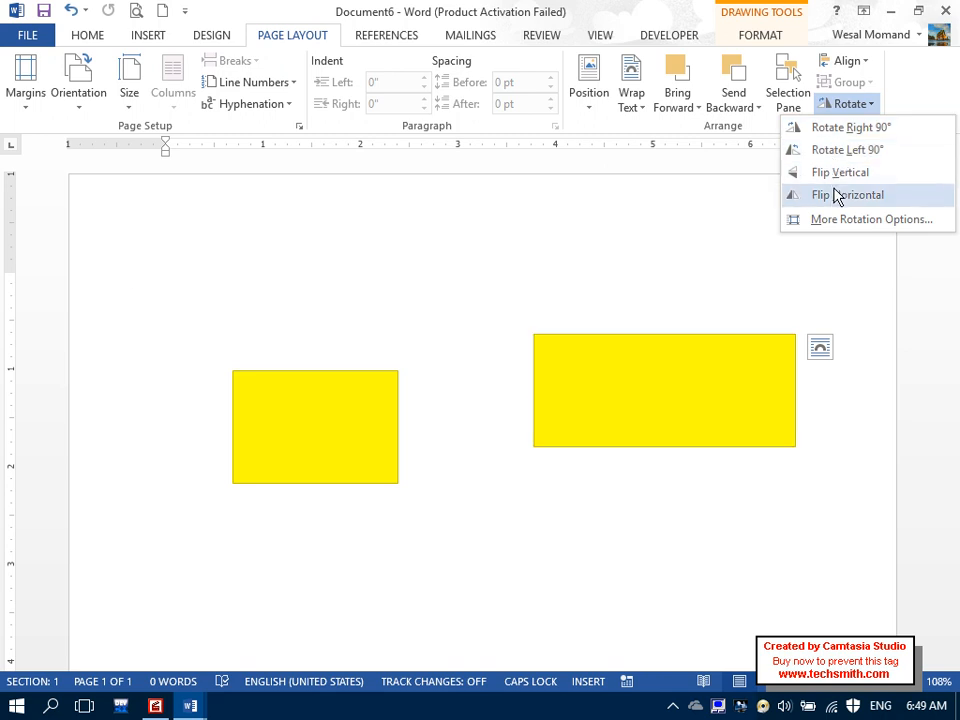
left_click(842, 218)
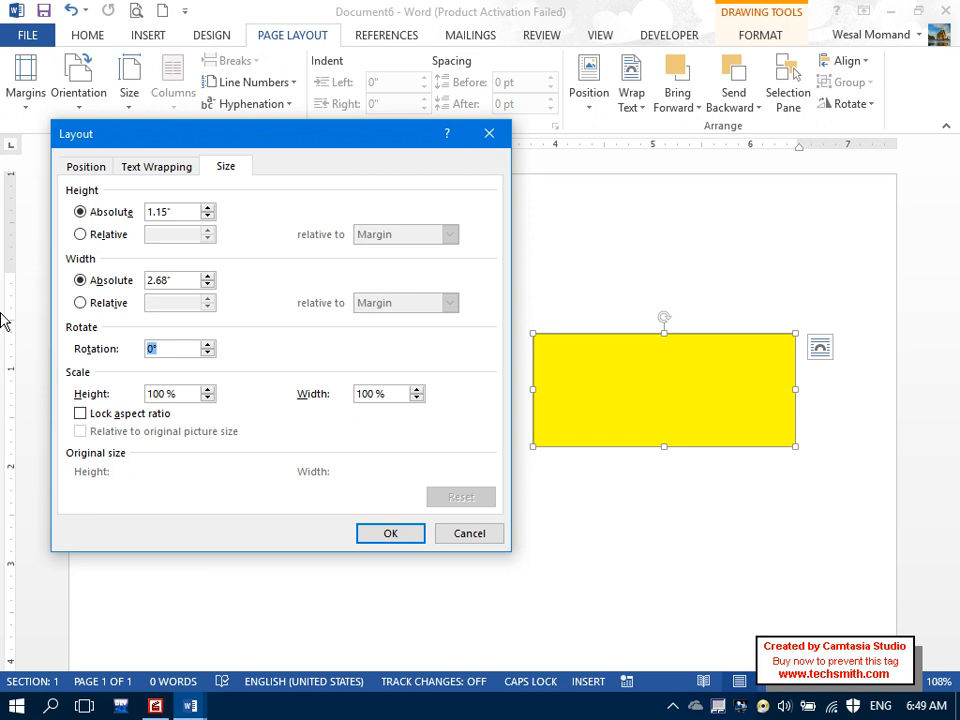
type("45")
key("Return")
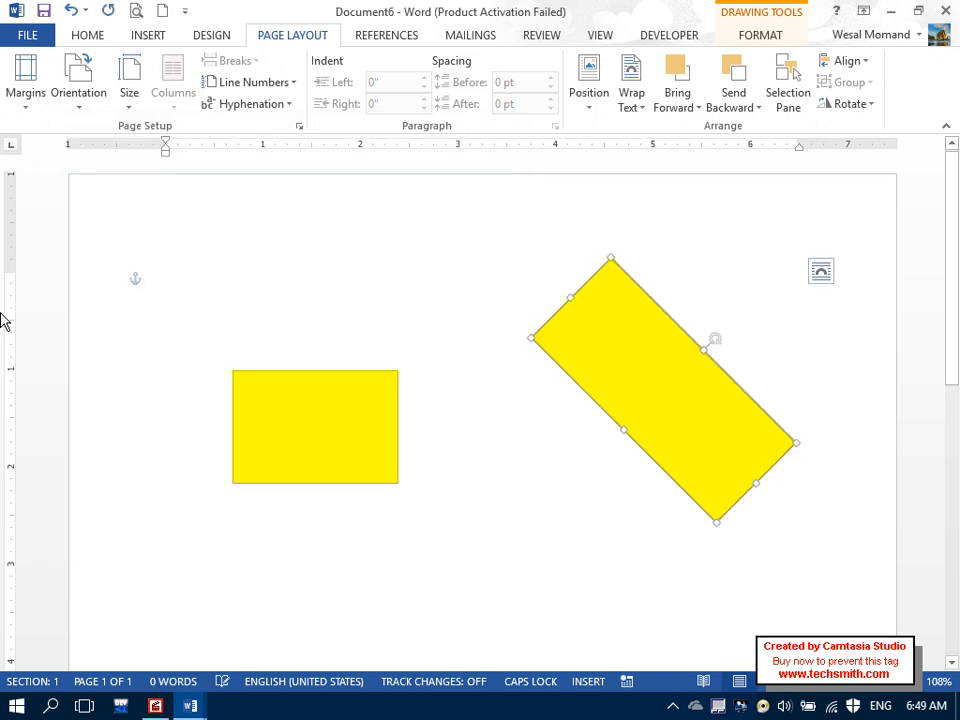
key("ctrl+z")
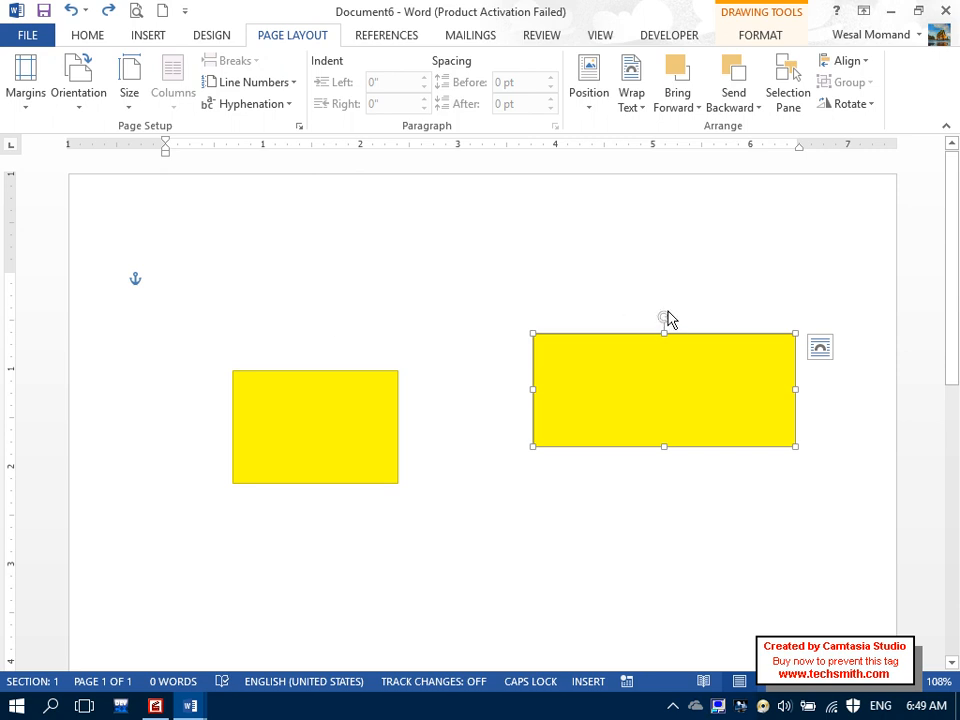
Step: Rotate the wide rectangle clockwise freehand to a steep diagonal
key("F2")
left_click(622, 322)
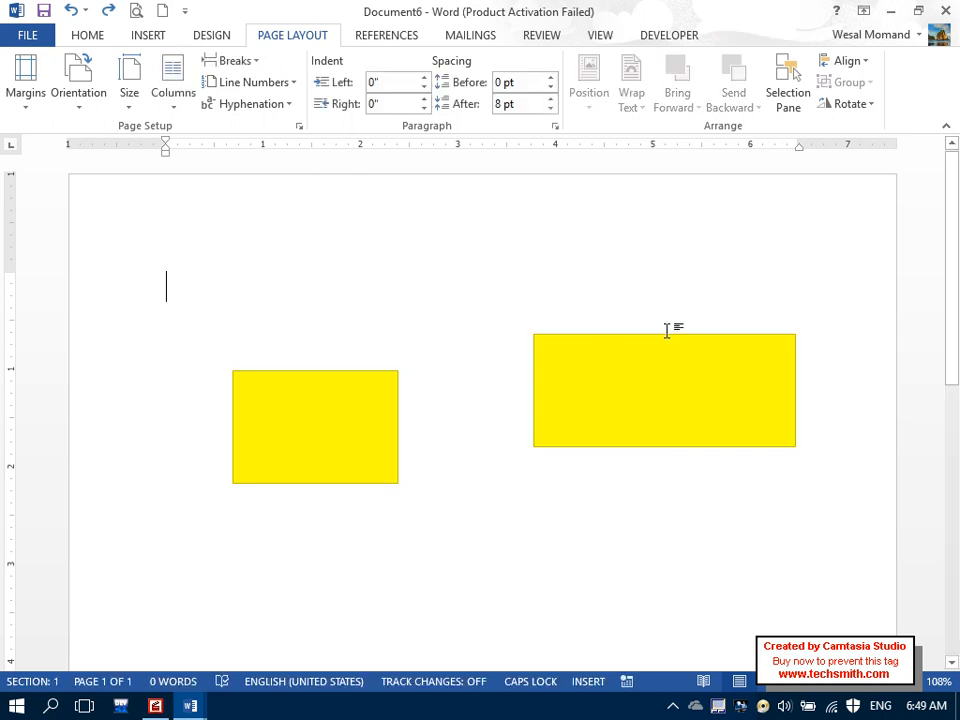
left_click(673, 371)
left_click_drag(663, 318, 753, 363)
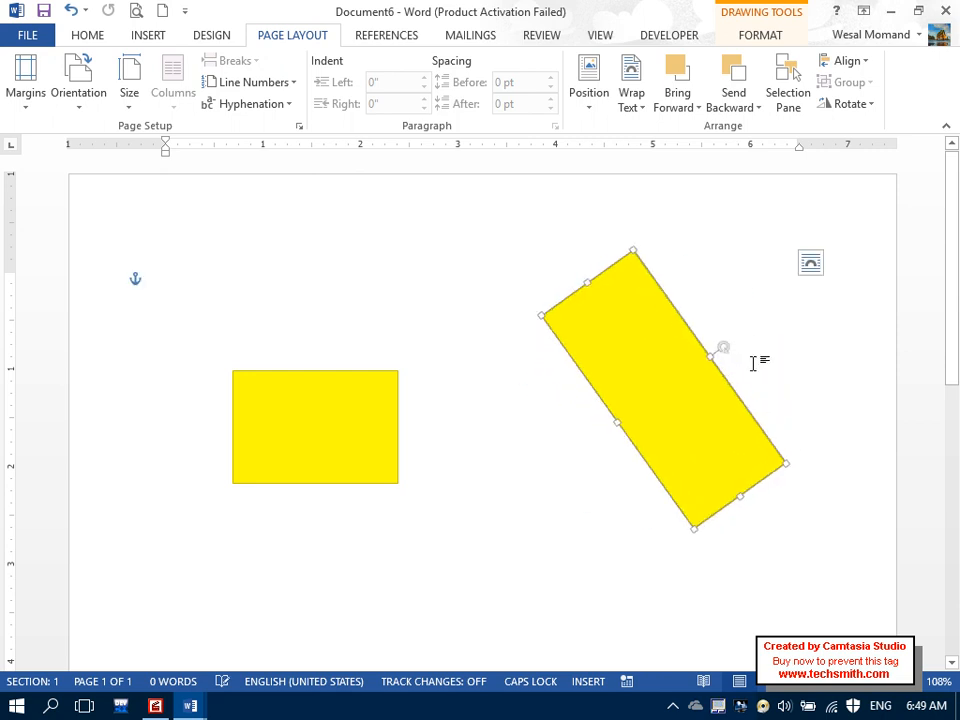
Step: Delete both yellow rectangles from the page
left_click(755, 363)
left_click(654, 371)
left_click(352, 415, "shift")
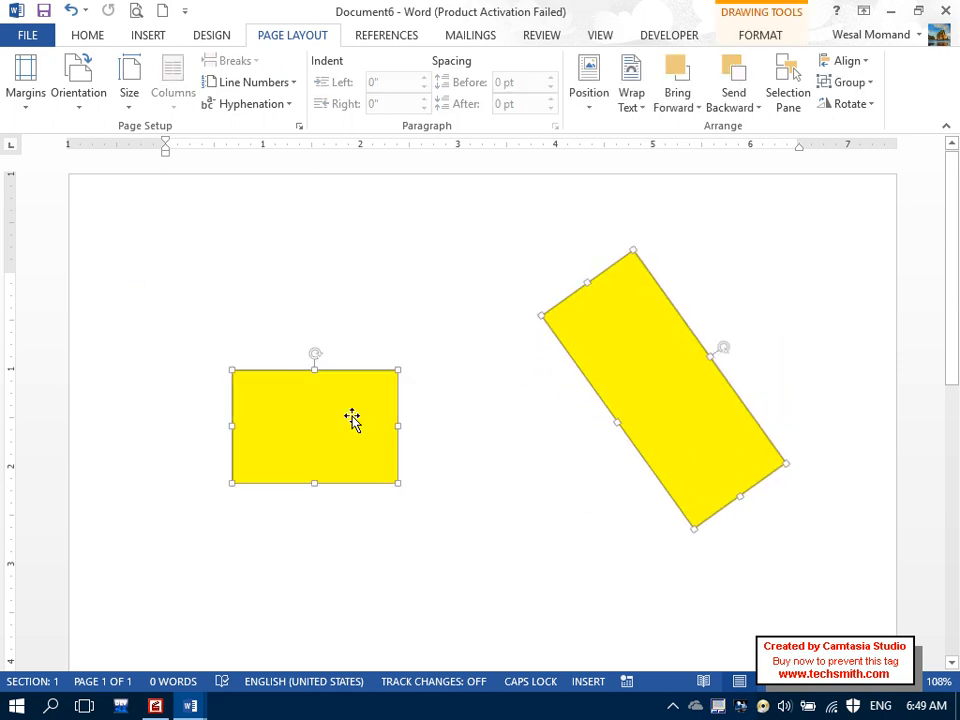
key("Delete")
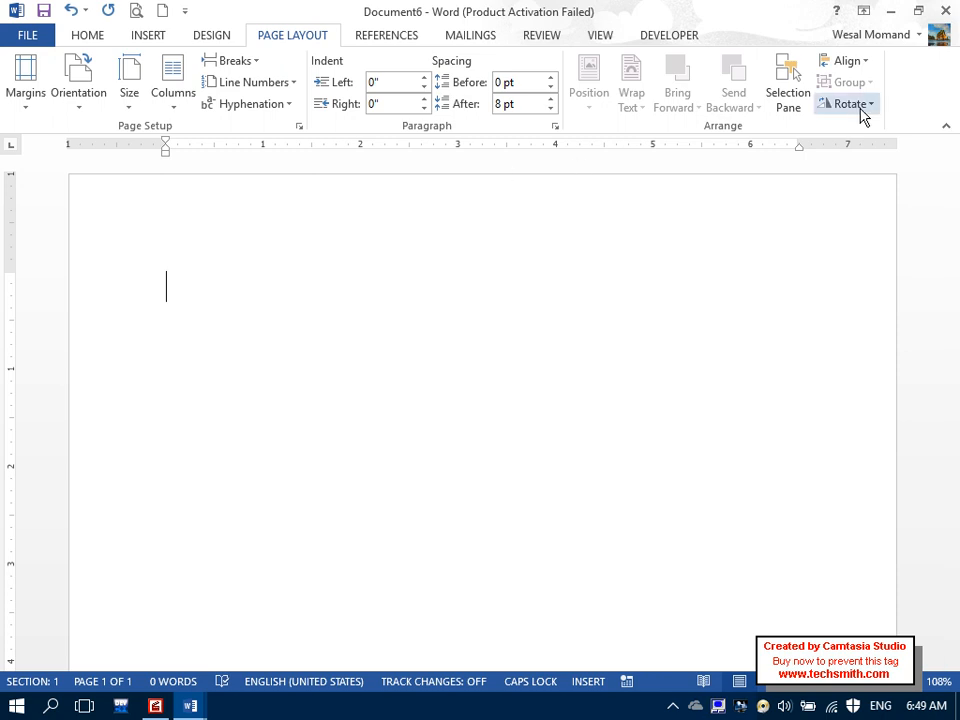
Step: Look over the rotation options with nothing selected and bring up the commands for references
left_click(855, 108)
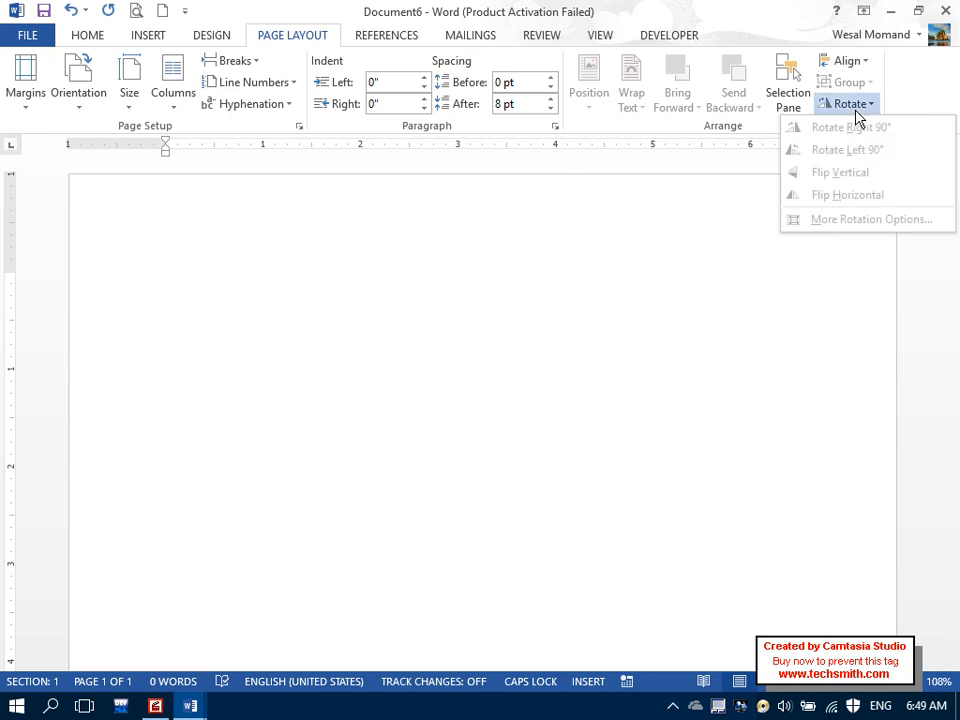
left_click(315, 231)
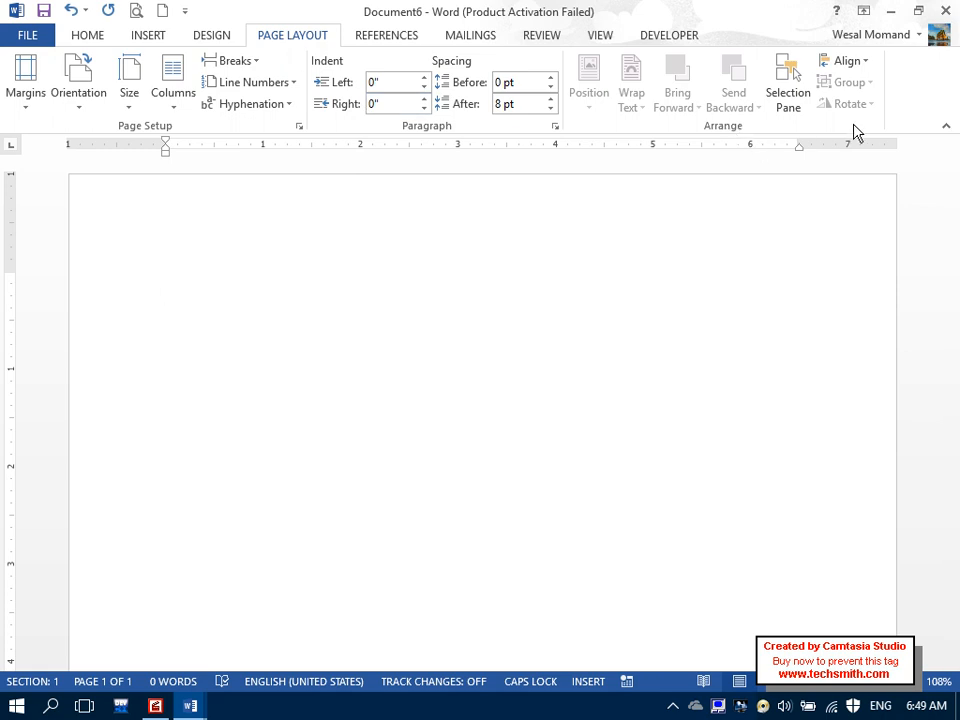
left_click(414, 40)
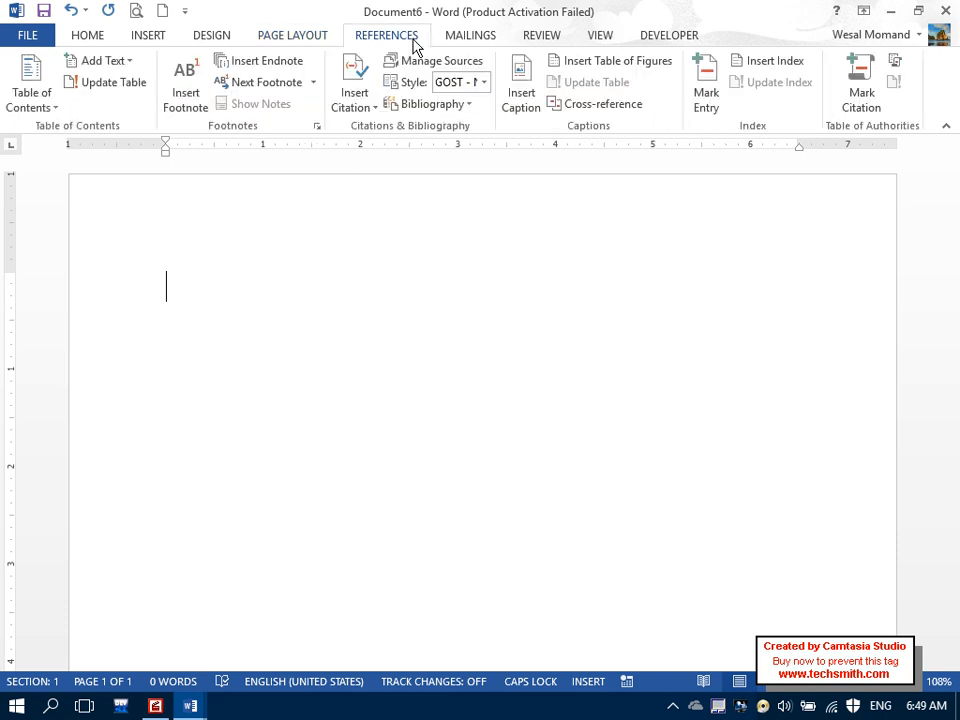